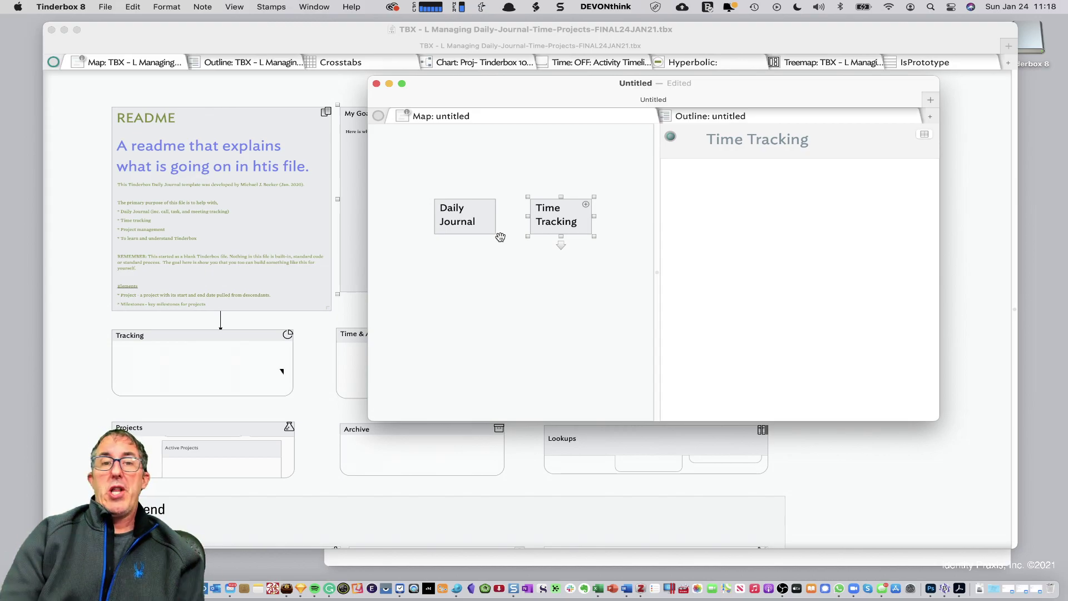
Close the untitled demo document, discarding it, and save the Daily Journal project file
left_click(376, 84)
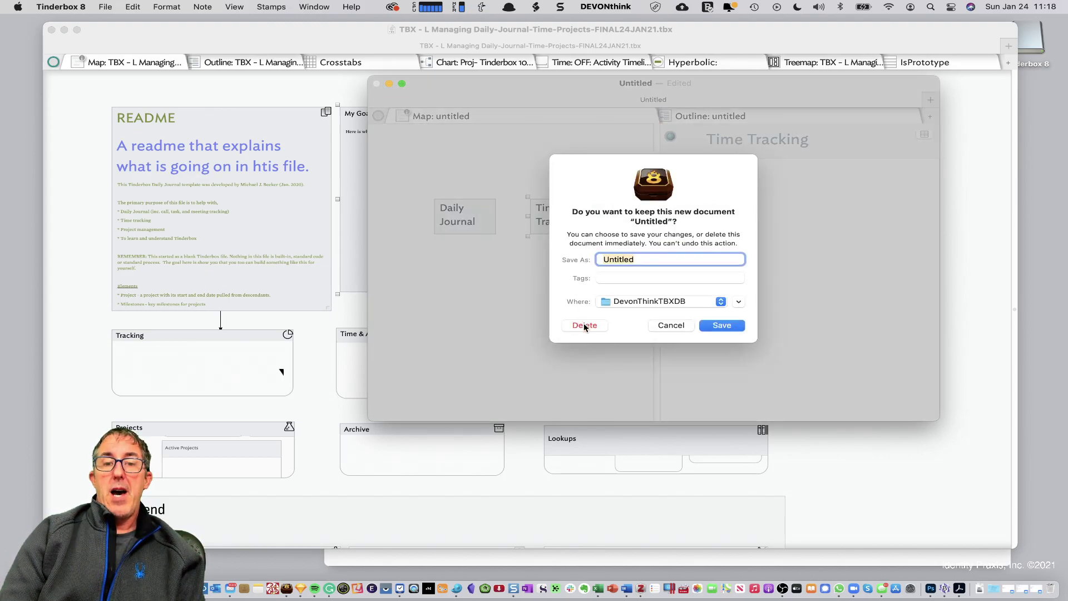
left_click(584, 326)
key("super+s")
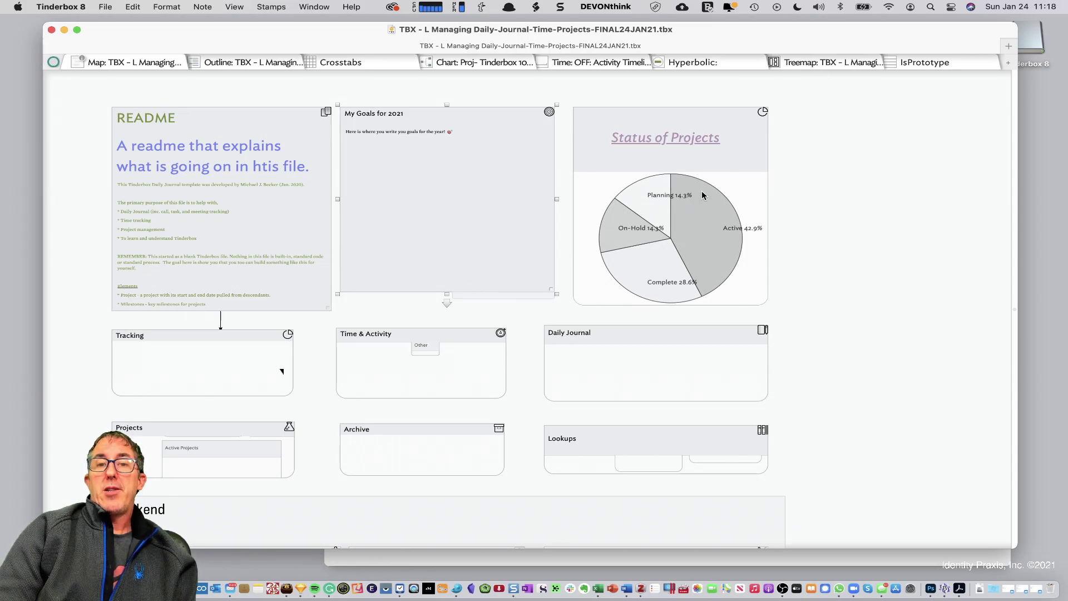
Look over the map of the Daily Journal file, from the Status of Projects chart to the Backend area
left_click(652, 137)
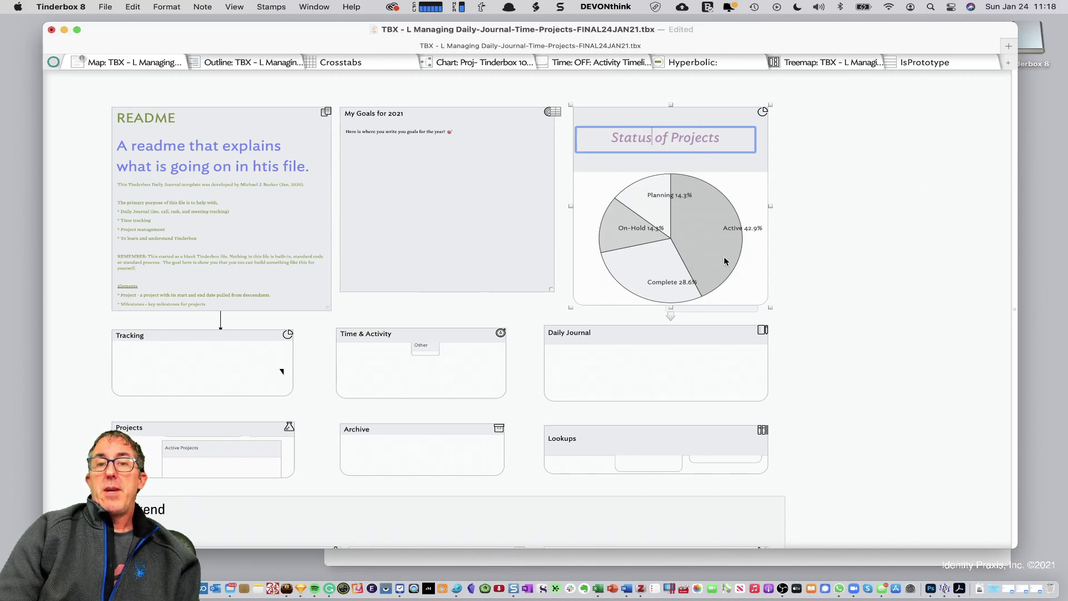
left_click(822, 274)
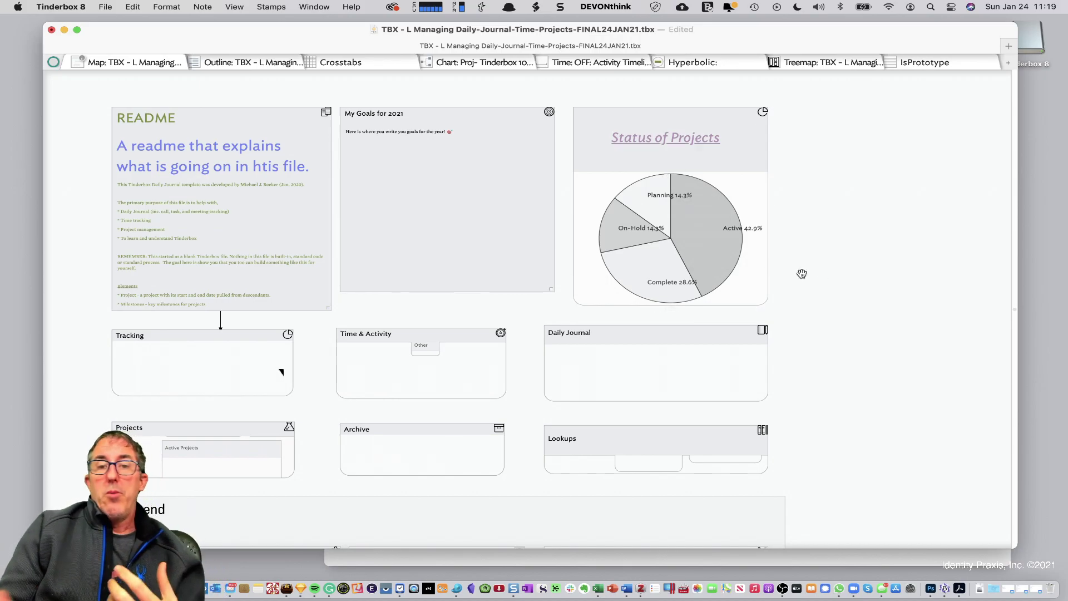
scroll(369, 345, "down", 4)
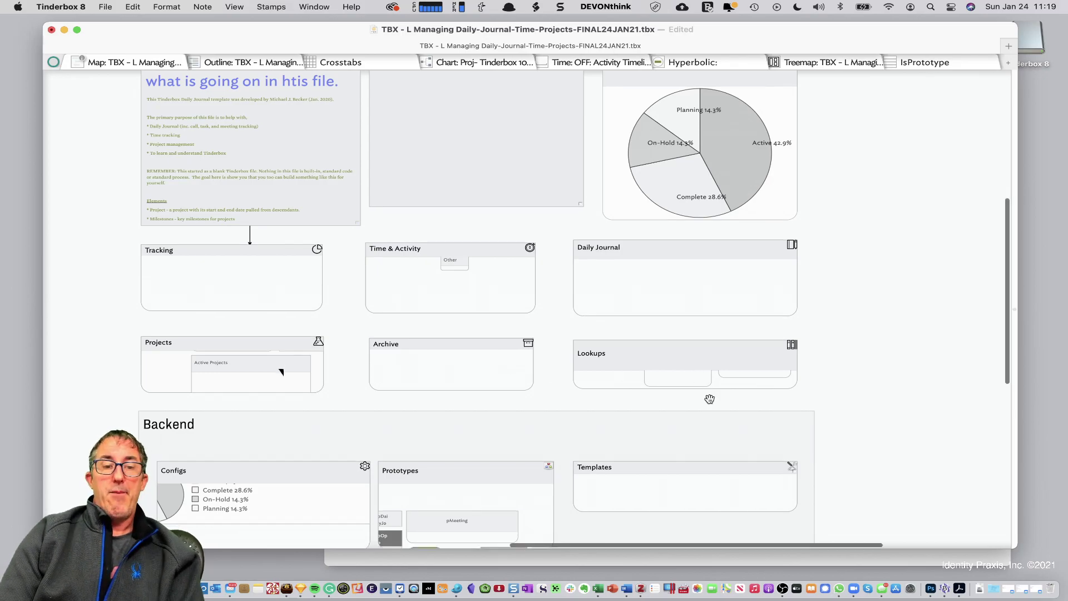
scroll(708, 399, "down", 3)
scroll(684, 417, "up", 3)
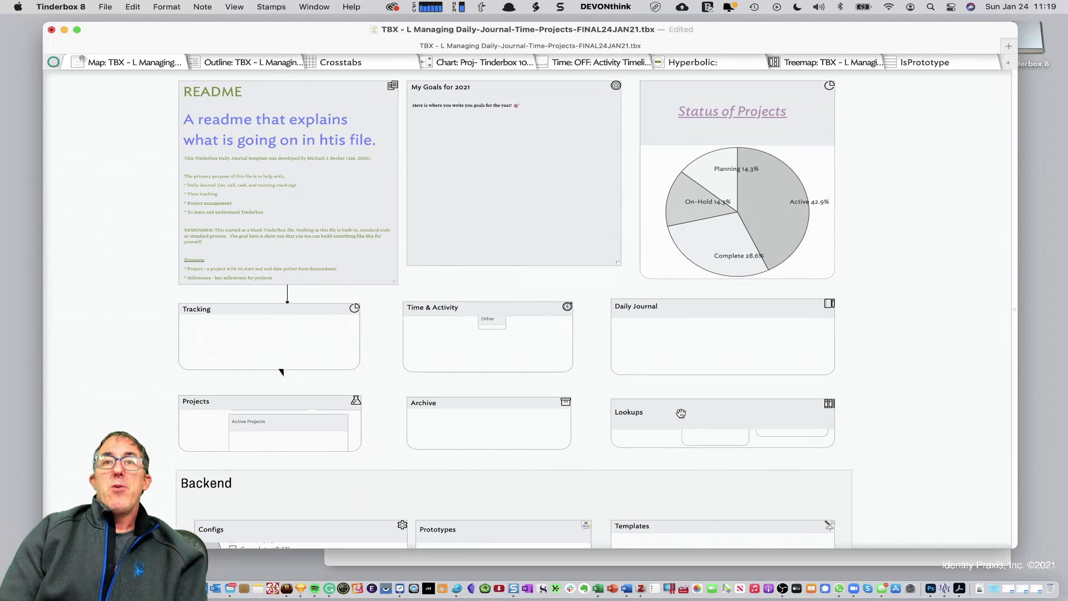
Open the README note in the outline view and read its Elements and Concepts sections through to the end
left_click(268, 63)
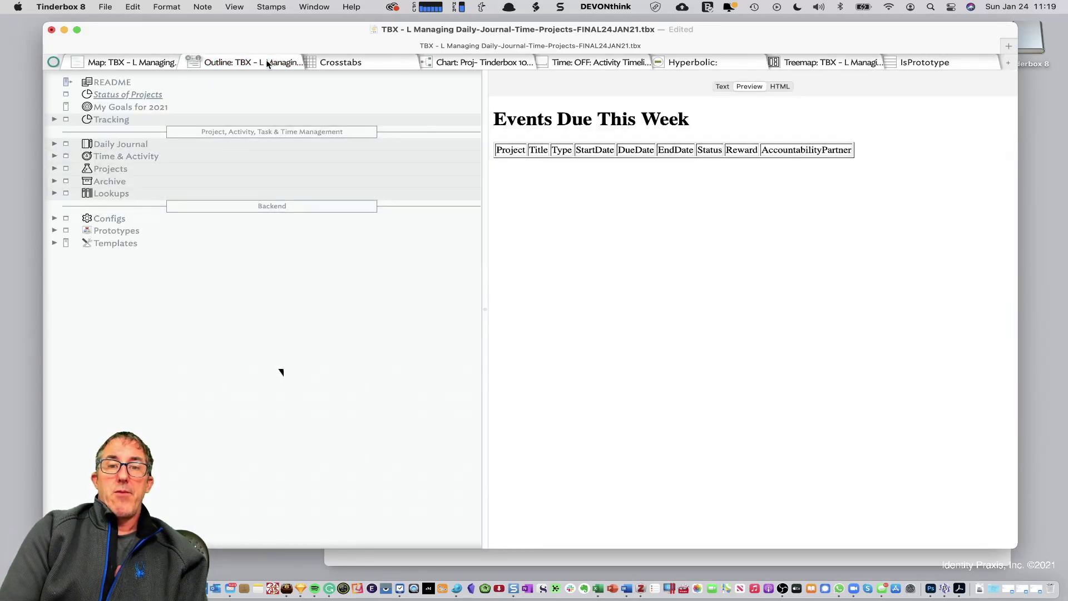
left_click(123, 81)
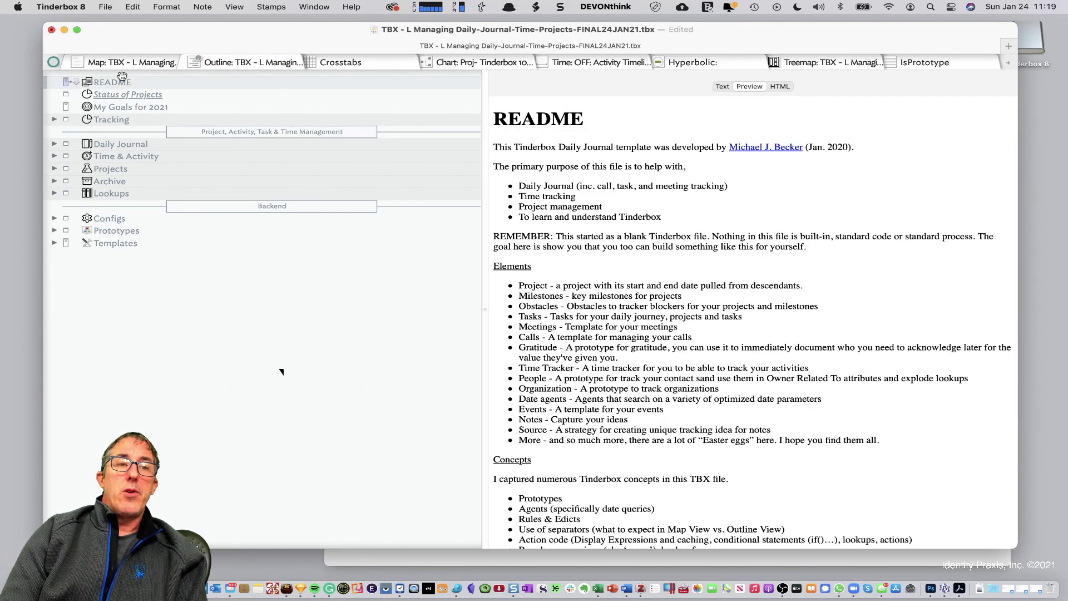
left_click_drag(486, 150, 444, 151)
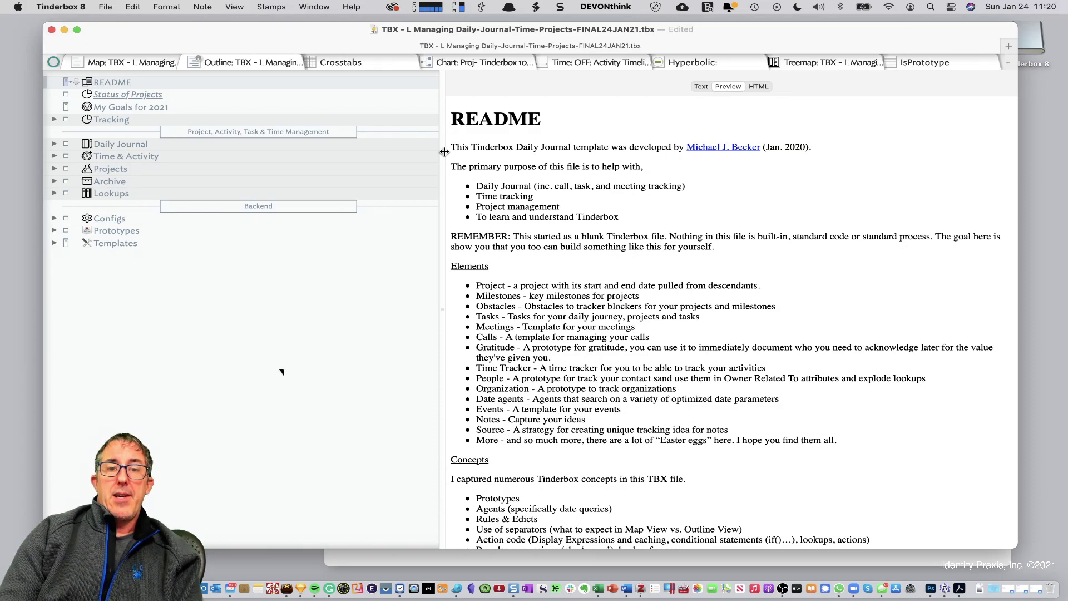
scroll(604, 340, "down", 3)
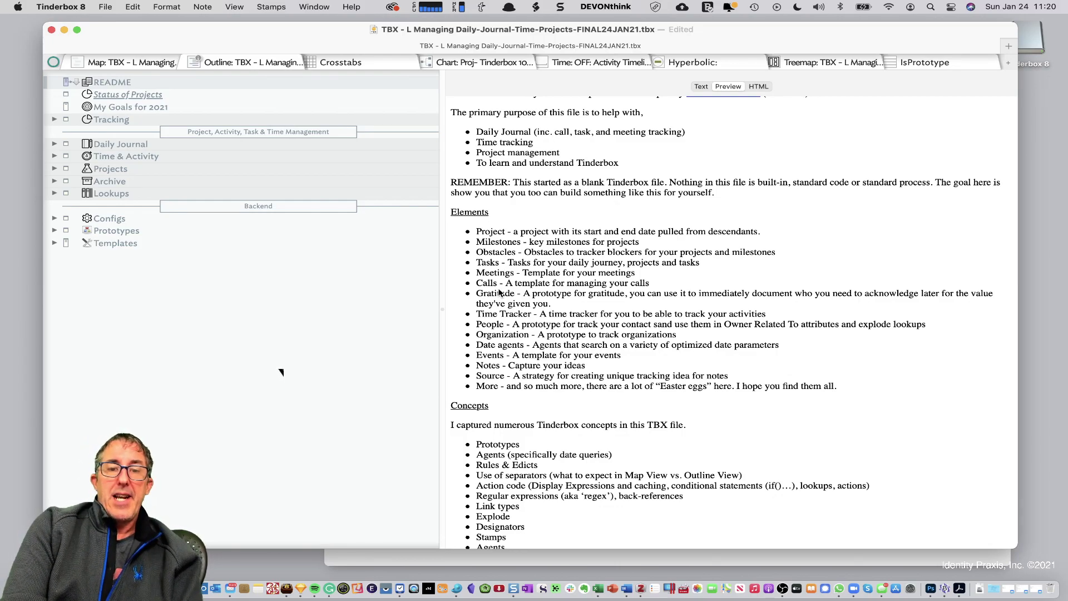
scroll(499, 293, "down", 5)
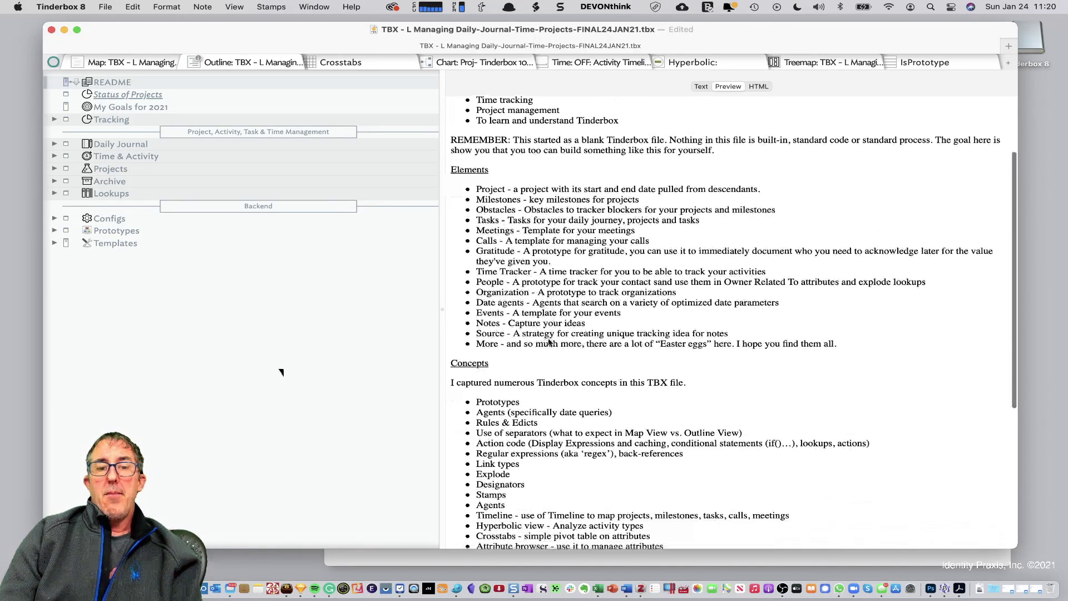
scroll(552, 327, "down", 2)
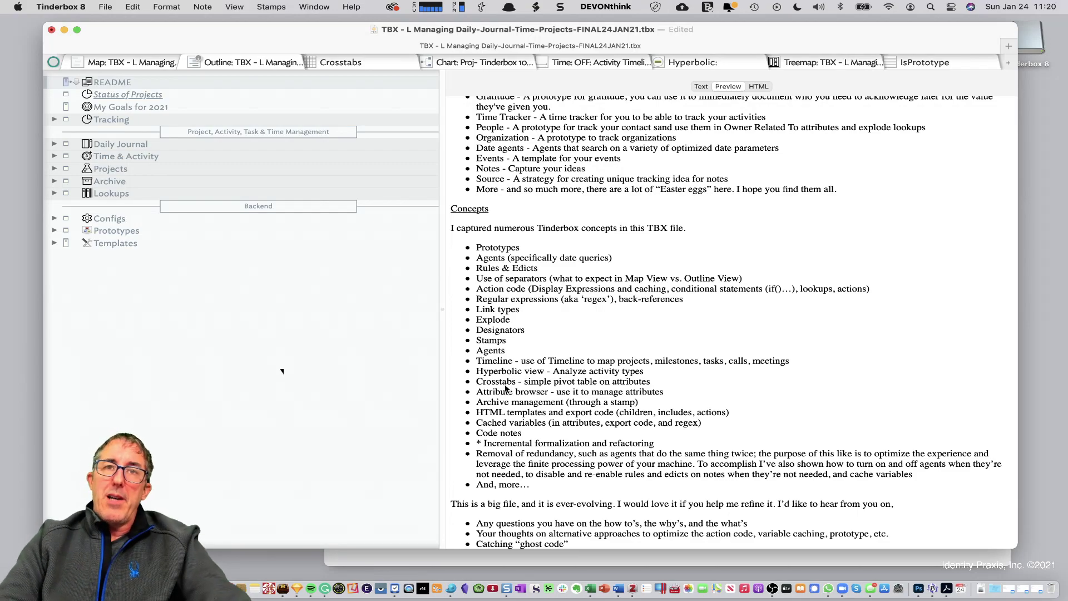
scroll(505, 388, "down", 5)
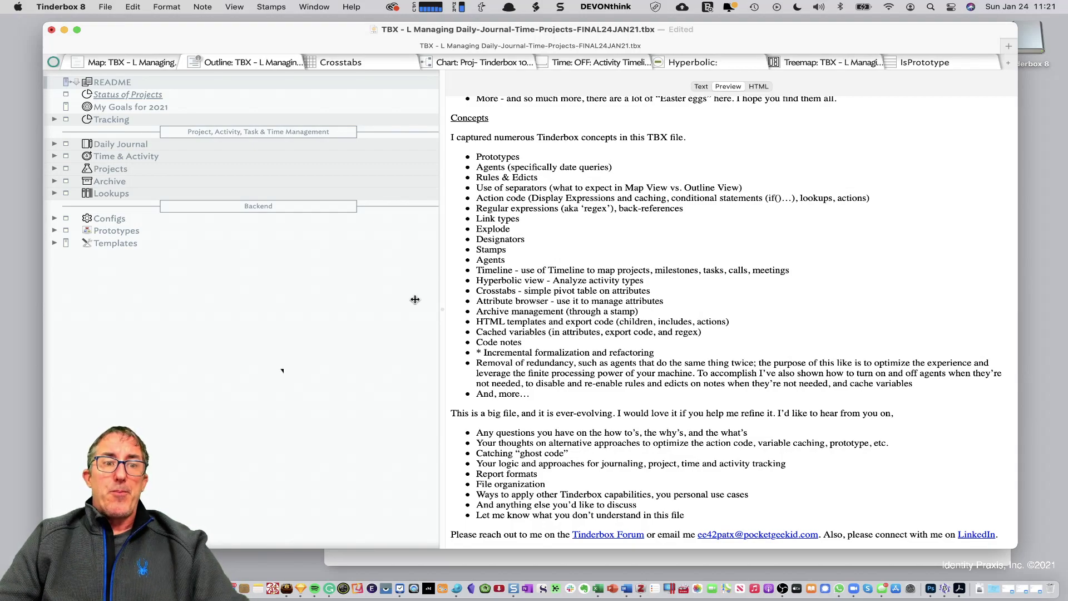
Add the line "Here is a goal." below the existing text of the My Goals for 2021 note
left_click(128, 102)
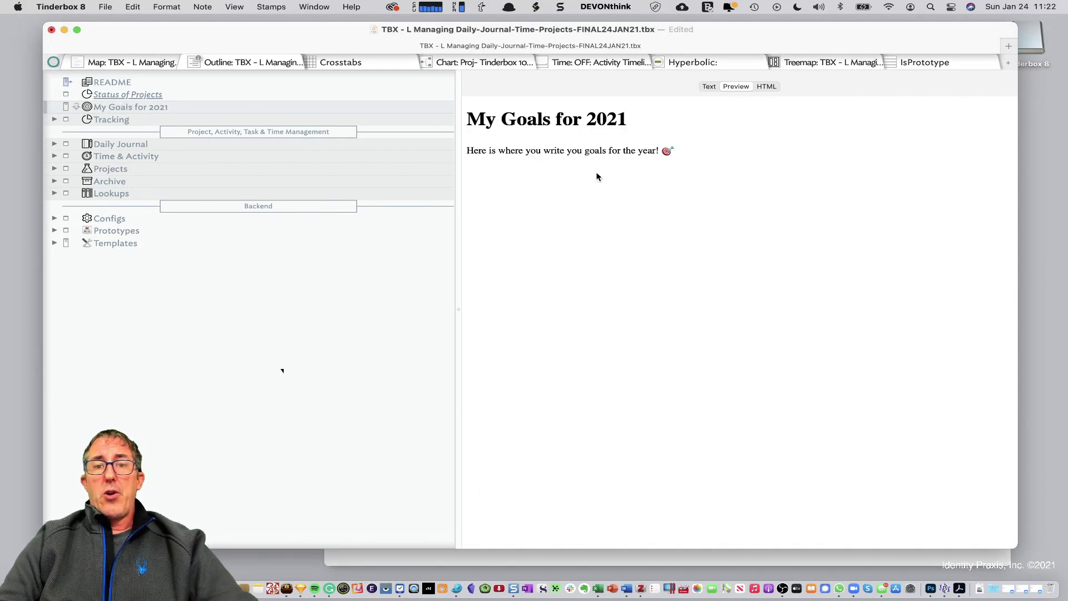
left_click(708, 86)
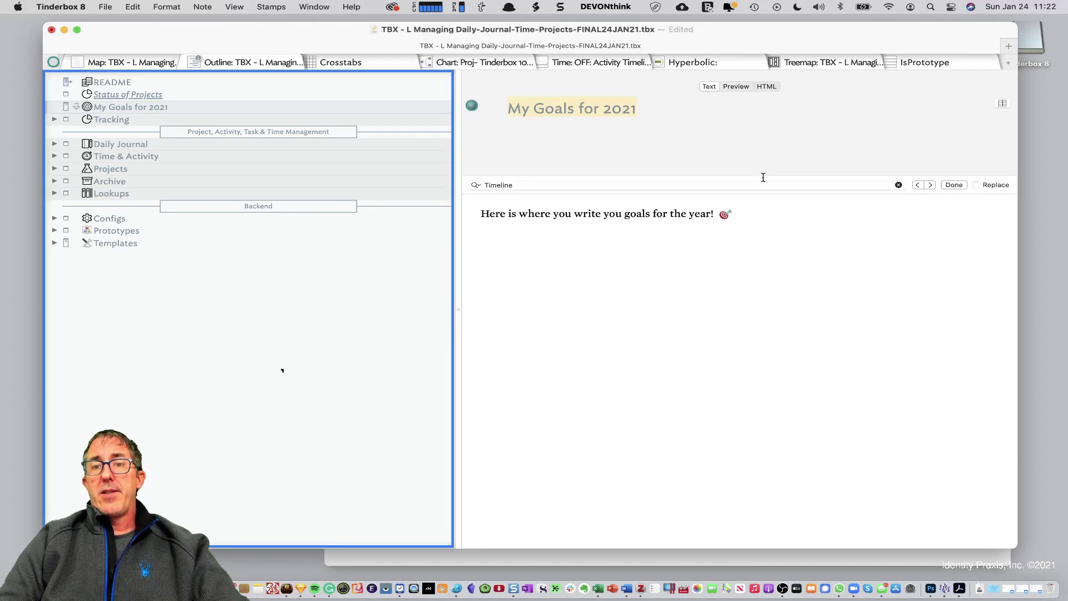
type("Her")
key("BackSpace")
key("BackSpace")
key("BackSpace")
type("Here is a goal")
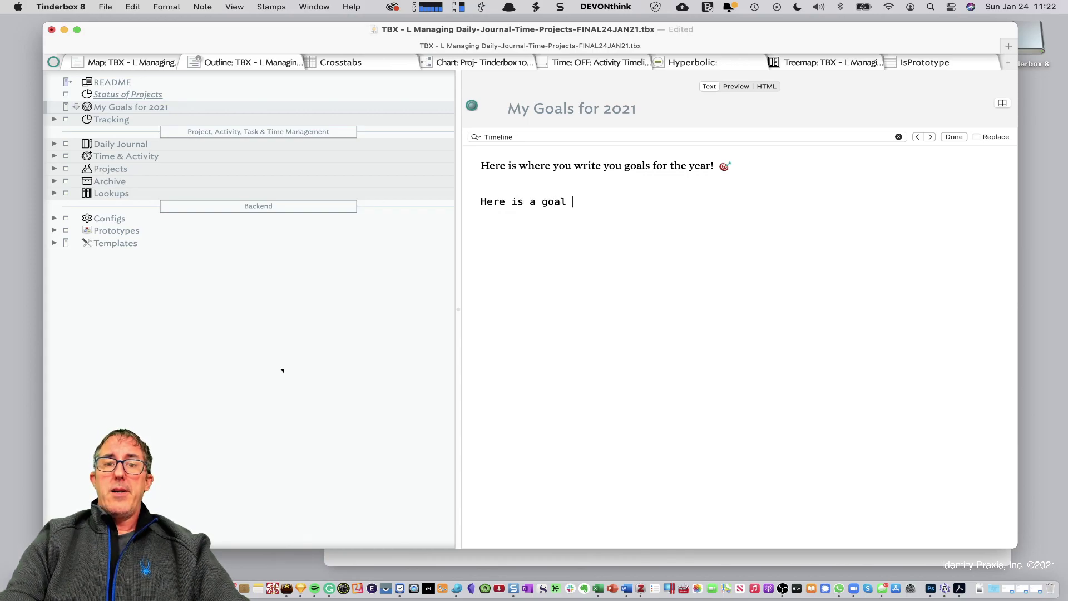
key("BackSpace")
type(".")
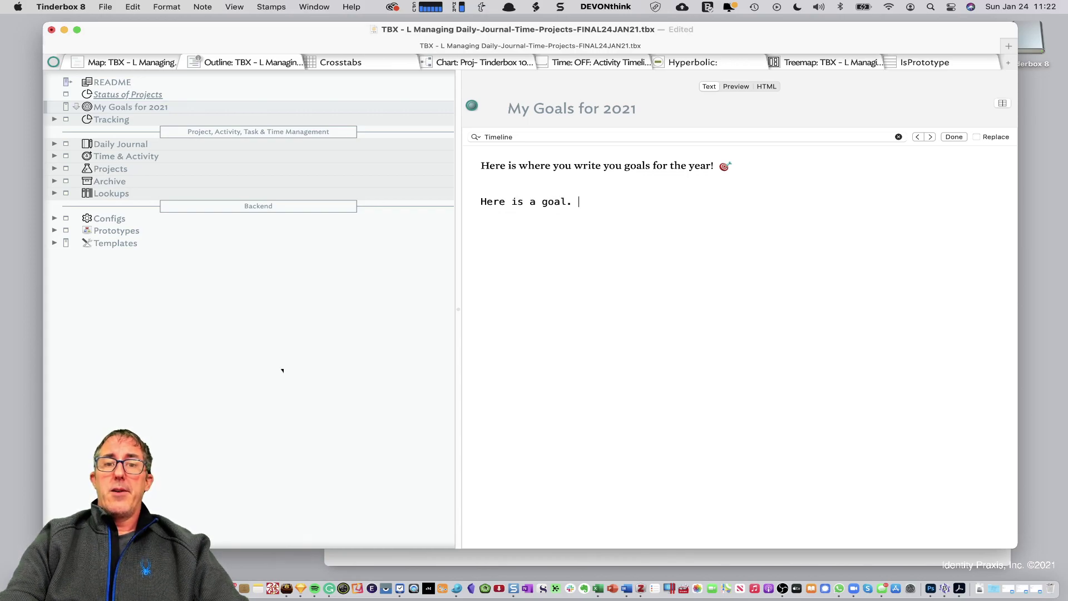
triple_click(491, 210)
left_click(500, 245)
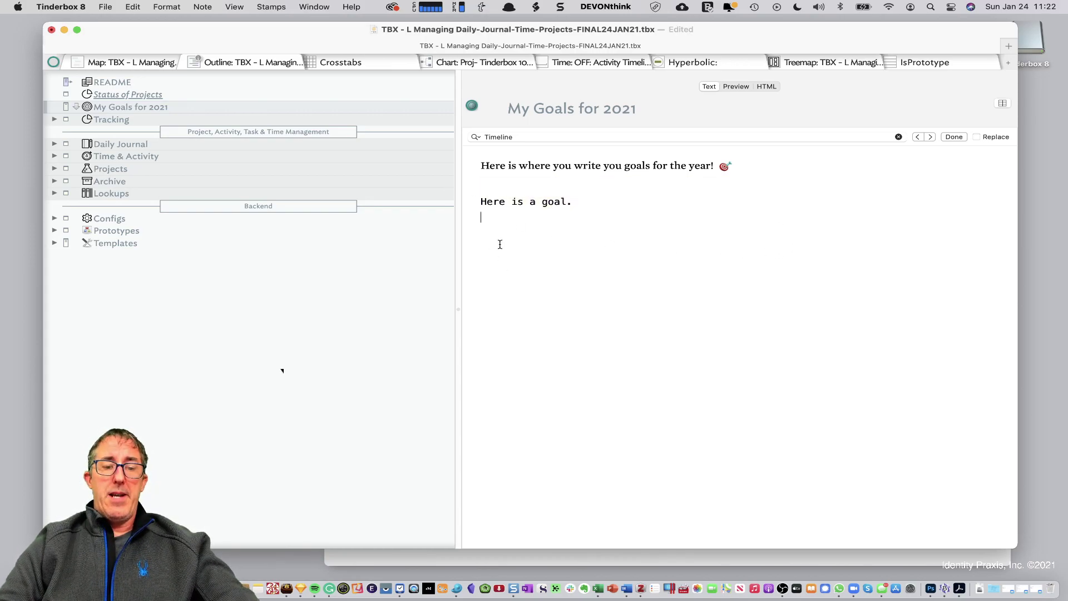
Reset all text in the My Goals for 2021 note to the standard font and save the file
left_click_drag(524, 267, 439, 49)
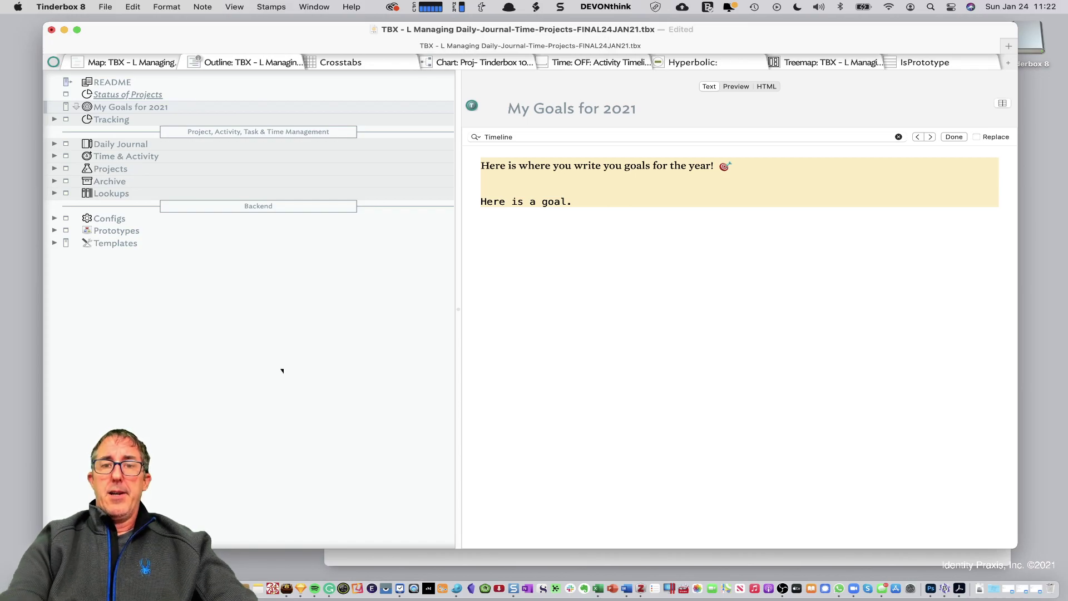
left_click(589, 257)
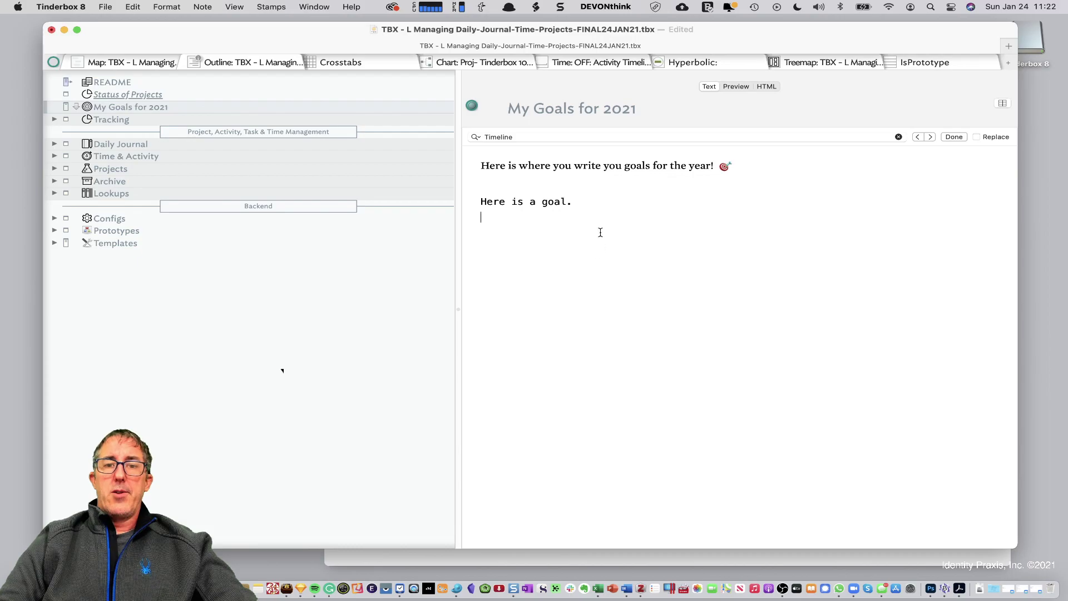
key("super+a")
key("super+alt+0")
left_click(627, 308)
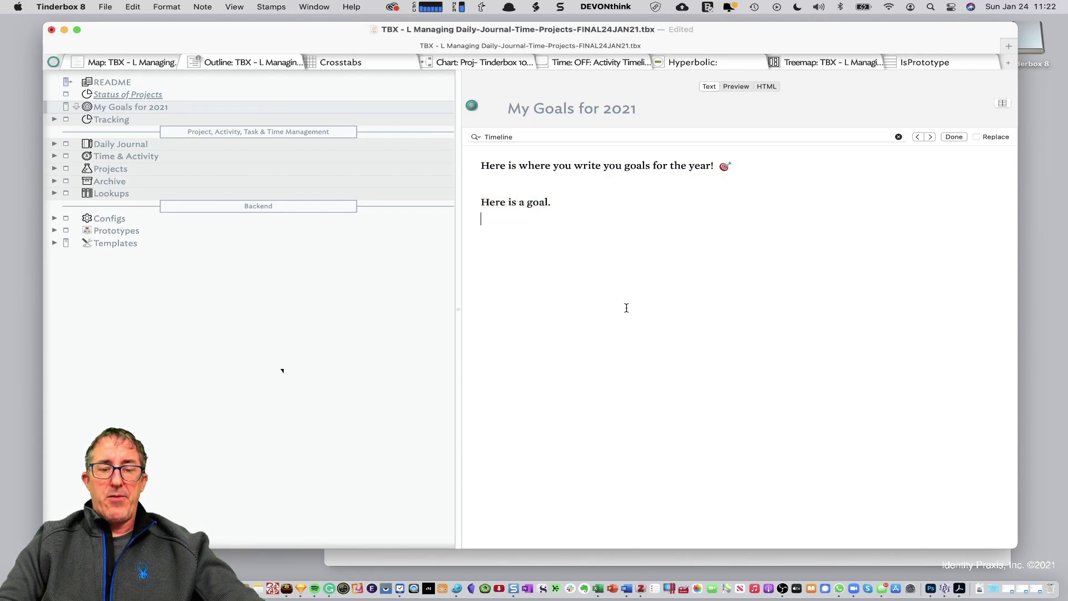
left_click_drag(569, 248, 497, 179)
key("super+s")
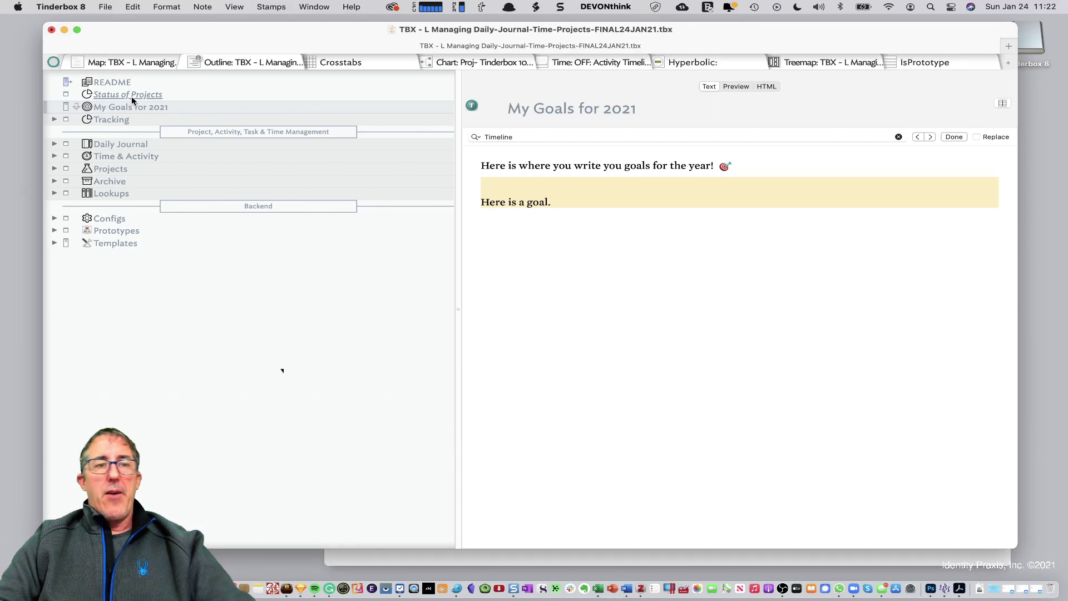
Expand Time & Activity with its Tinderbox 101 and Other sections, and inspect the attributes of the Tinderbox 101 separator
left_click(117, 120)
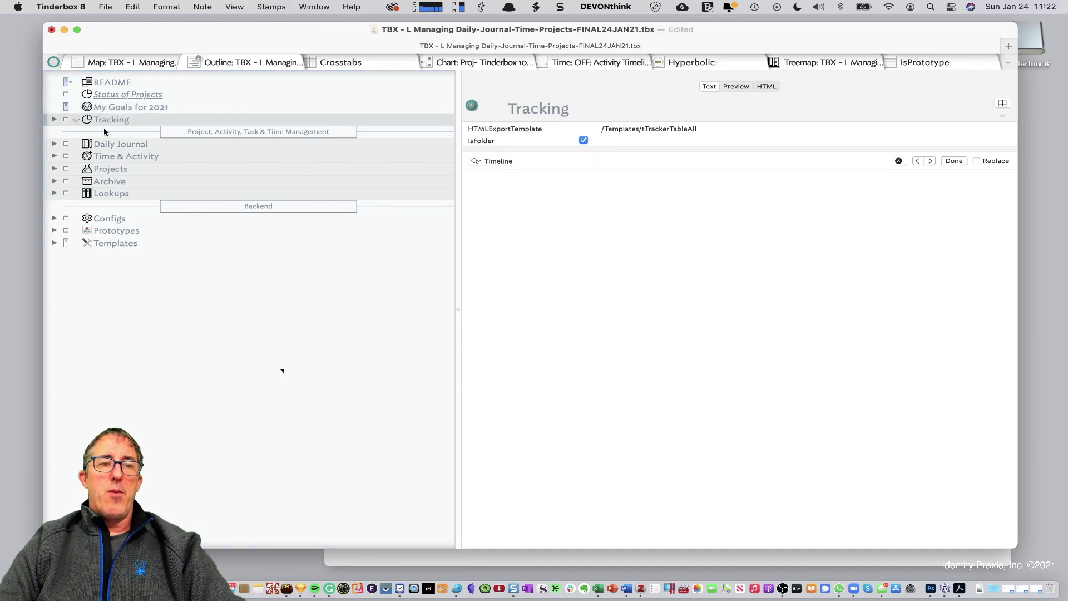
left_click(105, 145)
left_click(99, 155)
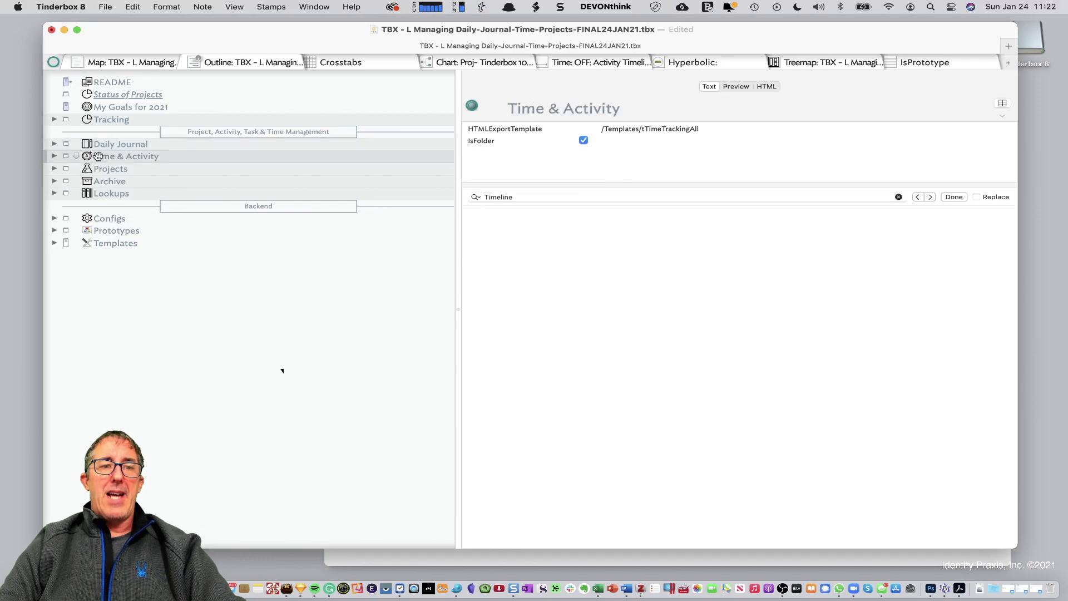
left_click(54, 156)
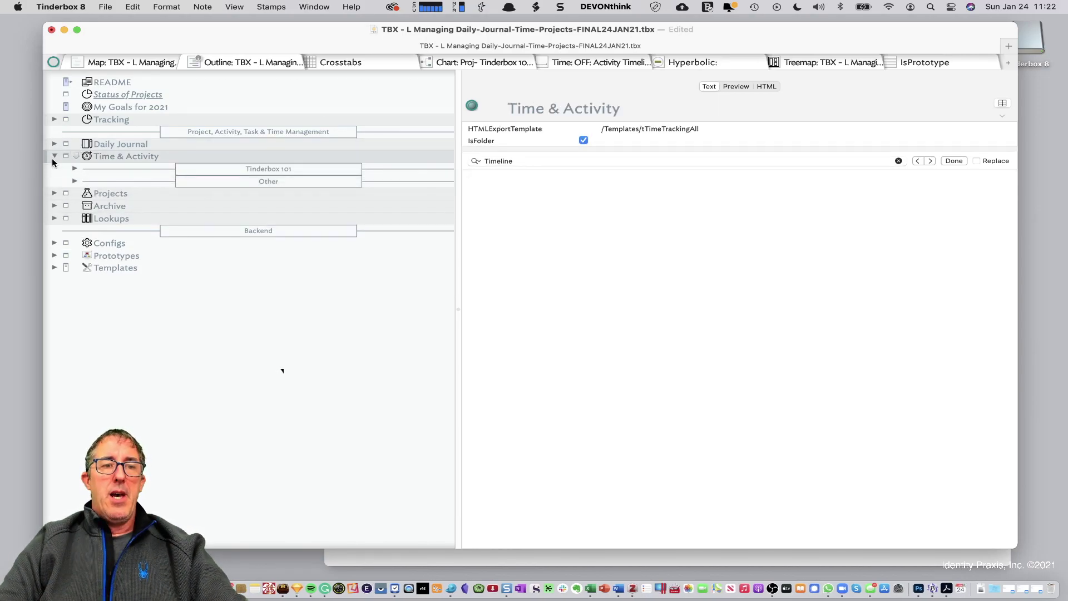
left_click(75, 168)
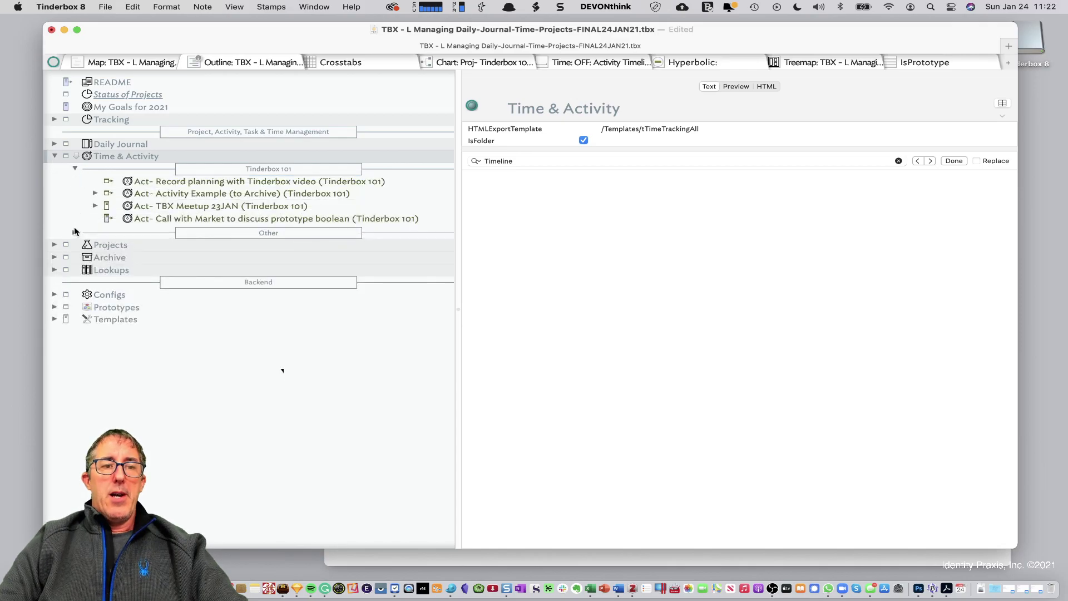
left_click(75, 232)
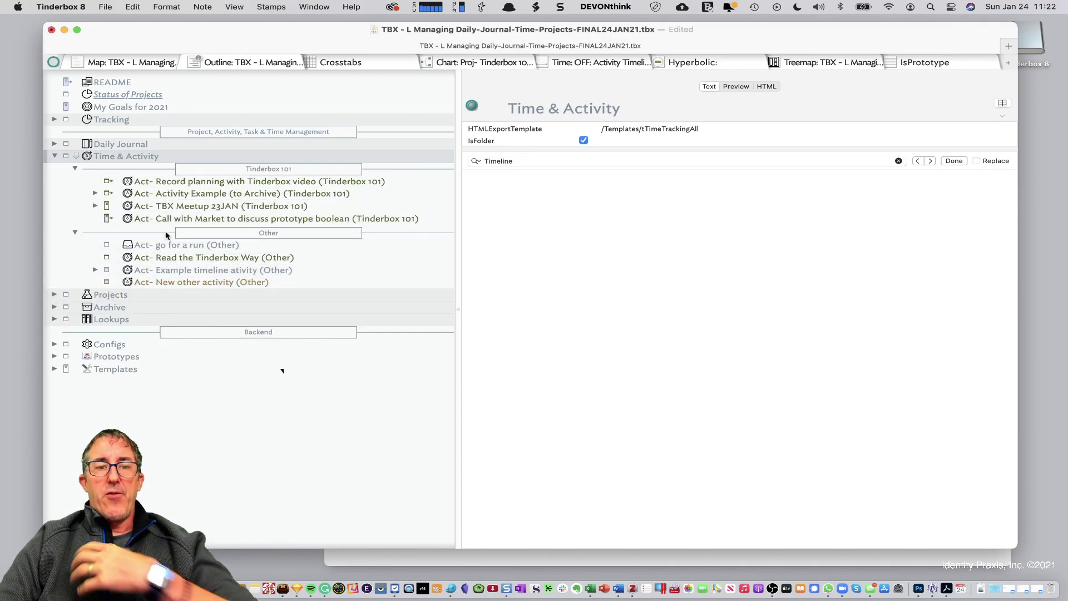
left_click(282, 170)
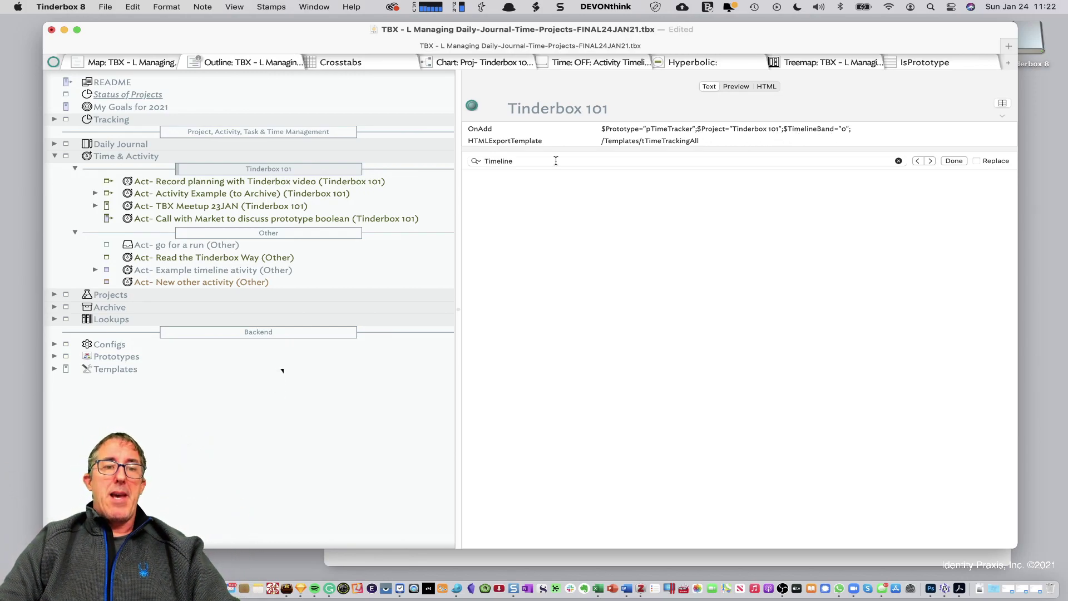
Add an activity named "Act- Recording the Daily Journal lesson Part 1" at the end of the Tinderbox 101 section under Time & Activity
left_click(213, 222)
key("Return")
type("Ac")
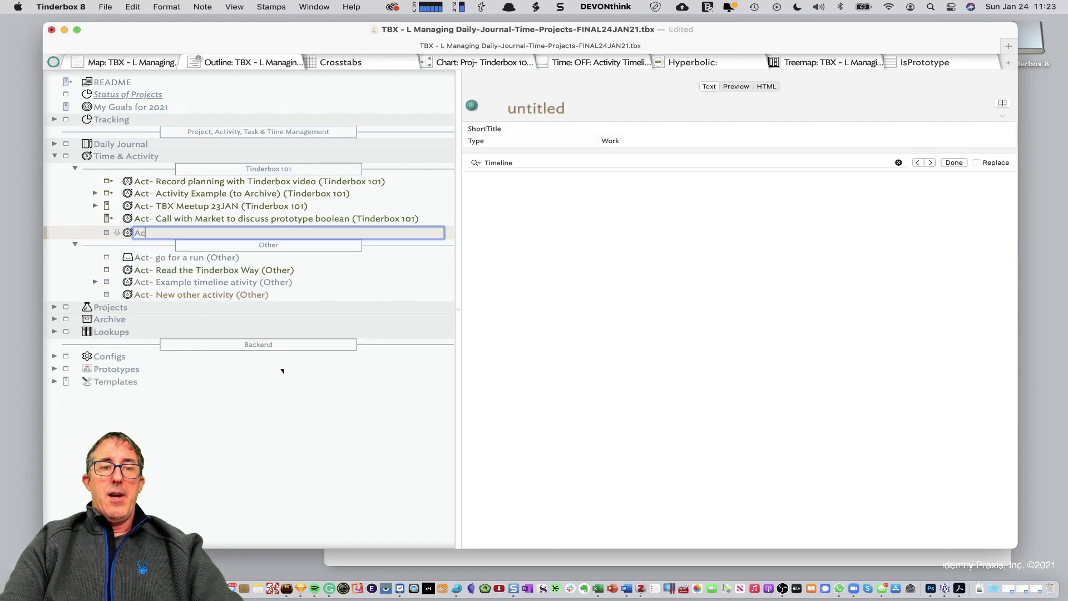
type("t-")
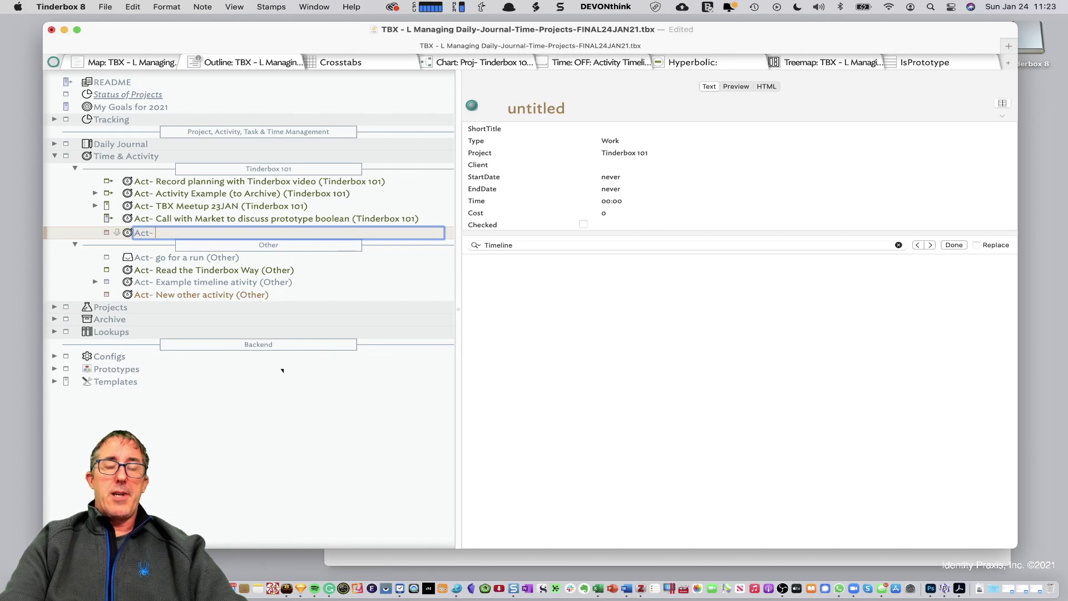
type(" Recording")
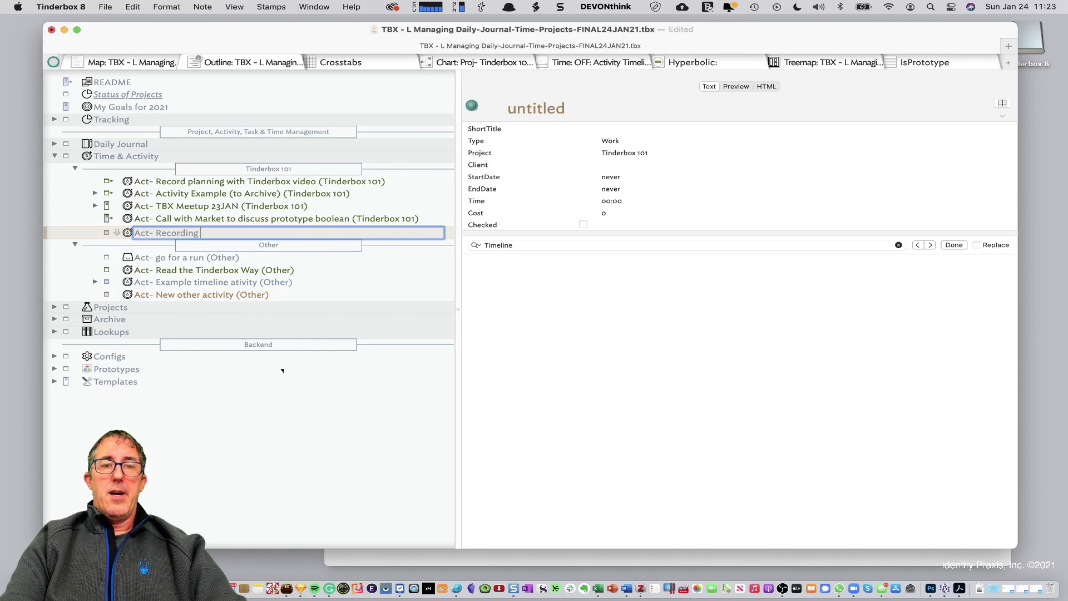
type(" the Dai")
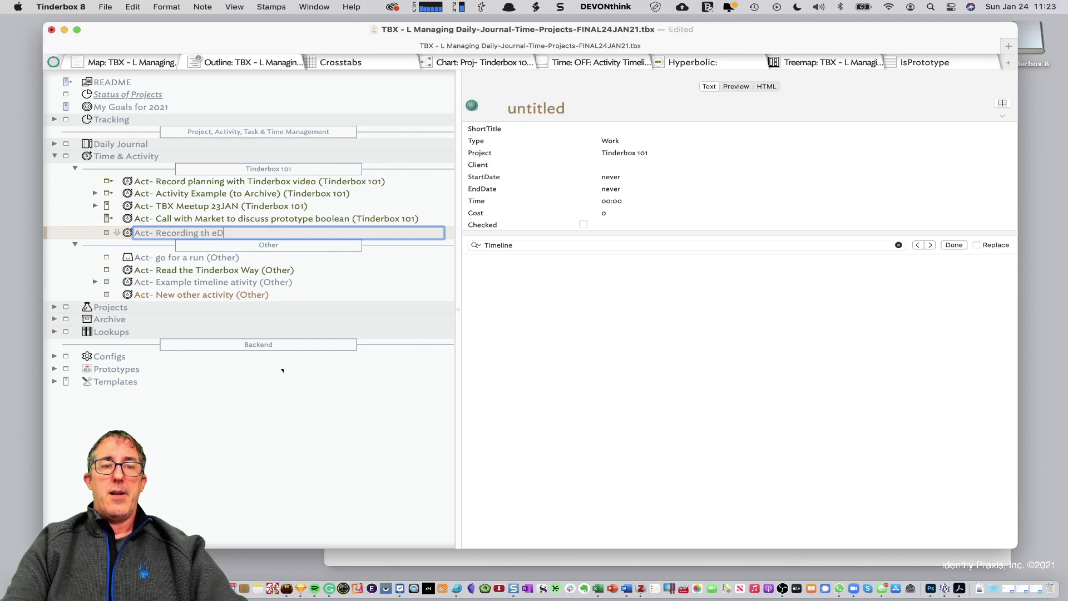
type("ly ")
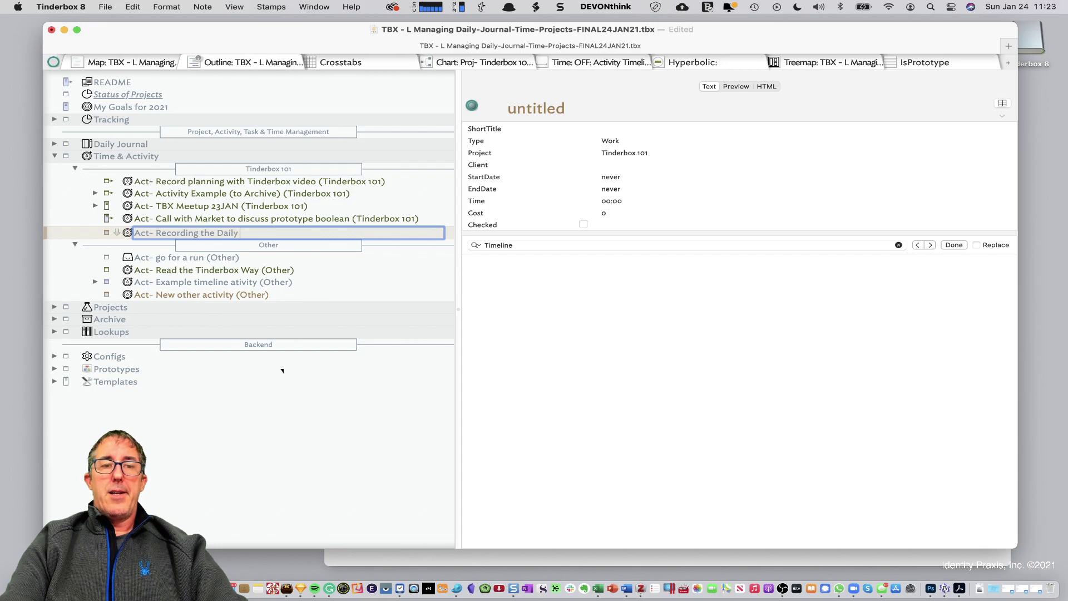
type("Journal lesson ")
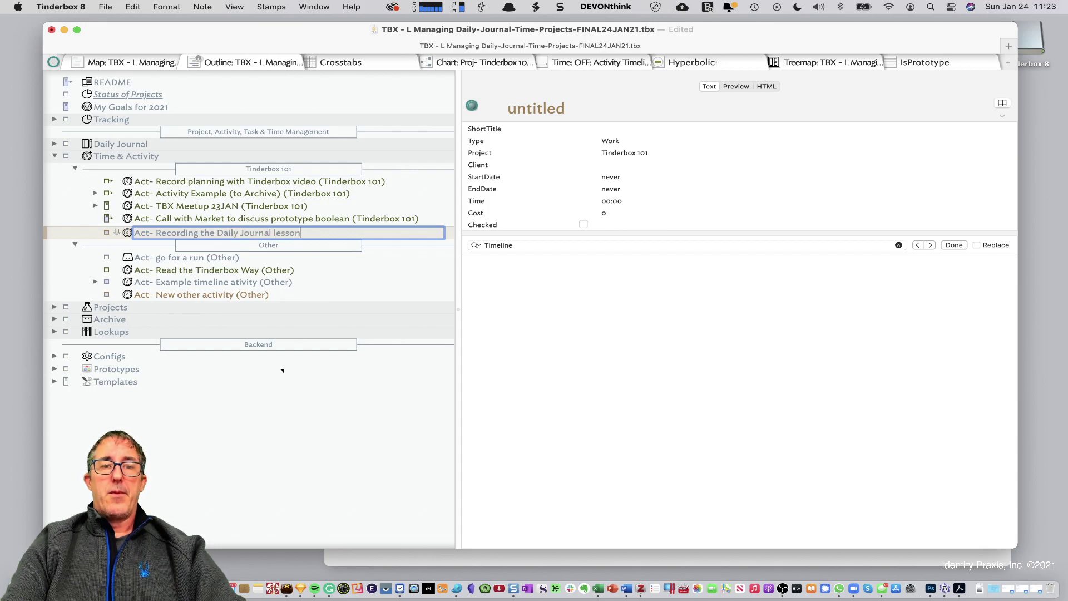
type("Part 1")
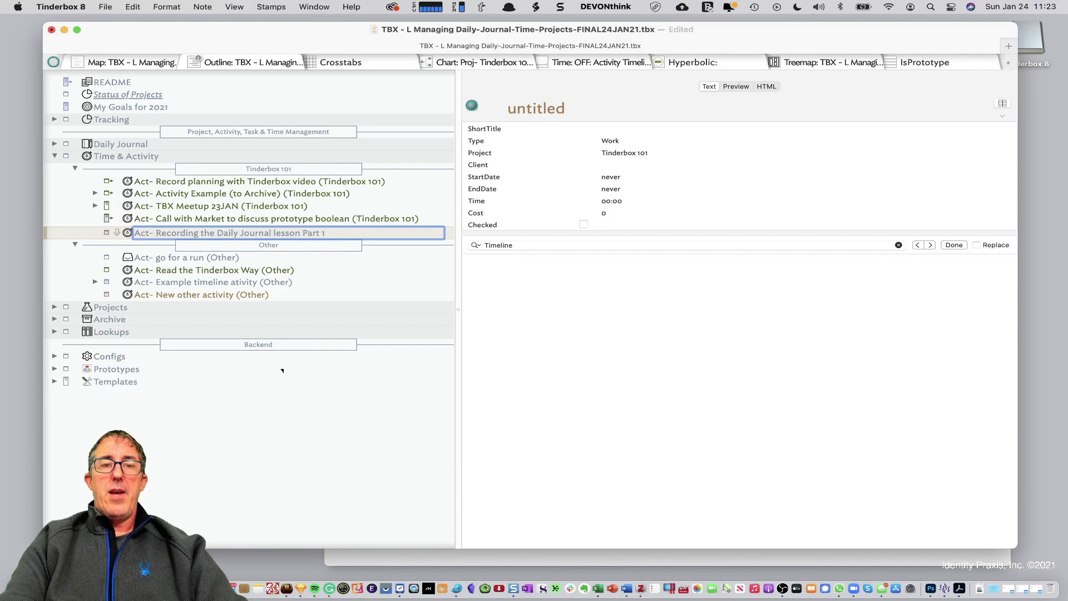
key("Return")
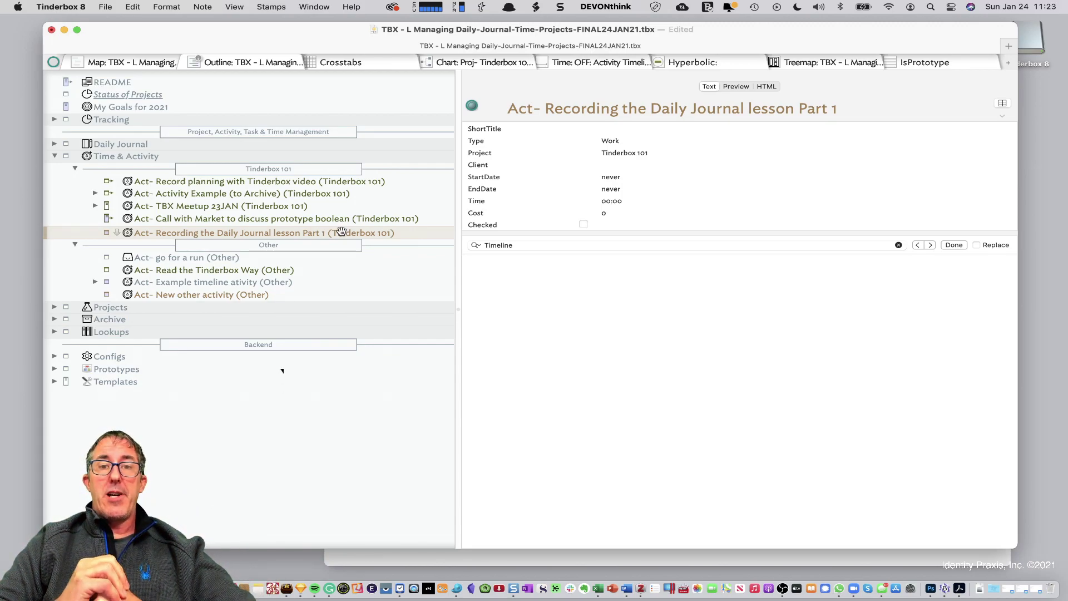
Mark the new recording activity as checked, clear the mark again, and set its StartDate to now
left_click(583, 225)
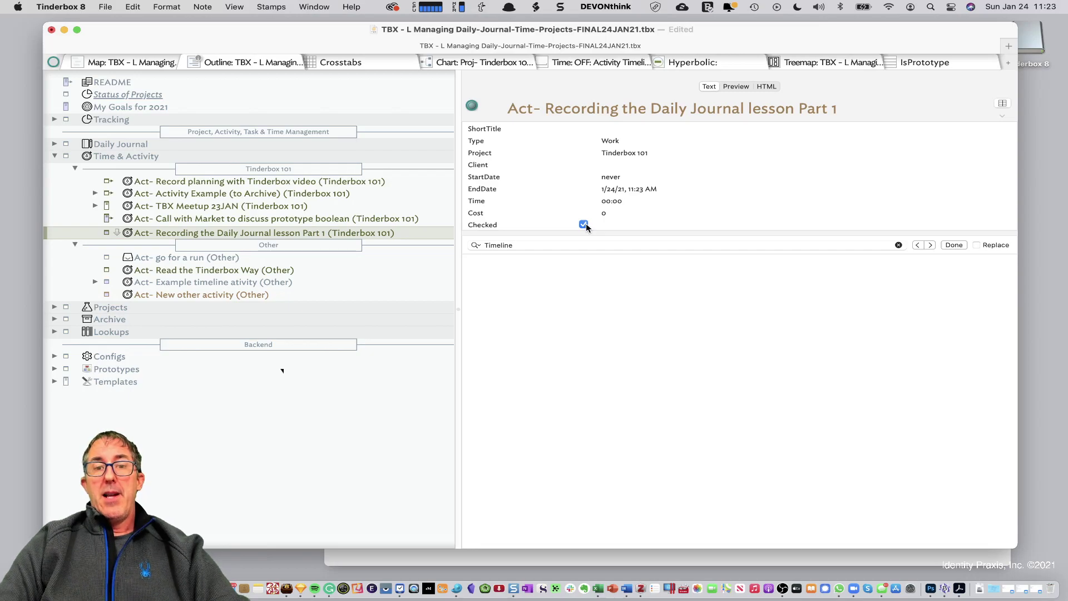
left_click(583, 225)
left_click(615, 190)
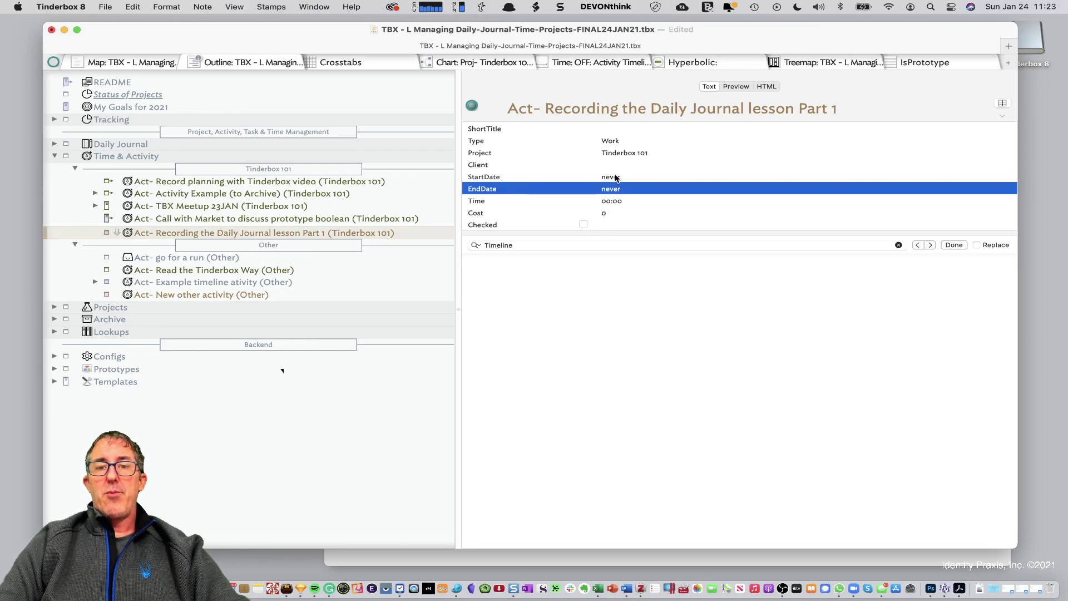
left_click(614, 176)
type("now")
key("Return")
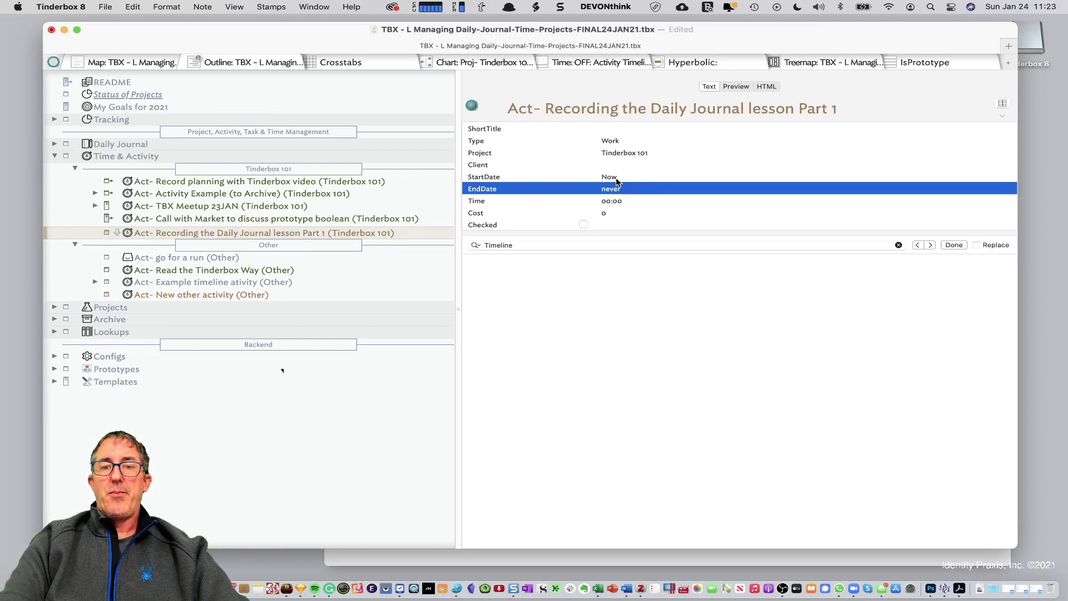
left_click(639, 204)
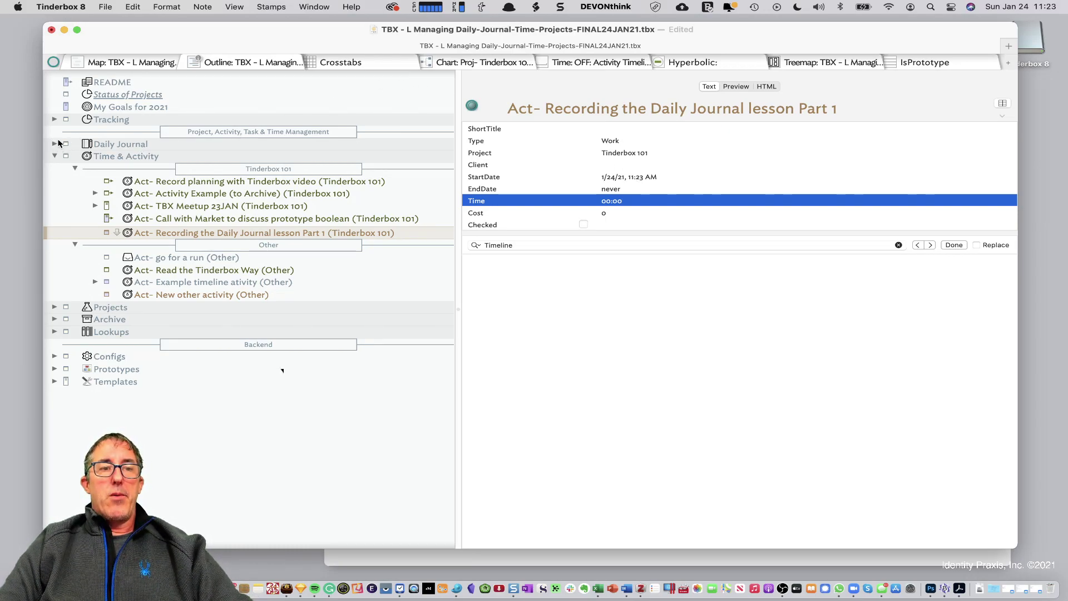
Expand Tracking and examine the AllEvents agent's query, action and collected items, plus the query of Events Due NEVER
left_click(54, 118)
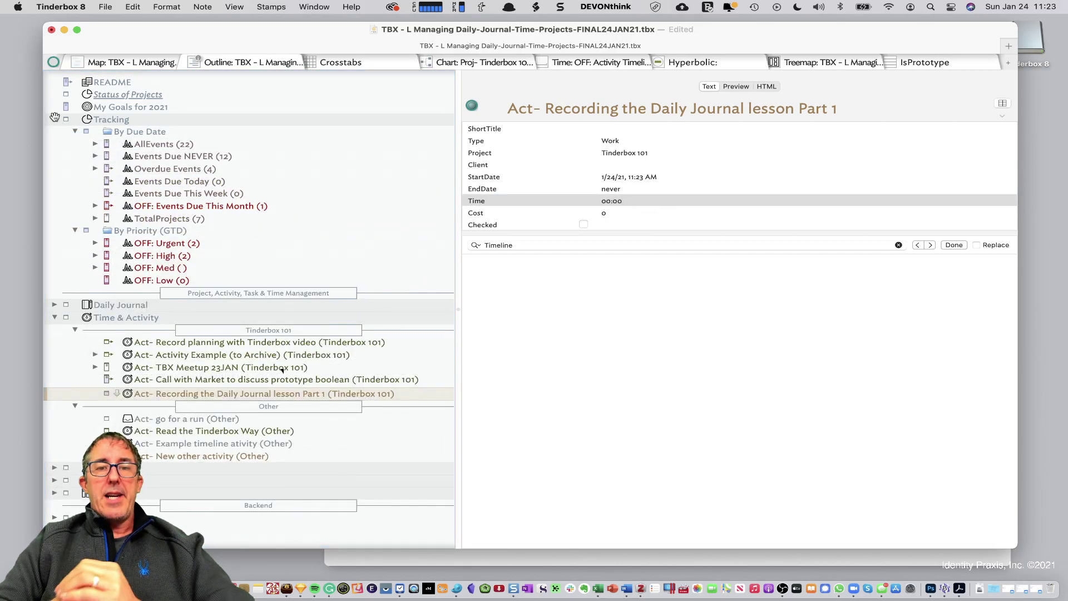
left_click(159, 145)
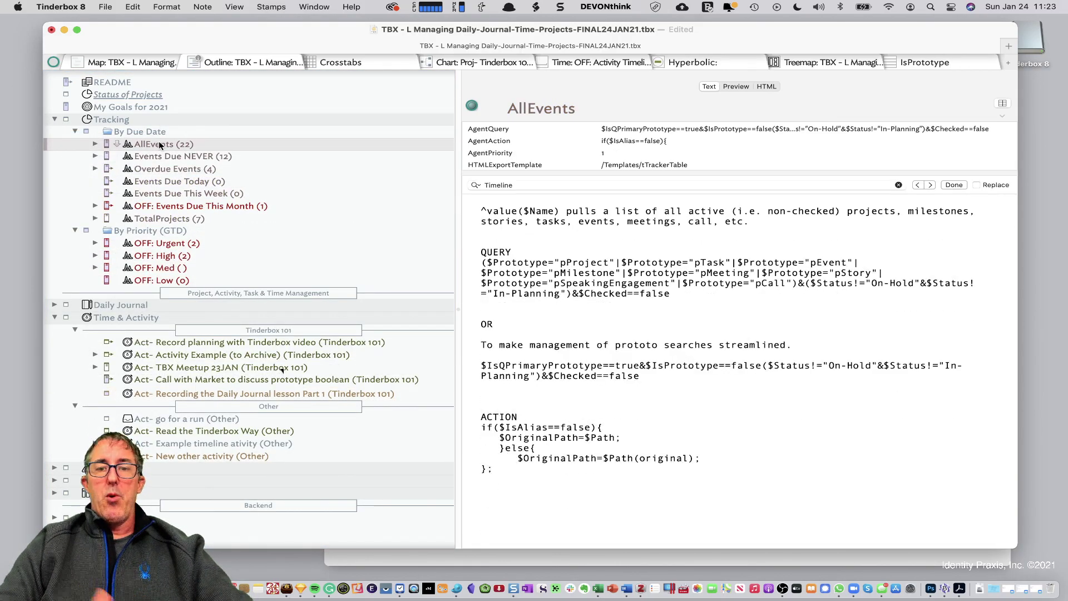
left_click_drag(617, 235, 634, 463)
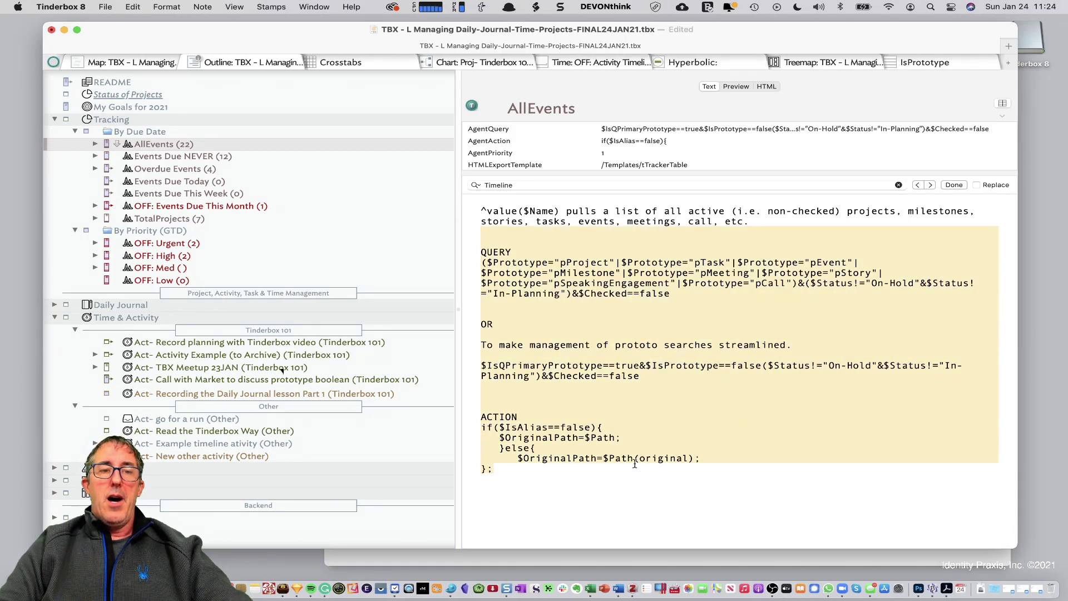
left_click(180, 161)
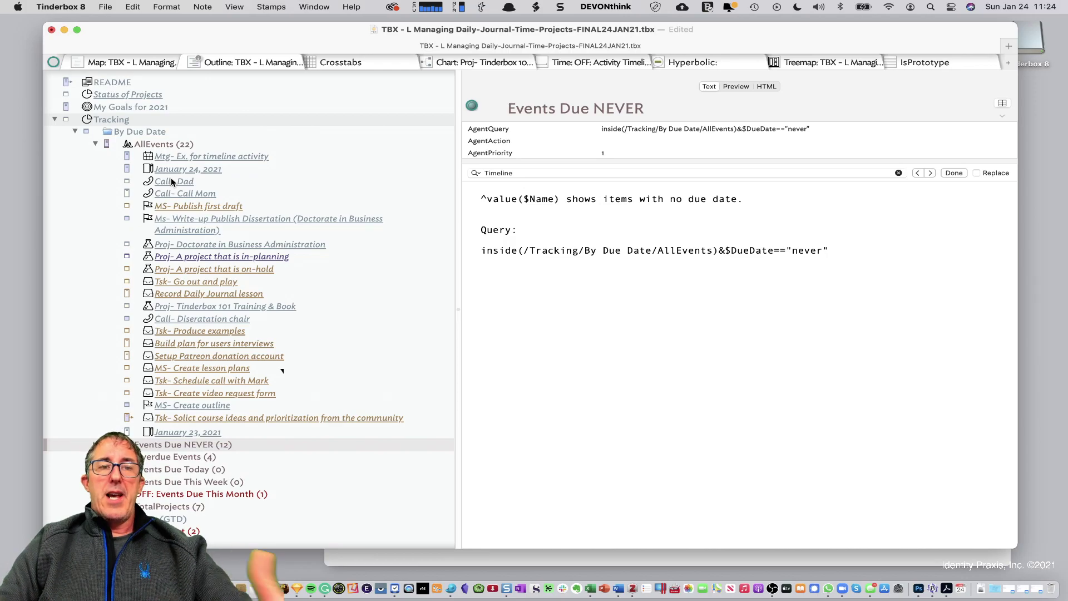
left_click(95, 144)
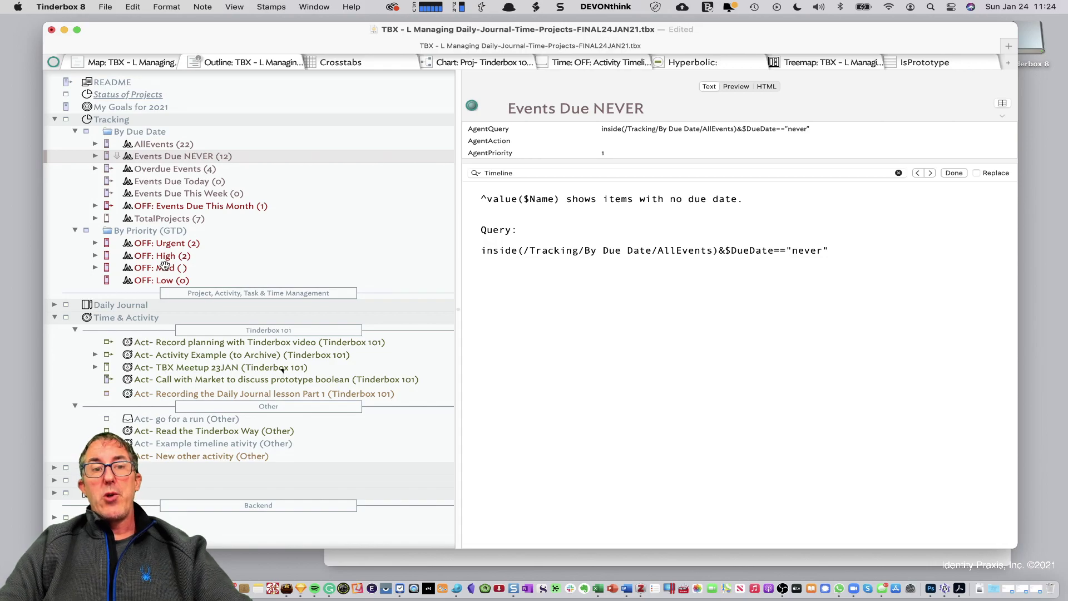
Preview the AllEvents agent as an exported table, look through its rows and select the whole table
left_click(158, 145)
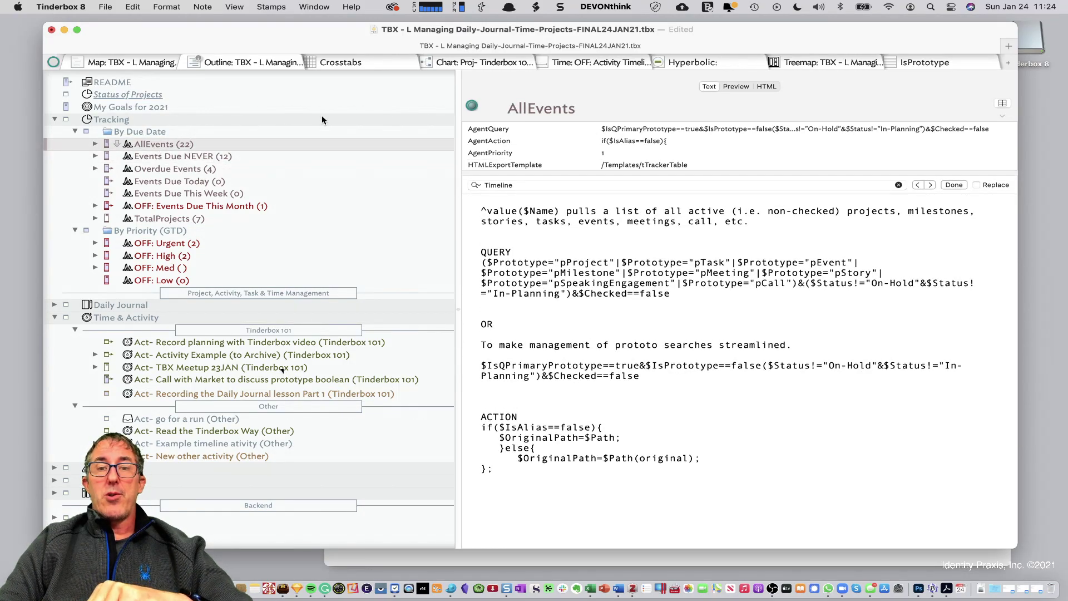
left_click(736, 87)
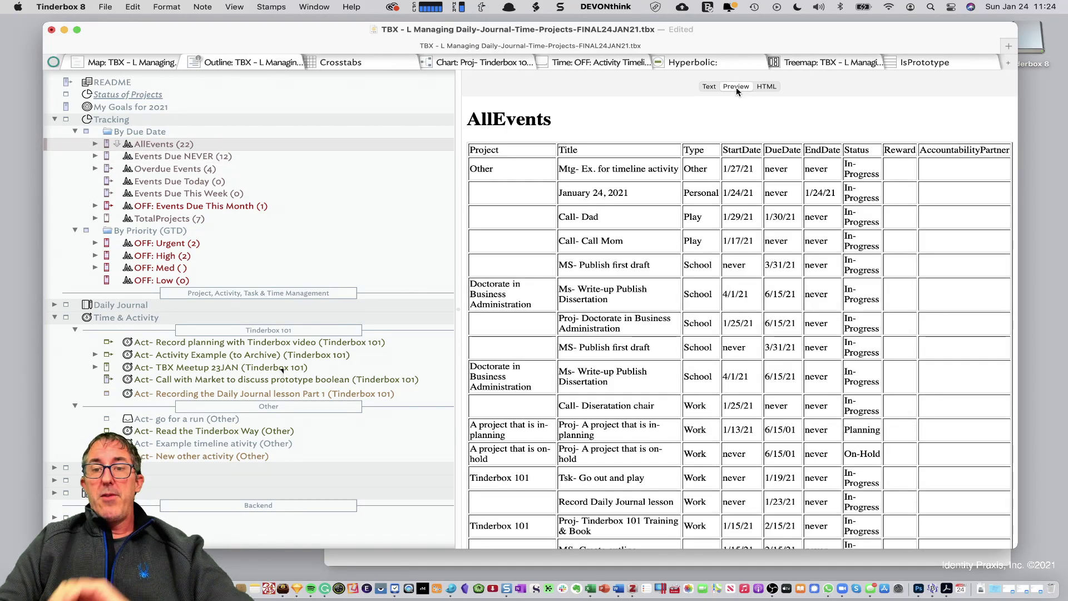
left_click_drag(640, 159, 866, 509)
scroll(866, 509, "down", 10)
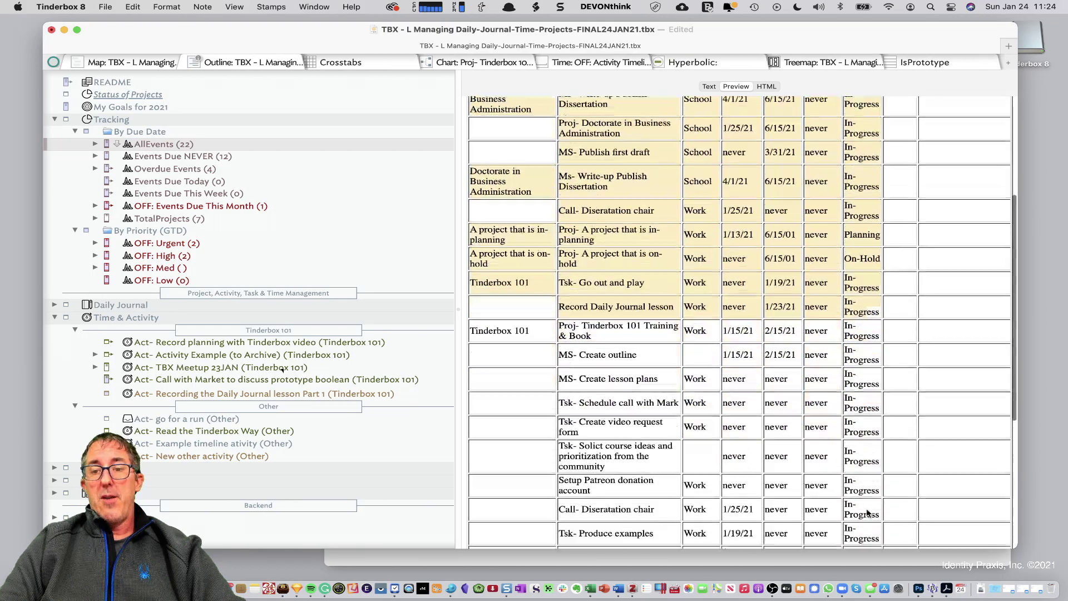
scroll(871, 508, "up", 10)
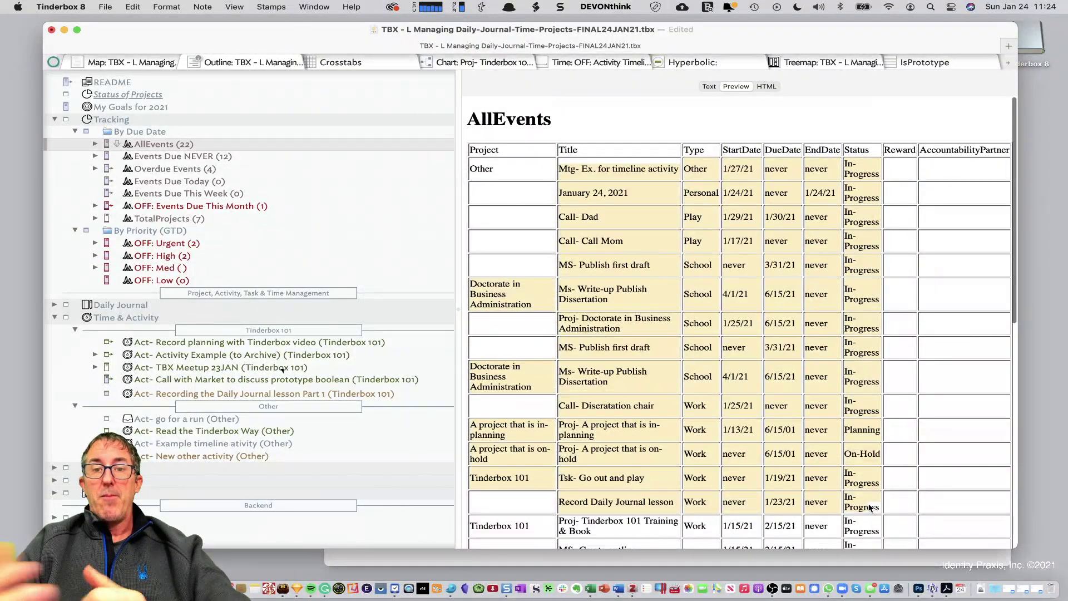
left_click(871, 507)
key("super+a")
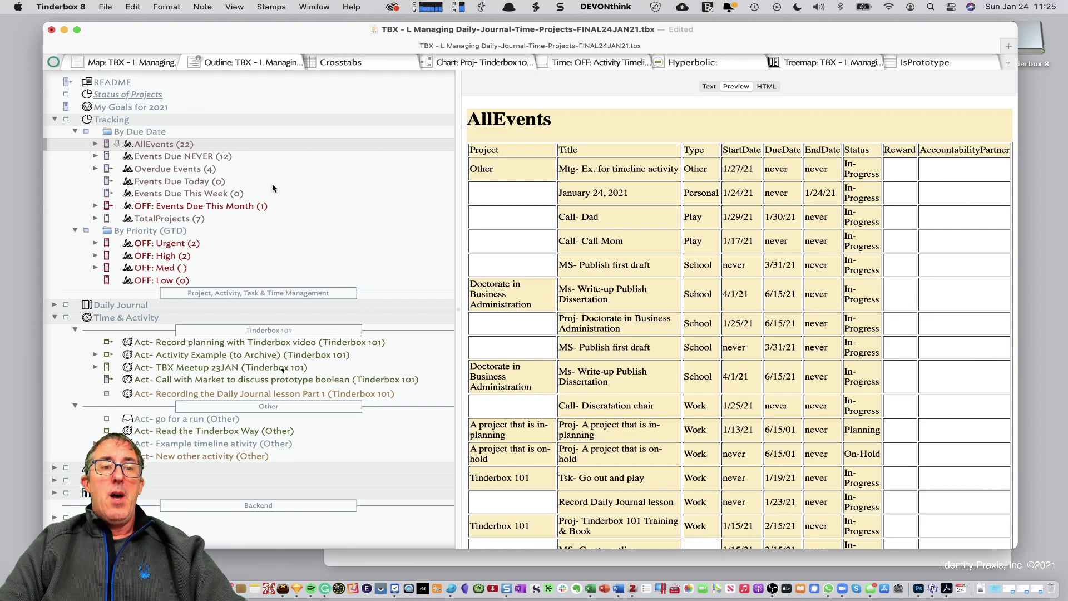
View the preview tables of Events Due Today and Events Due NEVER, and collapse Tracking
left_click(177, 181)
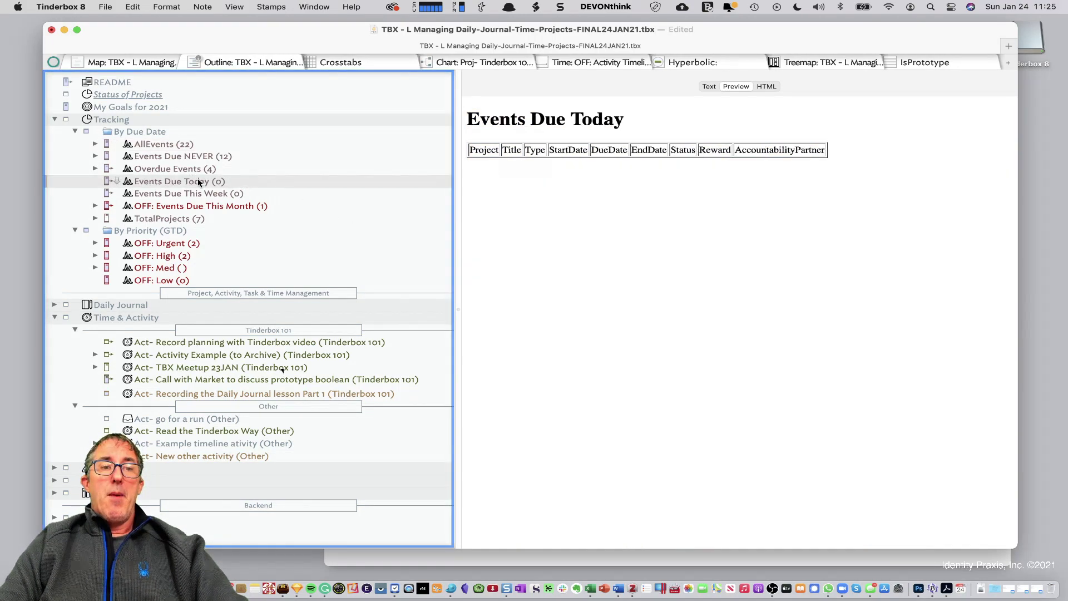
left_click(167, 156)
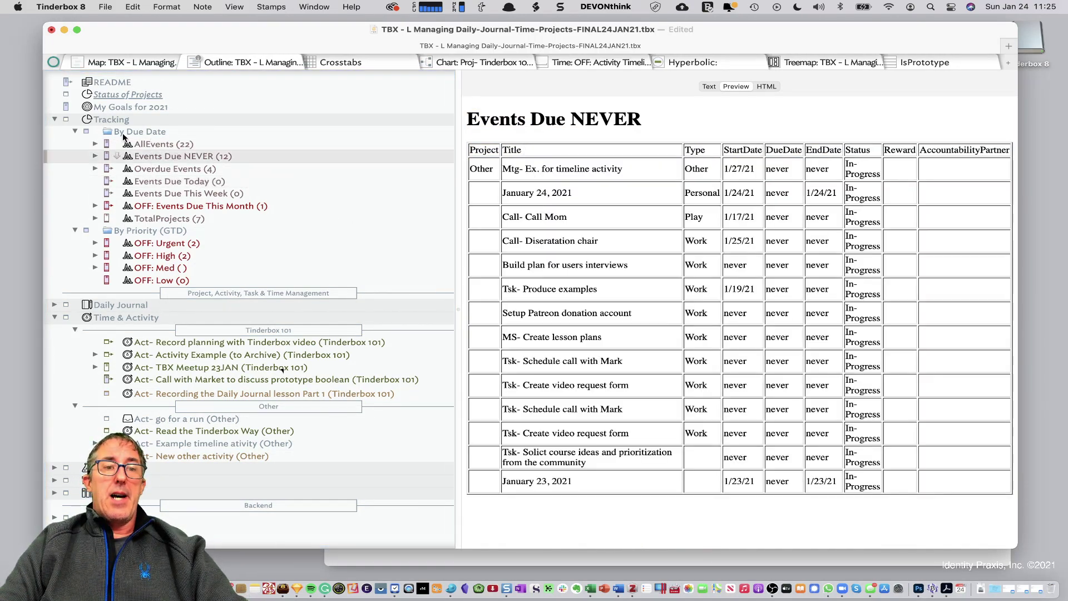
left_click(55, 120)
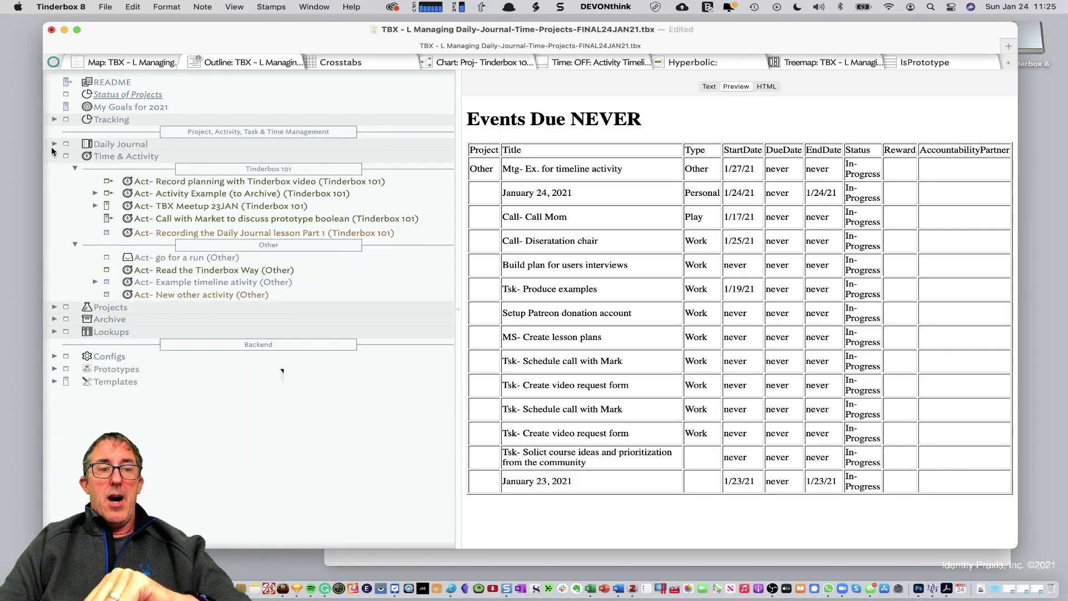
Expand Daily Journal and delete the January 24, 2021 entry
left_click(55, 143)
left_click(137, 218)
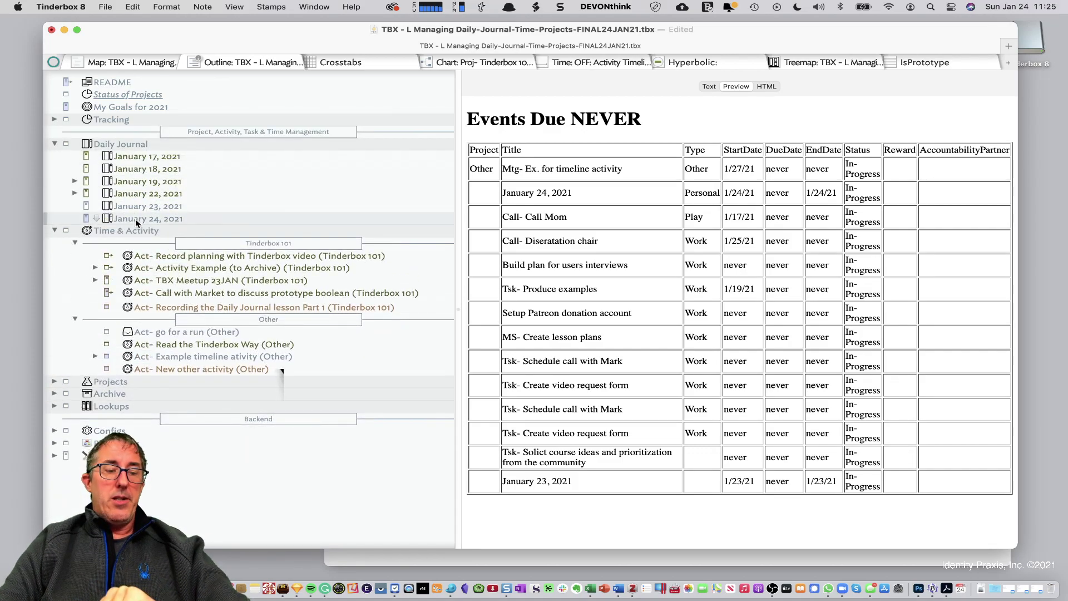
key("Delete")
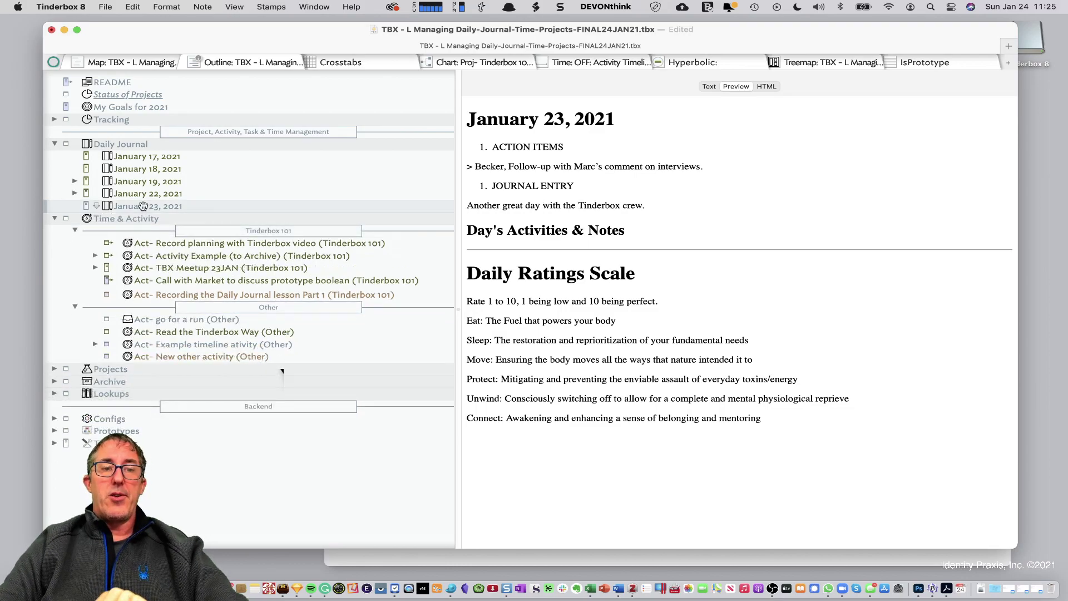
Browse the previews of the daily journal entries from January 17 to January 23, 2021
left_click(143, 194)
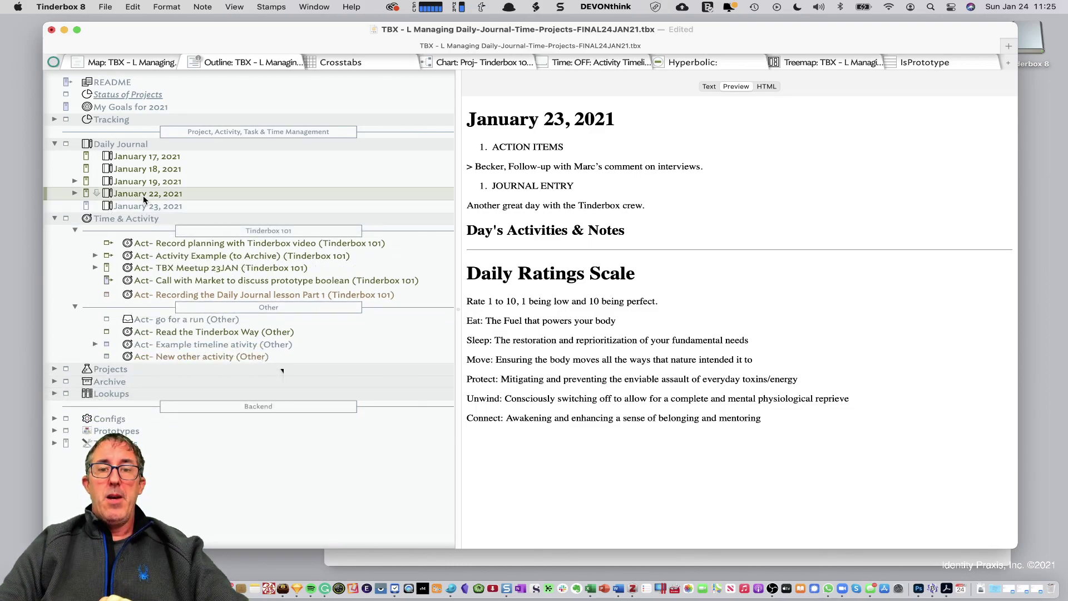
left_click(173, 169)
left_click(170, 157)
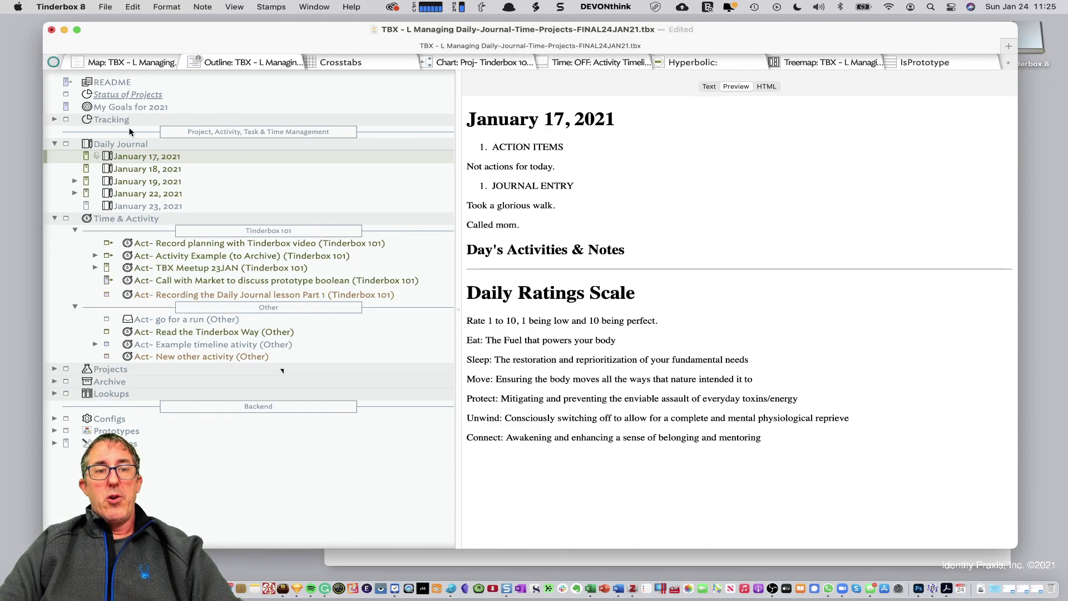
key("Down")
key("Down")
key("Down")
key("Down")
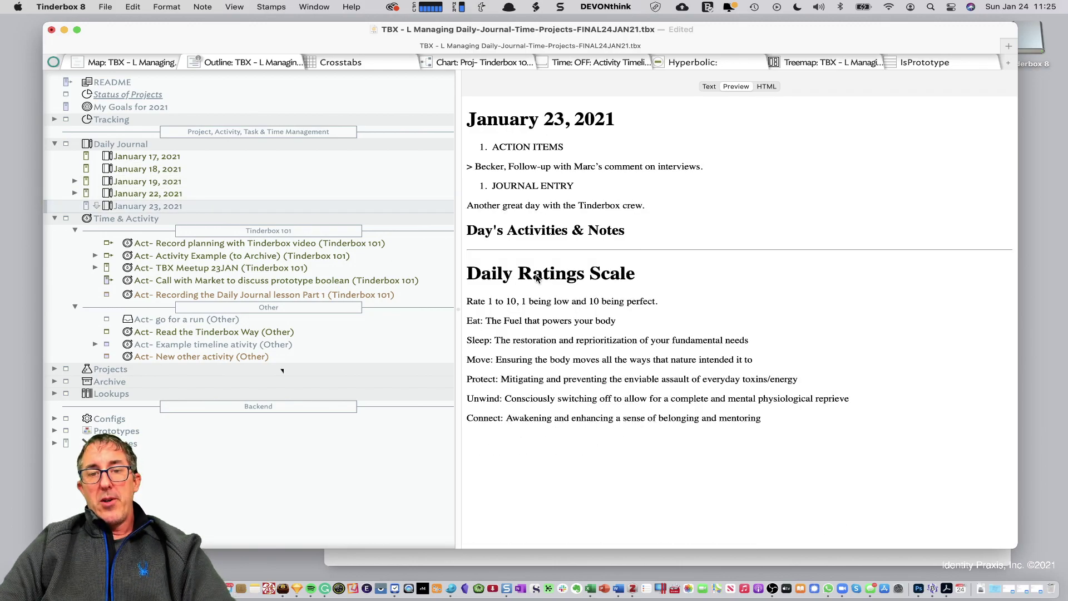
Examine the January 23, 2021 entry's Daily Ratings Scale and its attributes and source text, and return to the preview
left_click_drag(533, 278, 607, 446)
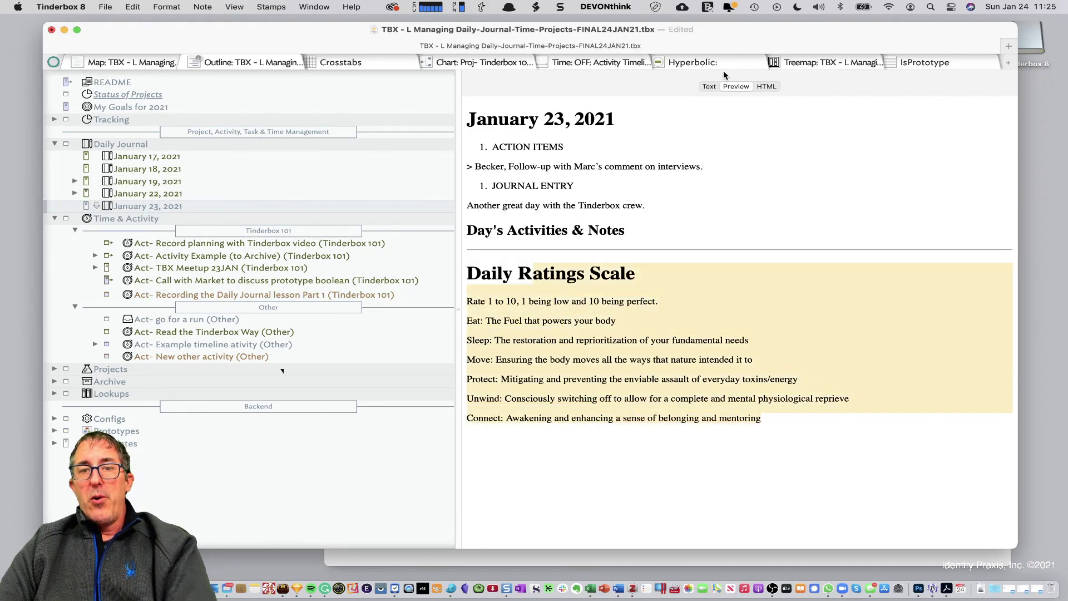
left_click(709, 86)
left_click(531, 449)
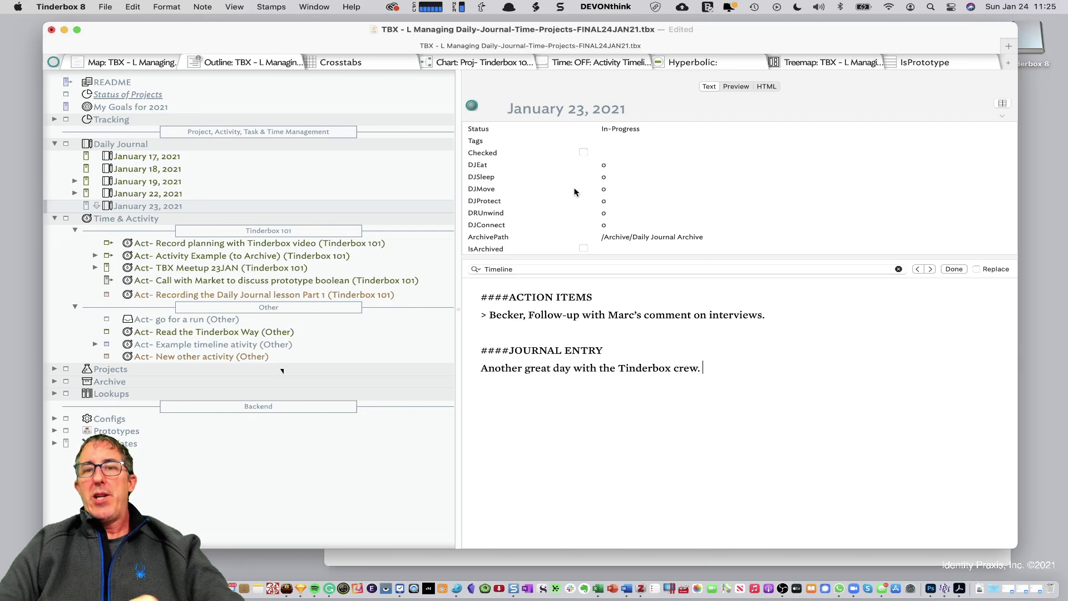
left_click(727, 89)
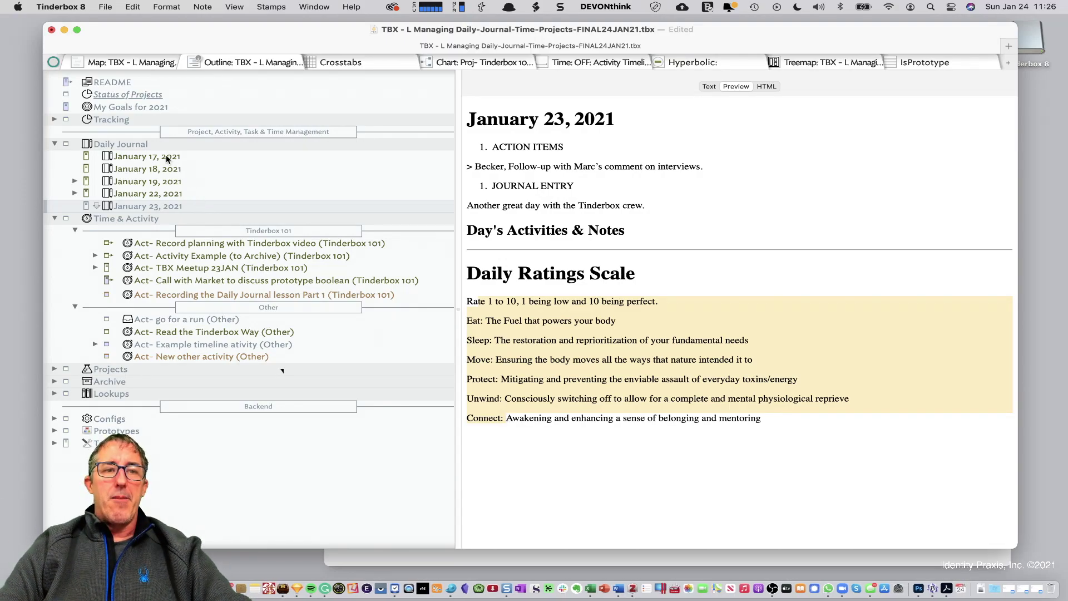
Preview the January 18, 2021 journal entry and highlight its content from the journal entry through the ratings scale
left_click(186, 144)
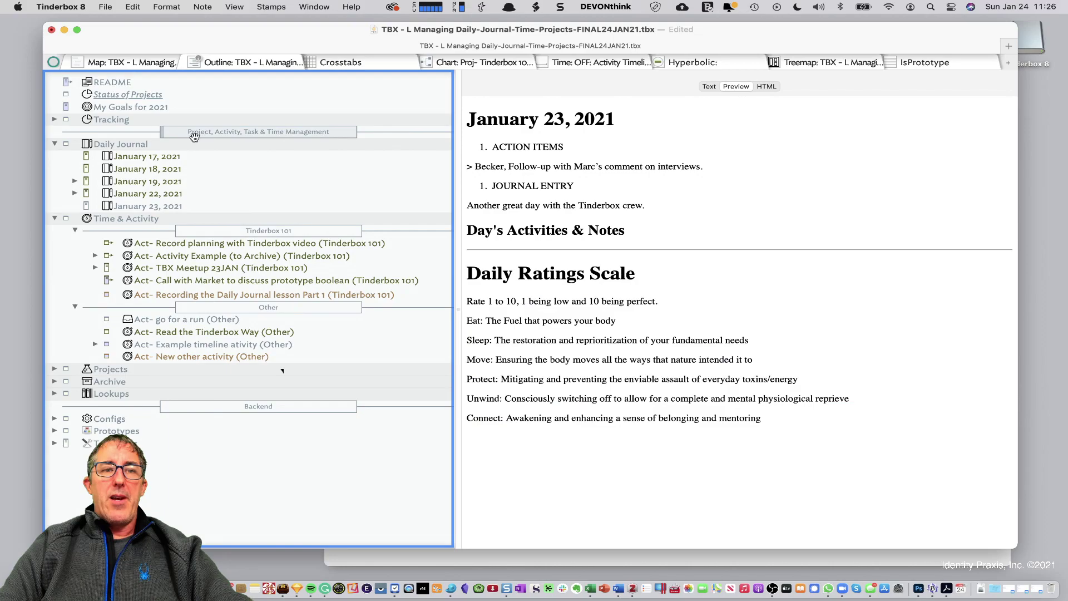
left_click(166, 166)
left_click_drag(542, 181, 595, 483)
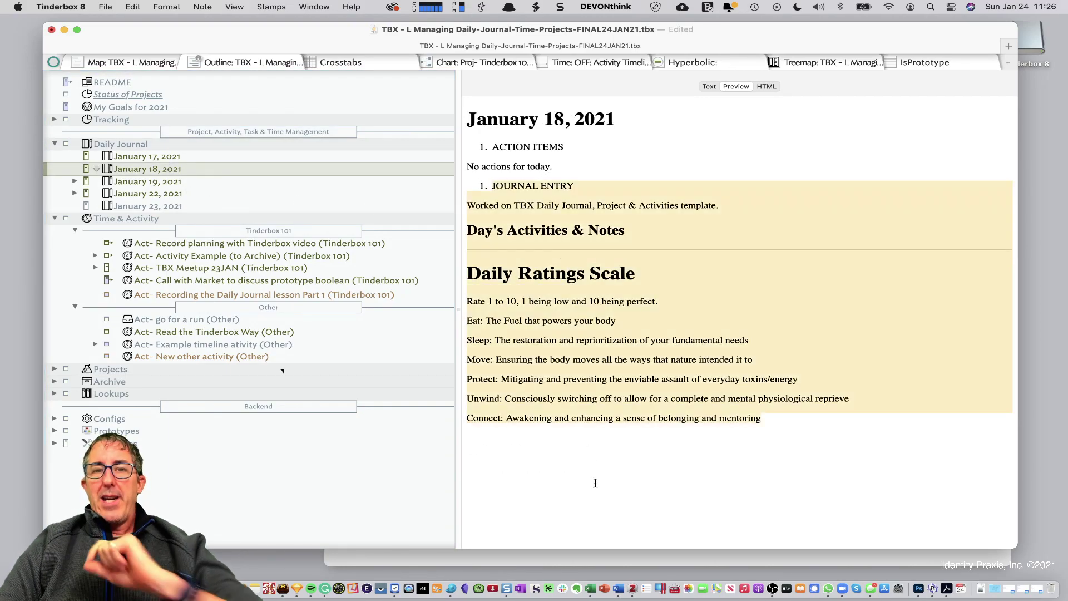
Preview the whole Daily Journal, look through its combined entries, and return to its beginning
left_click(148, 144)
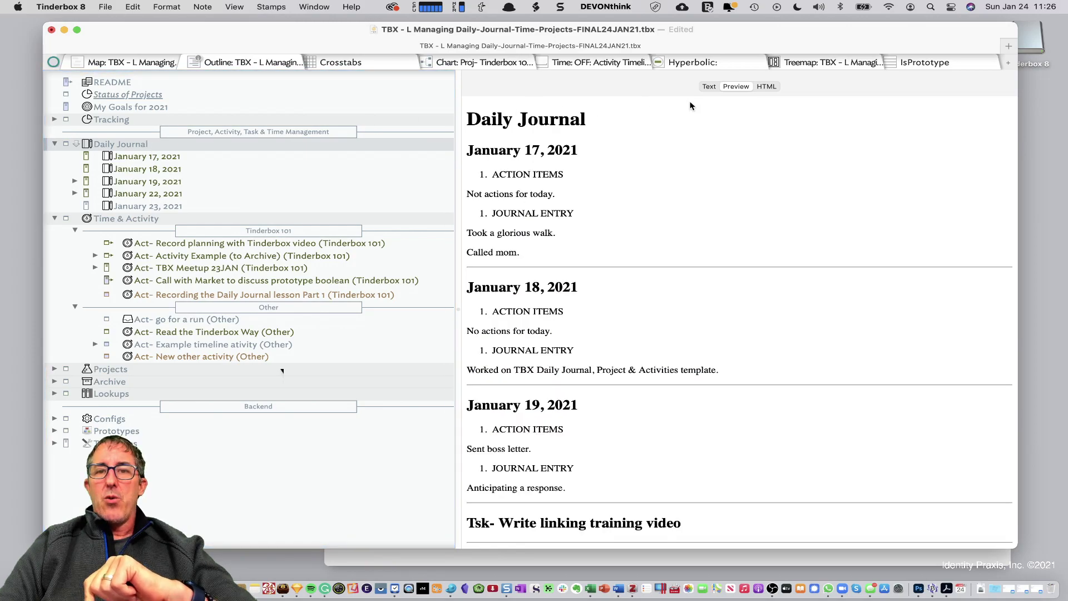
left_click_drag(595, 147, 649, 411)
scroll(649, 412, "down", 15)
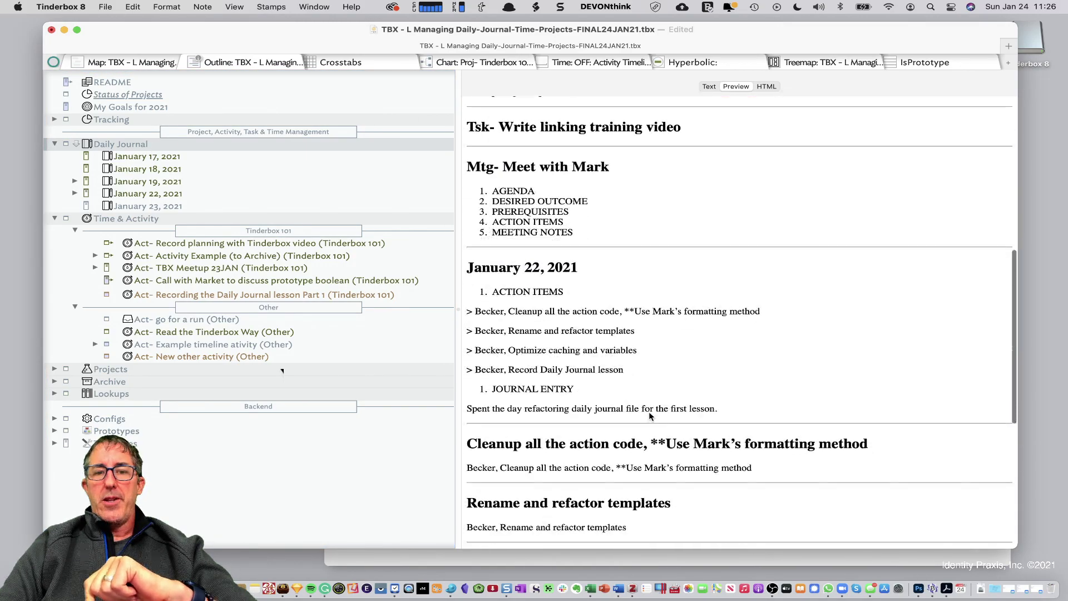
scroll(648, 411, "up", 15)
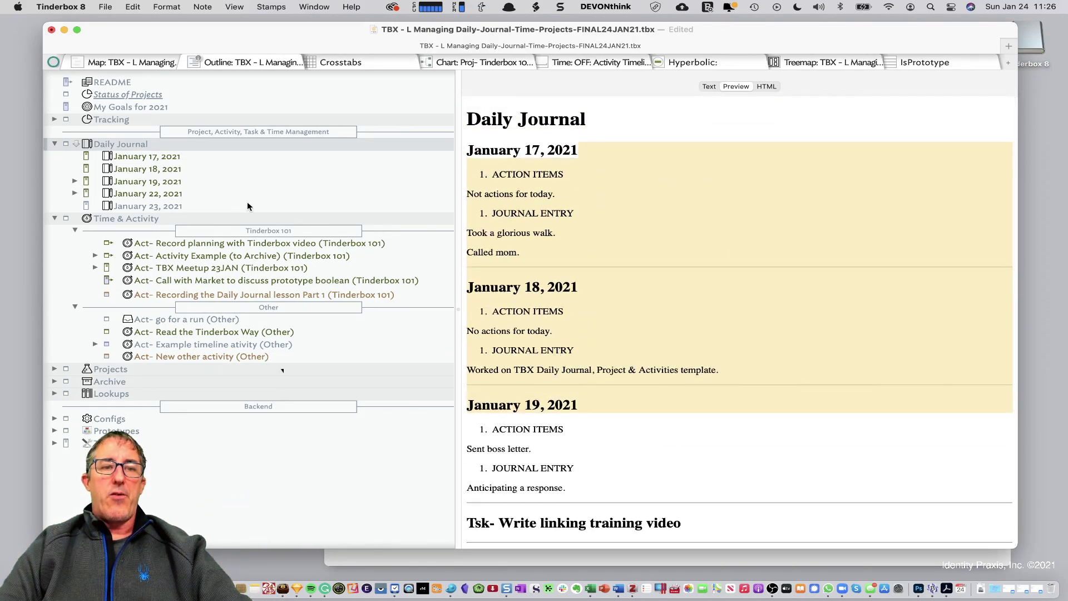
Create a January 24, 2021 journal entry after January 23, 2021 and delete the surplus new entry
left_click(158, 205)
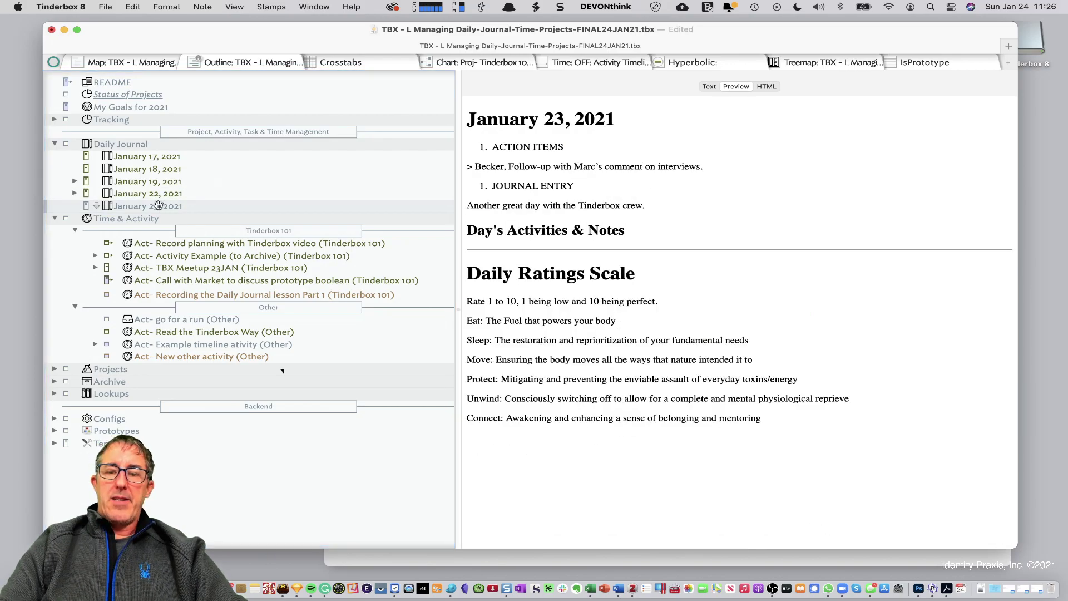
key("Return")
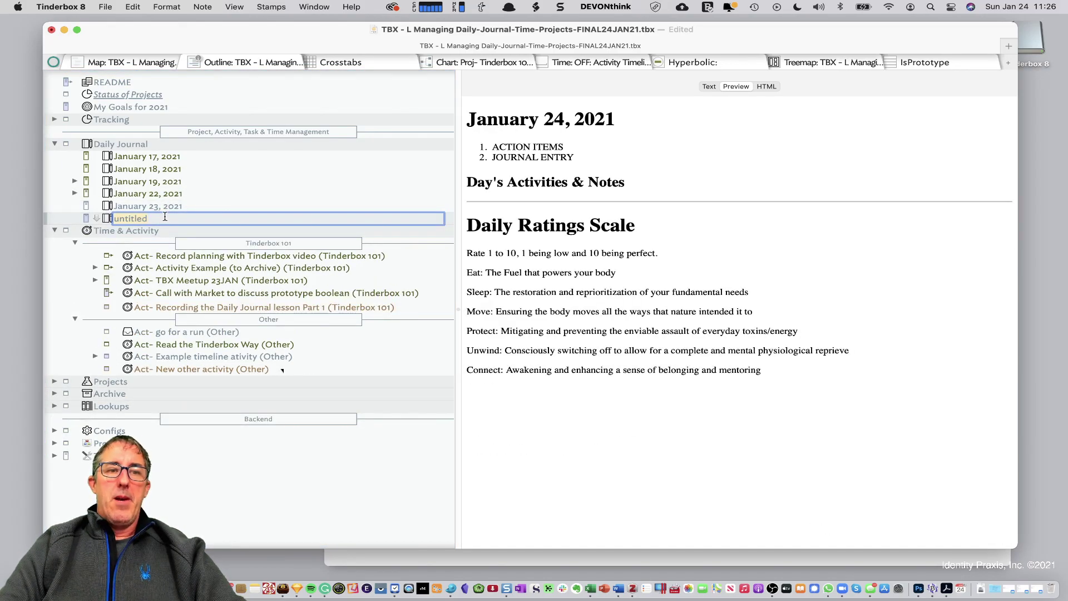
left_click(177, 206)
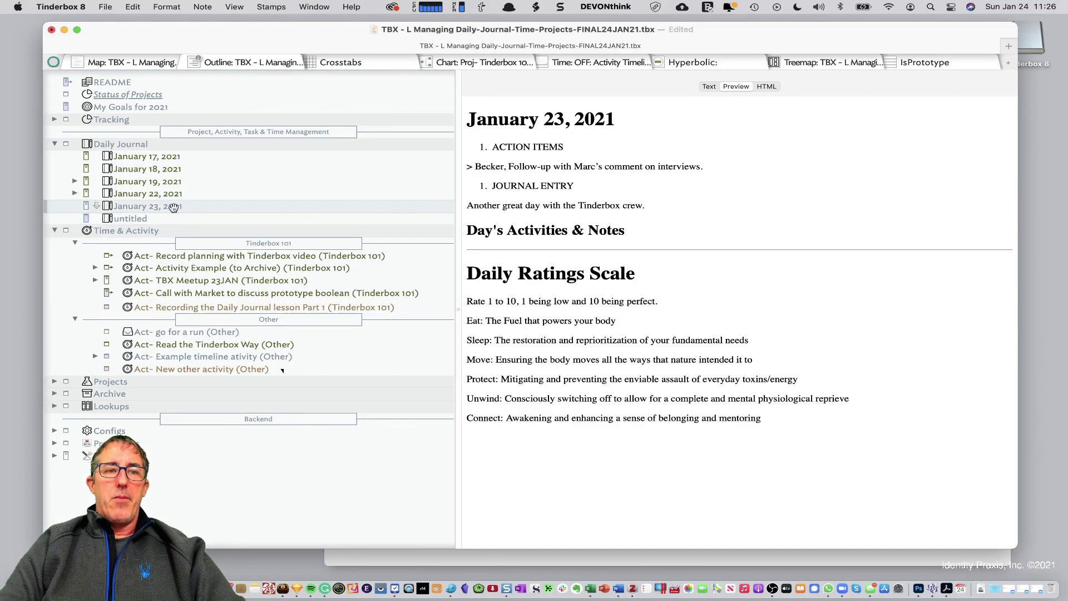
key("Return")
left_click(136, 232)
key("Delete")
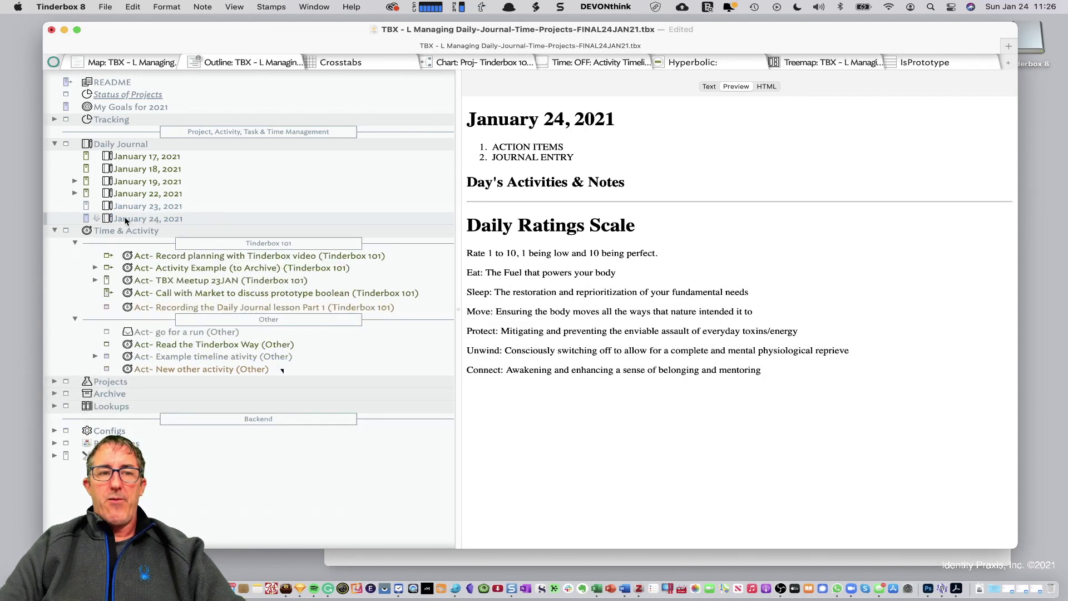
In the January 24, 2021 entry's text, add under ACTION ITEMS a ">" line with the assignee's name and "Finish the daily journal lesson part 1."
left_click(709, 87)
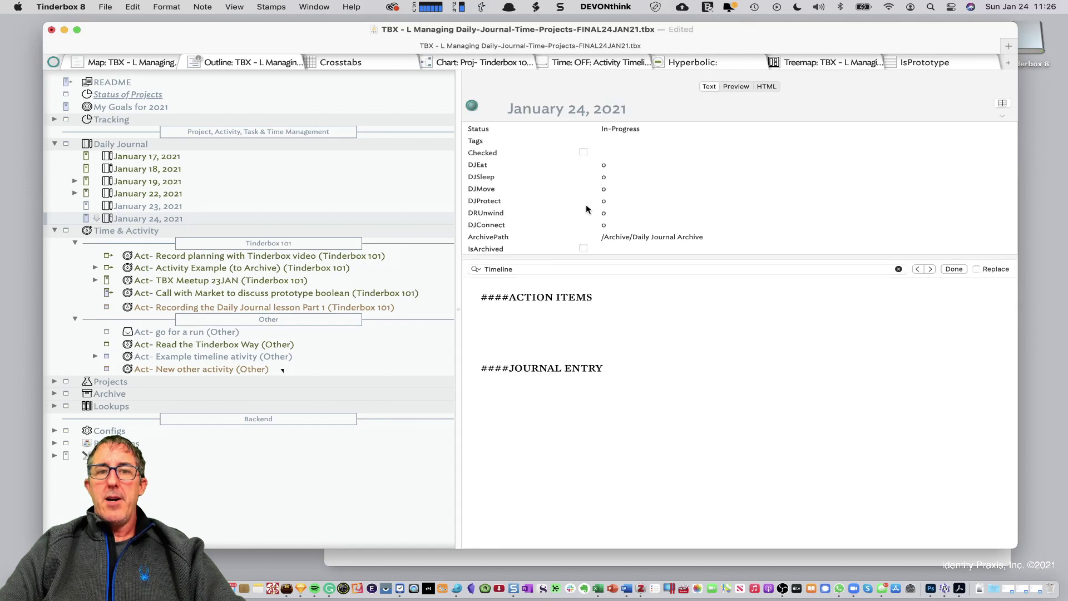
left_click(543, 322)
type("> Find")
key("BackSpace")
key("BackSpace")
key("BackSpace")
key("BackSpace")
type("Becker, Fi")
type("nsih")
key("BackSpace")
key("BackSpace")
key("BackSpace")
type("nish the daily journal ")
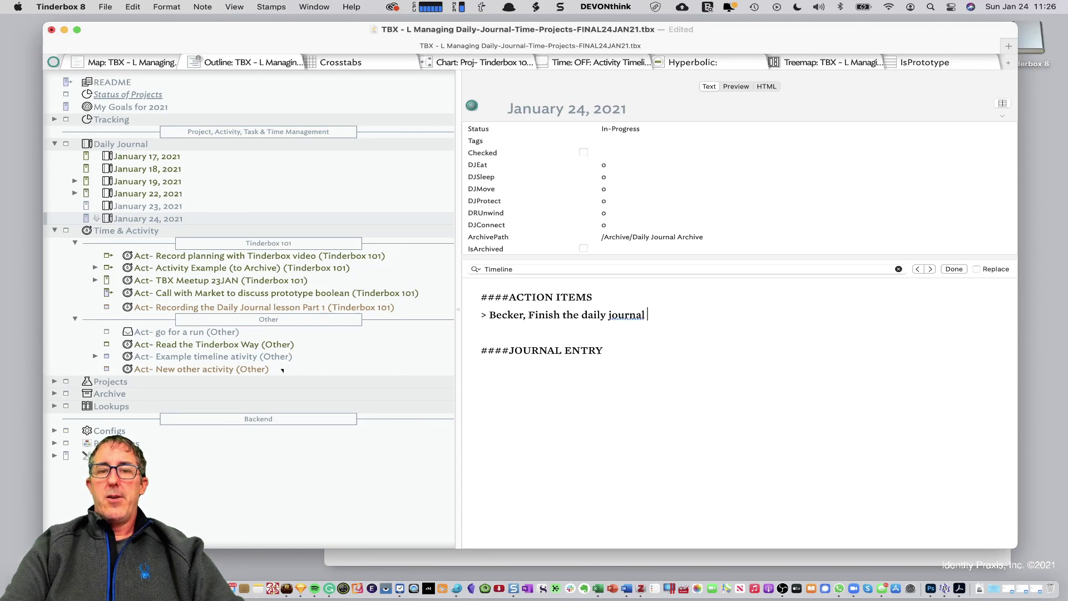
type("lesson prat")
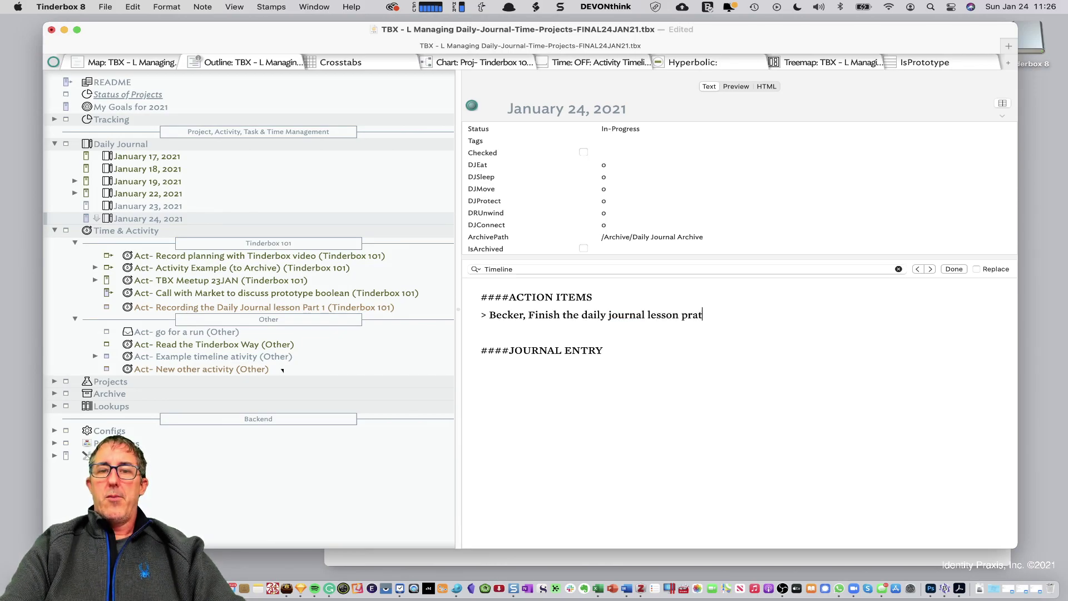
key("BackSpace")
key("BackSpace")
key("BackSpace")
key("BackSpace")
type("art.")
key("BackSpace")
type("1.")
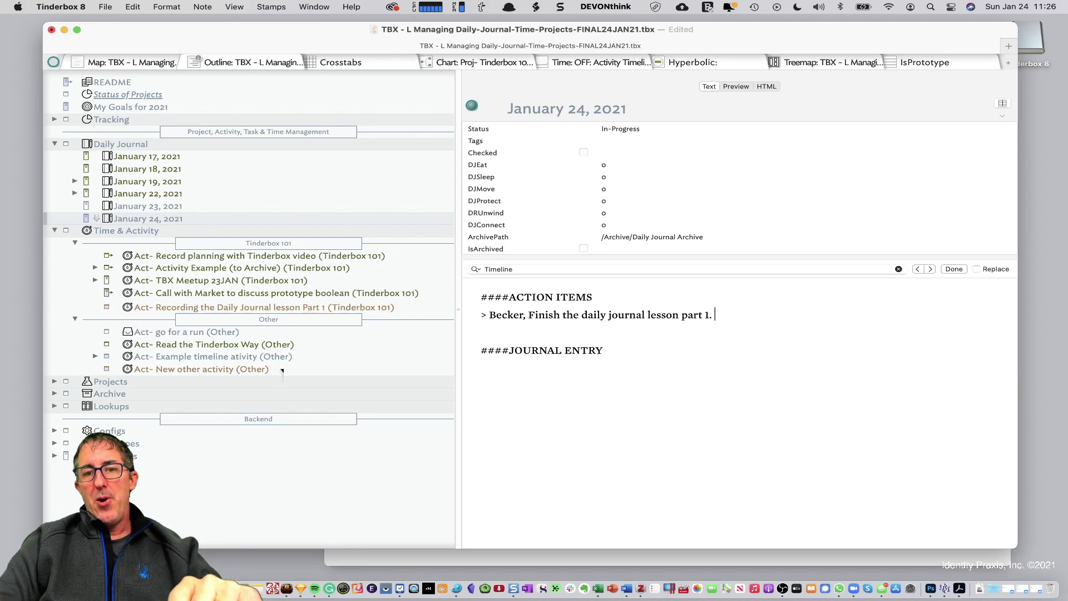
Write "Here are notes about today." under JOURNAL ENTRY in the January 24, 2021 entry
left_click_drag(477, 304, 503, 327)
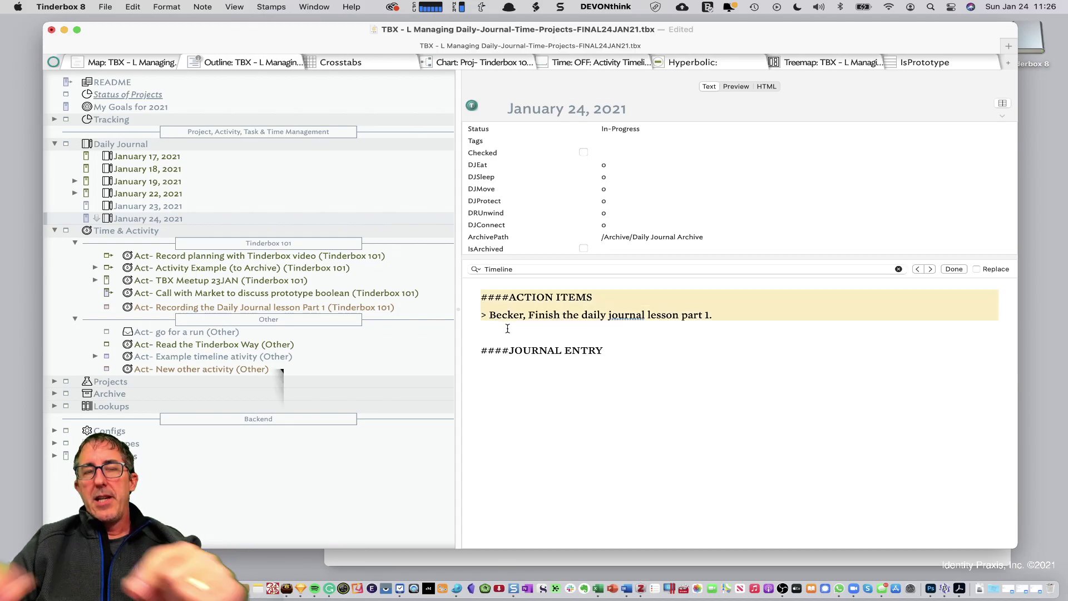
left_click(513, 363)
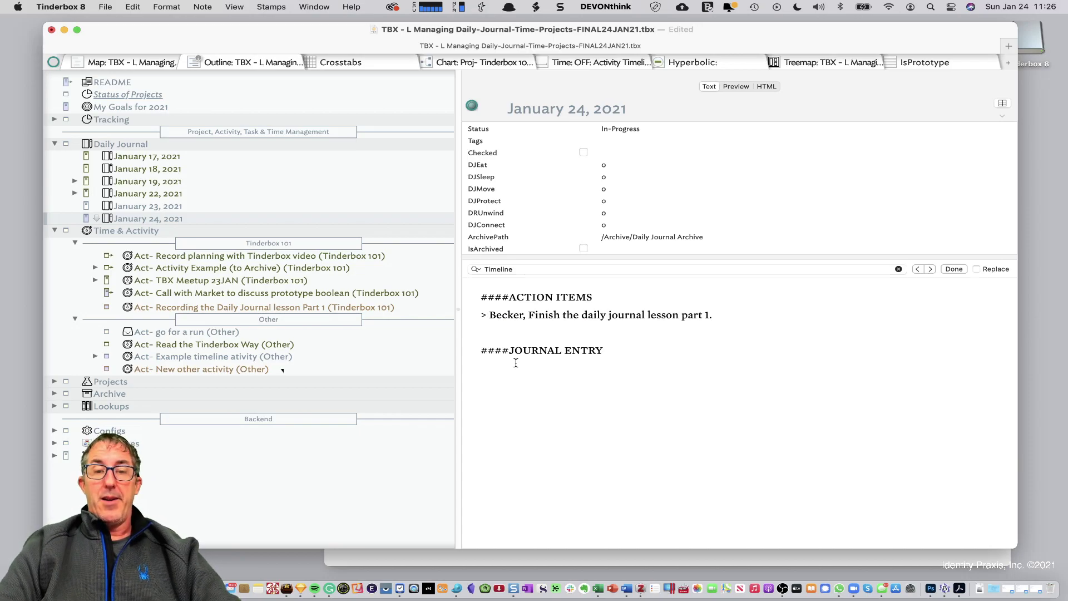
type("Here are notes about today.")
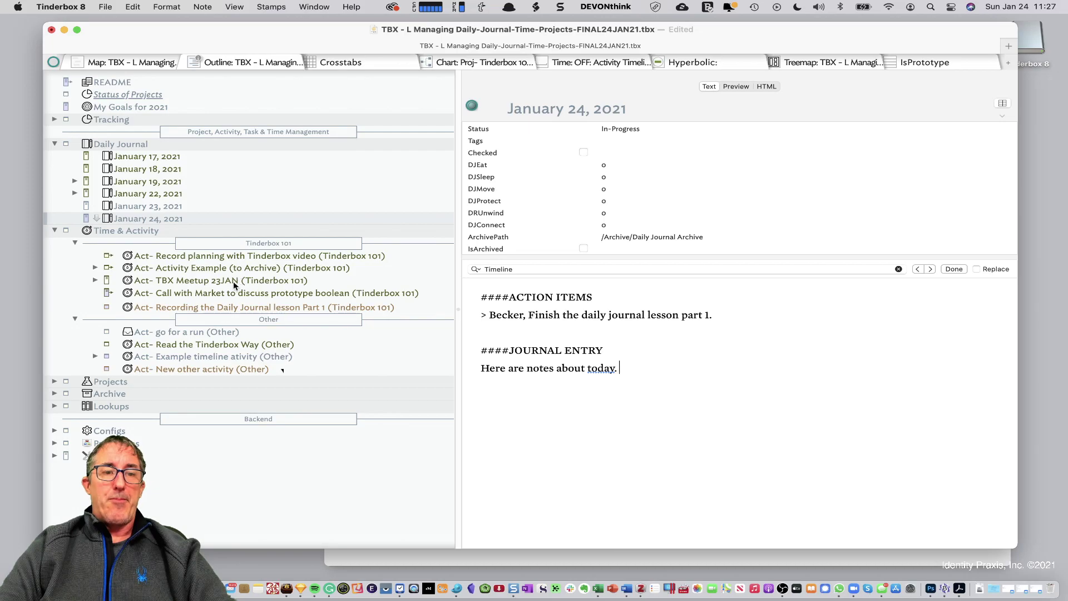
Add a note named "Tsk- Setup YouTub video for this lesson." directly after the Recording the Daily Journal lesson Part 1 activity
left_click(142, 228)
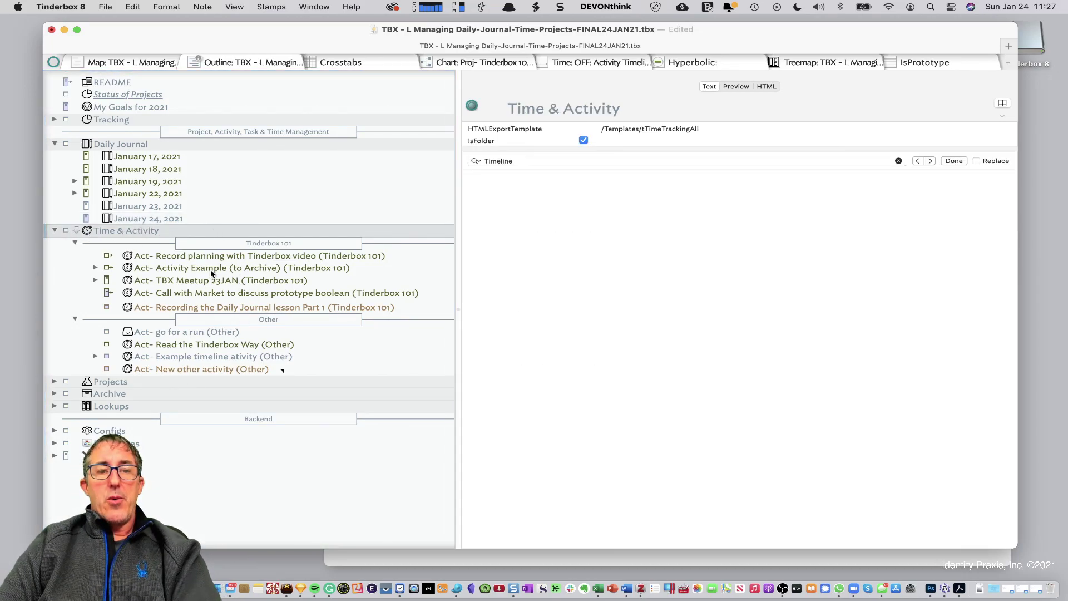
left_click(163, 308)
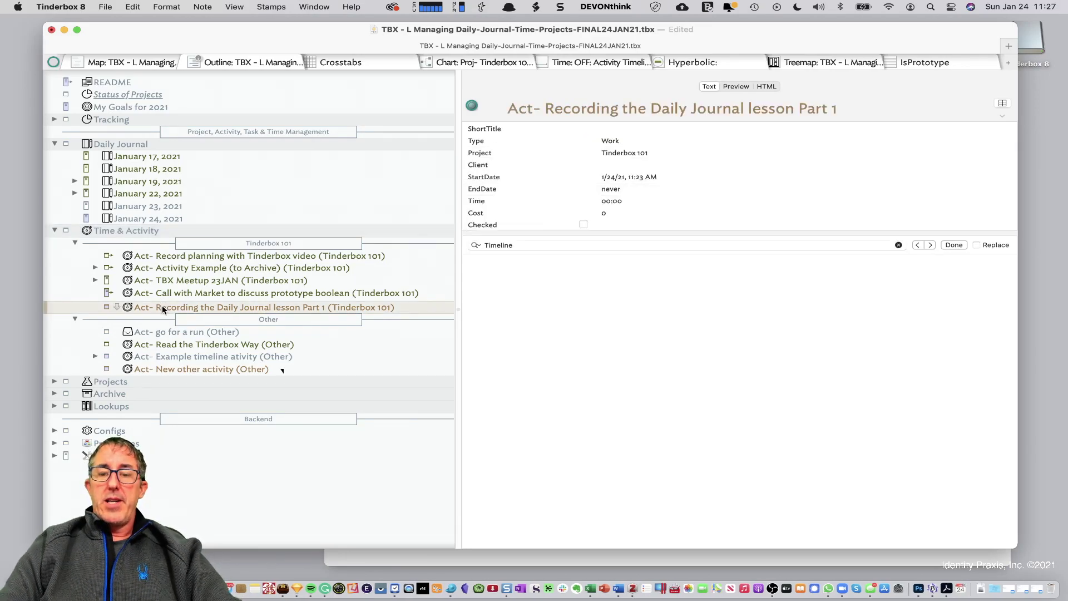
key("Return")
type("Tes")
key("BackSpace")
key("BackSpace")
type("sk-")
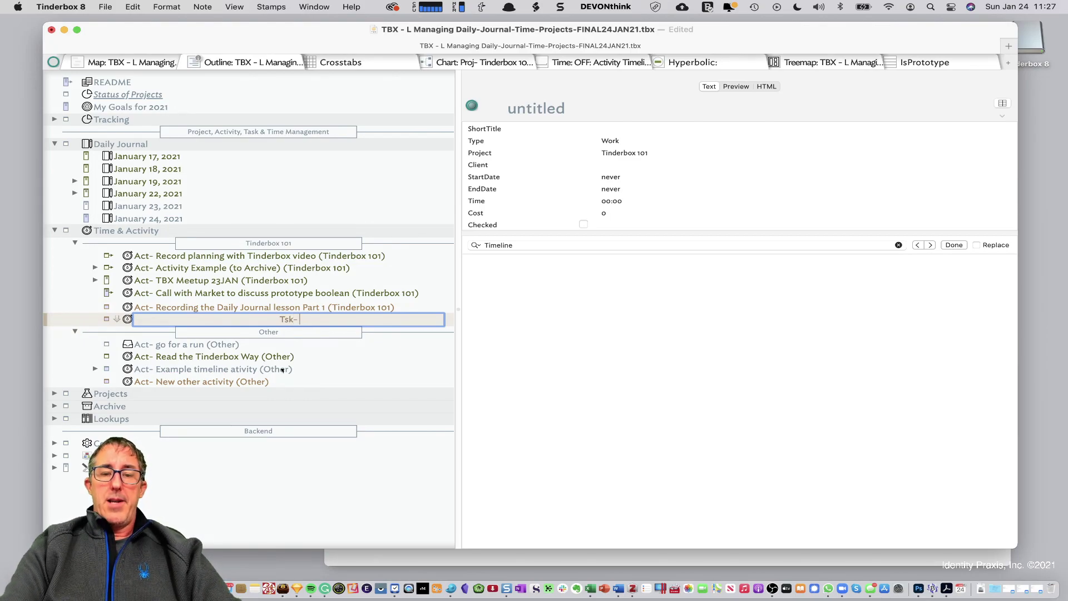
type(" Setup yo")
key("BackSpace")
key("BackSpace")
type("YouTub")
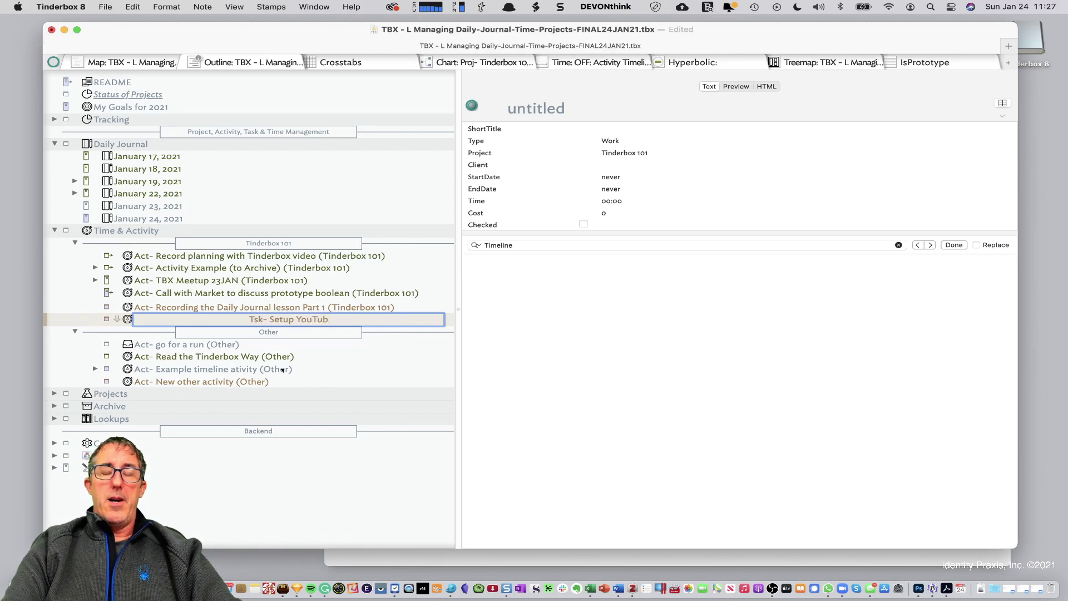
type(" video for th")
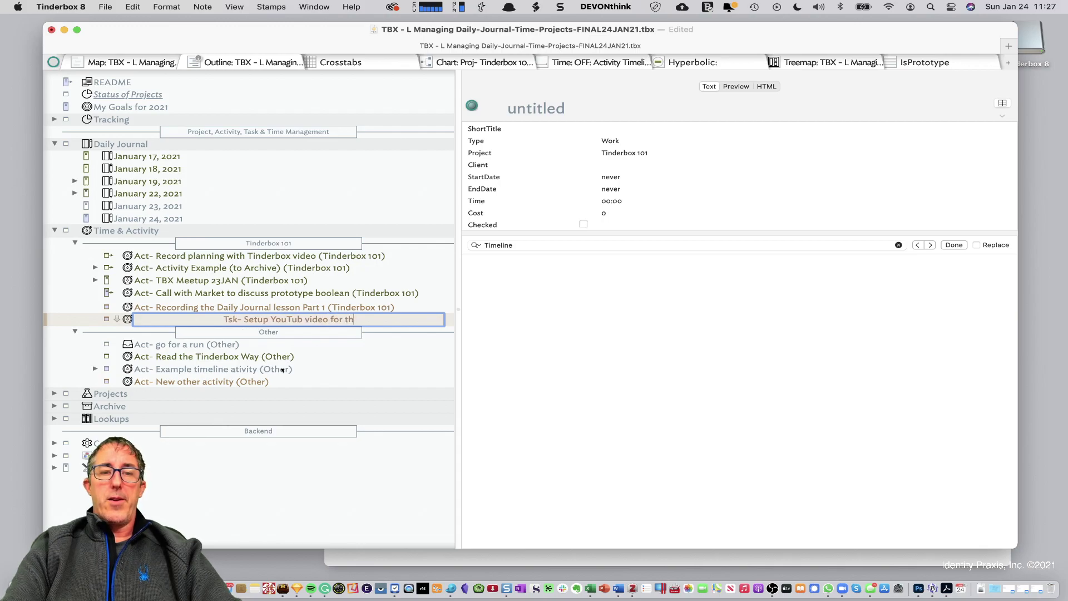
type("is lesson.")
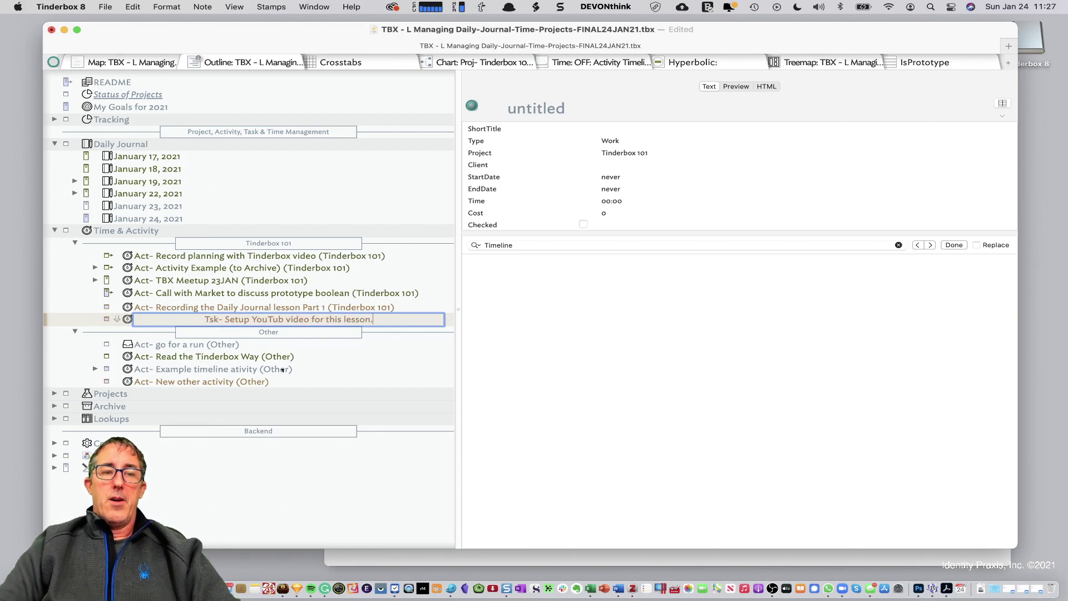
Nest the Tsk- Setup note under the Recording the Daily Journal lesson Part 1 activity and assign it the pTask prototype
left_click(165, 311)
left_click(162, 315)
key("Tab")
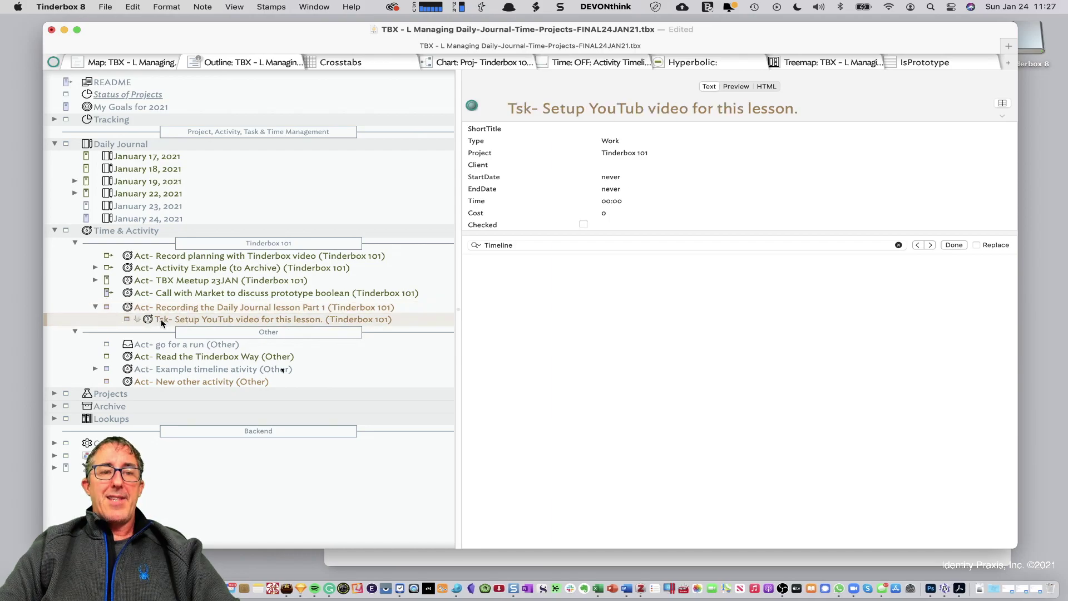
left_click(127, 321)
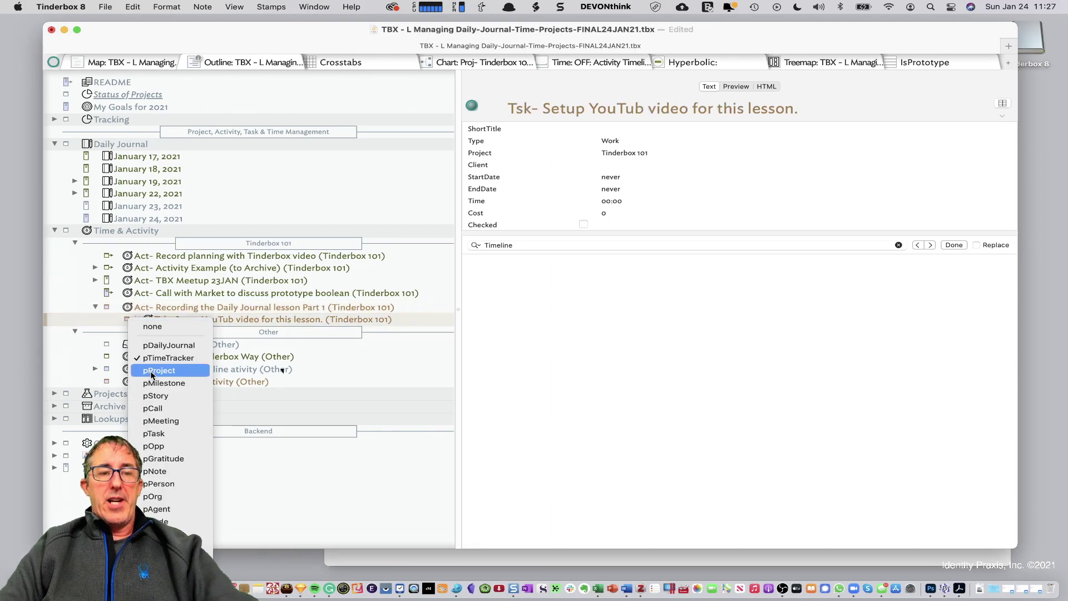
left_click(168, 433)
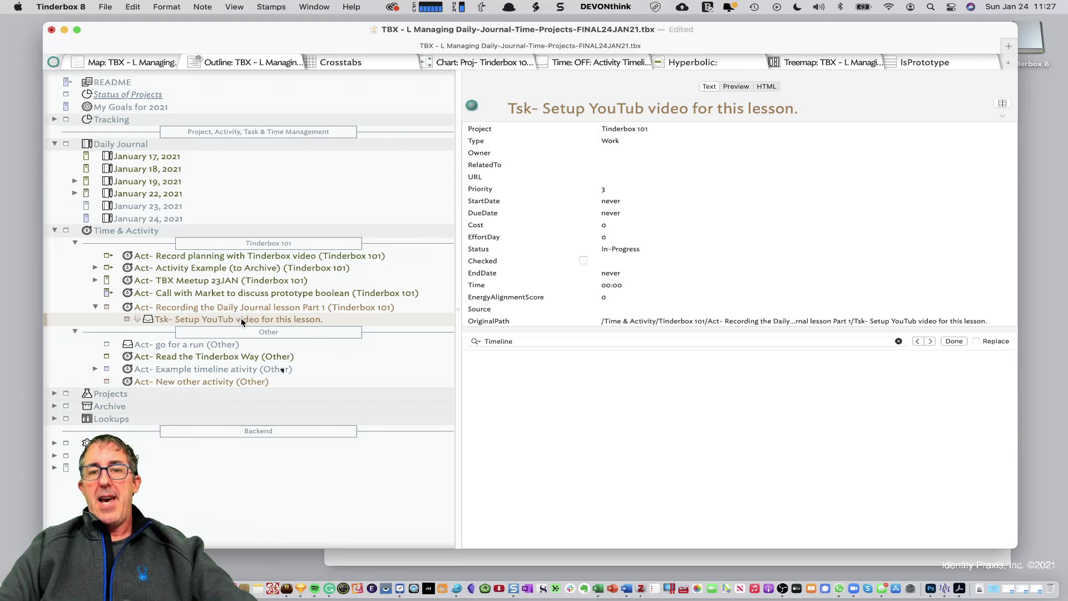
left_click(633, 204)
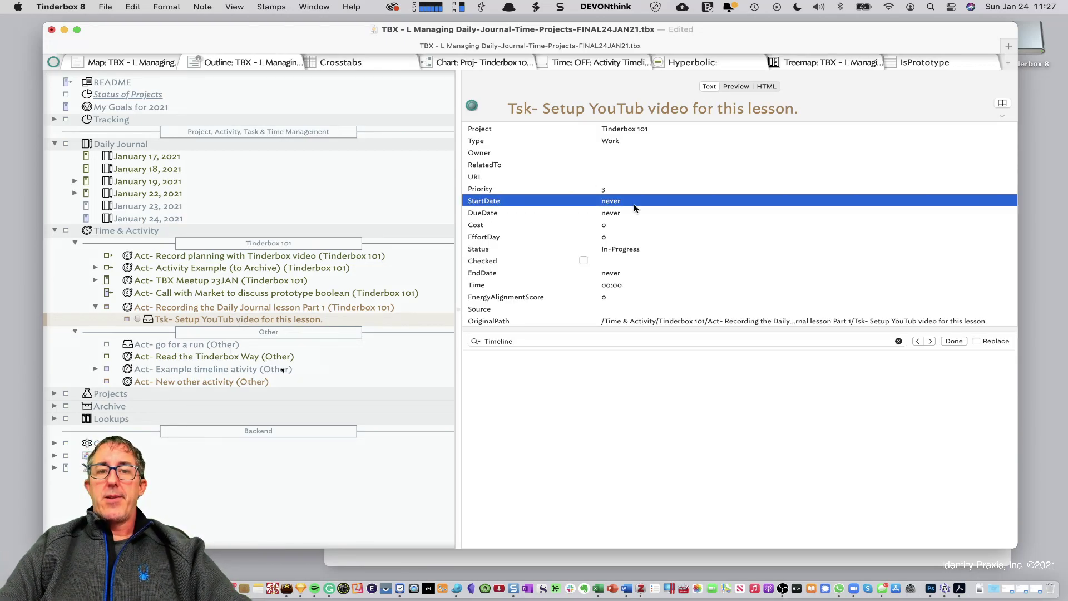
type("Now")
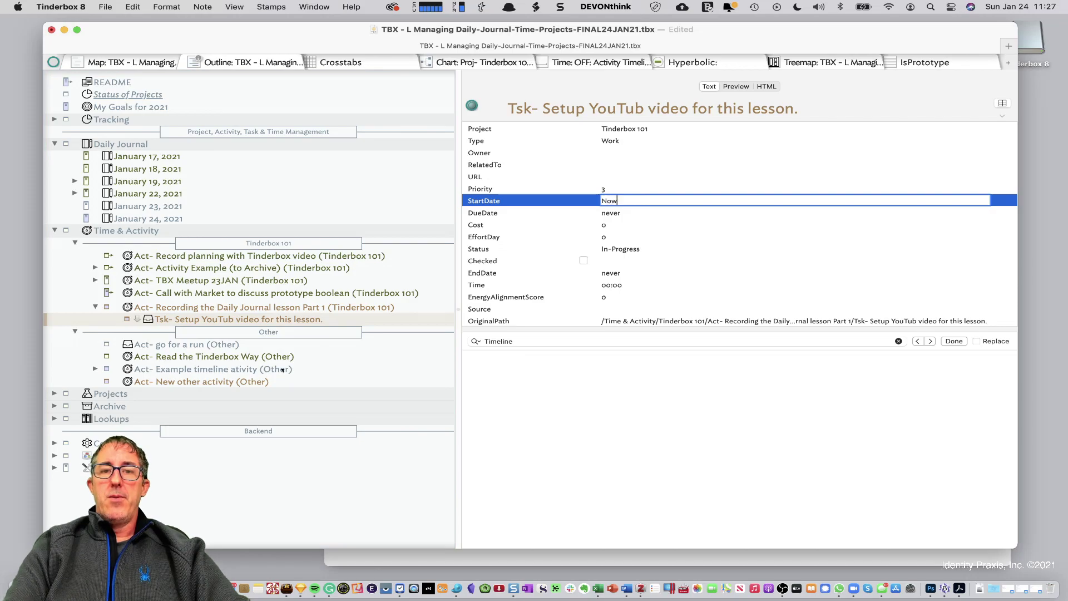
key("BackSpace")
key("BackSpace")
key("BackSpace")
Set the YouTube video setup task's DueDate to 4:00 PM
left_click(610, 212)
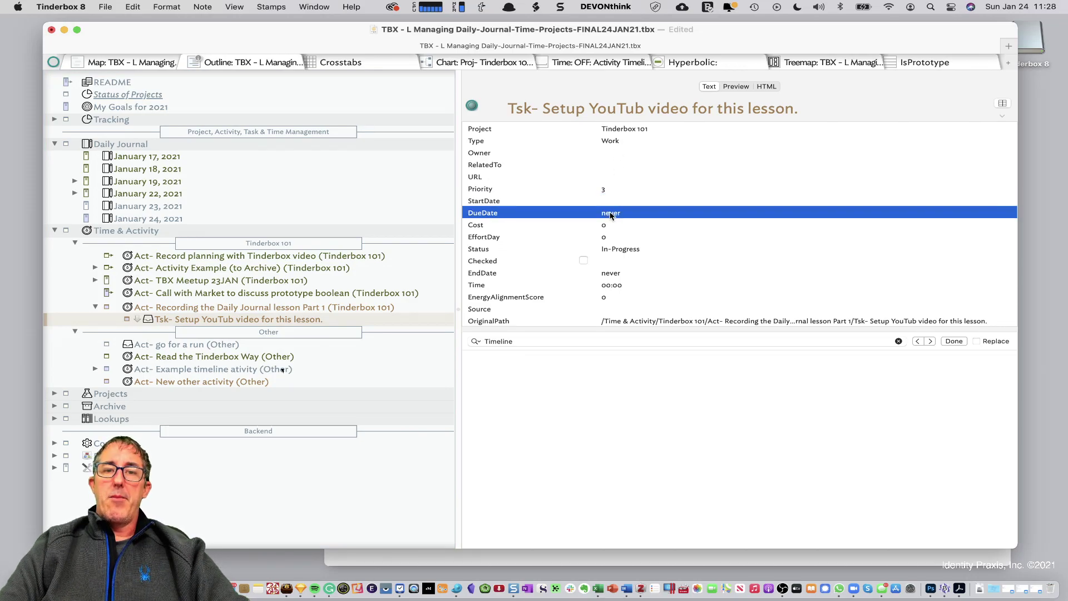
key("Return")
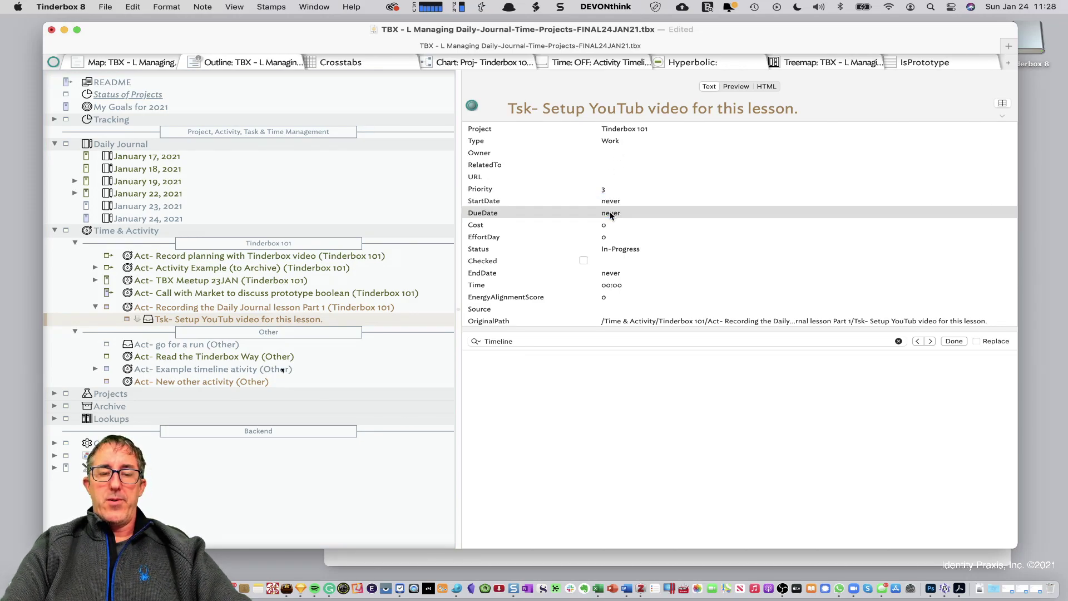
left_click(610, 213)
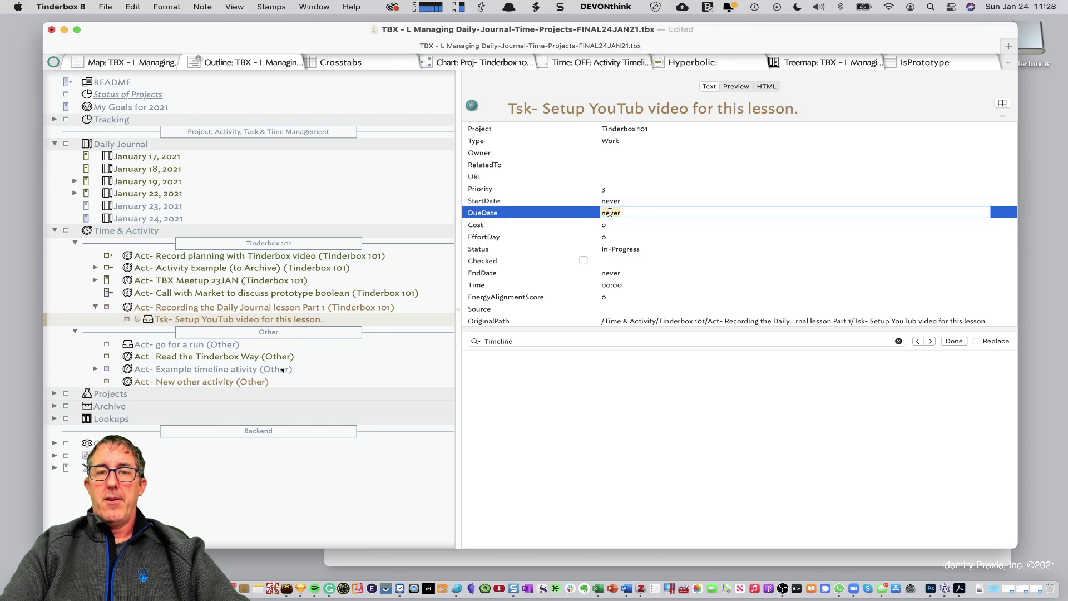
type("4:00 PM")
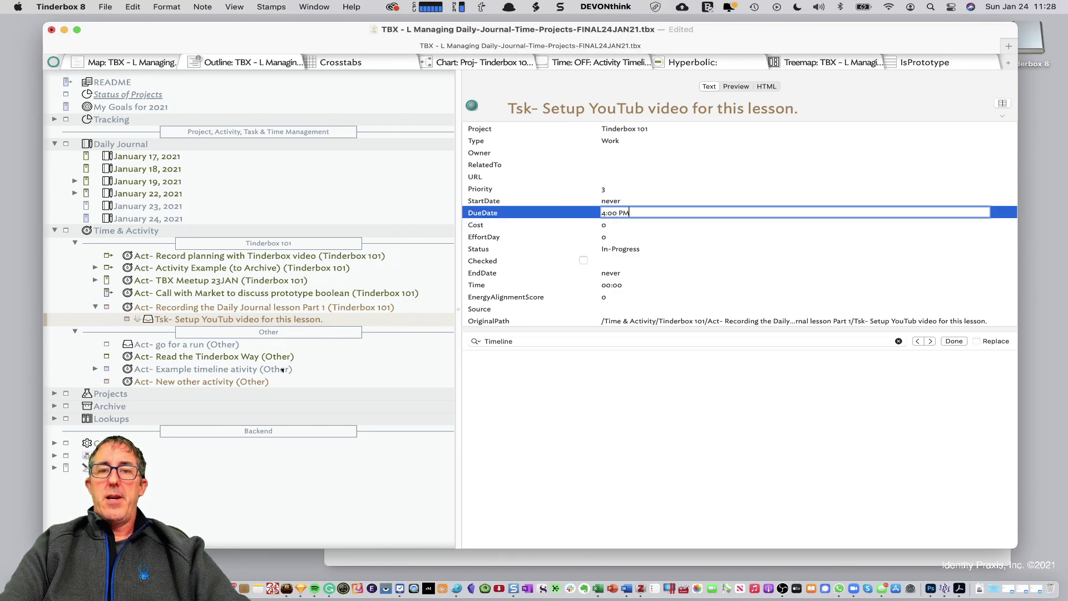
key("Return")
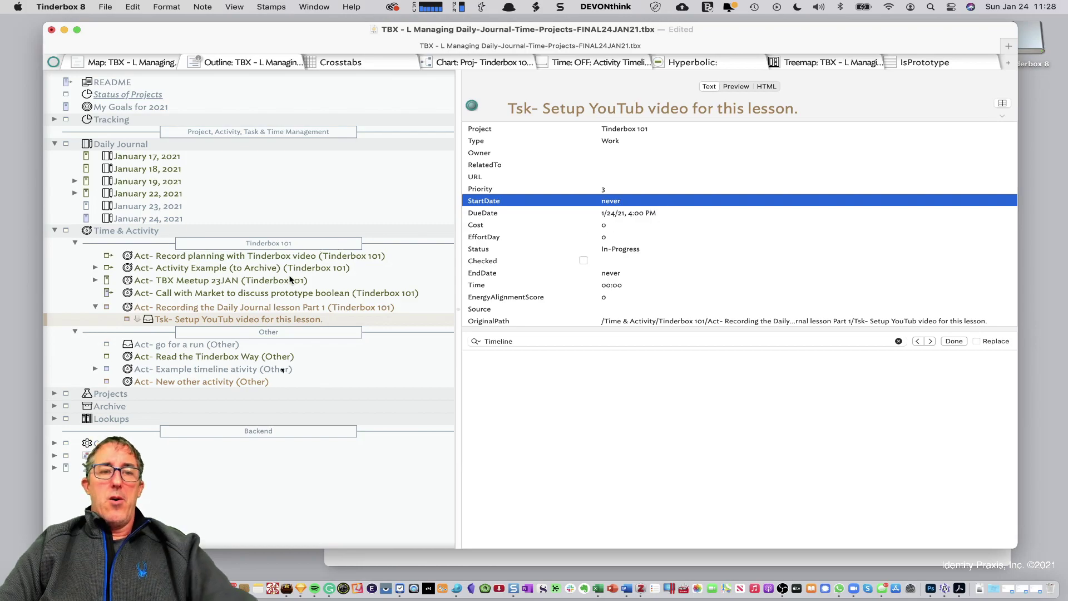
Set the YouTube video setup task's Priority to 1
left_click(275, 293)
left_click(268, 319)
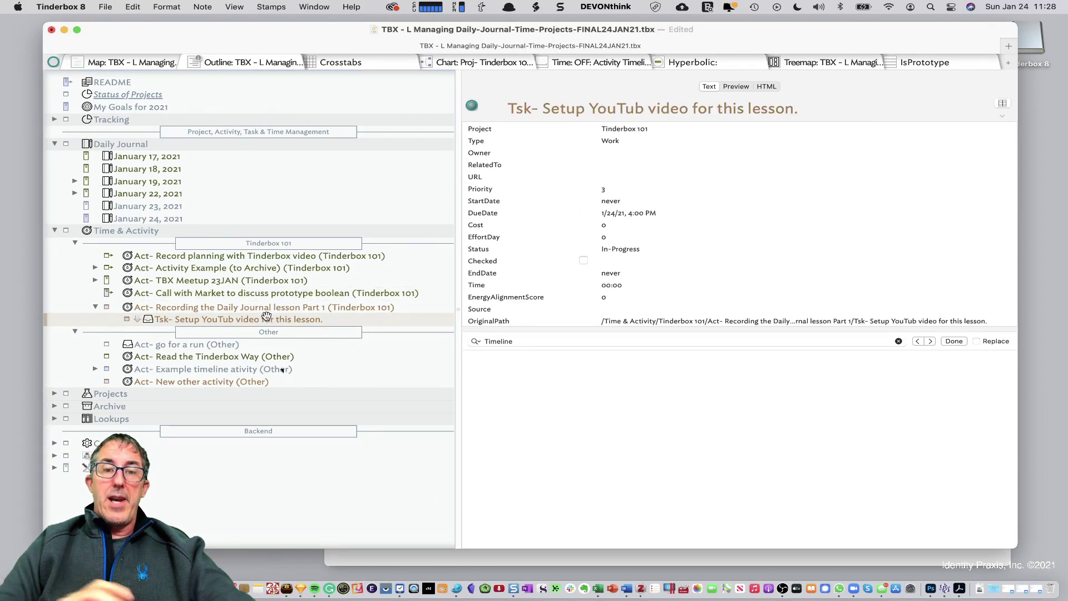
left_click(611, 201)
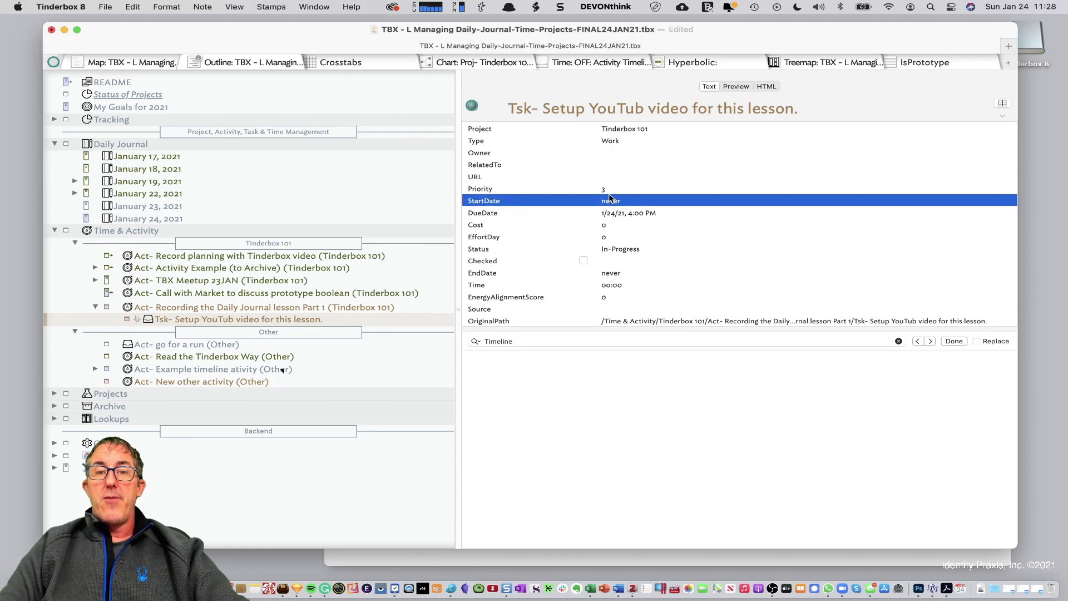
left_click(609, 191)
type("1")
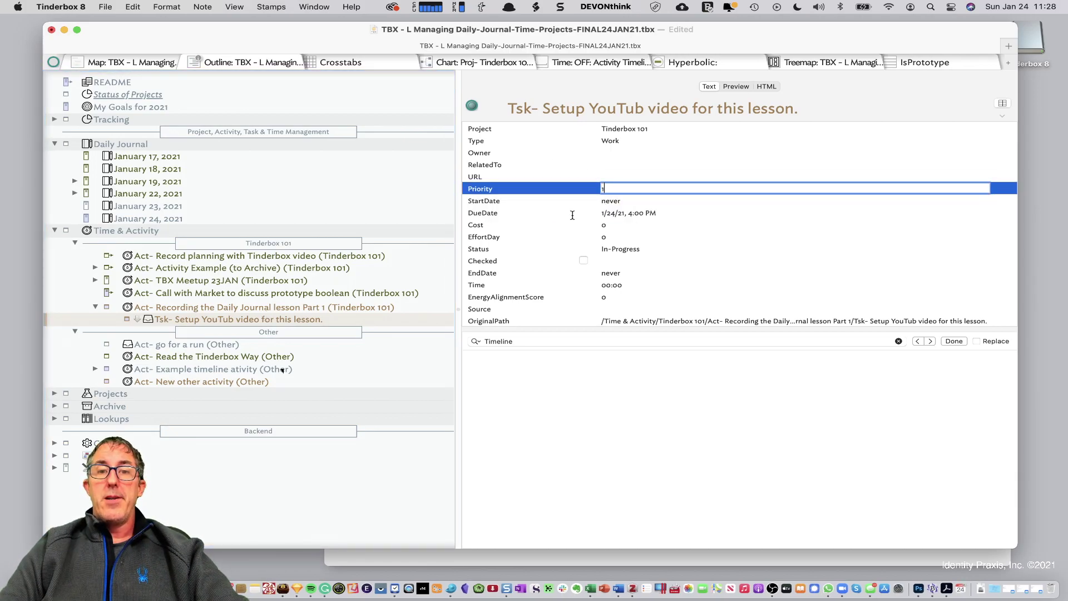
left_click(534, 225)
Expand Tracking and open the Urgent agent under By Priority (GTD) to view its query
left_click(349, 268)
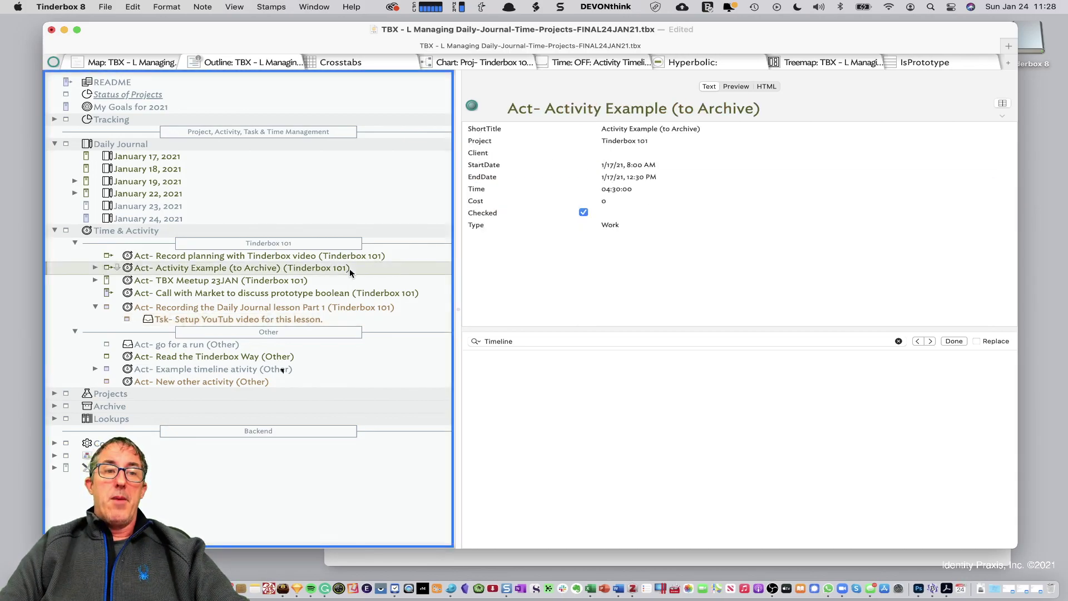
left_click(56, 119)
left_click(158, 244)
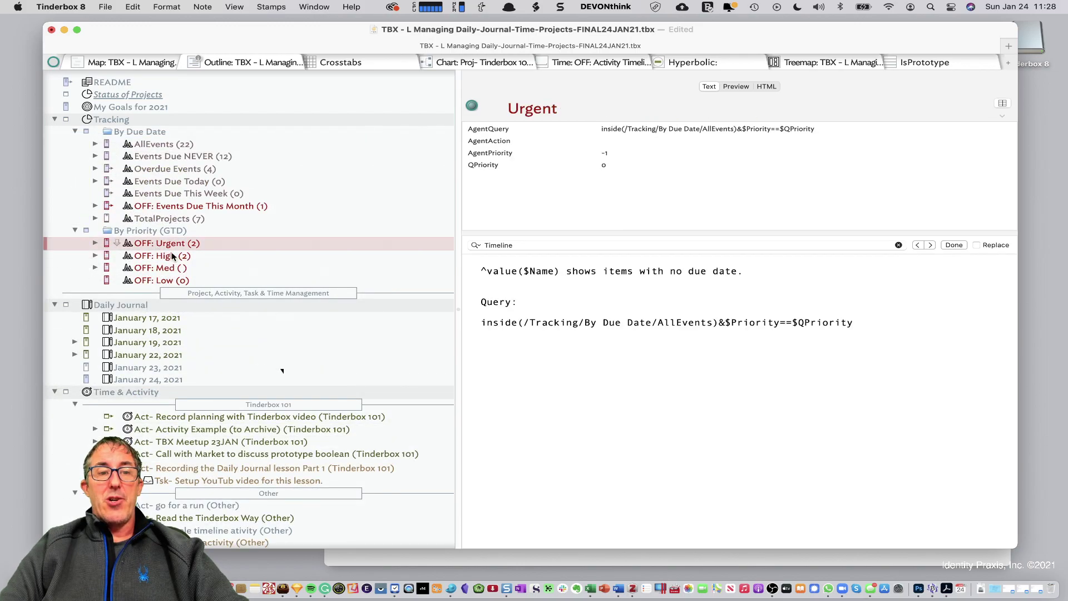
Set the High agent's AgentPriority to 1 in the By Priority (GTD) folder
left_click(174, 256)
left_click_drag(527, 201, 527, 175)
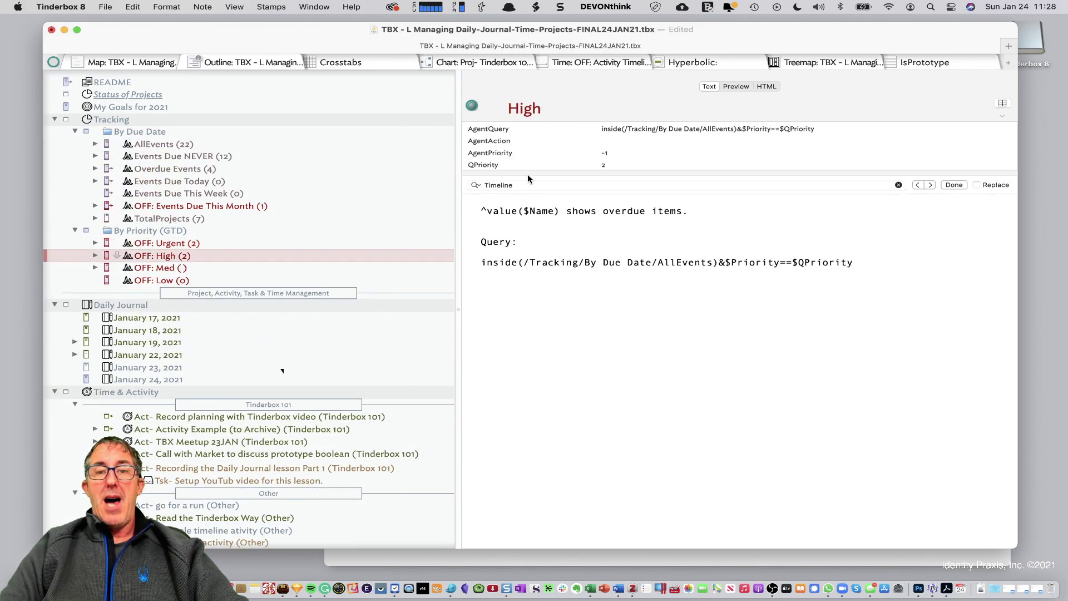
left_click(614, 156)
left_click(614, 156)
type("1")
key("Return")
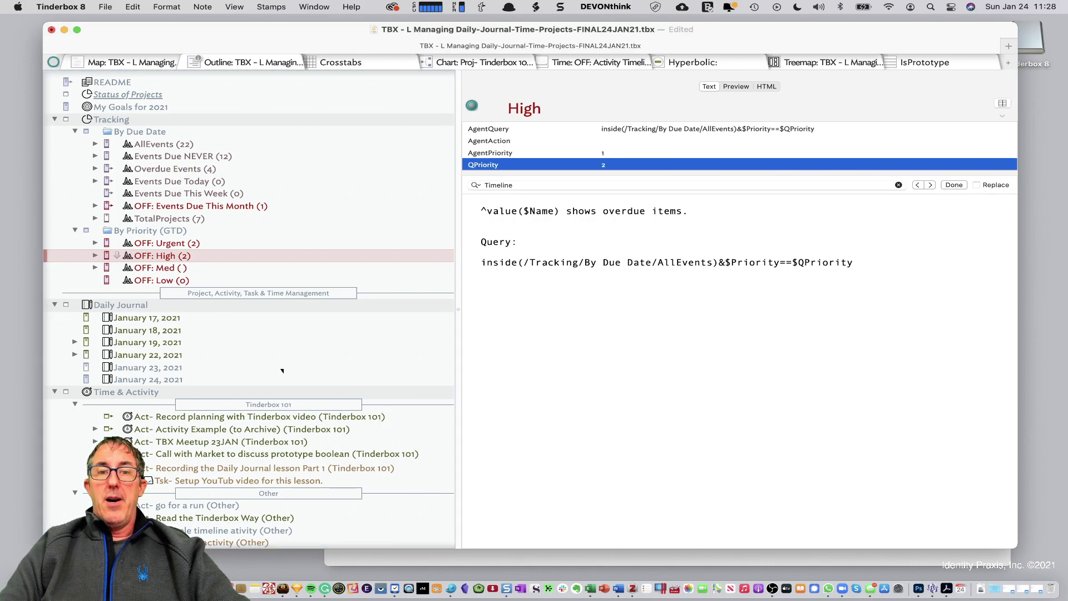
Set the Urgent agent's AgentPriority to 1
left_click(249, 245)
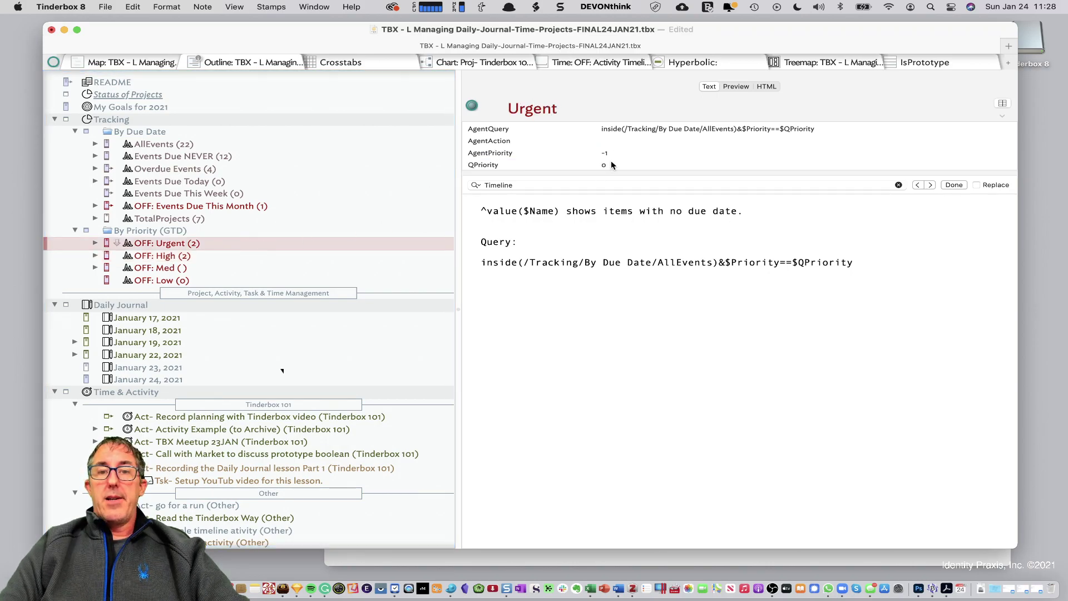
left_click(615, 155)
left_click(616, 156)
Set the High agent's QPriority to 1
left_click(206, 256)
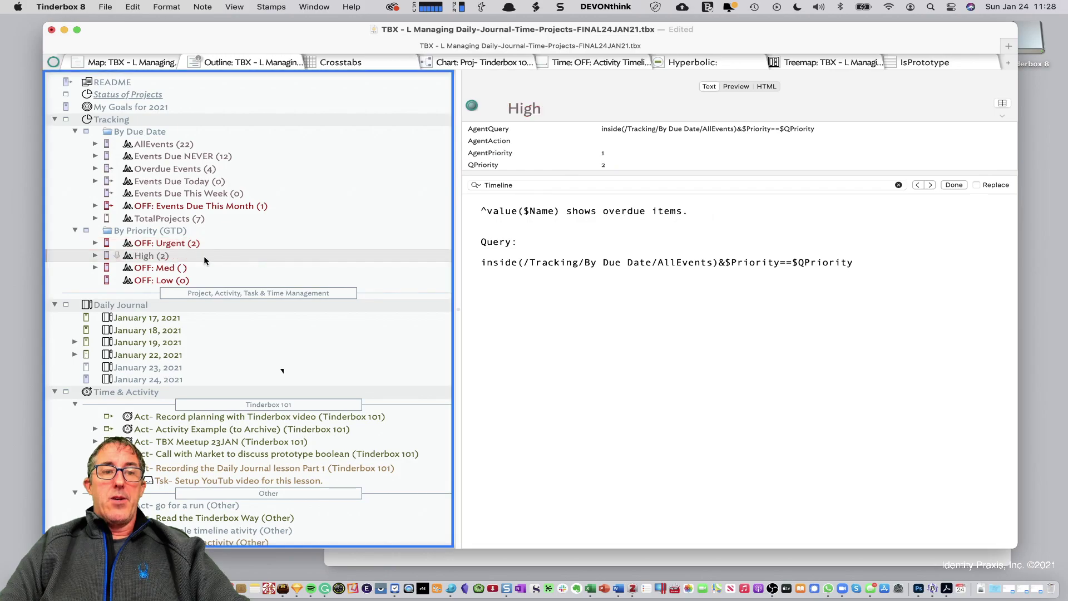
left_click(607, 167)
left_click(613, 166)
type("1")
key("Tab")
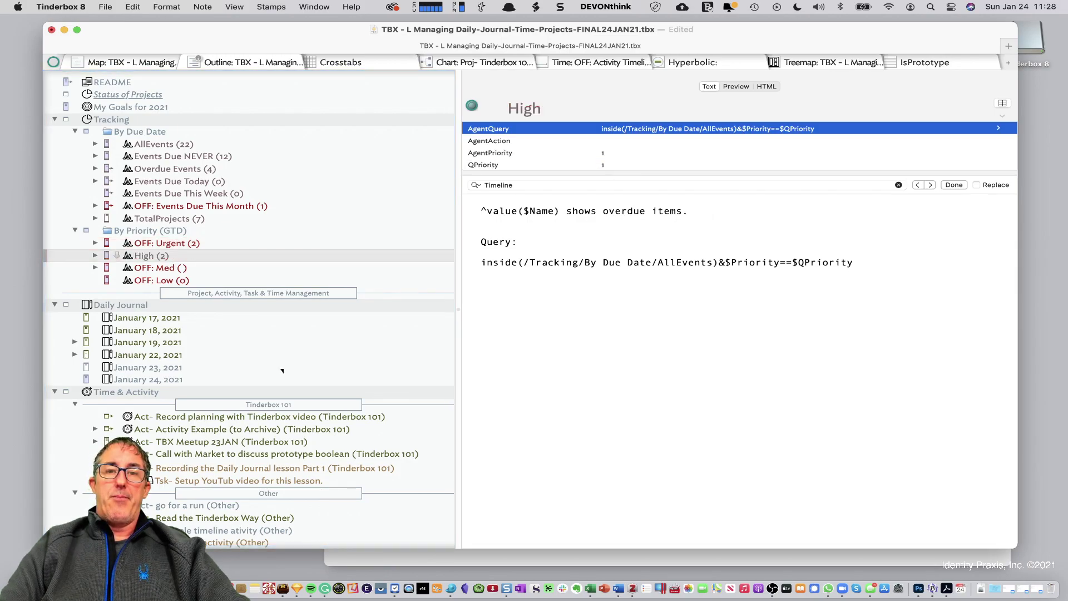
Expand the High agent, open its first listed project to check its attributes, and collapse the agent again
left_click(165, 269)
left_click(147, 256)
left_click(95, 256)
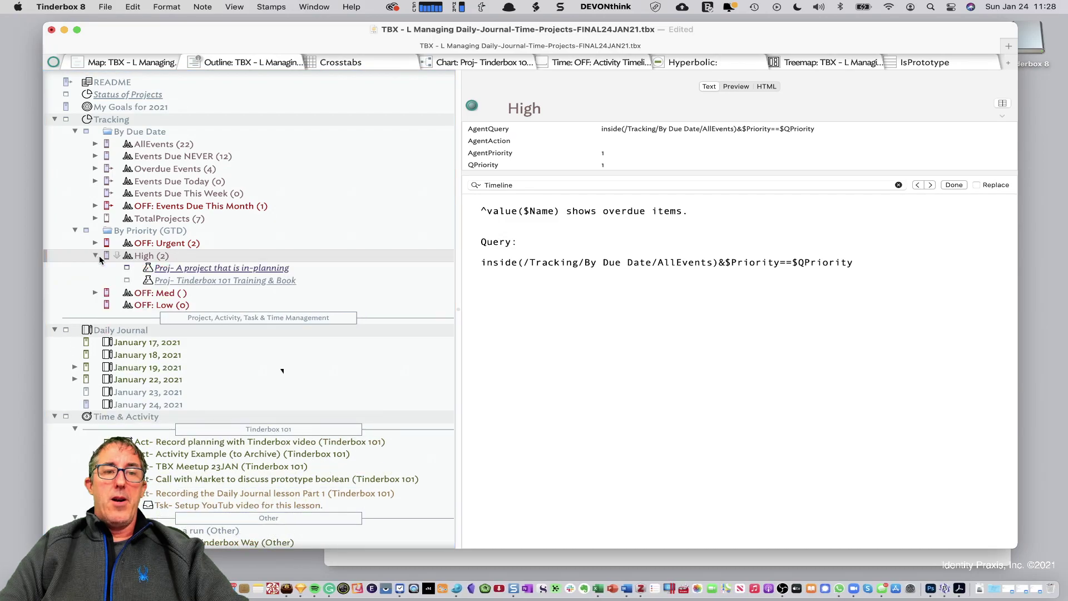
left_click(172, 269)
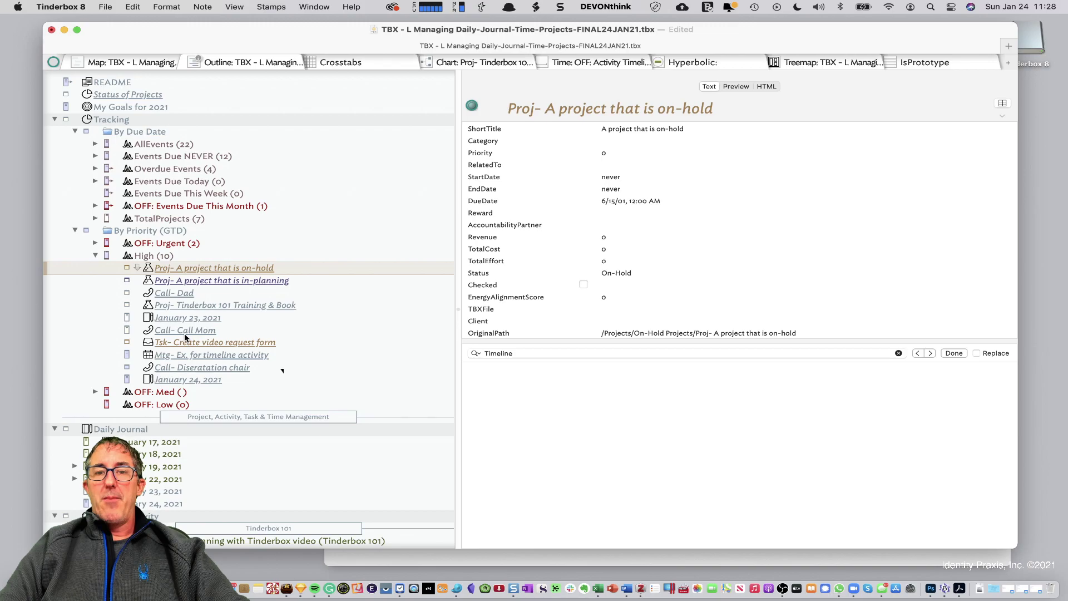
left_click(96, 255)
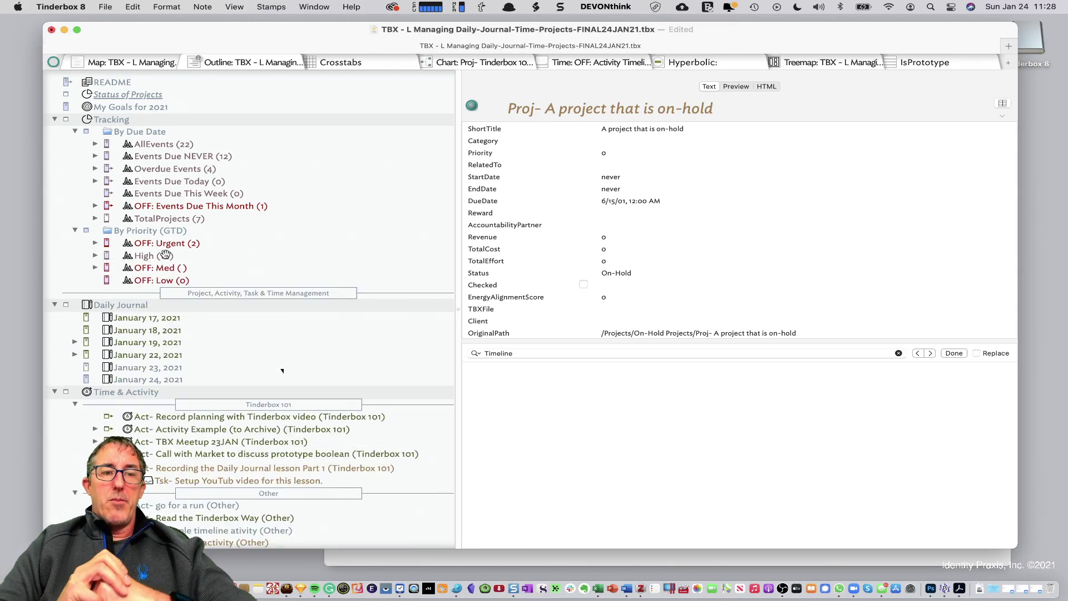
Review the Urgent agent's attributes and the Activity Example and Call with Market activities under Tinderbox 101
left_click(163, 243)
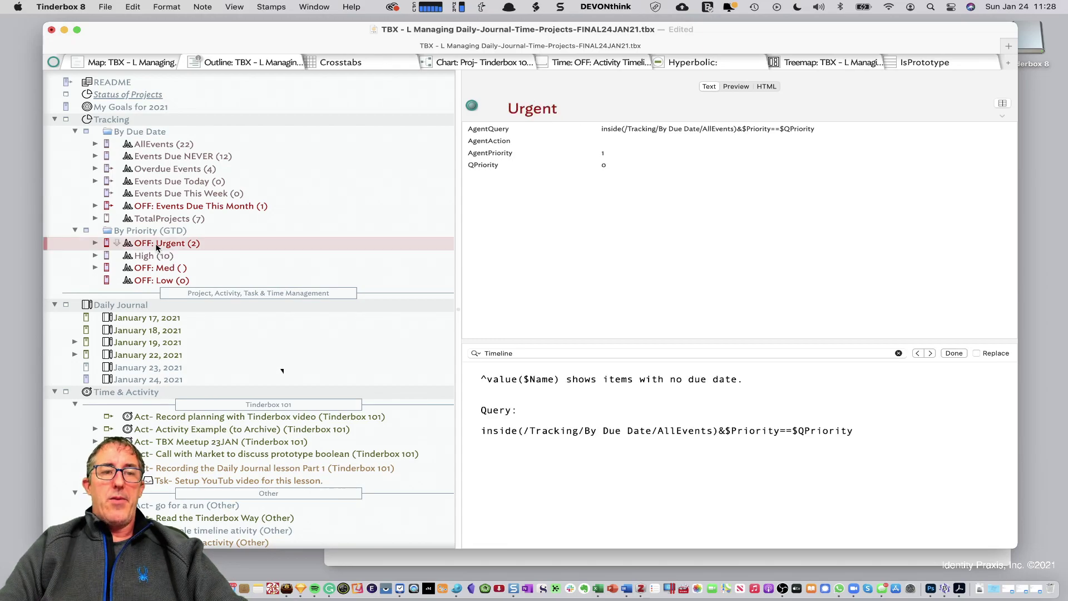
scroll(189, 219, "down", 6)
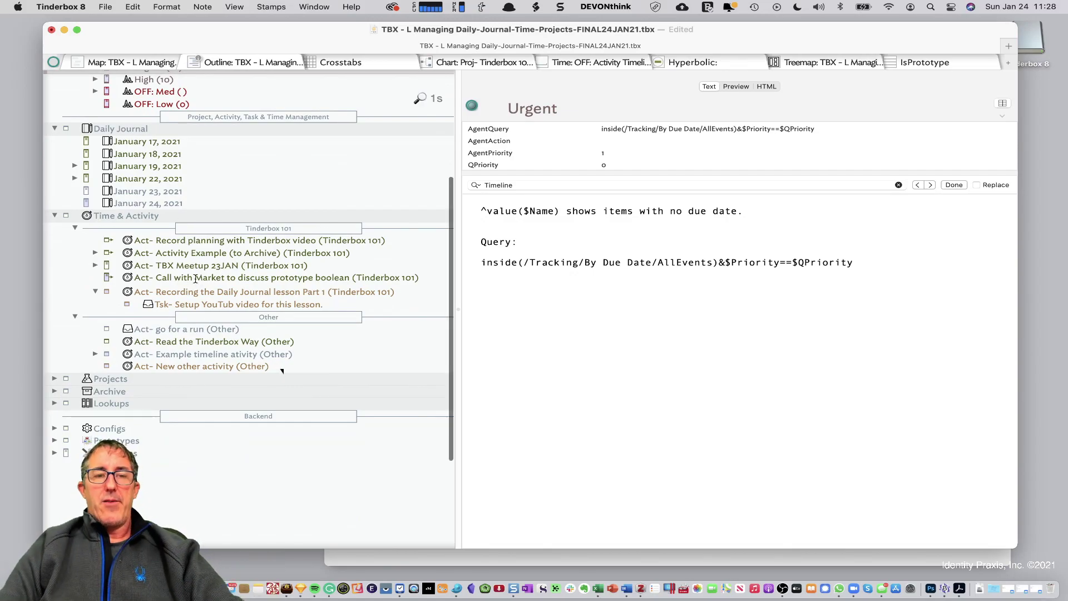
left_click(238, 277)
left_click(198, 252)
scroll(178, 178, "up", 5)
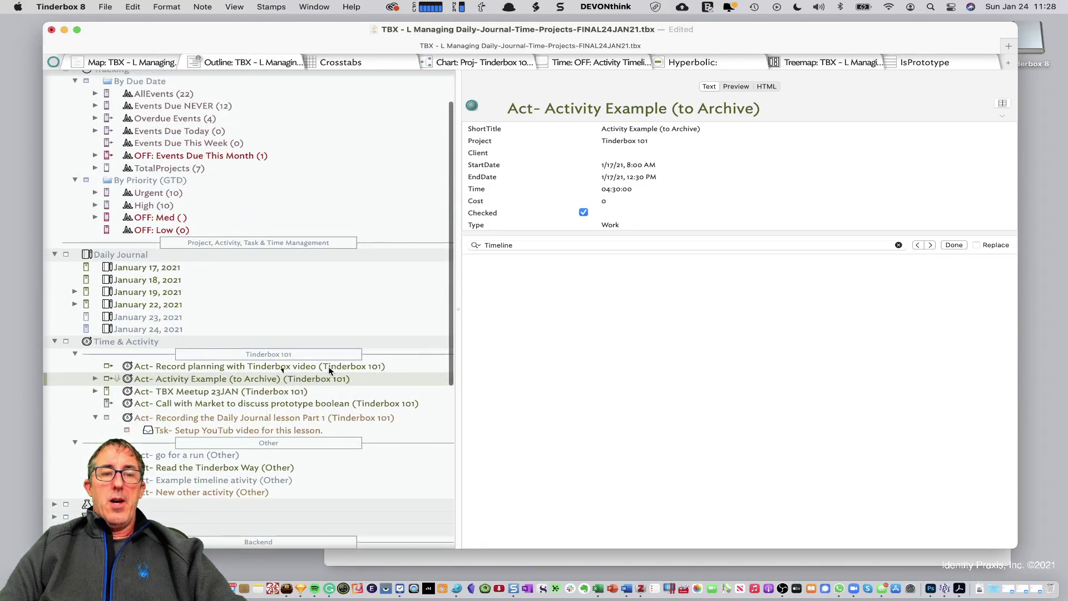
left_click(378, 403)
scroll(58, 341, "down", 3)
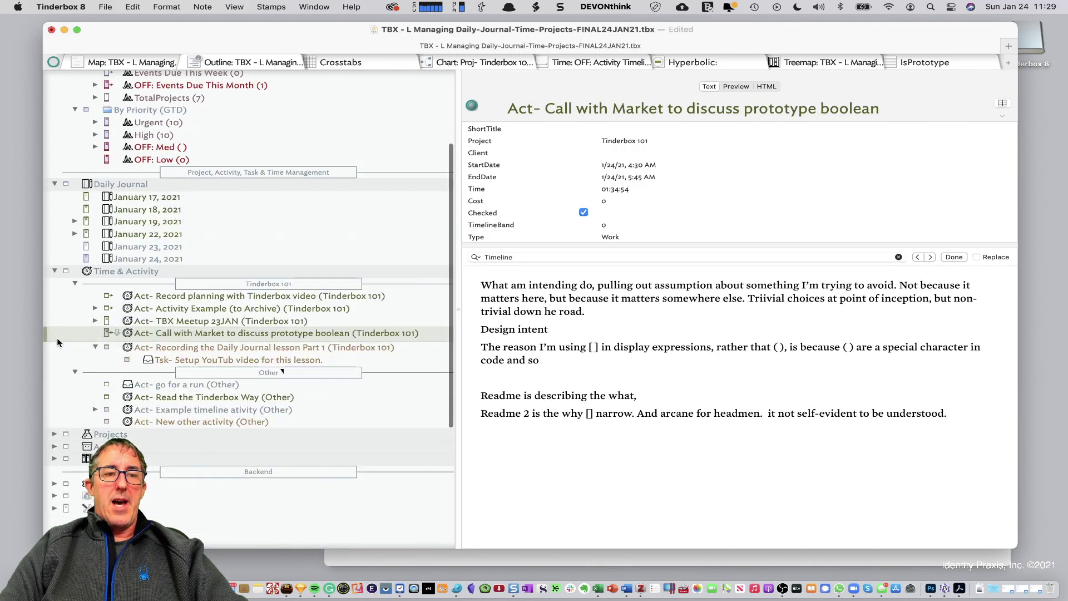
Collapse the Time & Activity, Tracking and Daily Journal containers in the outline
left_click(55, 271)
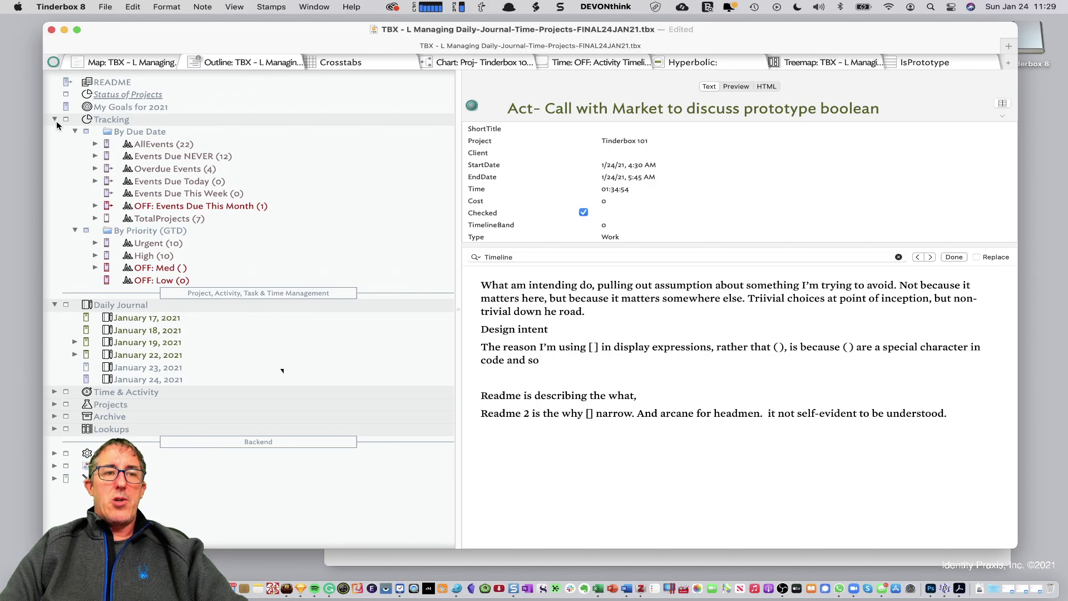
left_click(55, 119)
left_click(54, 144)
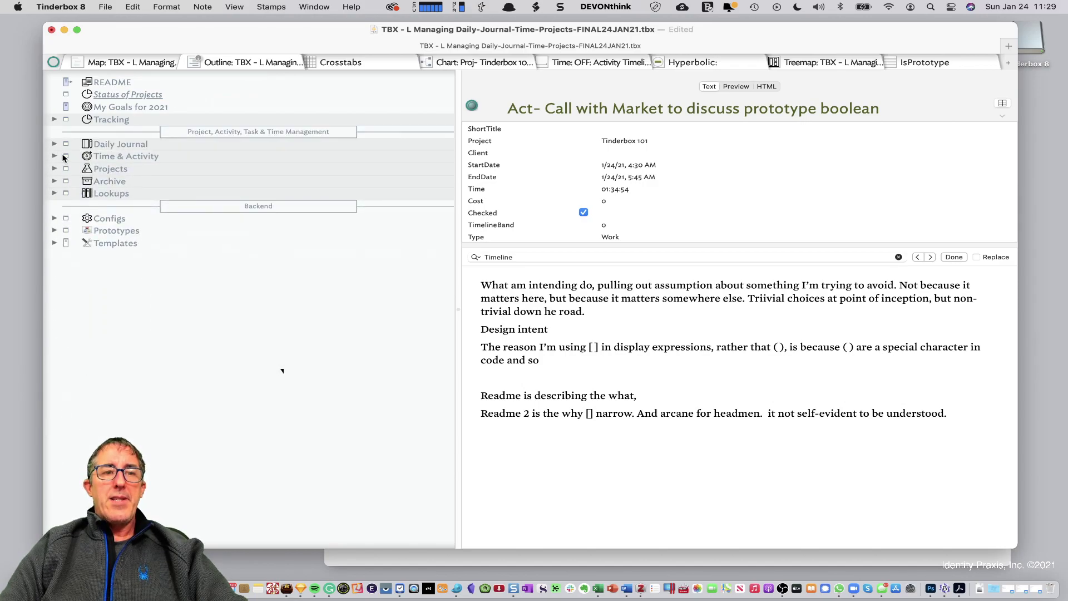
Expand Projects with its Active Projects, Random Tasks, In-planning and On-Hold Projects folders, and open In-planning to view its OnAdd action
left_click(54, 168)
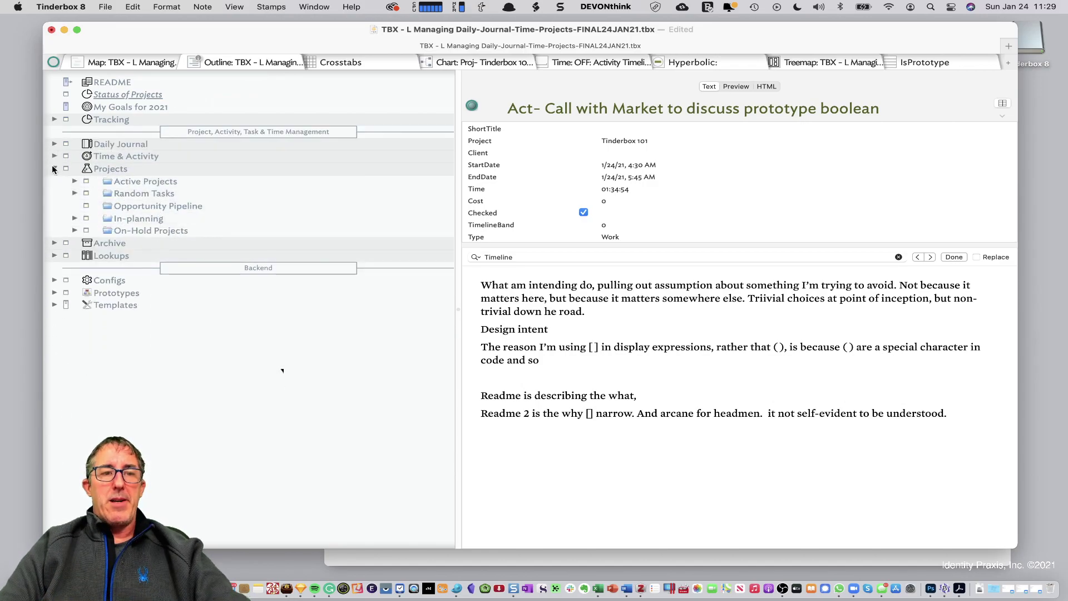
left_click(75, 181)
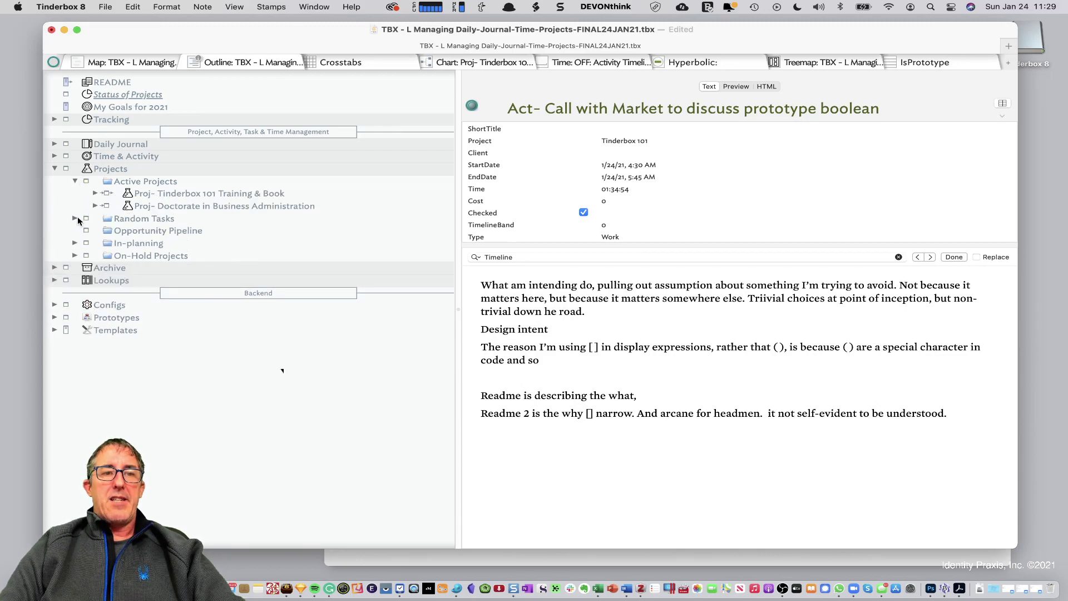
left_click(75, 218)
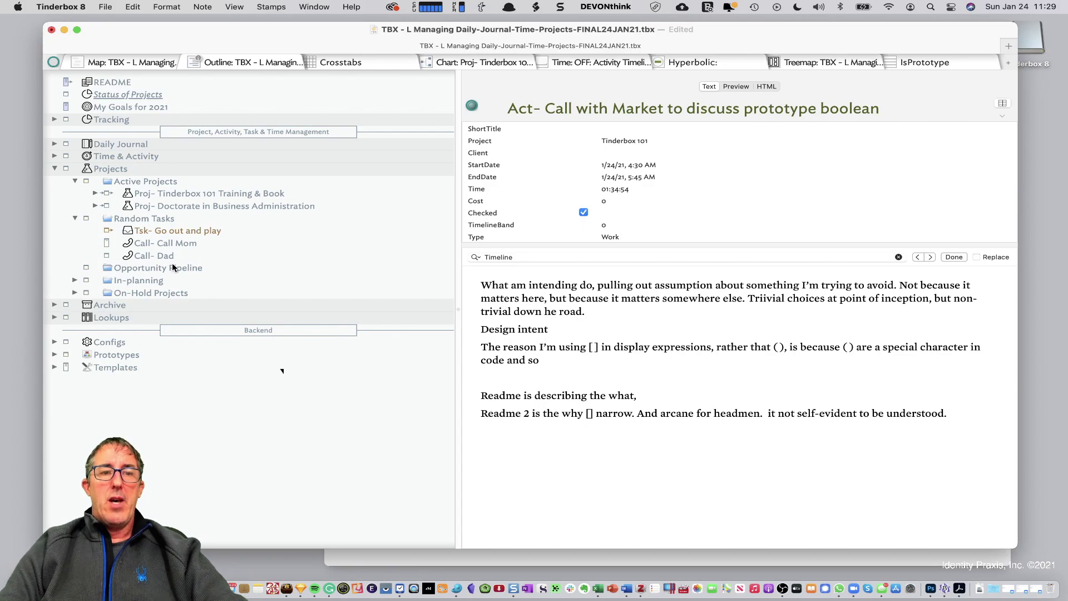
left_click(77, 280)
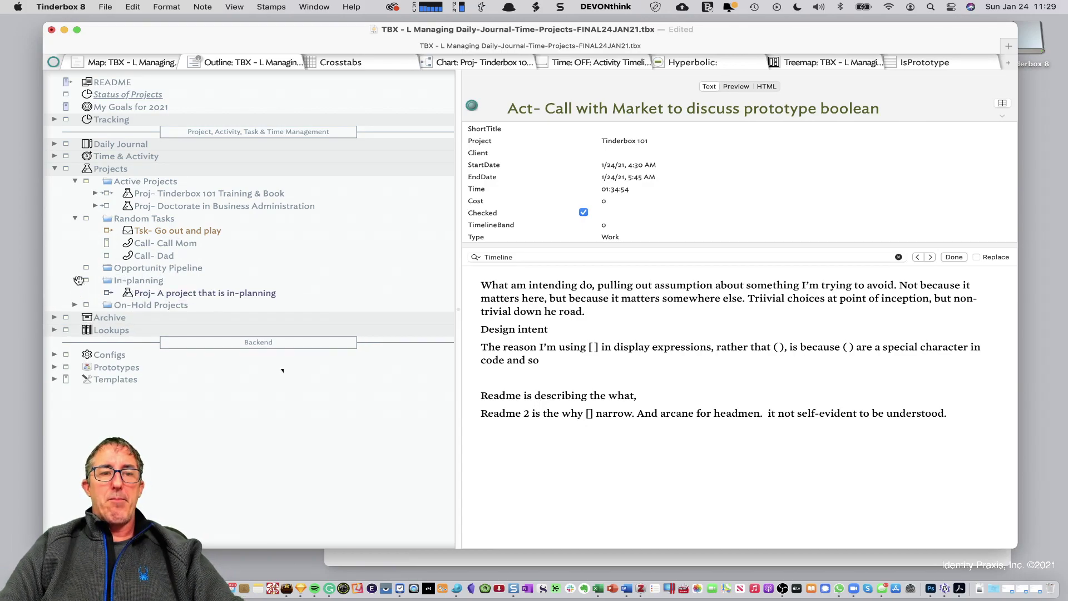
left_click(76, 304)
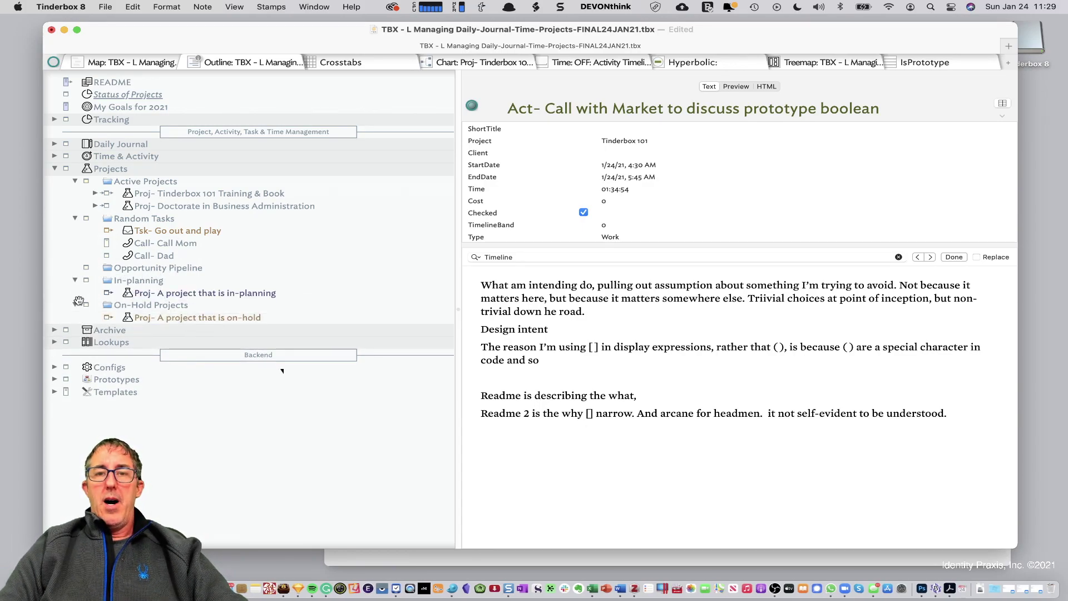
left_click(138, 280)
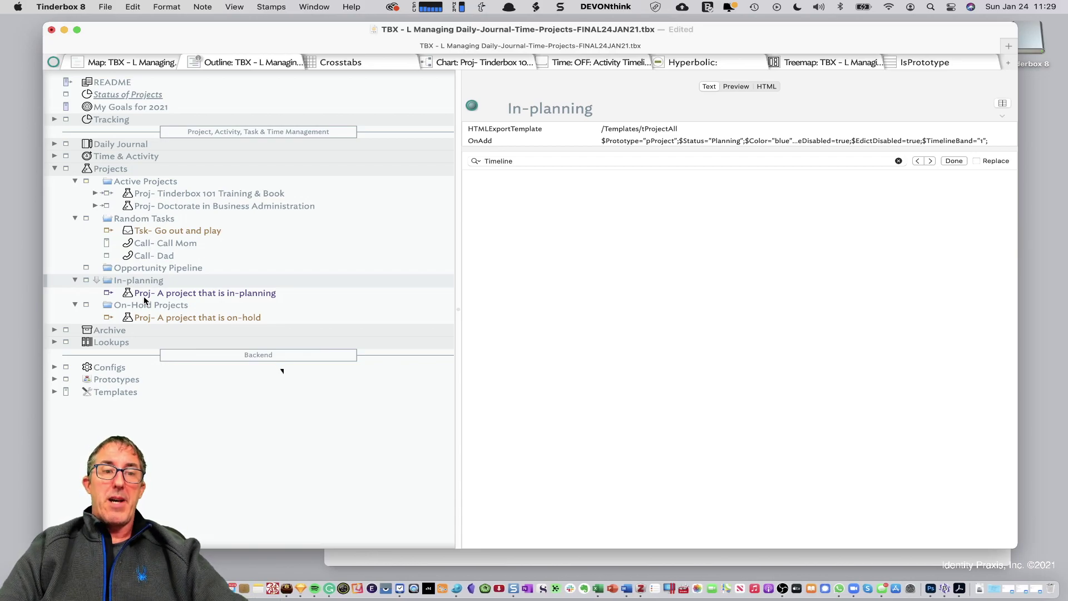
Add a project named "Proj- Recording the Tinderbox Daily Journal & Project Management Lessons" after the Doctorate in Business Administration project in Active Projects
left_click(180, 206)
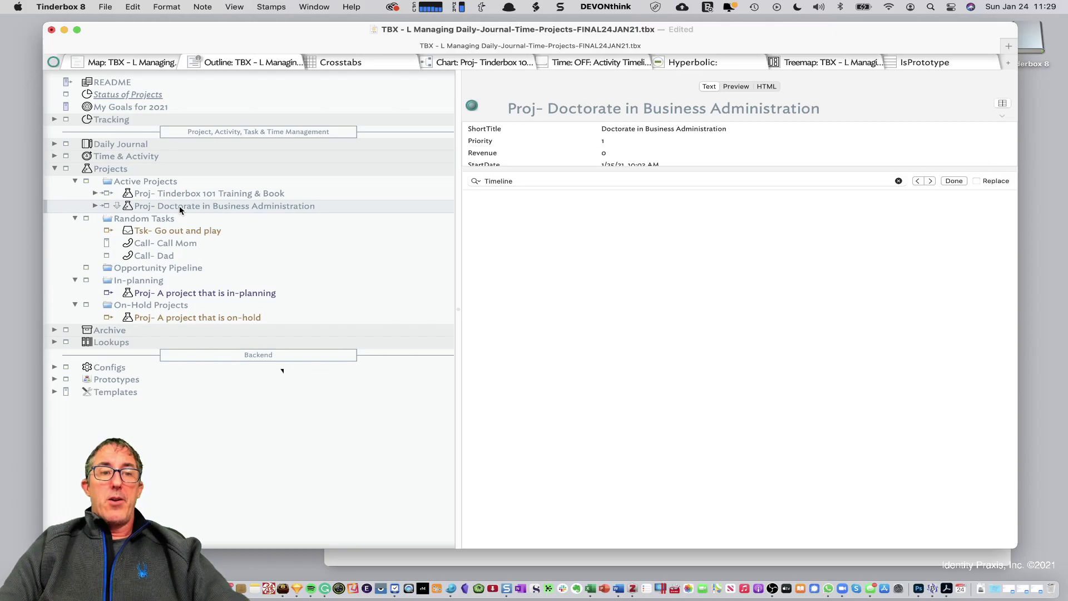
key("Return")
type("Proj- Recording the Tinder ")
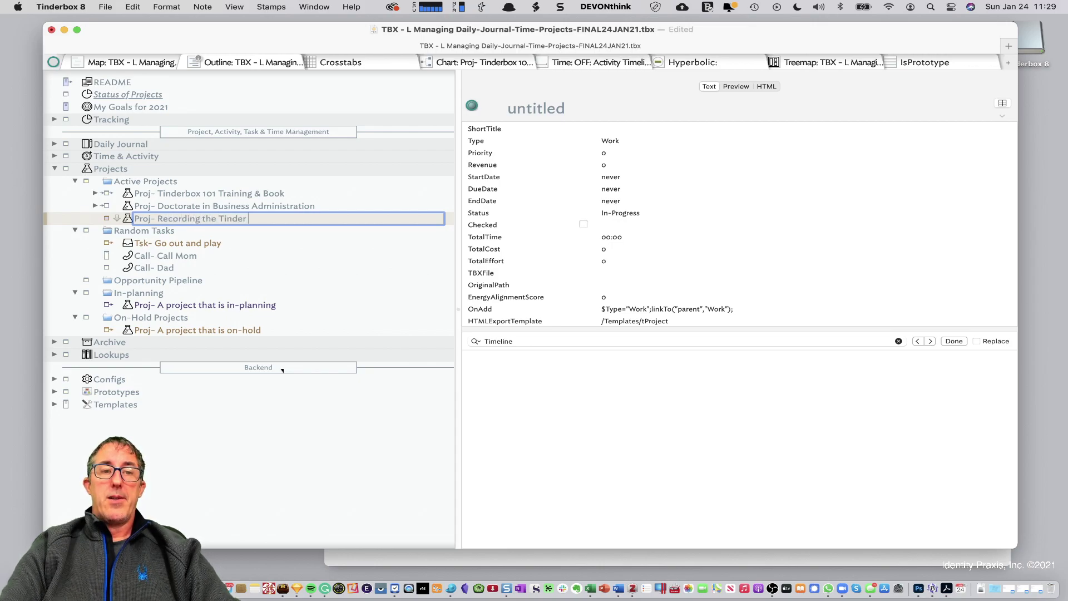
type("e")
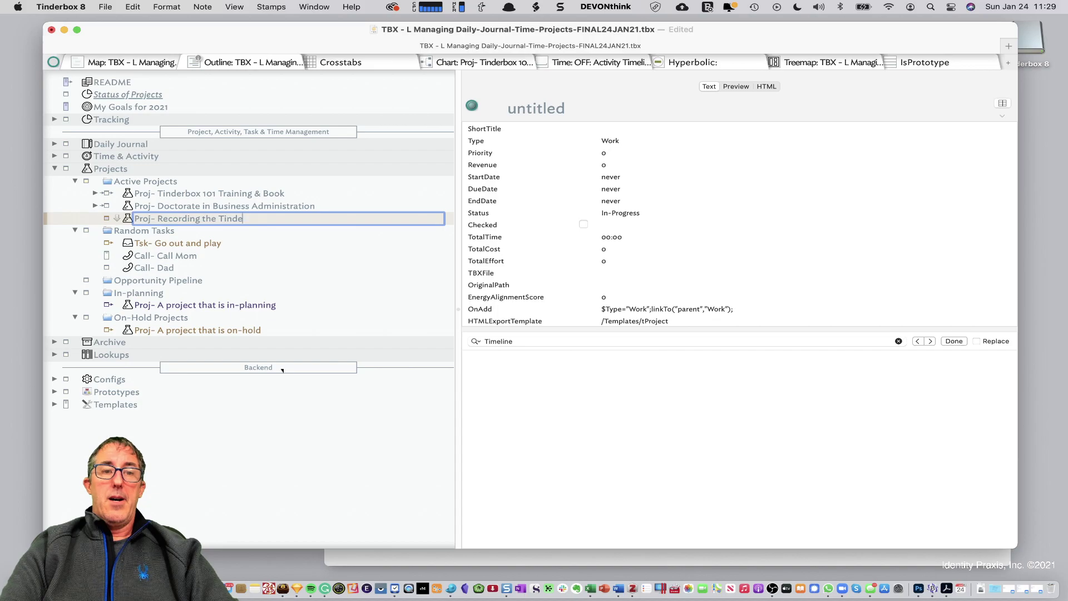
type("rerbox Daily Journal")
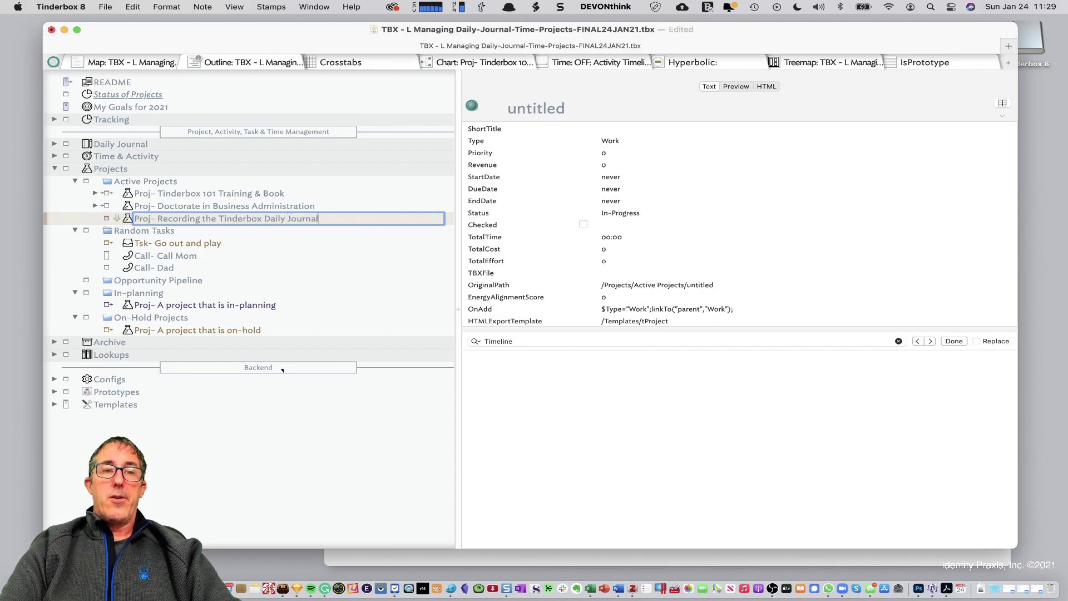
type(" & Project <anag")
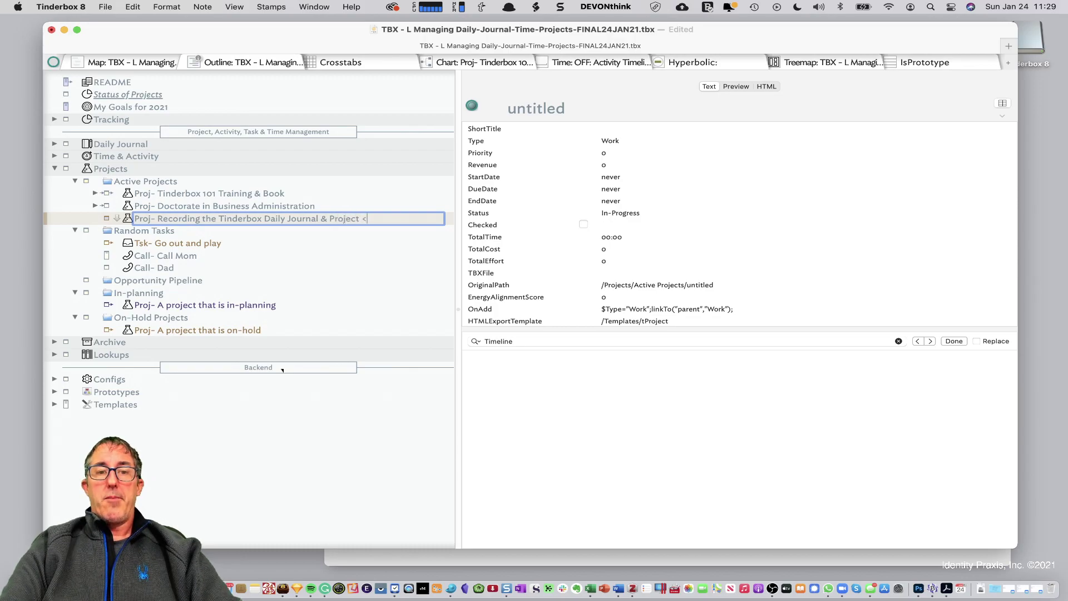
key("BackSpace")
key("BackSpace")
key("BackSpace")
key("BackSpace")
key("BackSpace")
type("Mana")
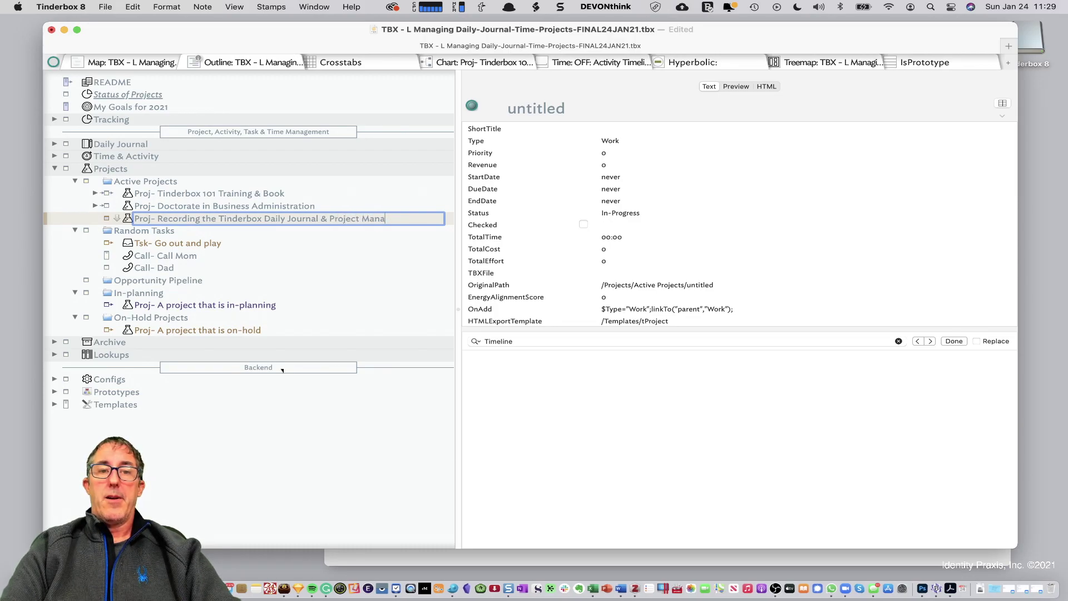
type("gement Lessons")
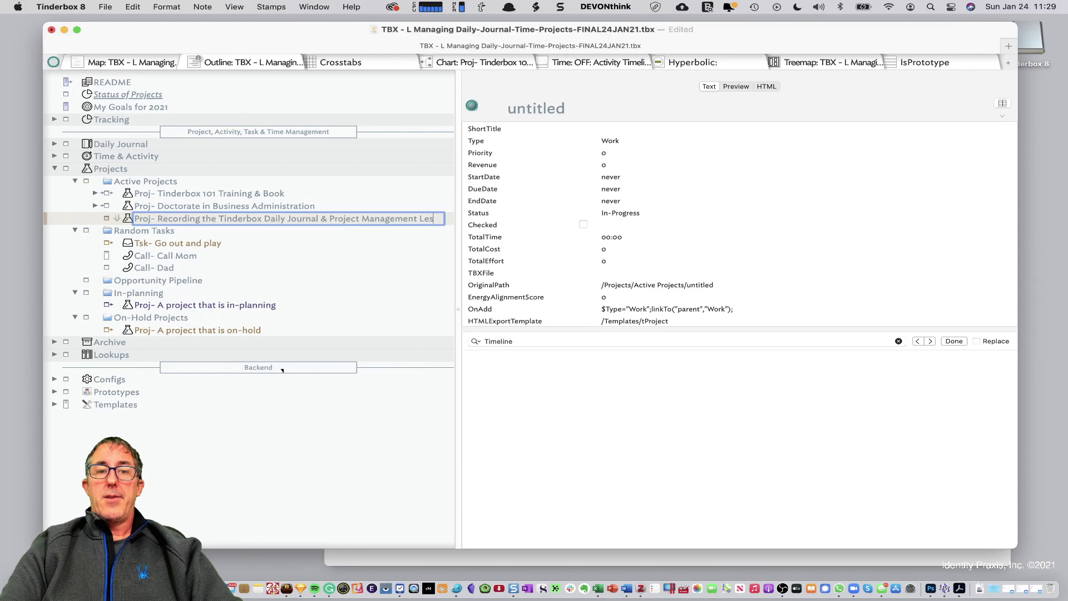
key("Return")
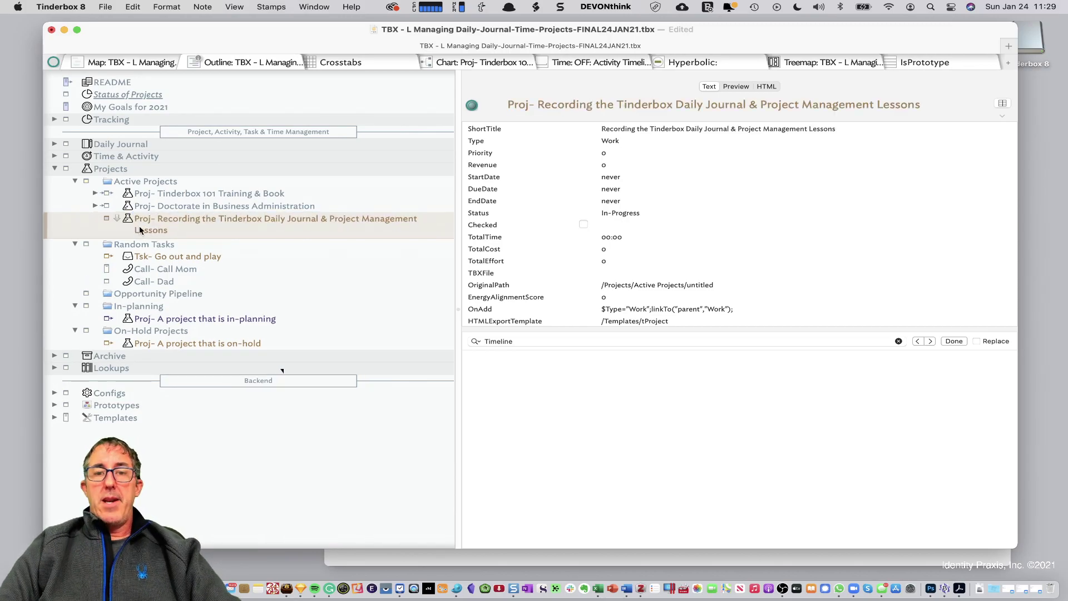
Set the new recording project's StartDate to Now
left_click(604, 186)
left_click(619, 178)
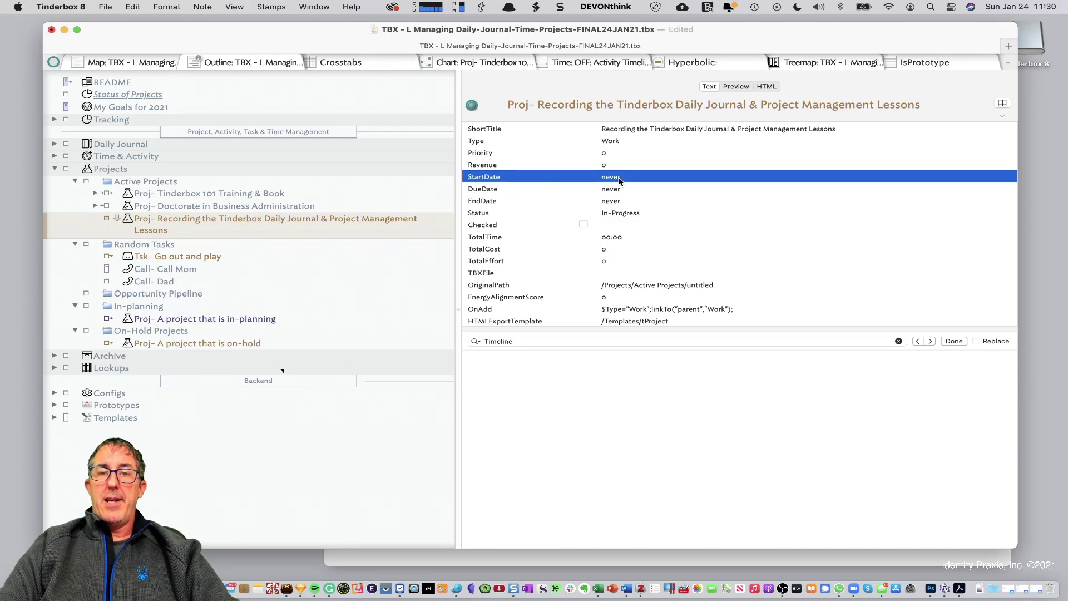
left_click(620, 178)
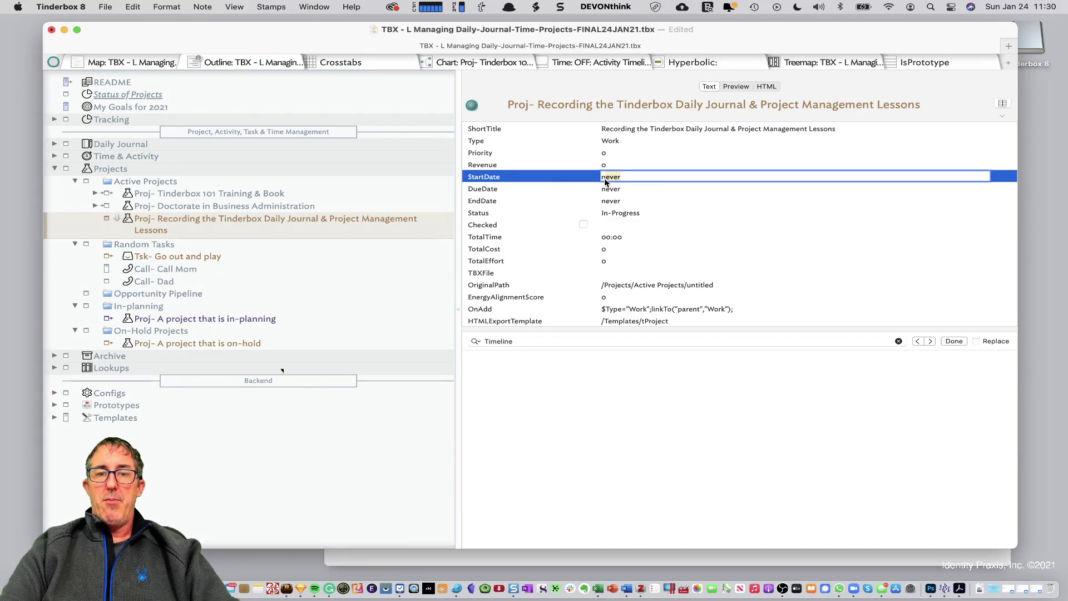
type("2/")
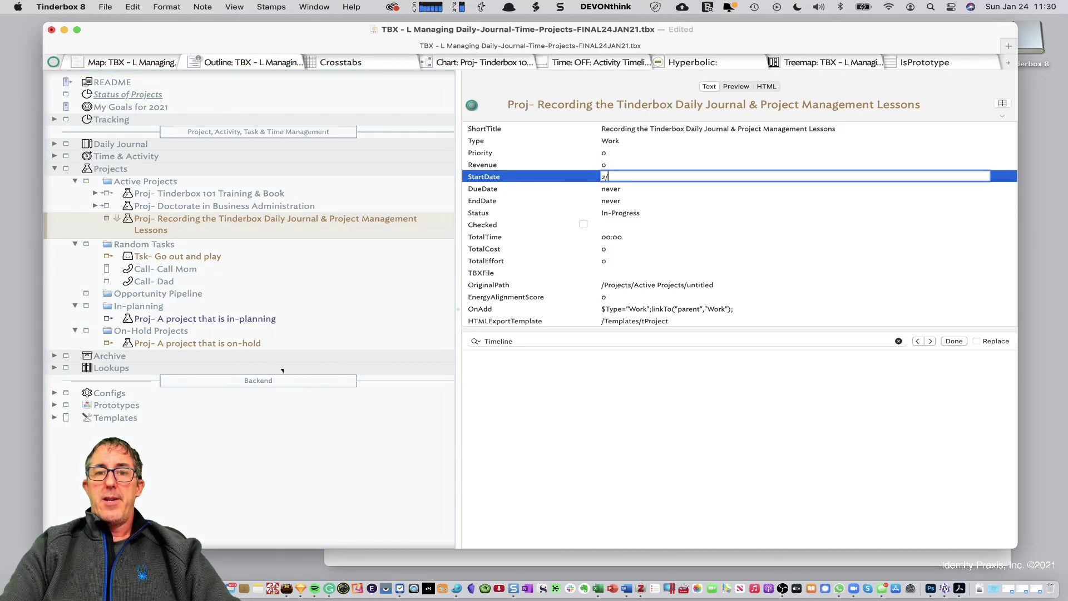
type("now")
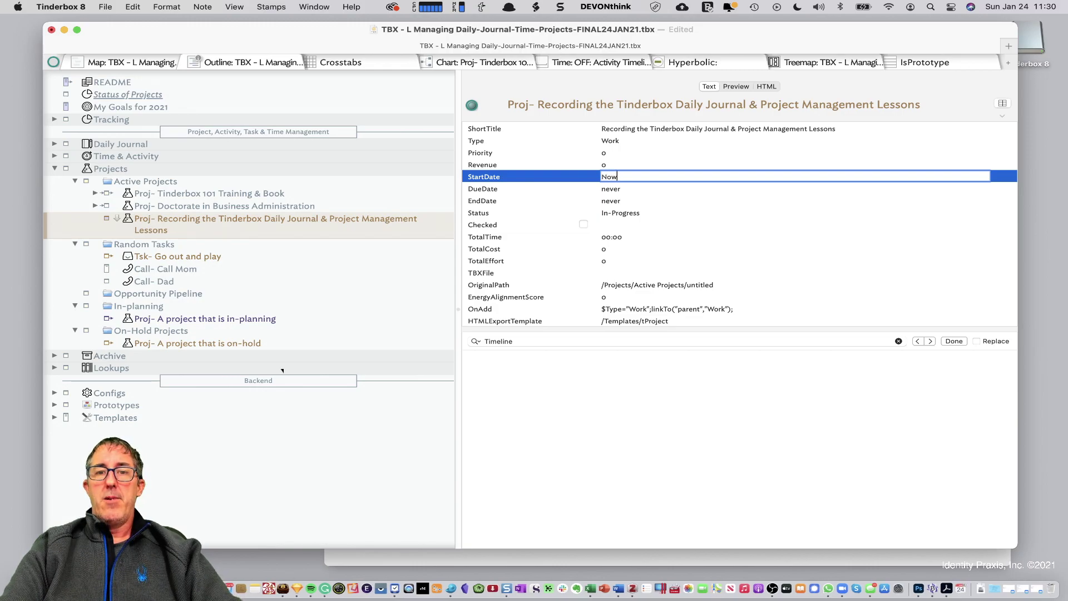
key("Tab")
Set the recording project's DueDate to 3/15/21
left_click(625, 190)
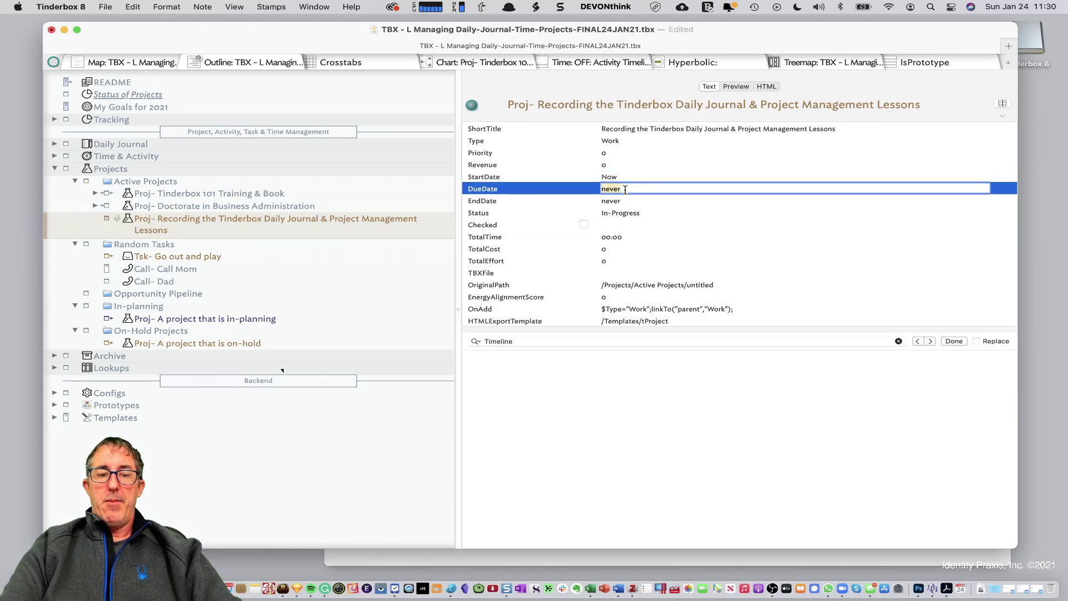
type("22")
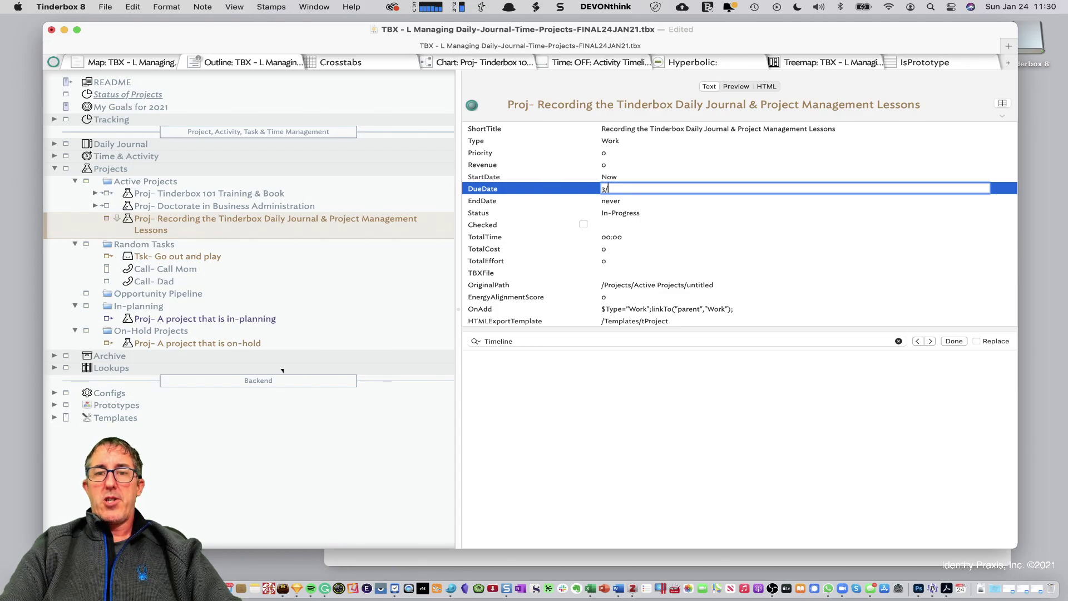
type("3/14")
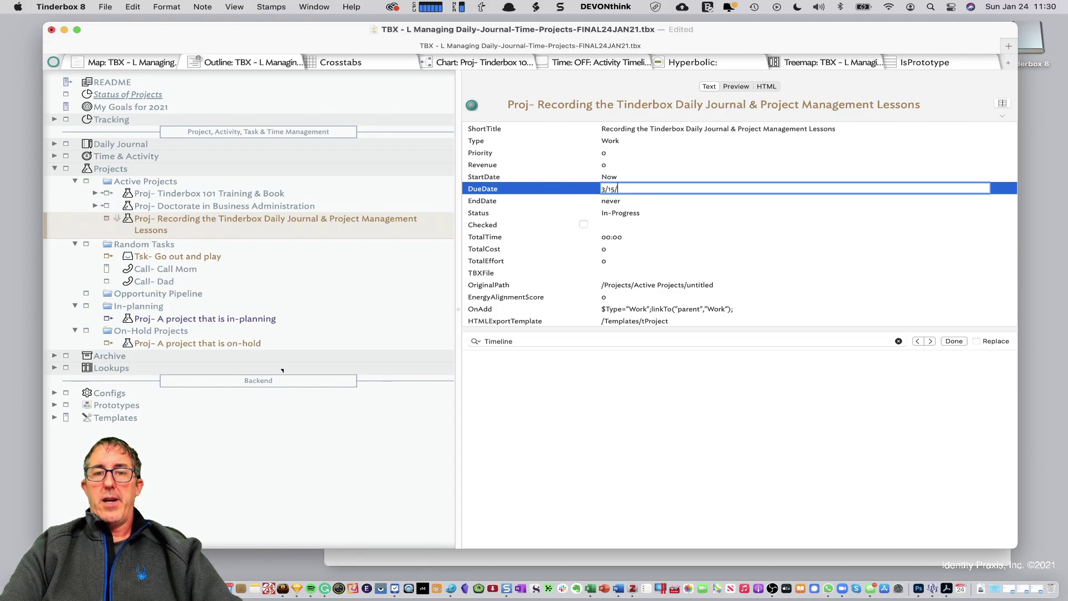
type("/21")
key("Return")
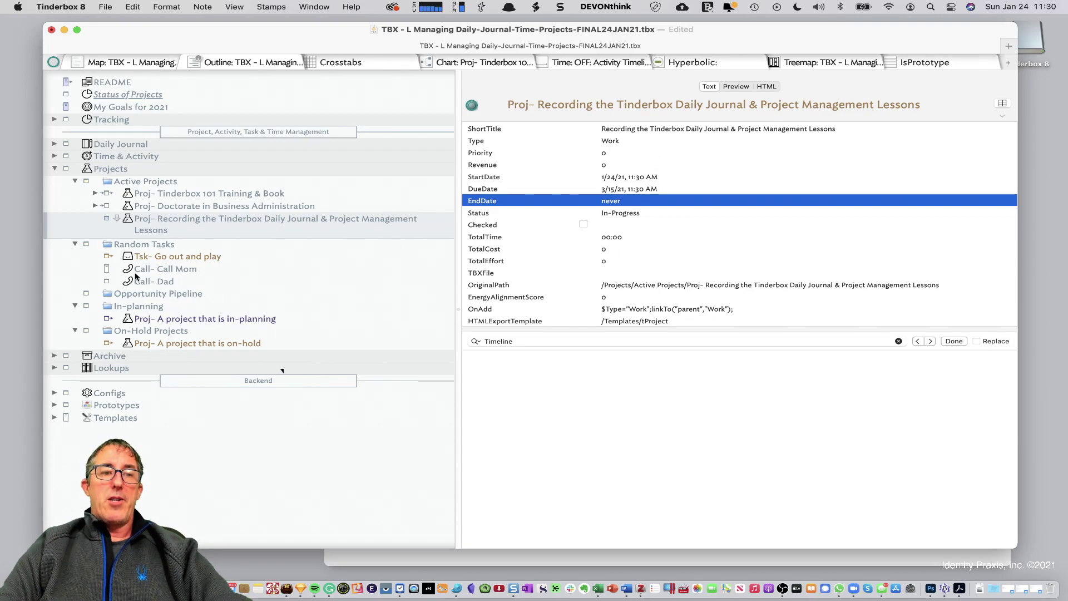
Add a note named "Ms- Record Part 1 lesson" and nest it inside the Daily Journal recording project
left_click(137, 220)
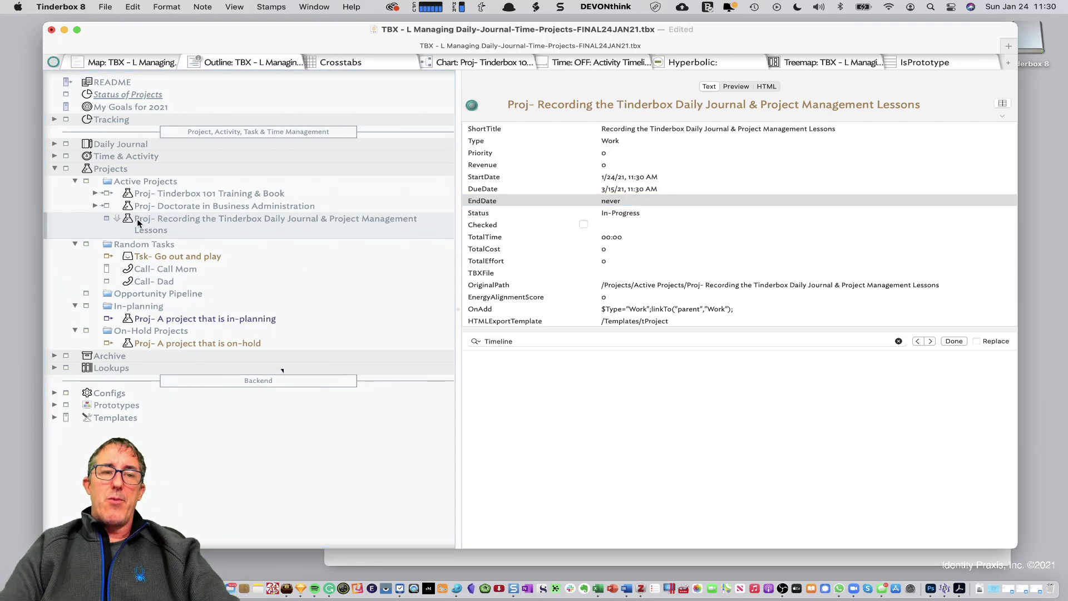
key("Return")
type("Ms")
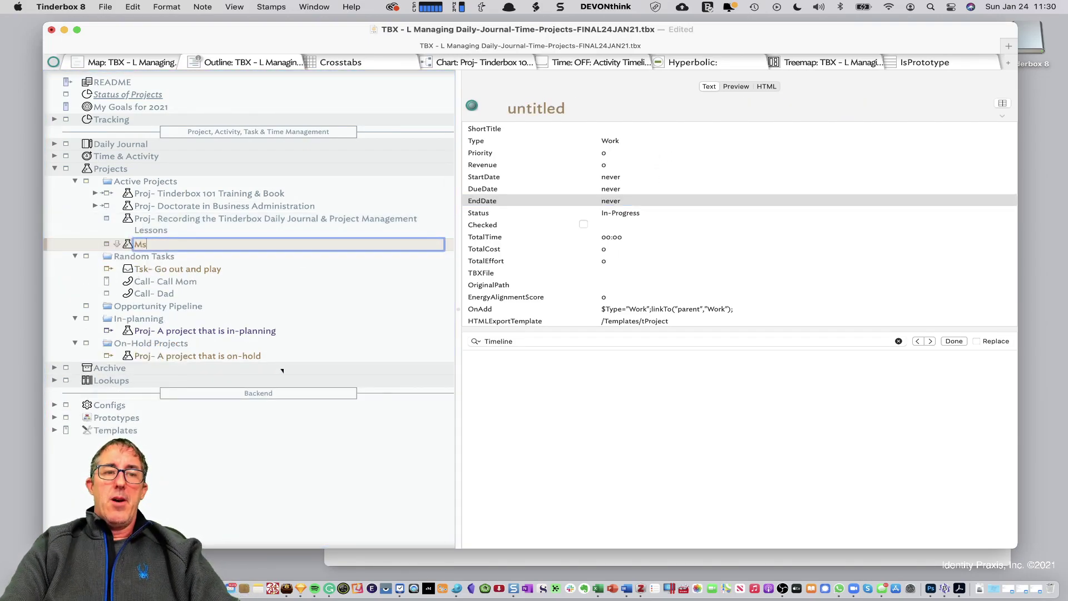
type("- ")
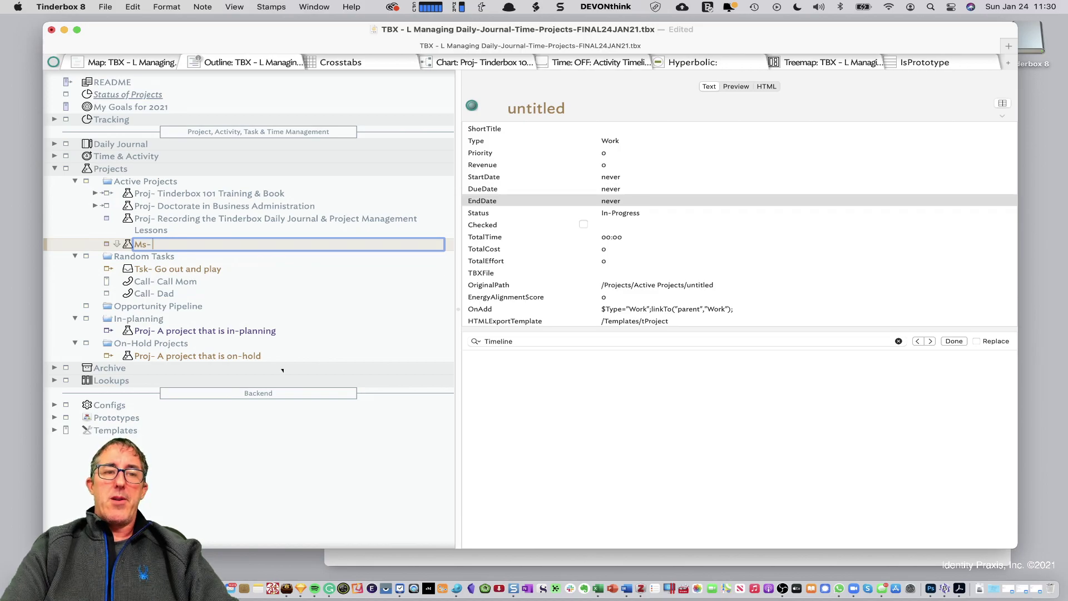
type("Re")
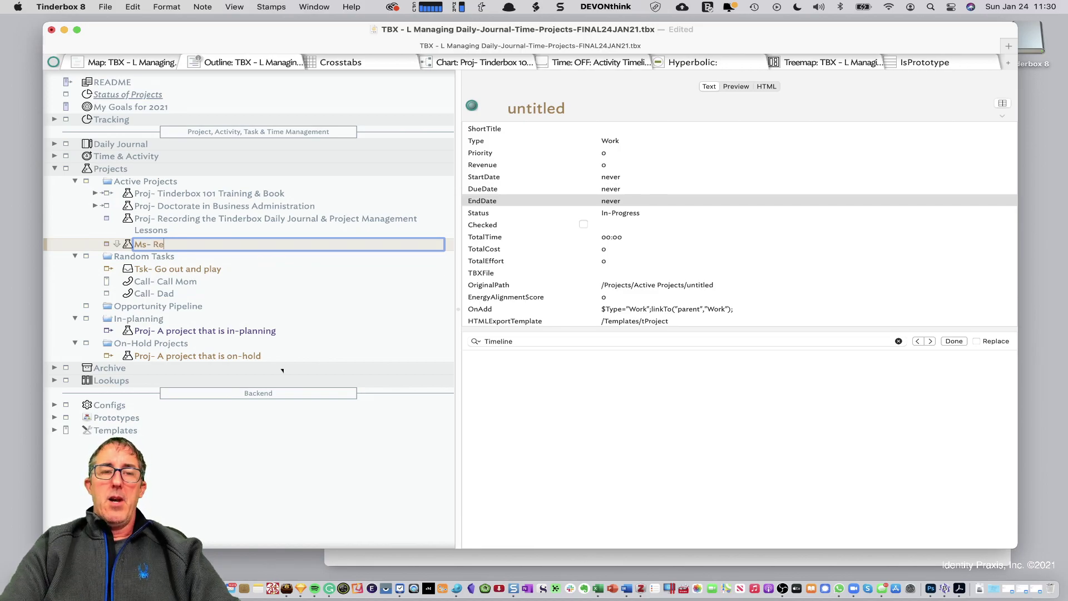
type("cord Part 1 lesson")
key("Return")
key("Tab")
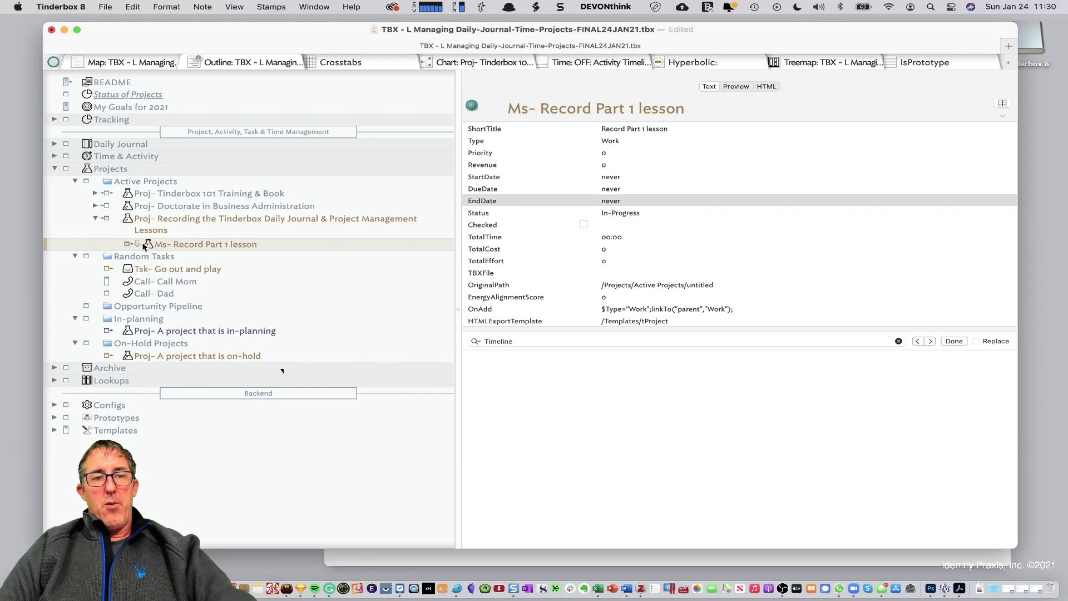
Assign the pMilestone prototype to the Record Part 1 lesson note and compare its attributes with the parent project's
left_click(128, 246)
left_click(153, 307)
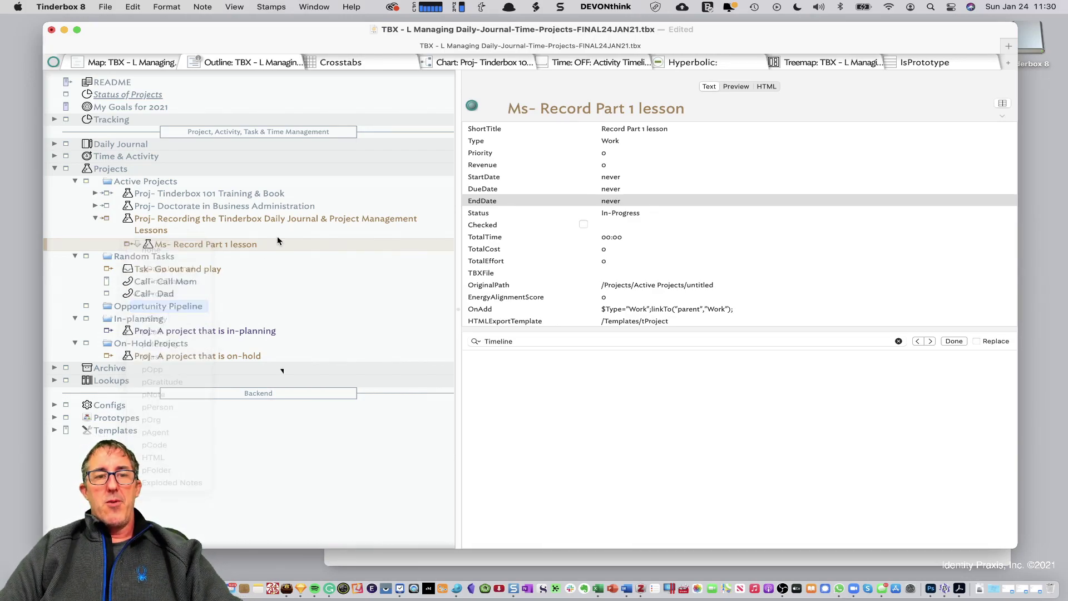
left_click(237, 223)
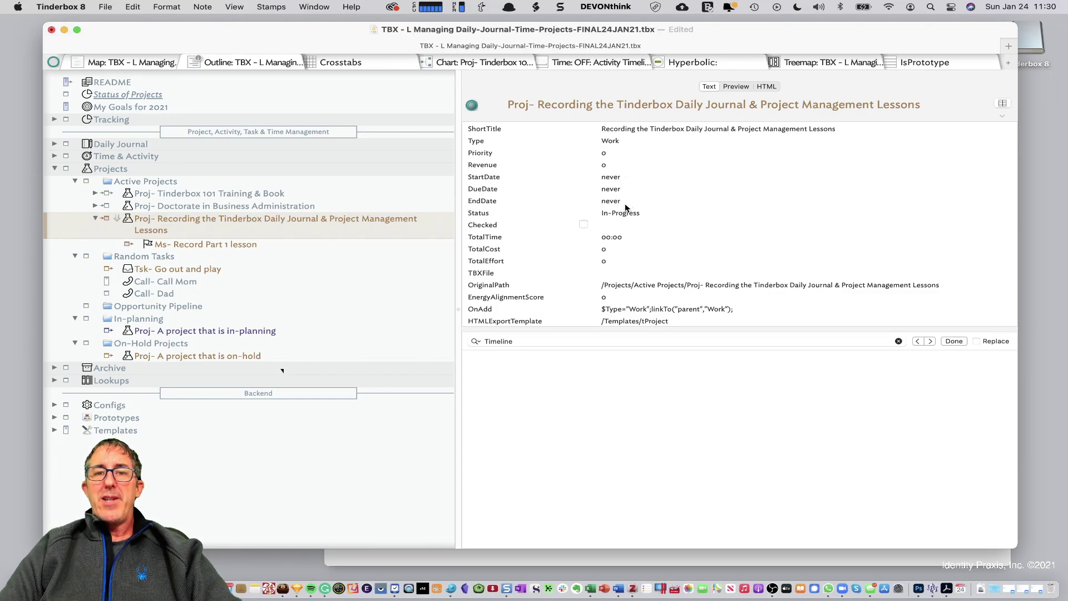
left_click(237, 254)
left_click(230, 246)
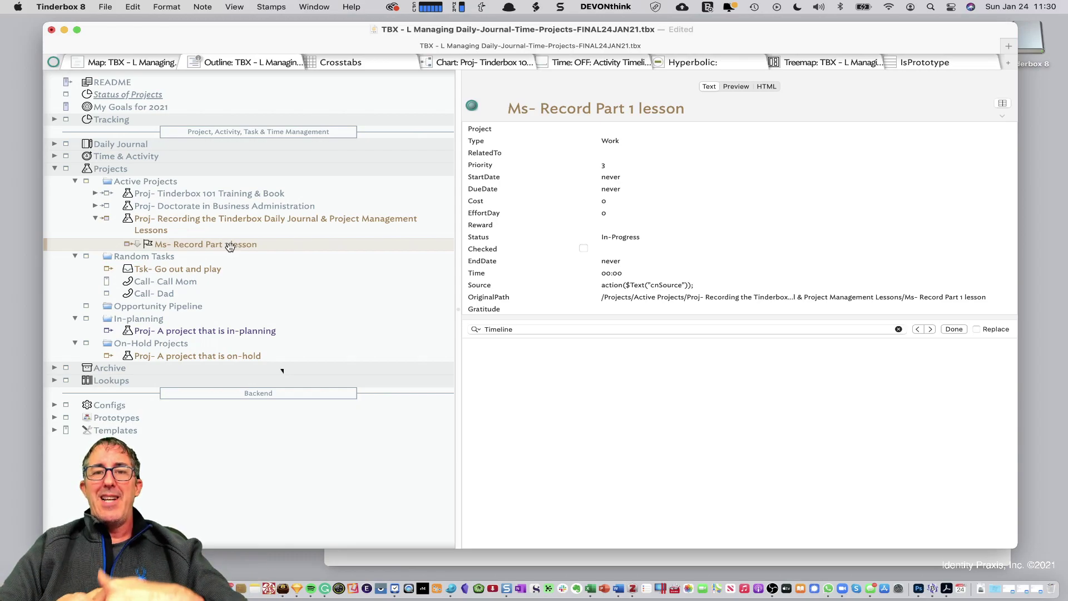
Set the Record Part 1 lesson milestone's StartDate to now and its DueDate to 4:00 PM
left_click(638, 177)
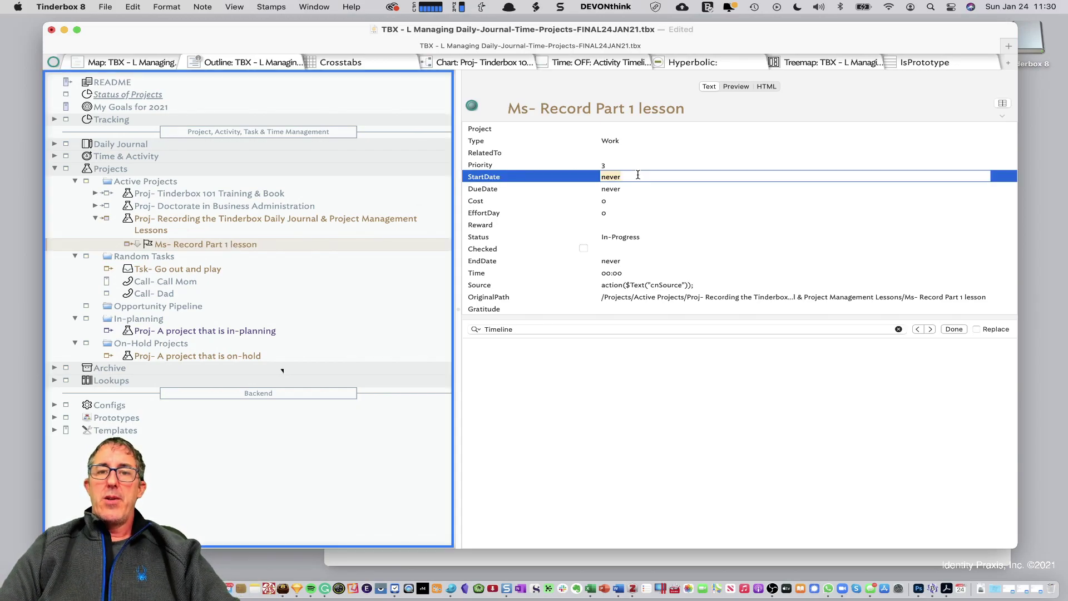
type("1/")
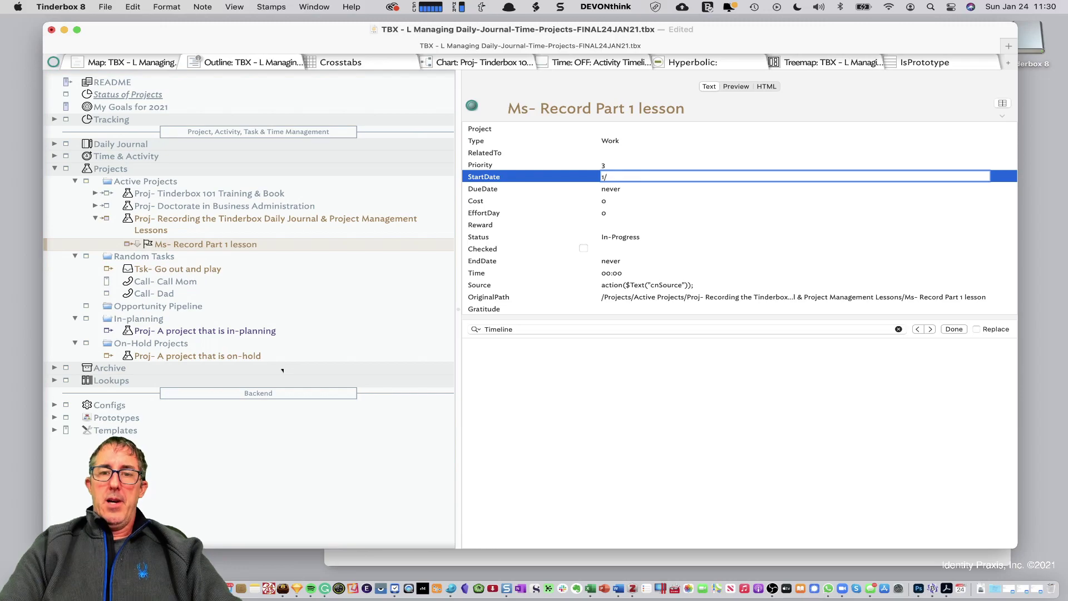
type("now")
key("Return")
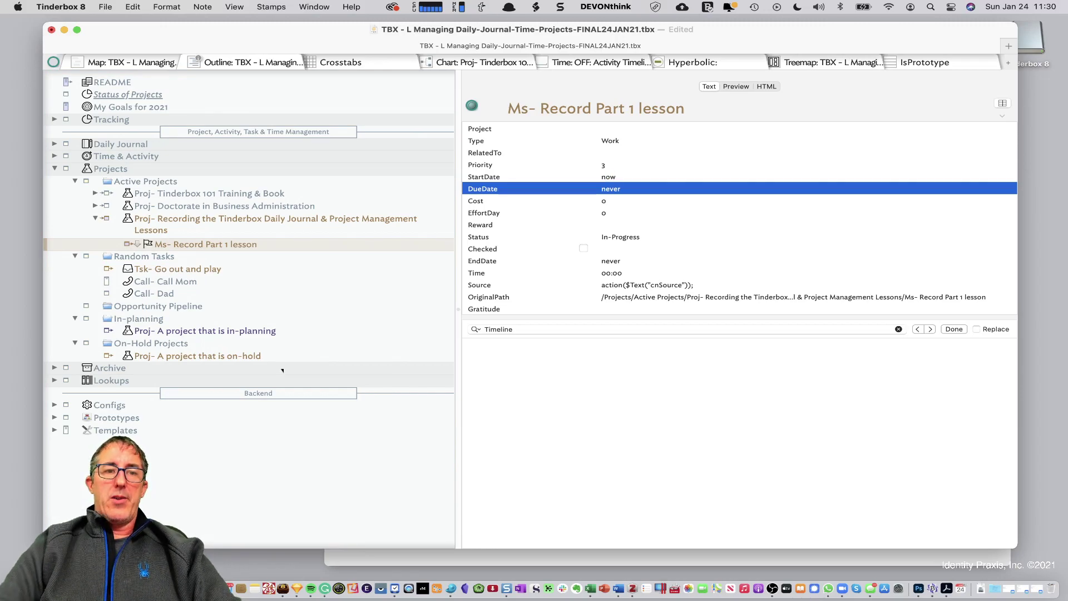
left_click(627, 188)
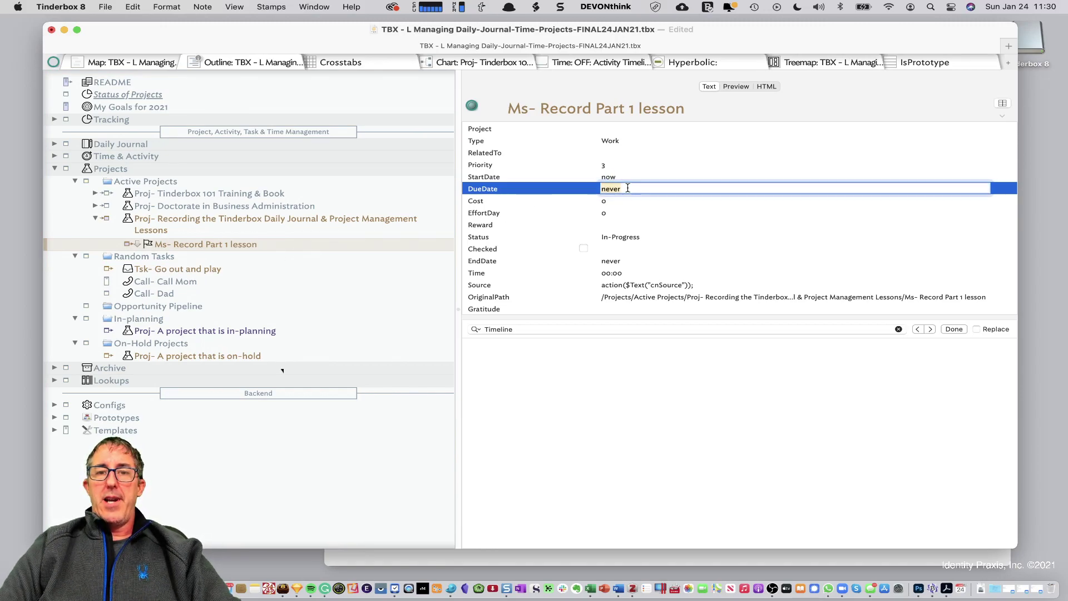
type("4:00 PM")
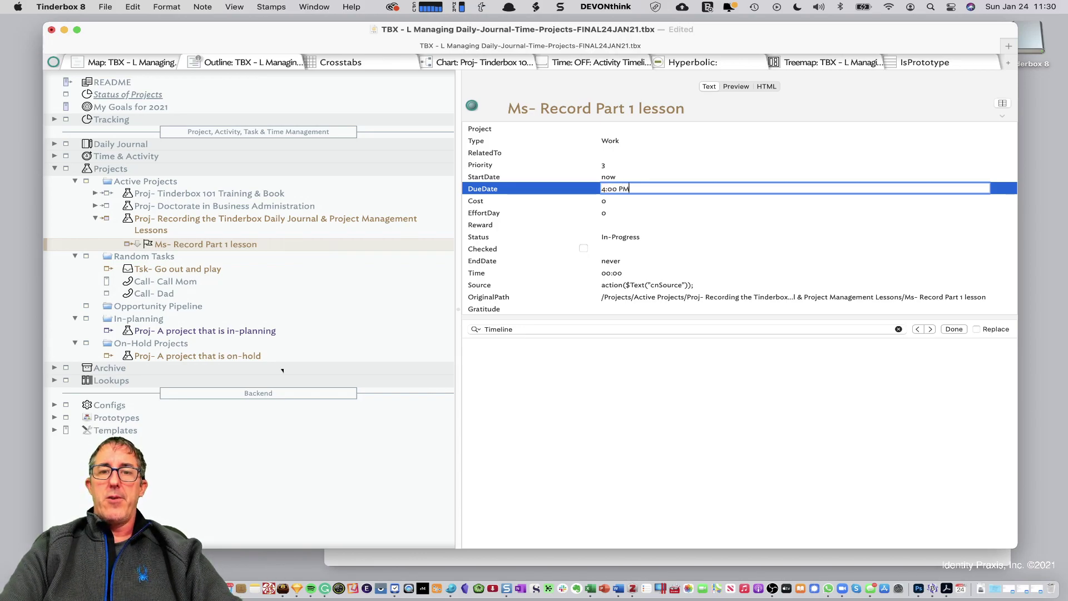
key("Return")
Add a note named "MS- Complete lessons plans for this course" after the Record Part 1 lesson milestone
left_click(260, 245)
key("Return")
type("MS- ")
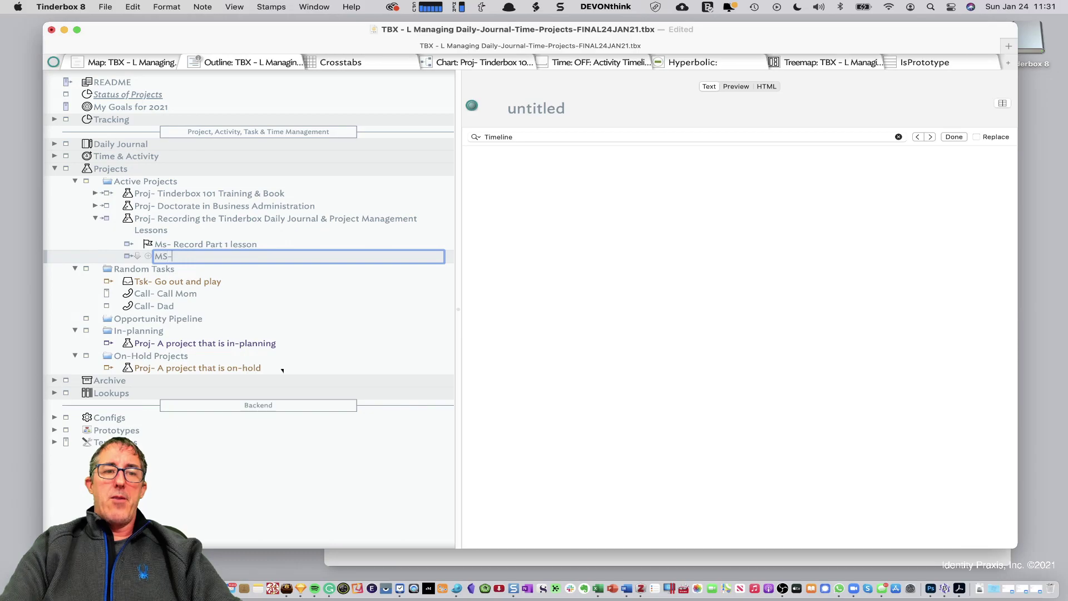
type("Complete")
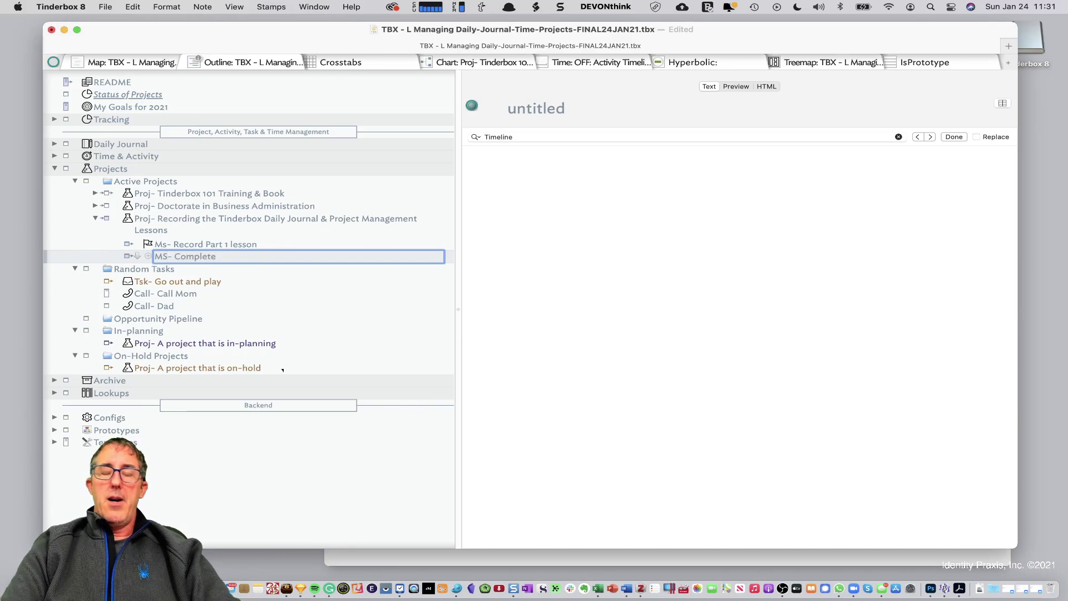
type(" lessons for")
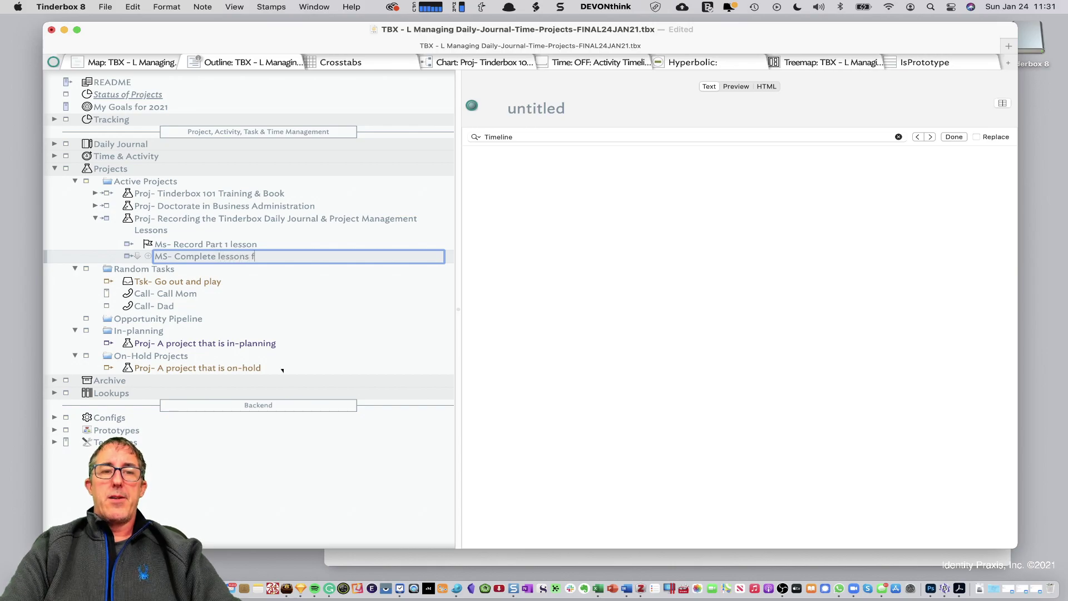
key("BackSpace")
key("BackSpace")
key("BackSpace")
type("plans for")
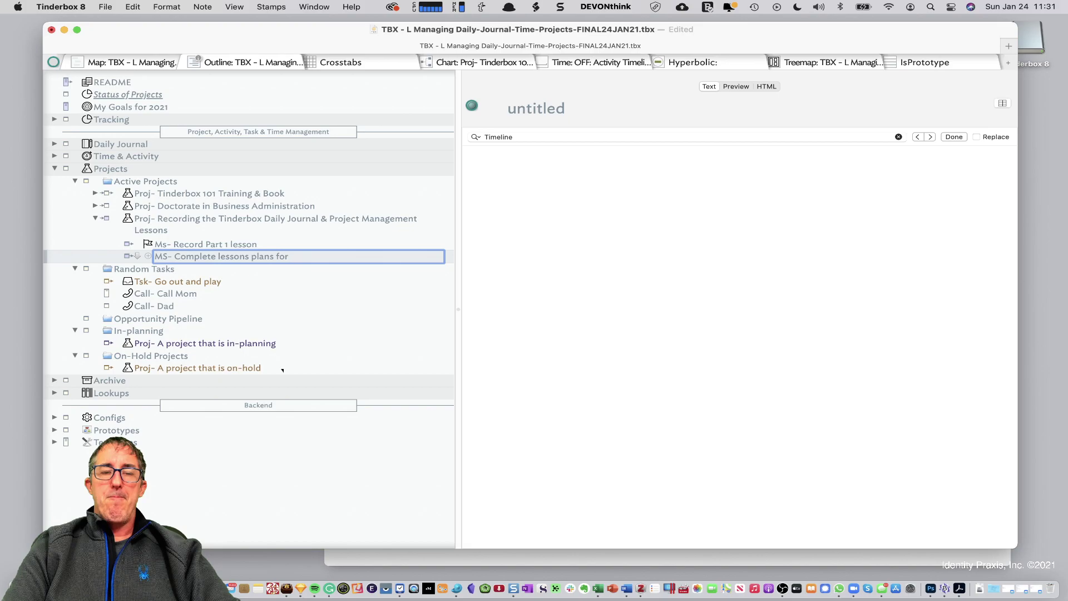
type(" this cours")
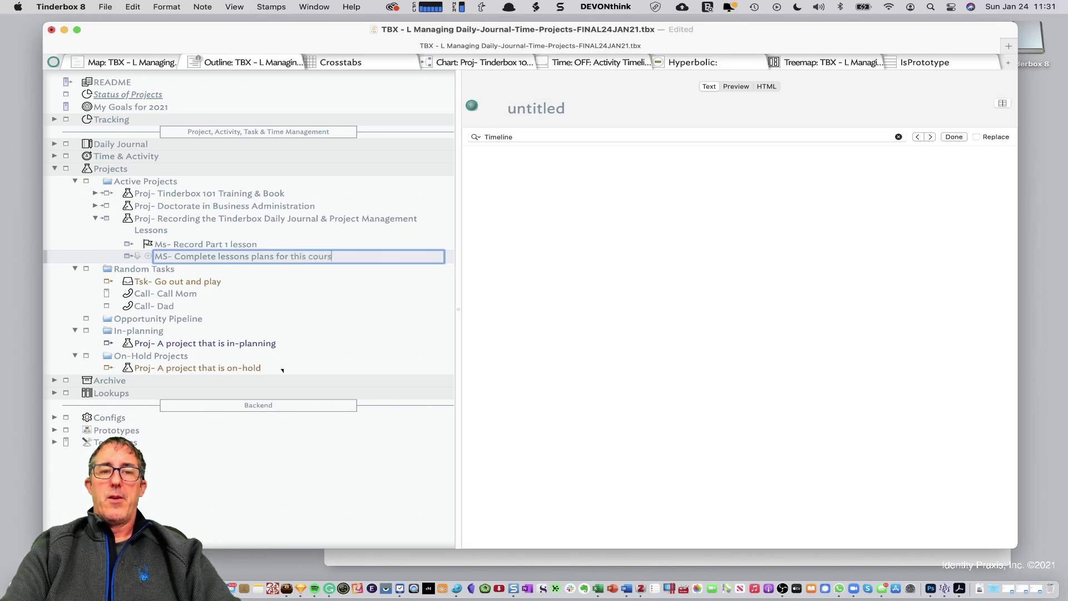
type("e")
key("Return")
Assign the pMilestone prototype to the "MS- Complete lessons plans for this course" note
left_click(237, 243)
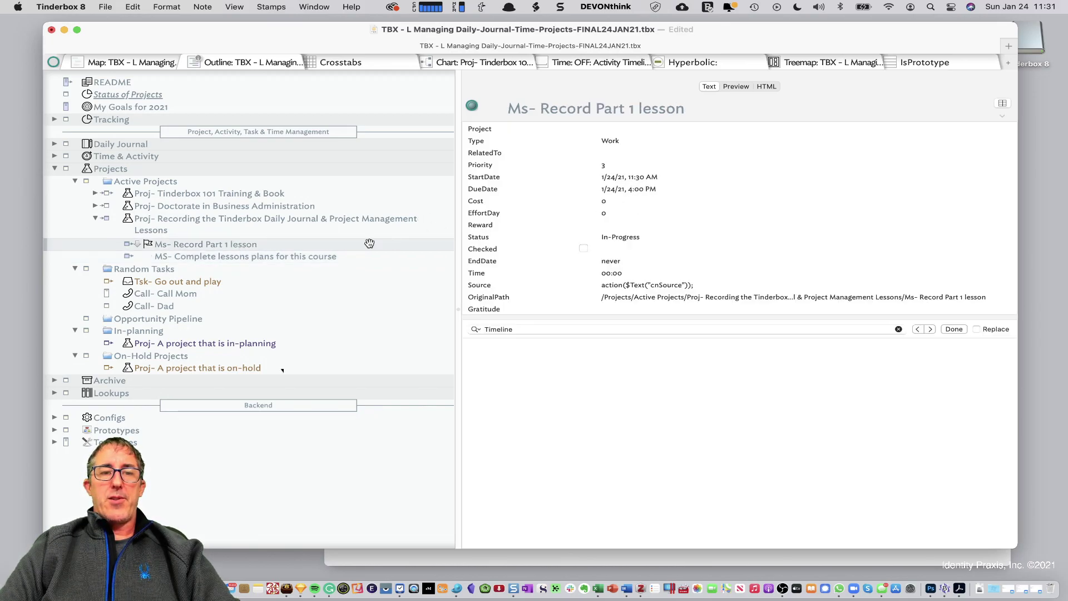
left_click(312, 256)
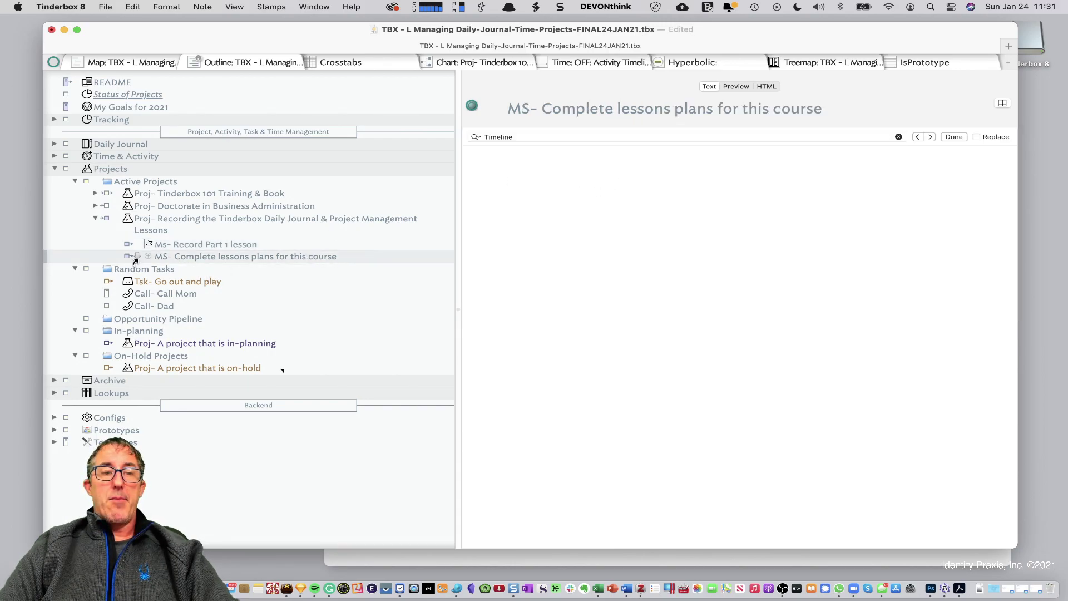
left_click(127, 257)
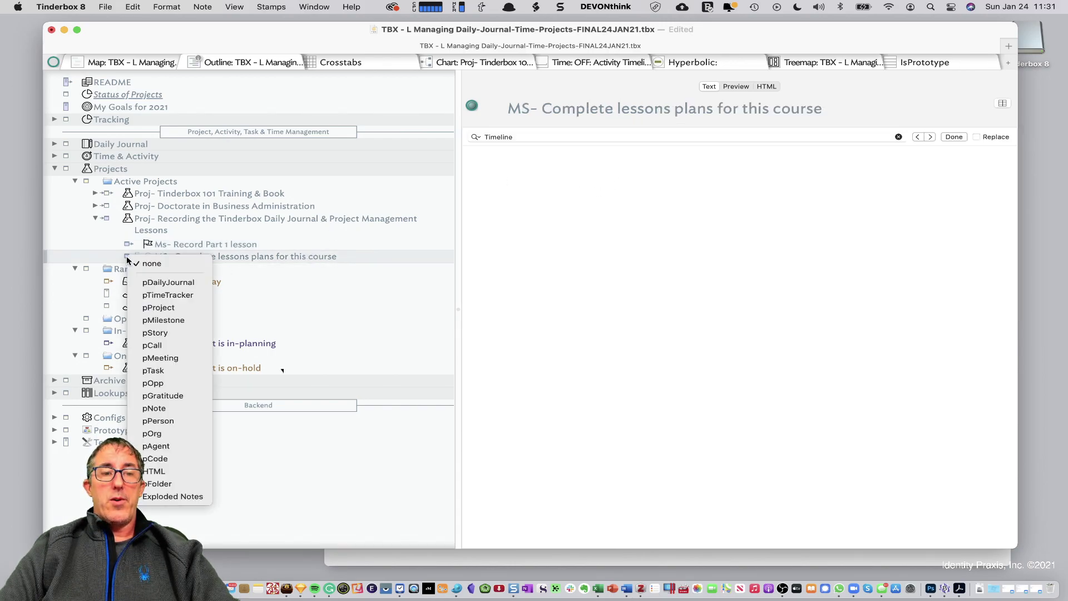
left_click(163, 321)
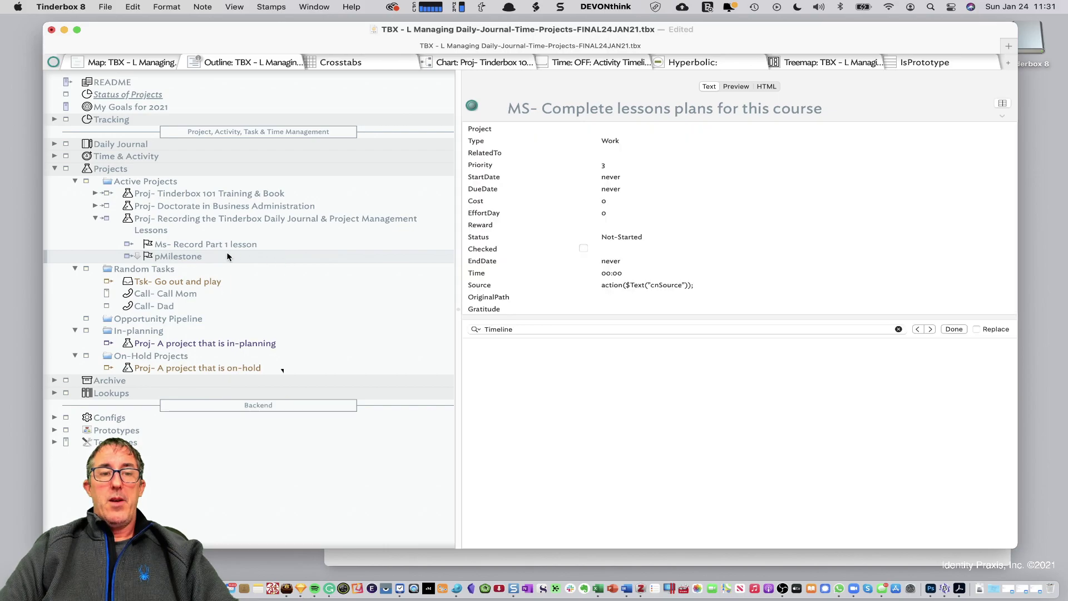
left_click(304, 255)
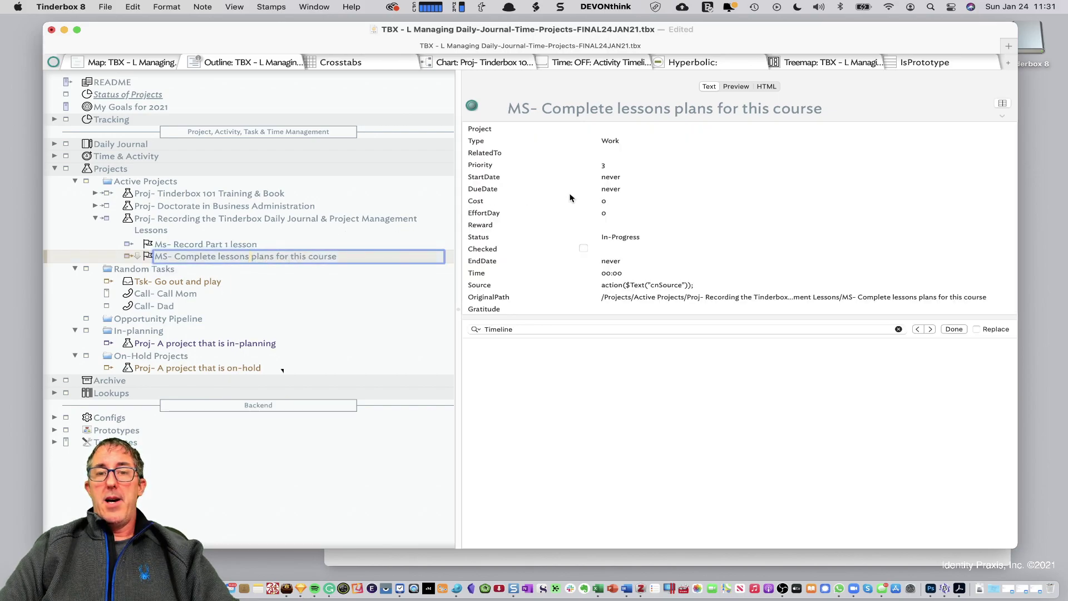
Set the lessons plans milestone's StartDate to 2/14/21 and its DueDate to 1/31/21
left_click(614, 177)
type("2/124")
key("BackSpace")
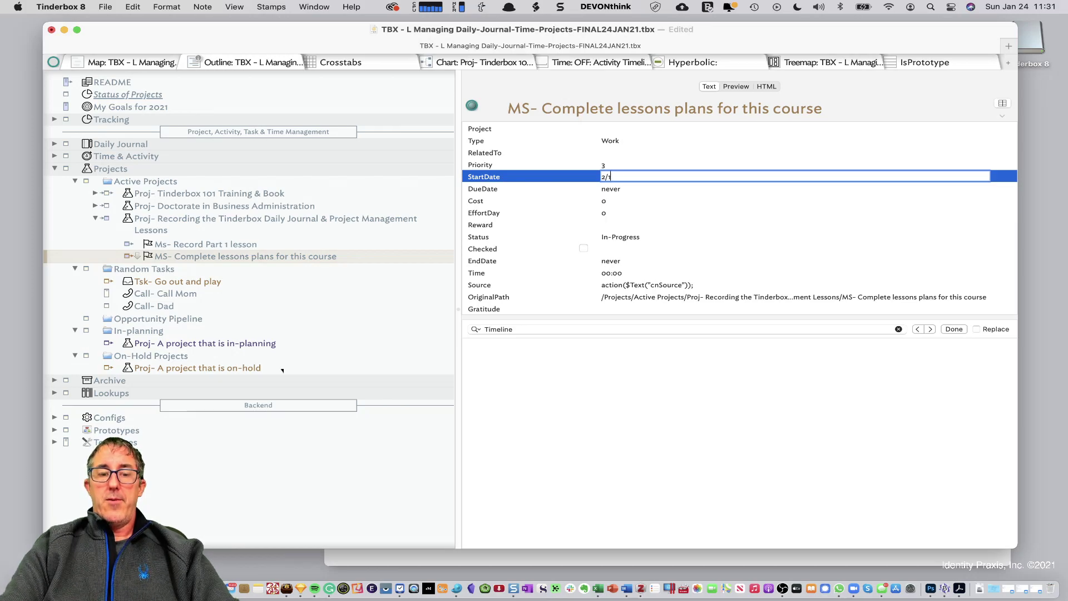
key("Tab")
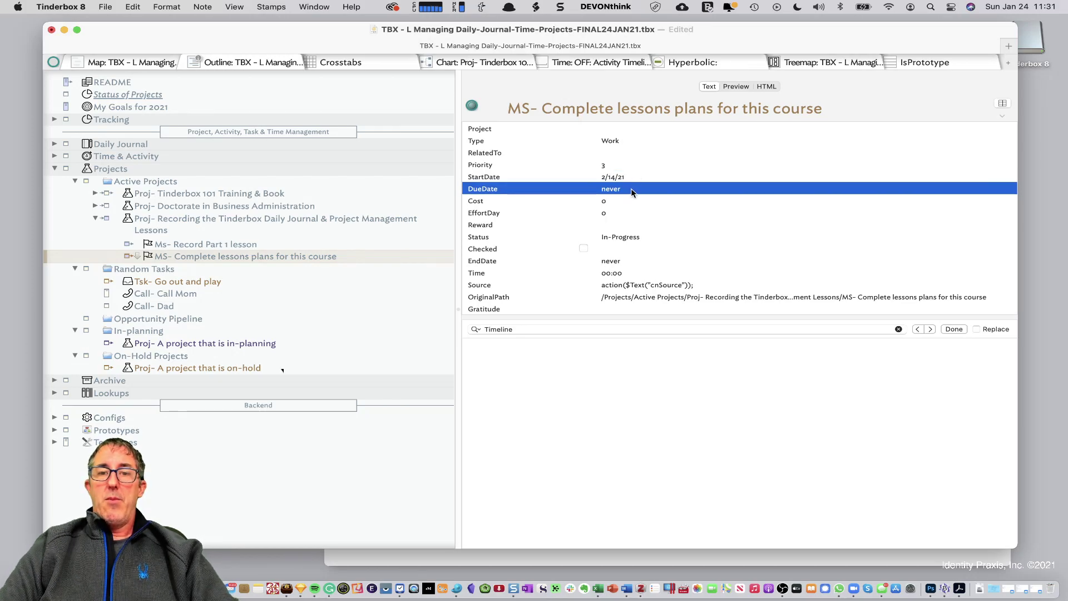
key("Return")
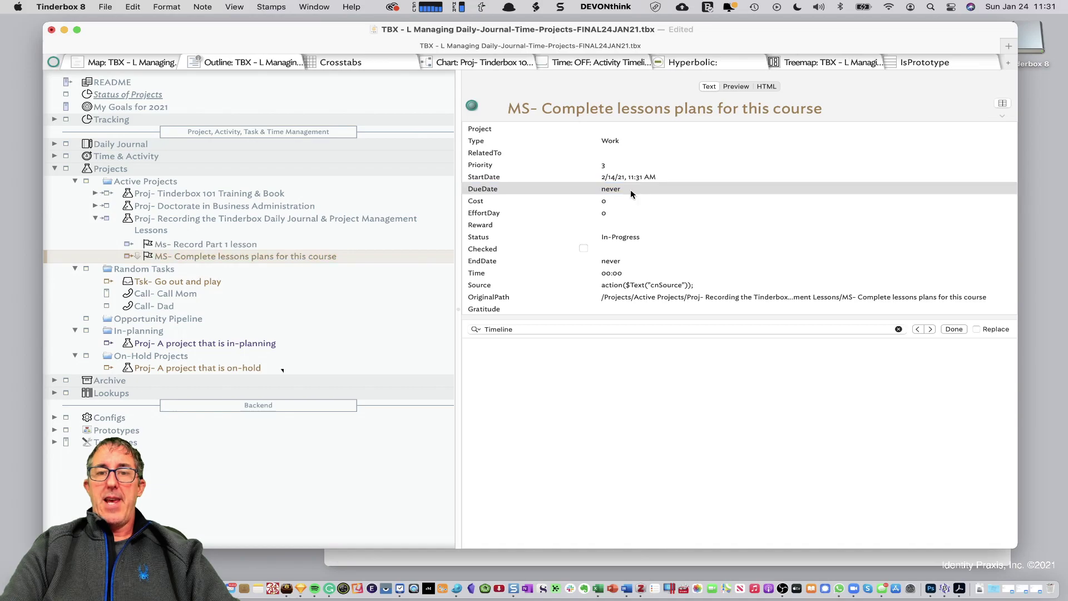
left_click(630, 189)
left_click(630, 189)
type("1/31/21")
key("Return")
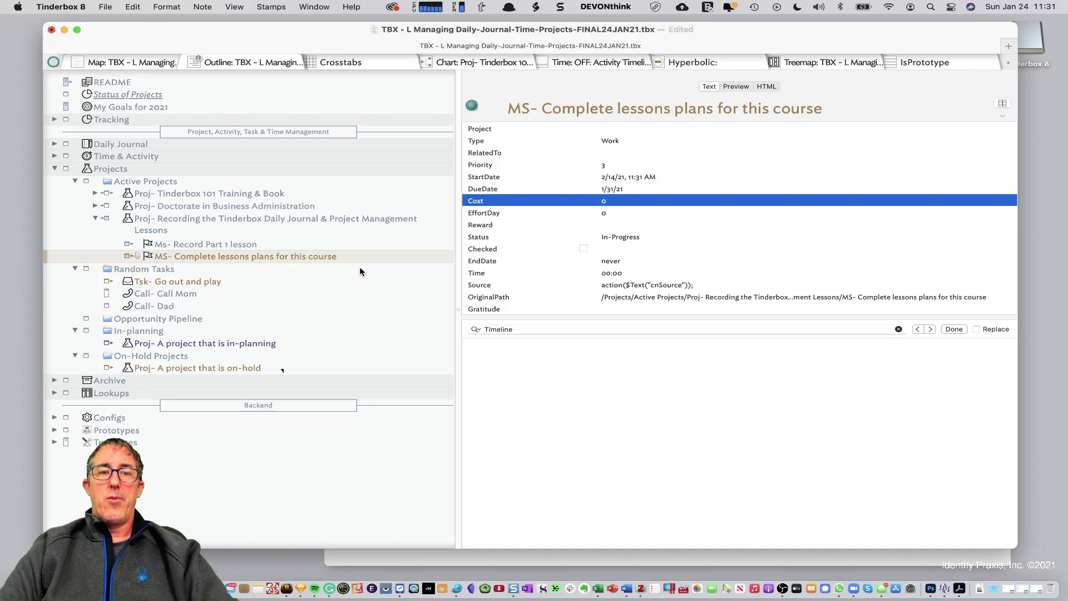
Correct the "MS- Complete lessons plans for this course" milestone's StartDate to today and its DueDate to 2/15/21
left_click(249, 246)
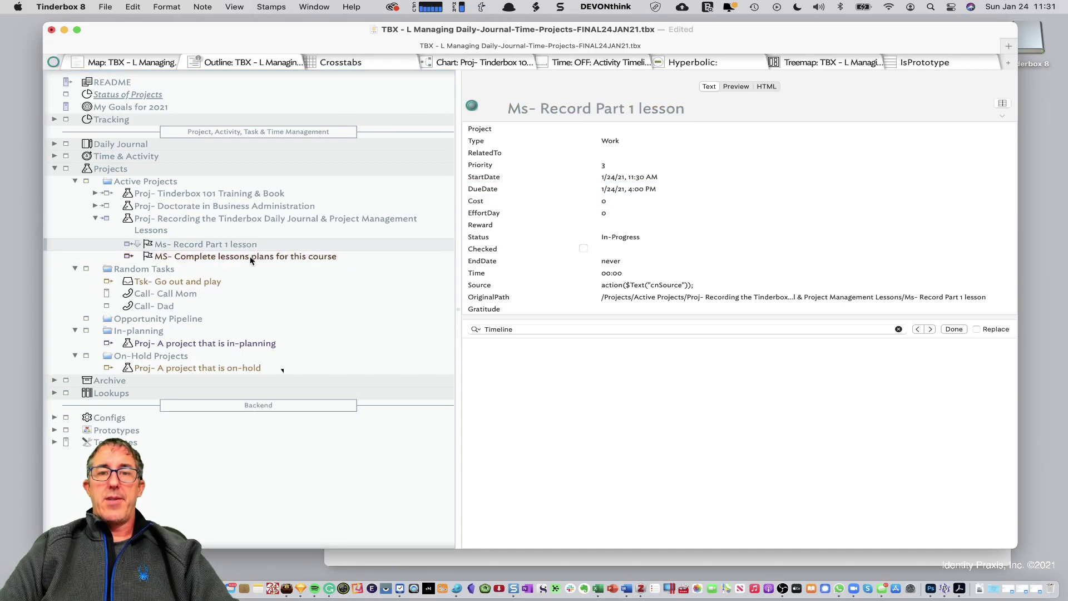
left_click(250, 257)
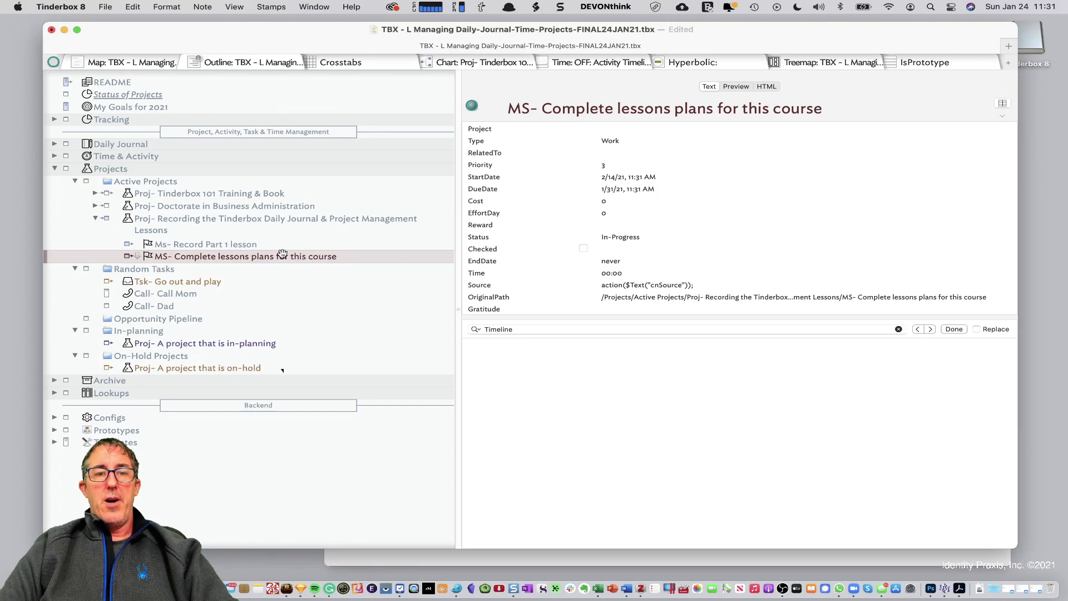
left_click(234, 245)
left_click(231, 257)
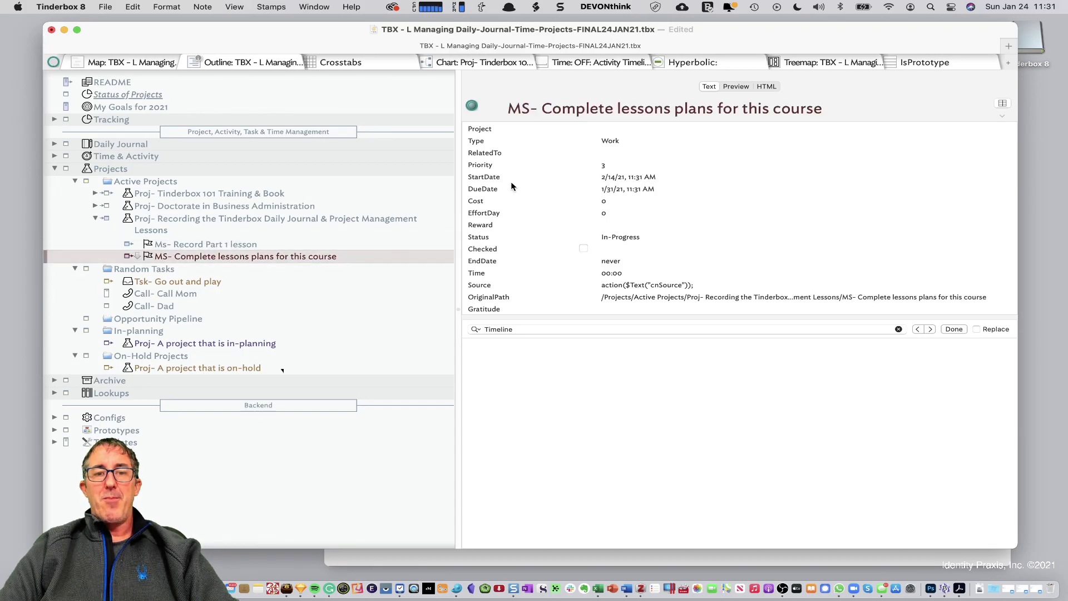
left_click(626, 176)
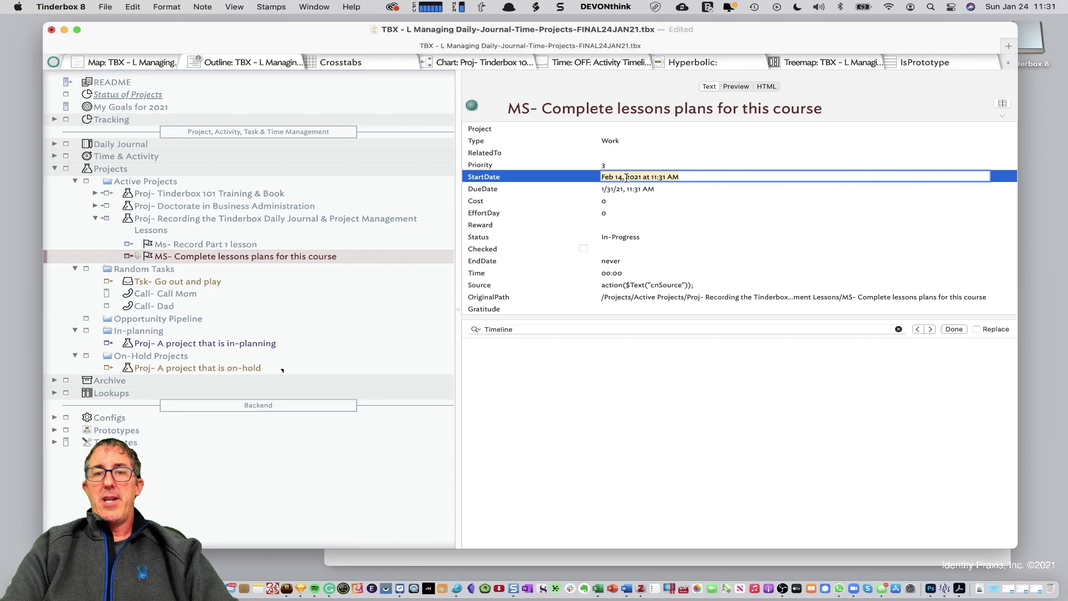
type("today")
key("Tab")
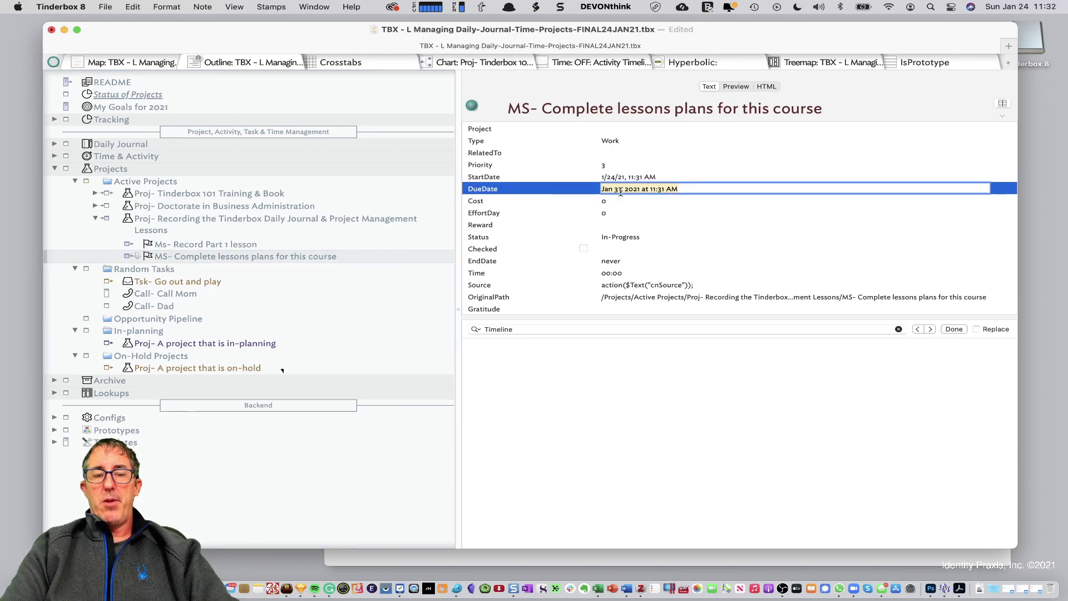
type("2/")
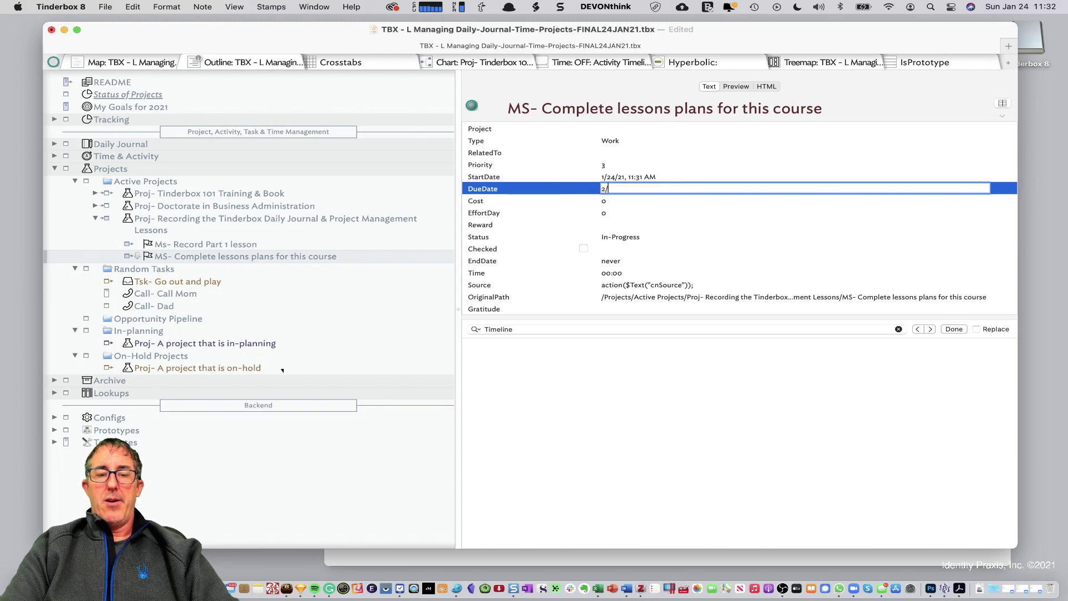
type("15/21")
key("Return")
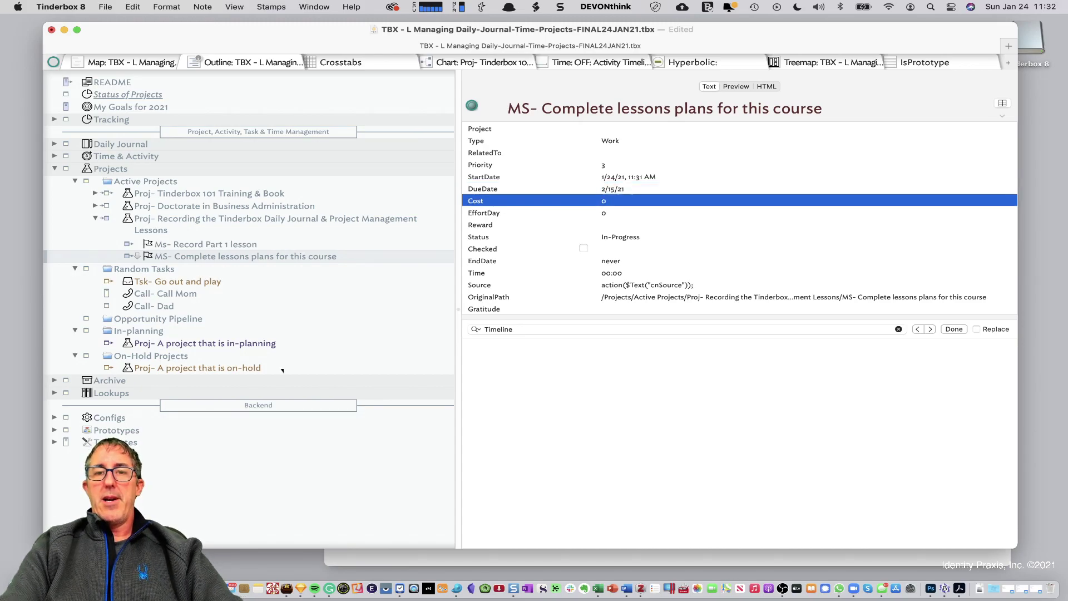
left_click(661, 189)
left_click(666, 177)
left_click(255, 253)
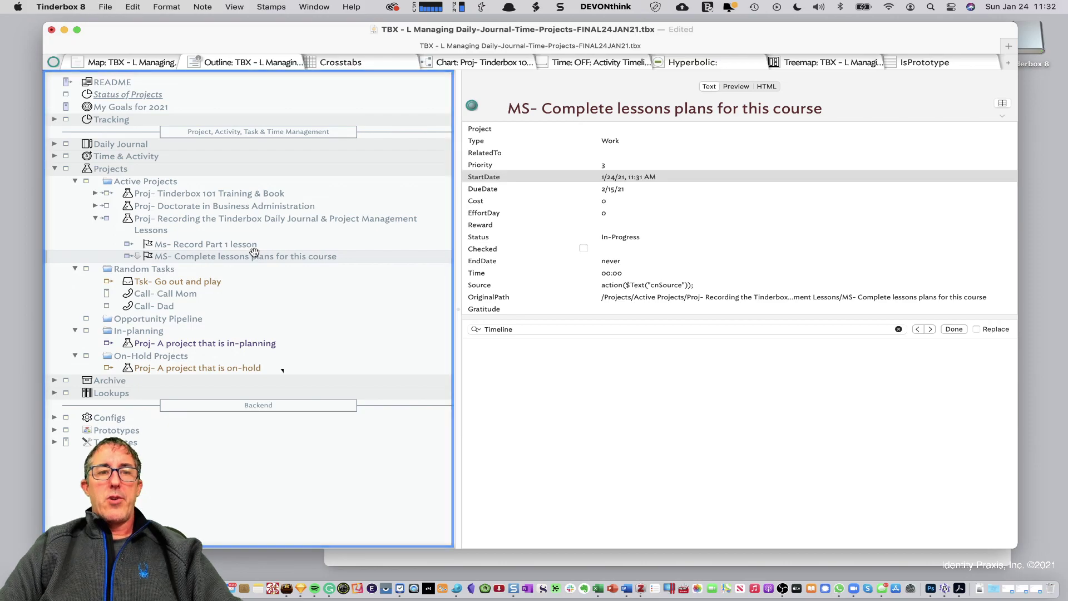
Add a note named "Market the lesson" after the lessons plans milestone and assign it the pTask prototype
left_click(238, 246)
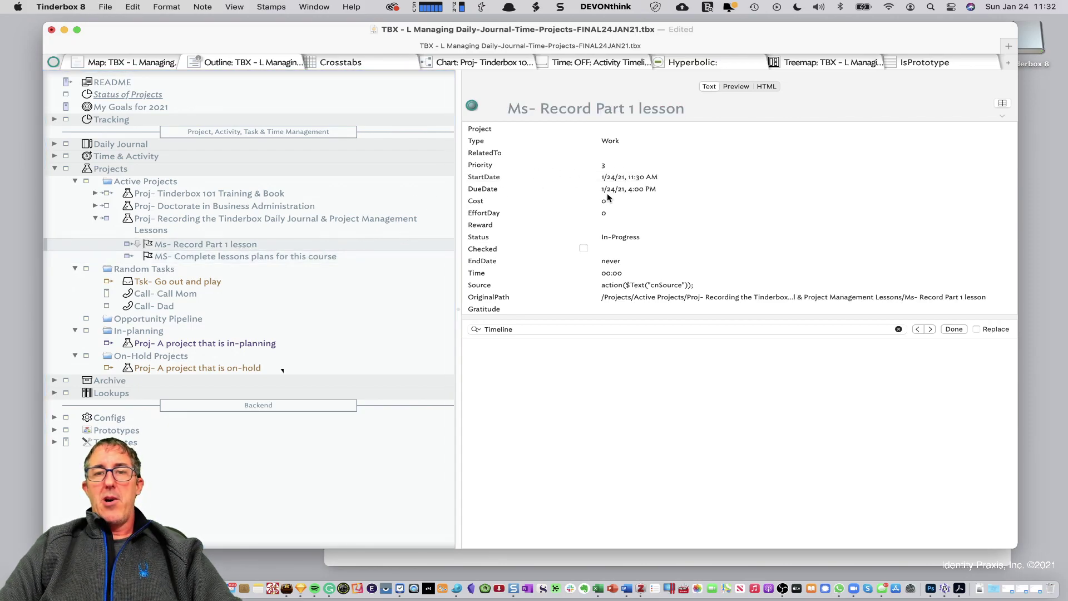
left_click(337, 268)
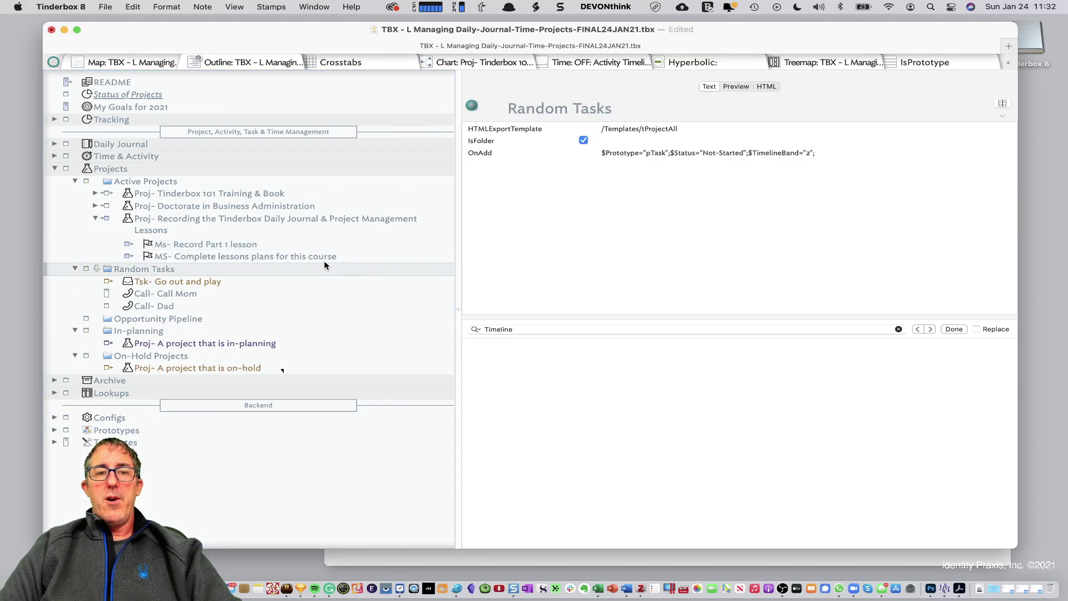
left_click(323, 256)
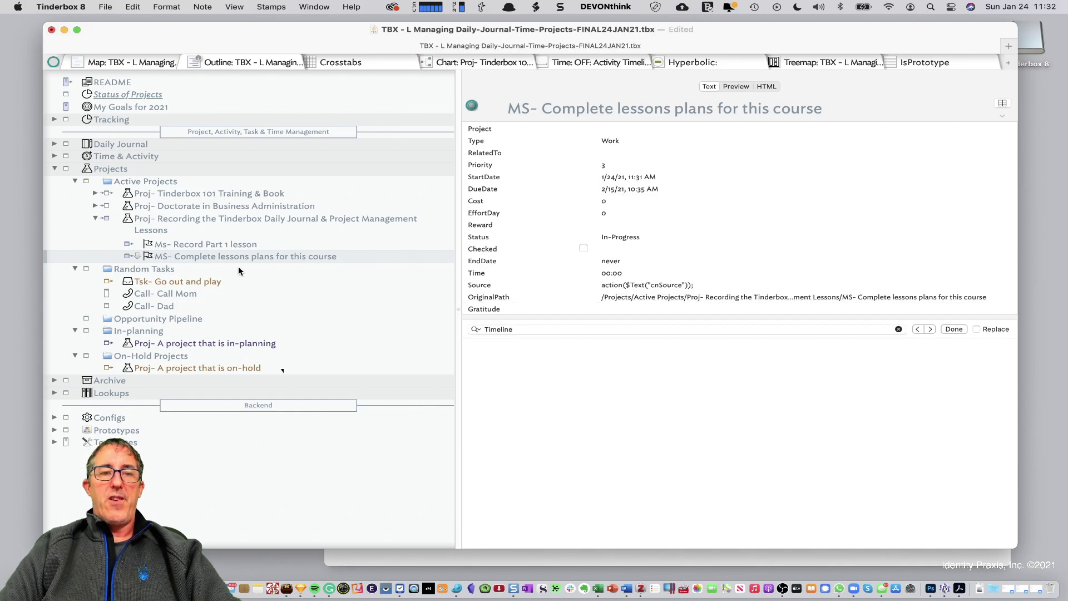
key("Return")
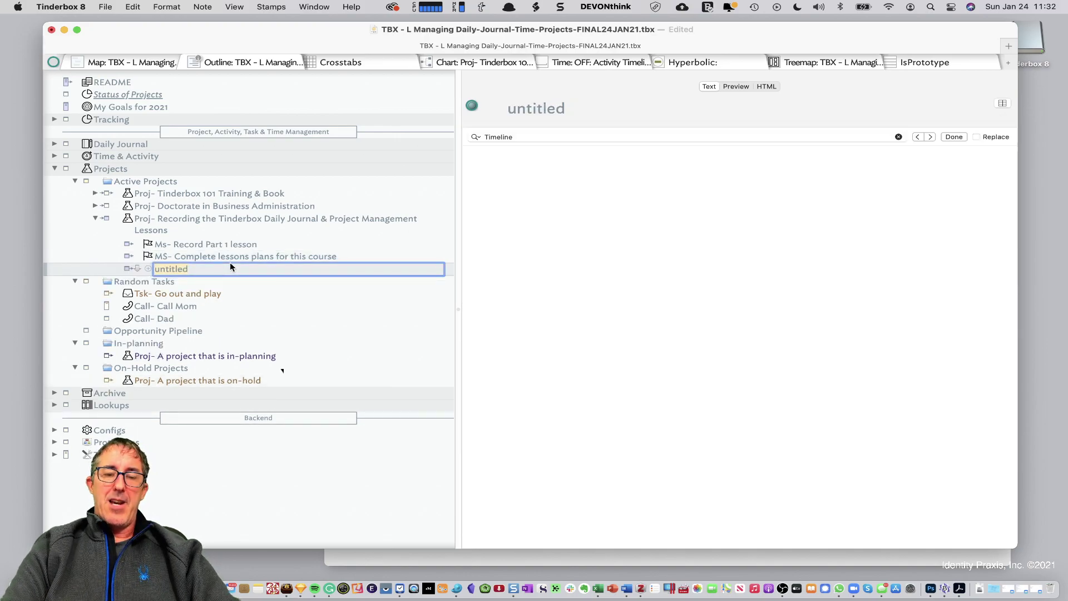
type("Market the lesson")
key("Return")
left_click(128, 269)
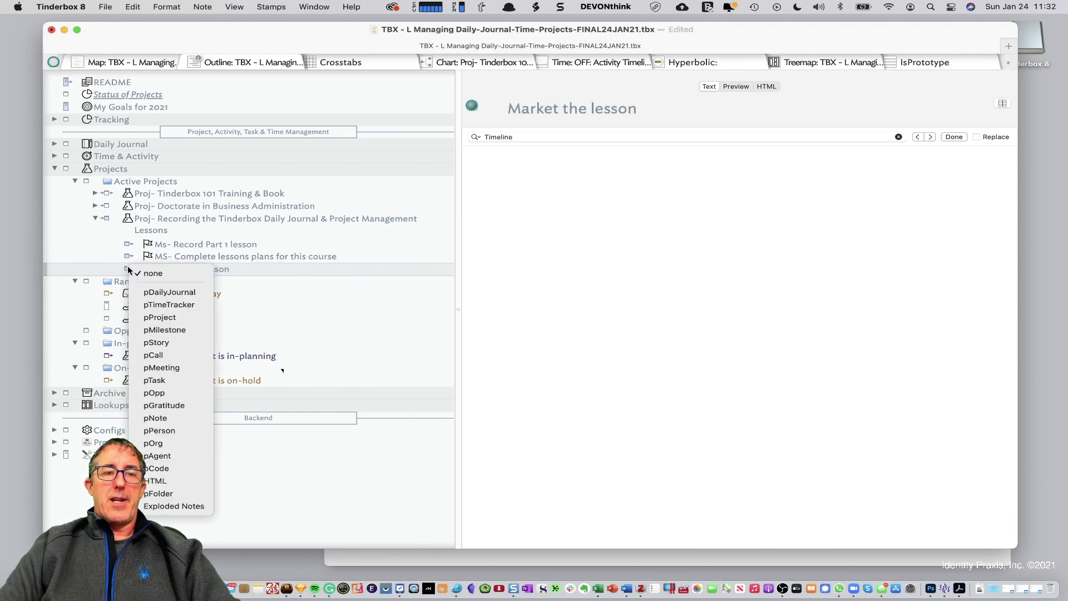
left_click(174, 380)
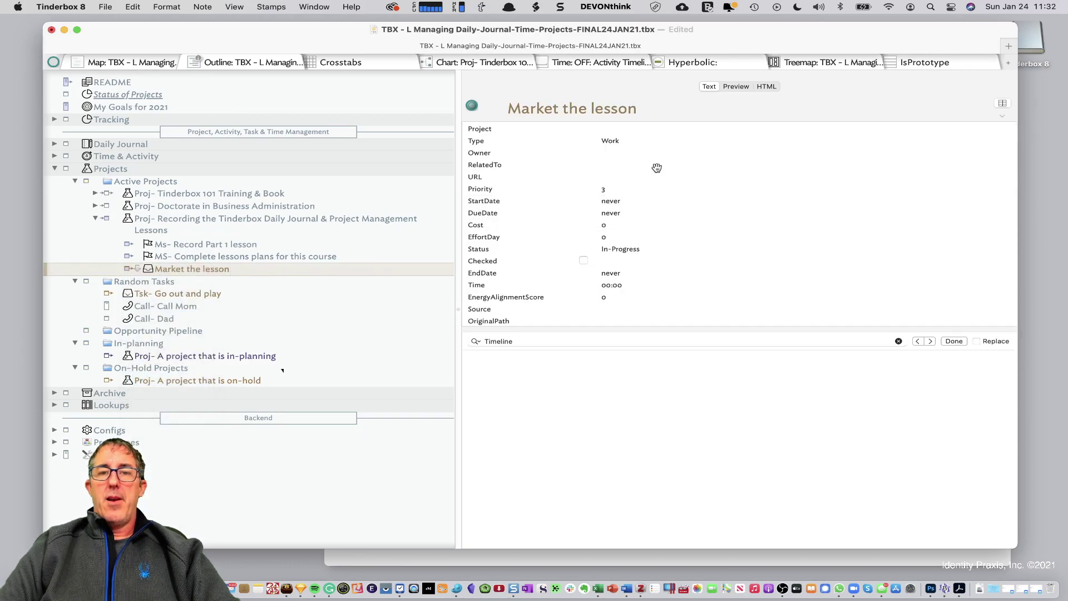
Set the "Market the lesson" task's DueDate to 3/1/21
left_click(612, 213)
type("3/1/21")
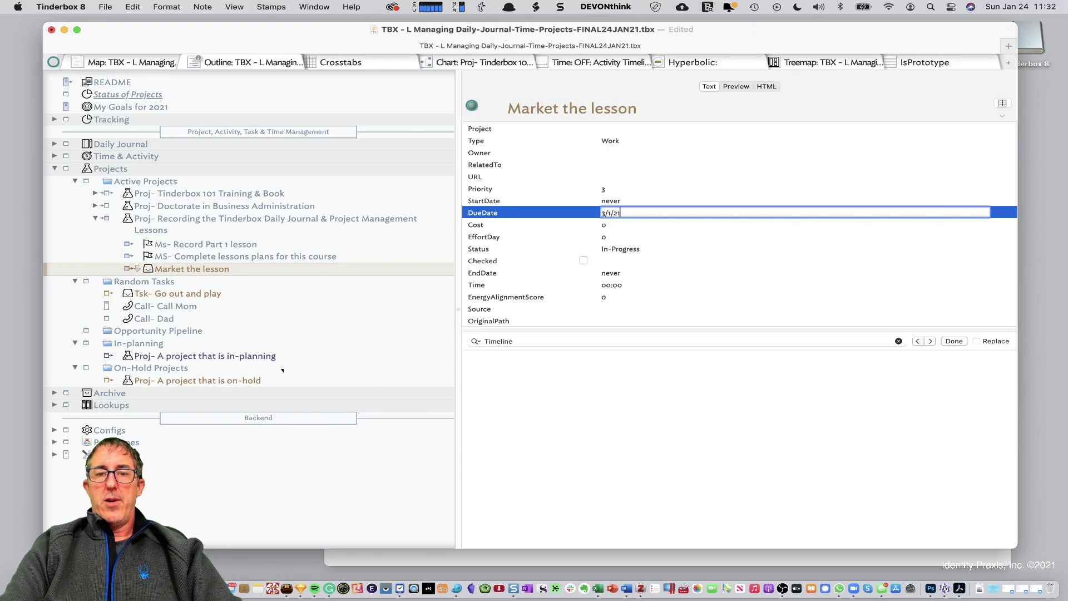
key("Tab")
left_click(196, 268)
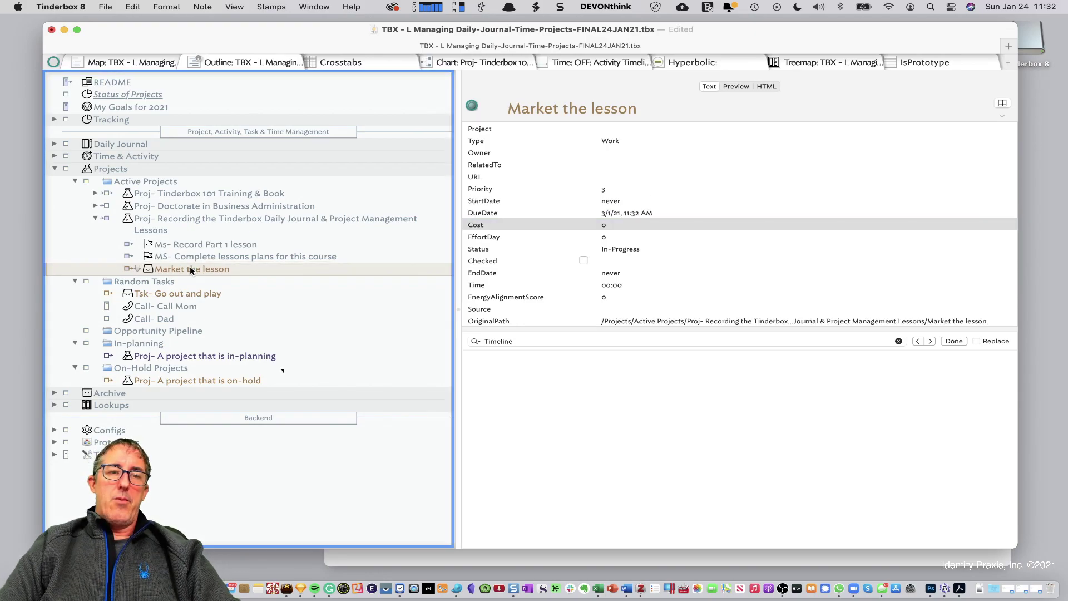
Add a note after "Market the lesson" for calling a contact, prefixed "Call-", and assign it the pCall prototype
key("Up")
key("Down")
key("Return")
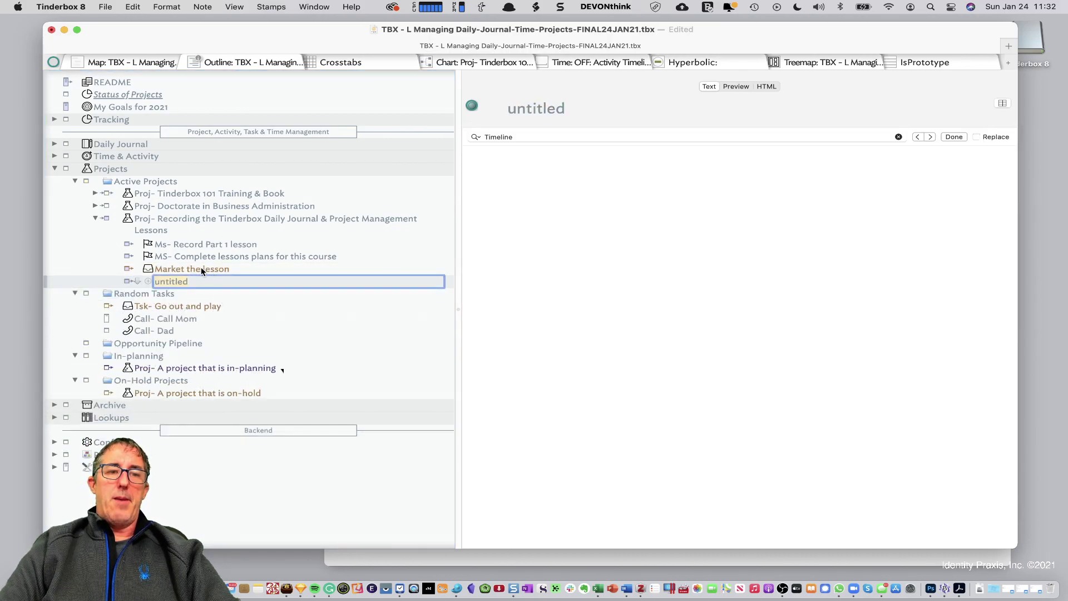
type("Call")
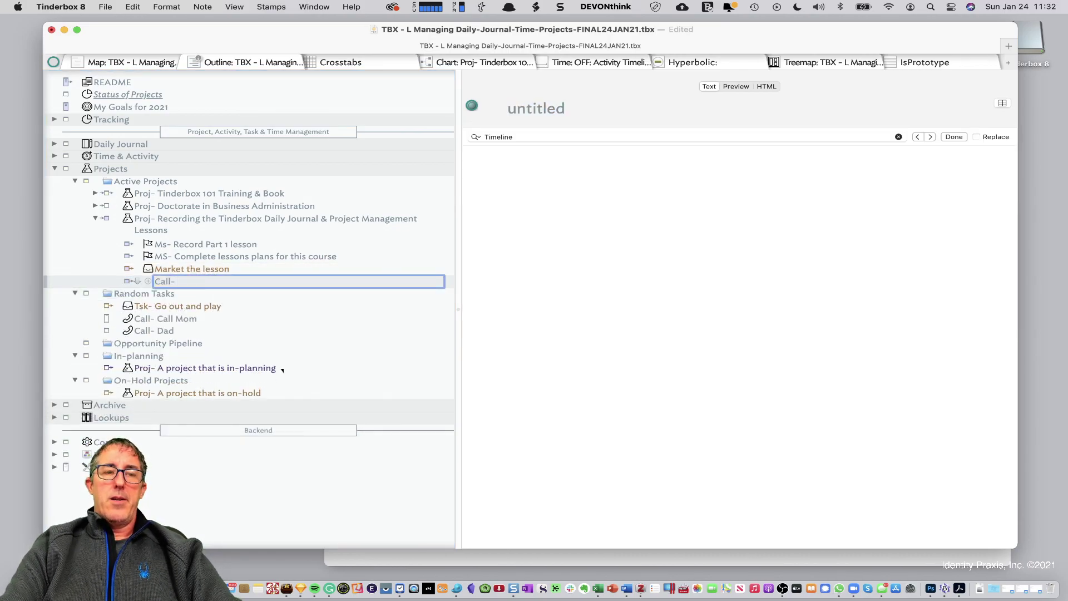
type("- Give Mark A. a call")
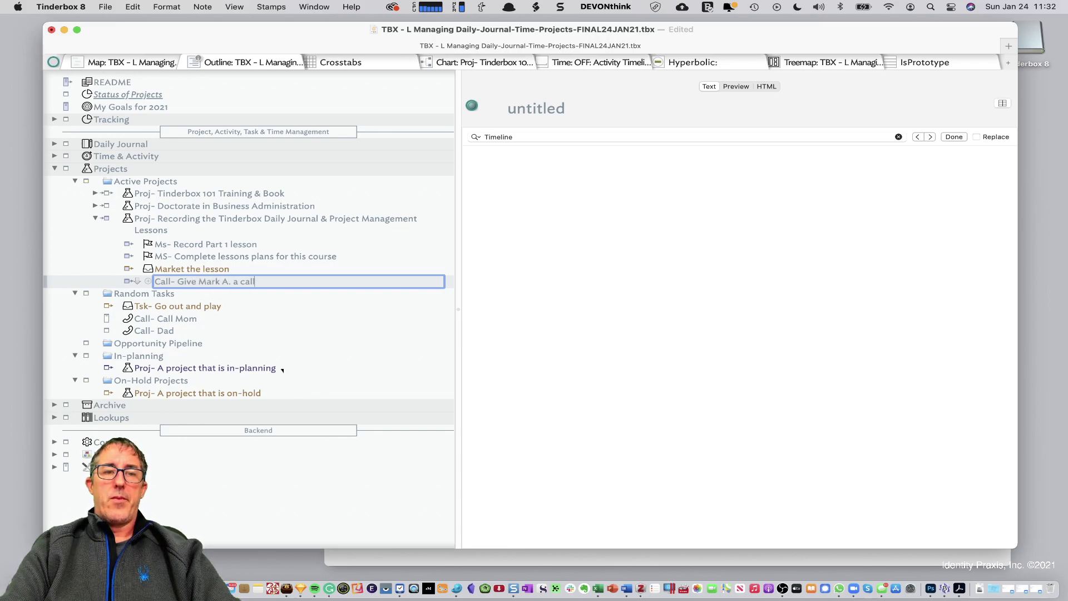
key("Return")
left_click(128, 285)
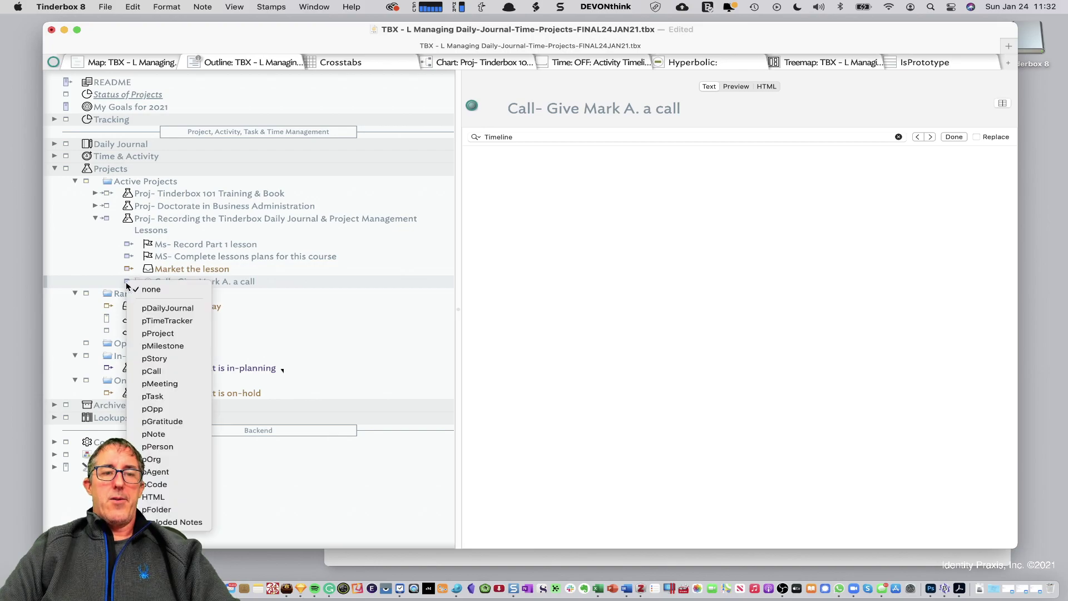
left_click(150, 371)
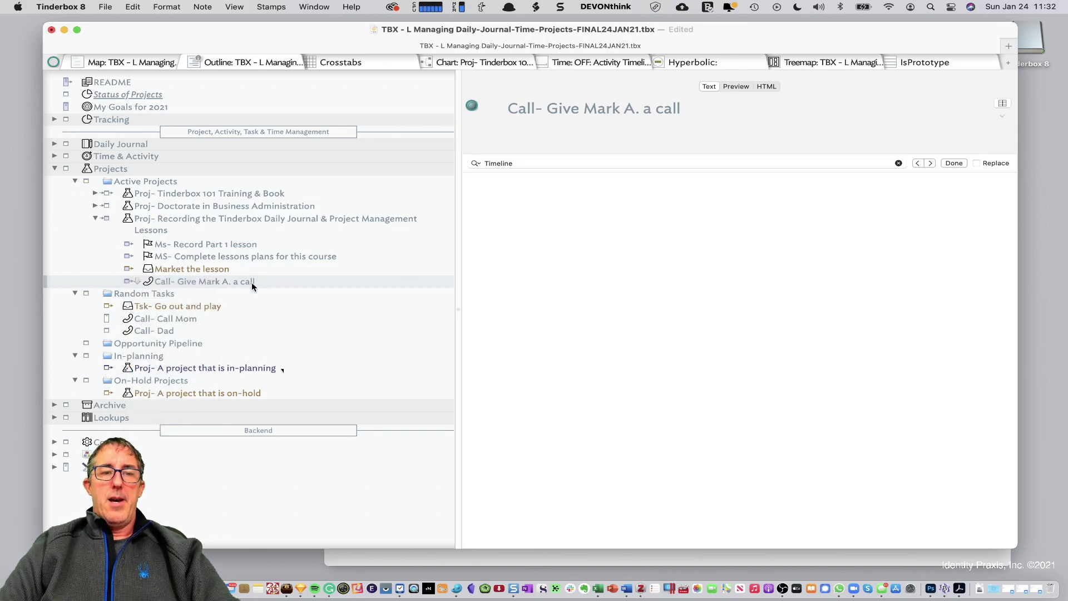
Set the new call note's DueDate to 4/1/21
left_click(620, 189)
left_click(622, 189)
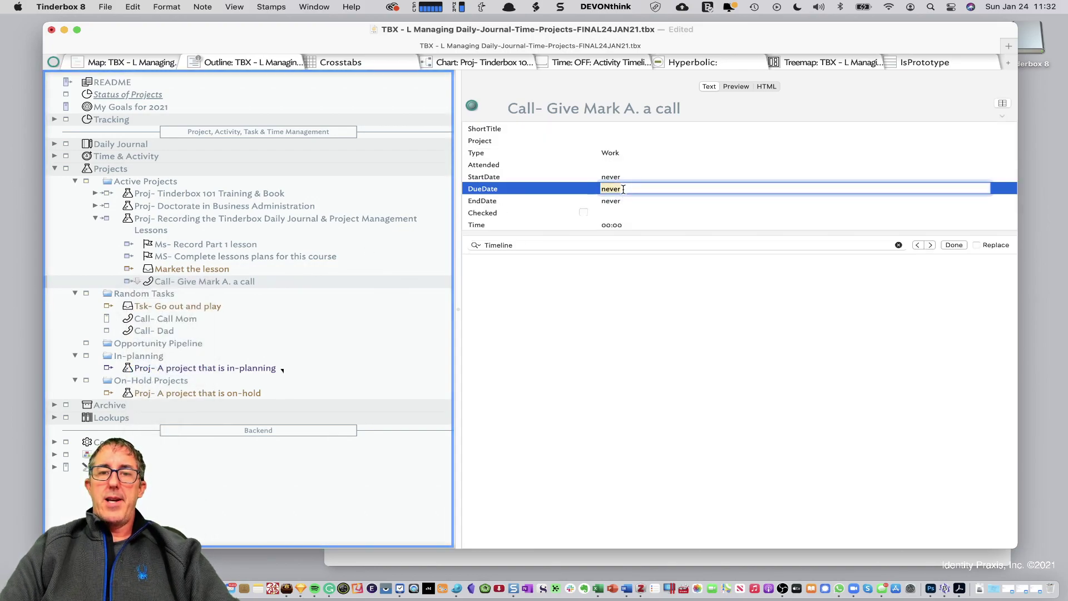
type("4/1/21")
key("Tab")
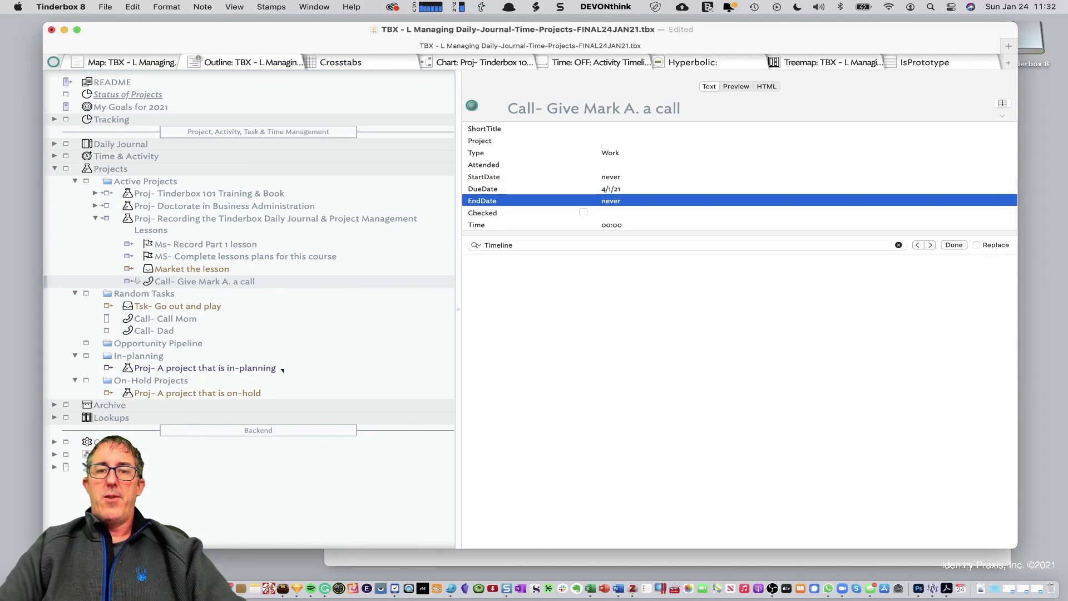
Review the prototypes available for the project's items and the StartDate and DueDate of the lesson recording project
left_click(212, 269)
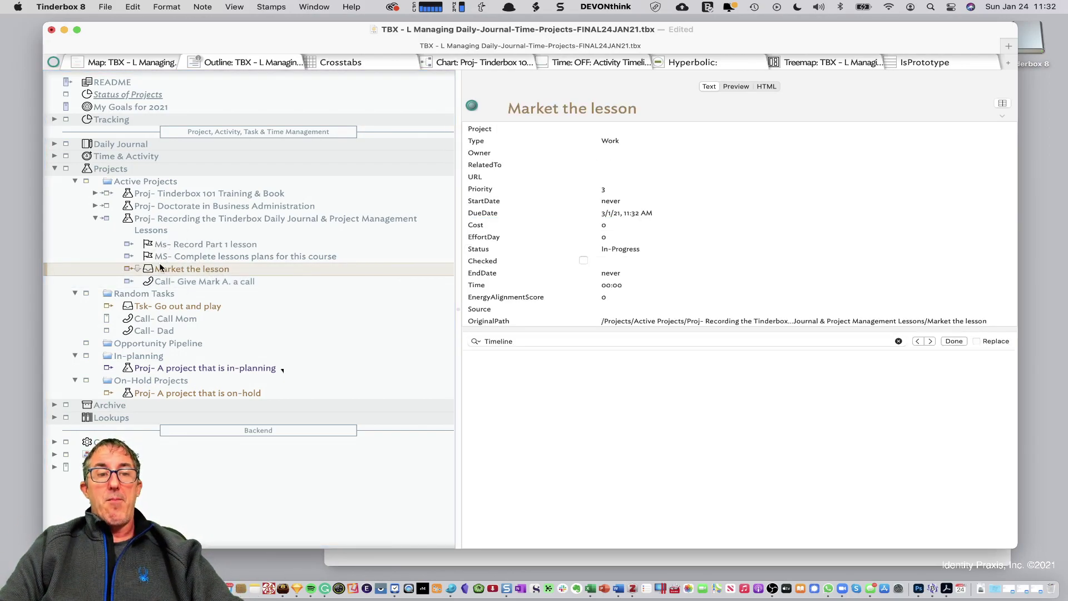
left_click(124, 284)
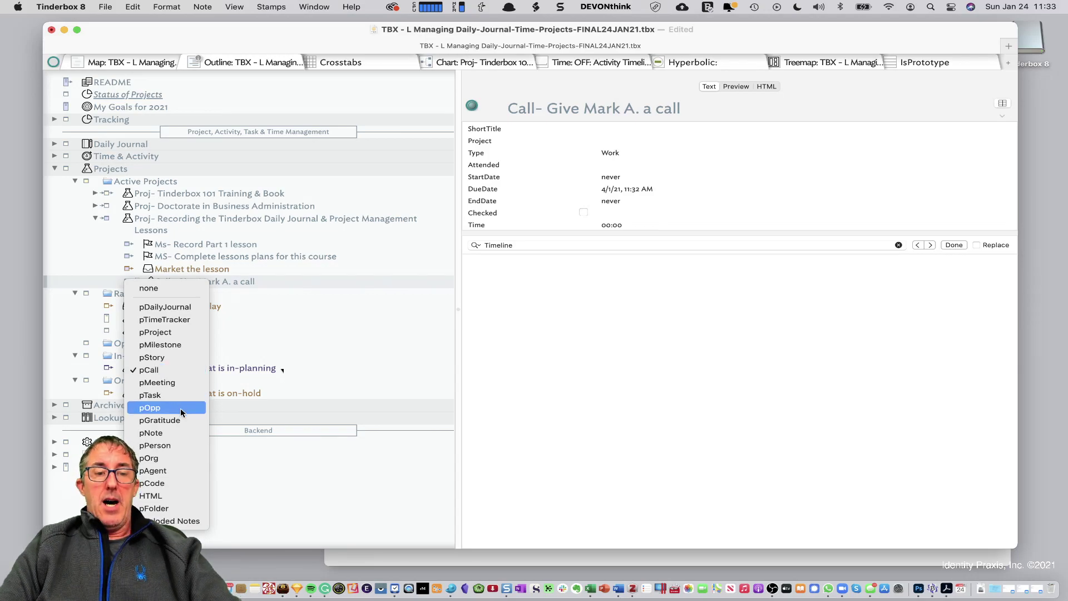
left_click(221, 252)
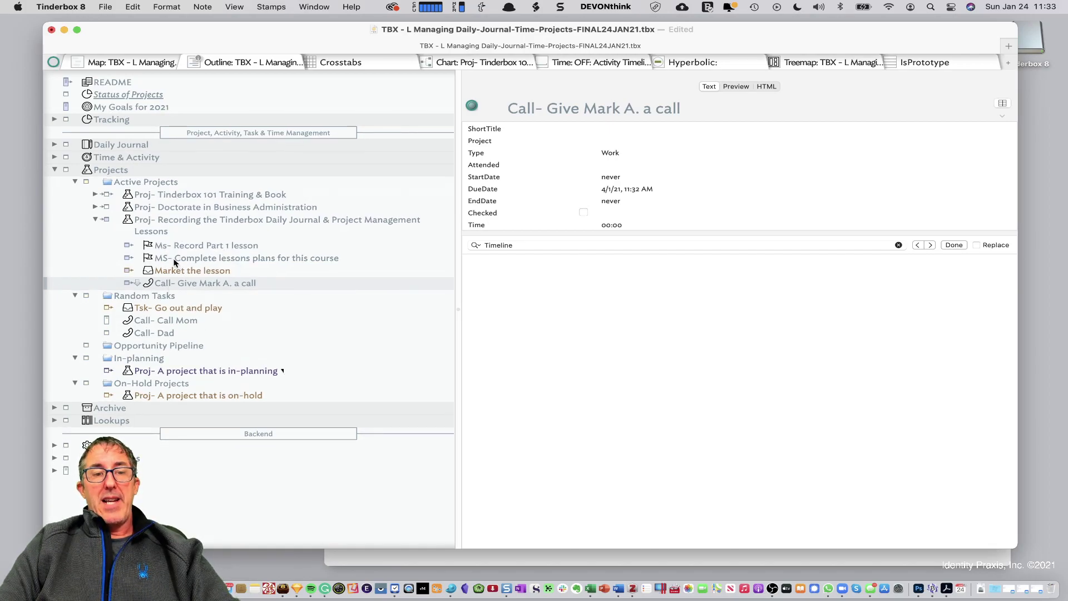
left_click(175, 219)
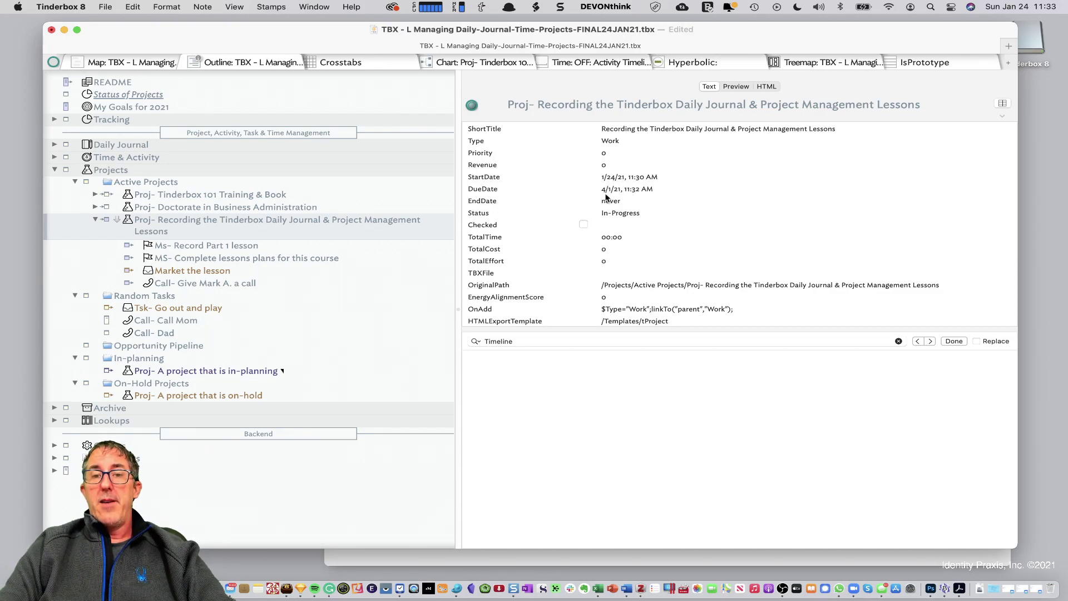
Add a note named "MS- template" after the Record Part 1 lesson milestone
left_click(239, 246)
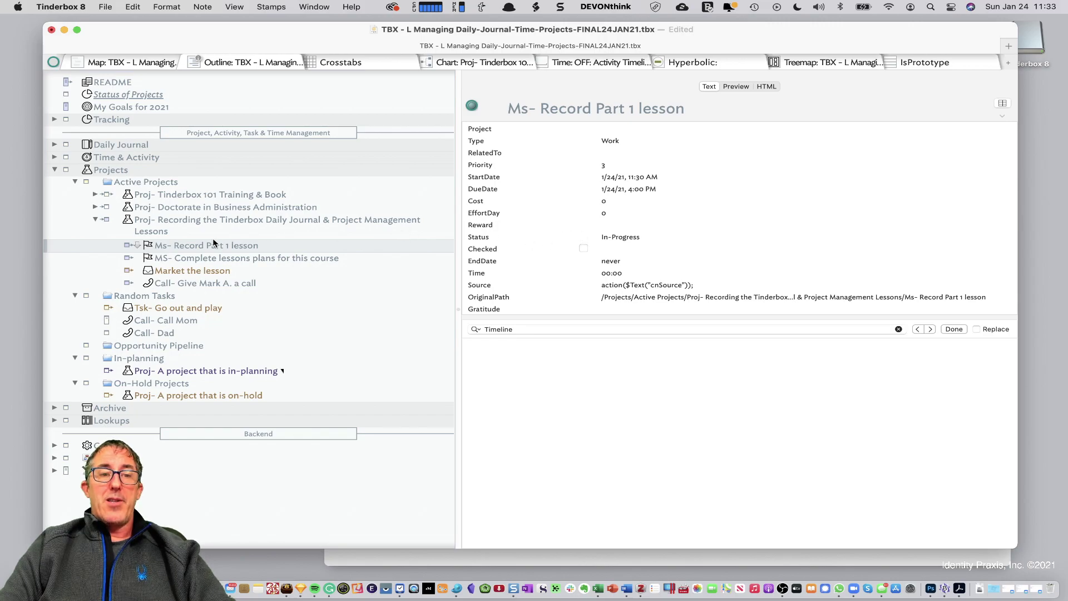
key("Return")
type("MS")
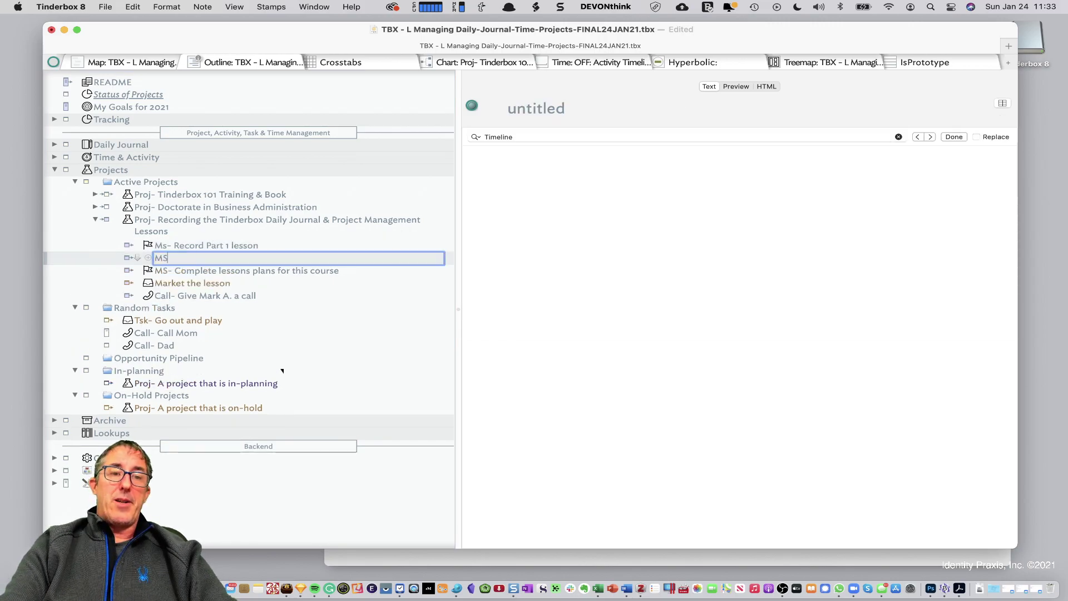
type("- template")
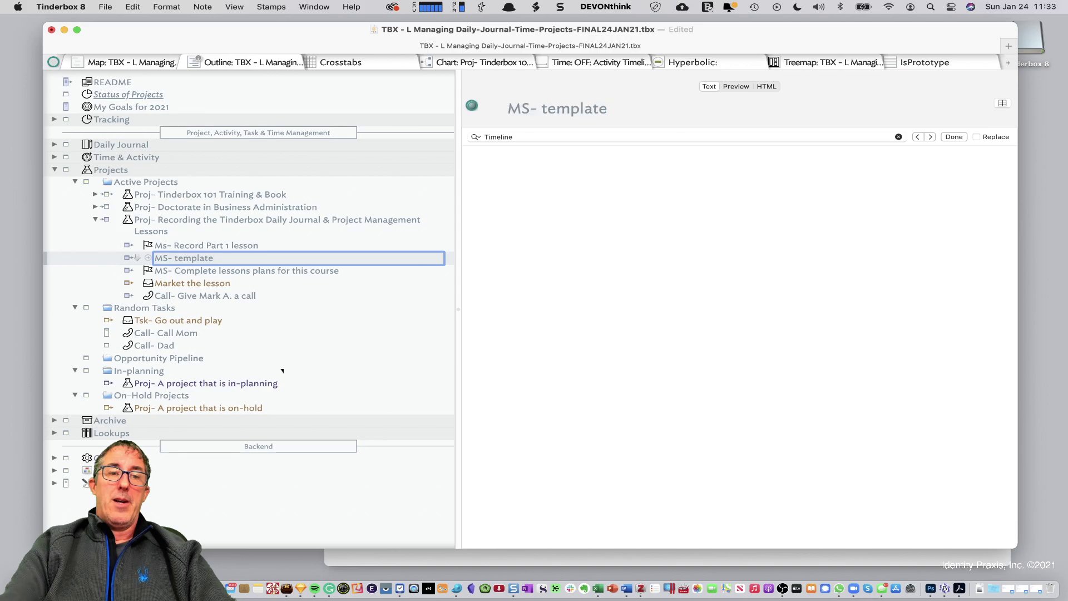
key("Return")
Move the "MS- template" note above the Record Part 1 lesson milestone and assign it the pMilestone prototype
left_click(175, 266)
left_click_drag(174, 261, 217, 239)
left_click(127, 249)
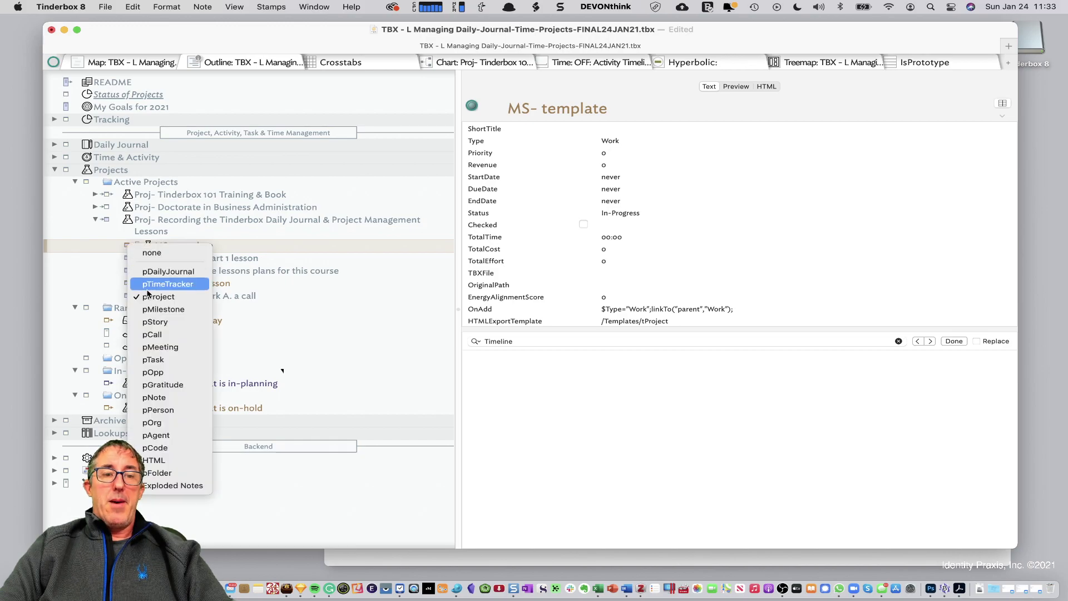
left_click(160, 310)
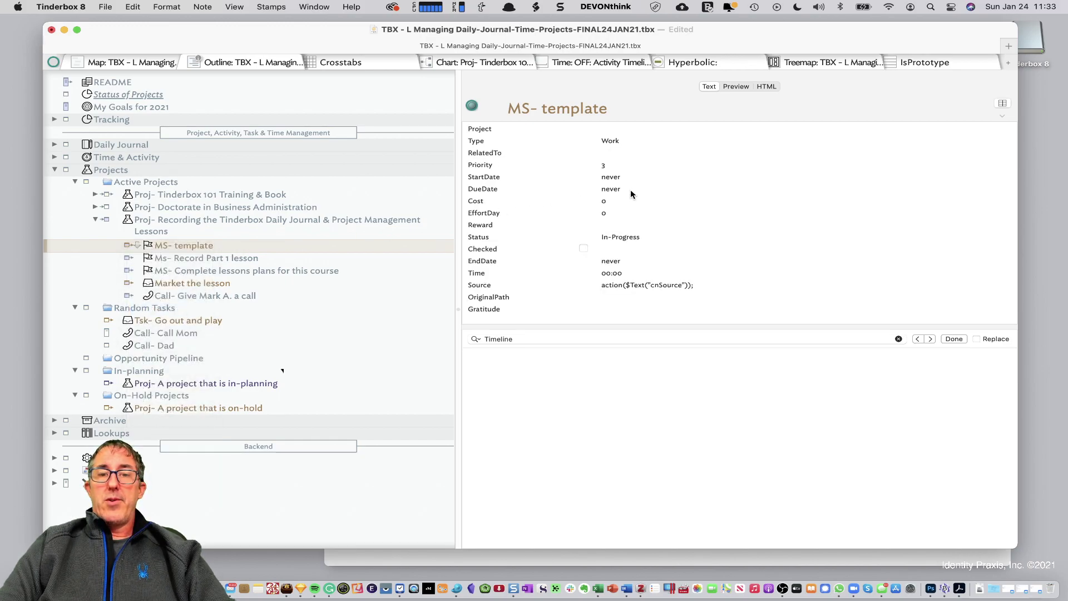
Set the "MS- template" milestone's StartDate to 1/2/21 and its DueDate to now
left_click(623, 176)
type("1/2/21")
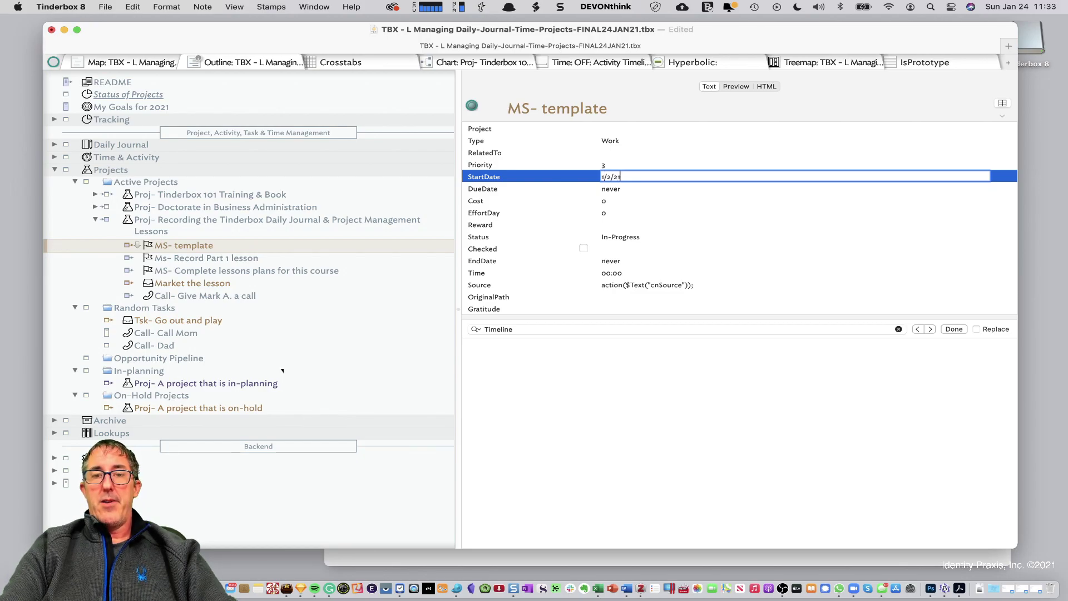
key("Return")
left_click(643, 189)
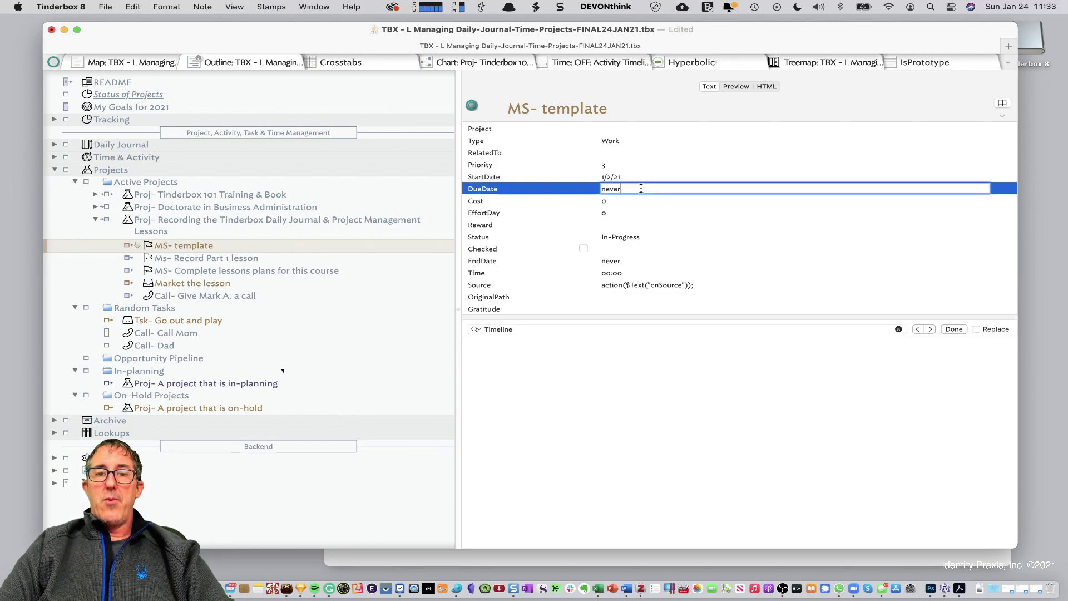
type("now")
key("Return")
left_click(655, 214)
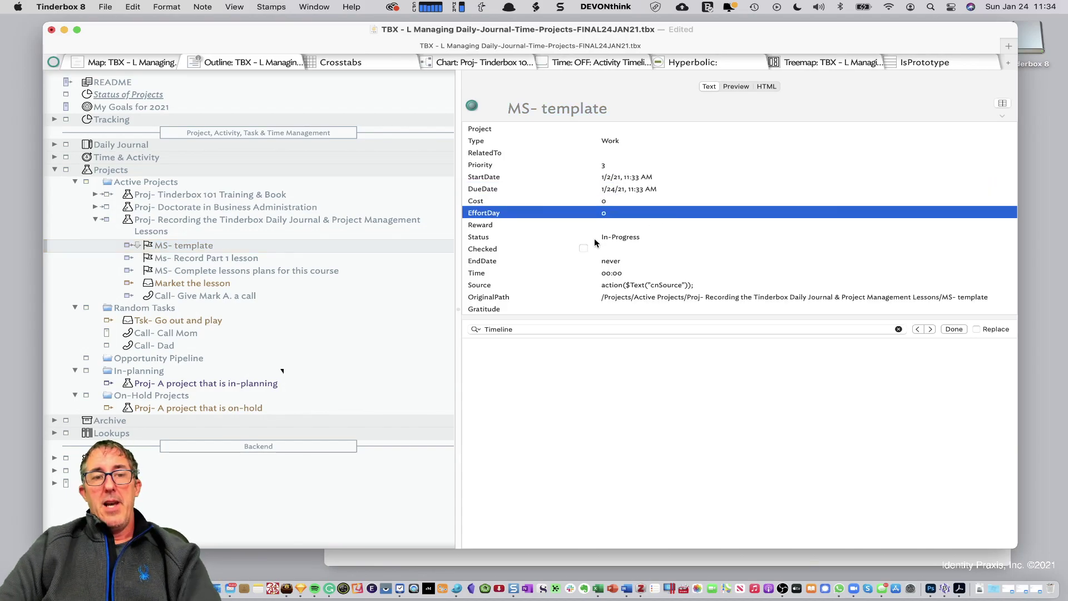
Mark the "MS- template" milestone as checked, inspect its Time value, and uncheck it again
left_click(583, 249)
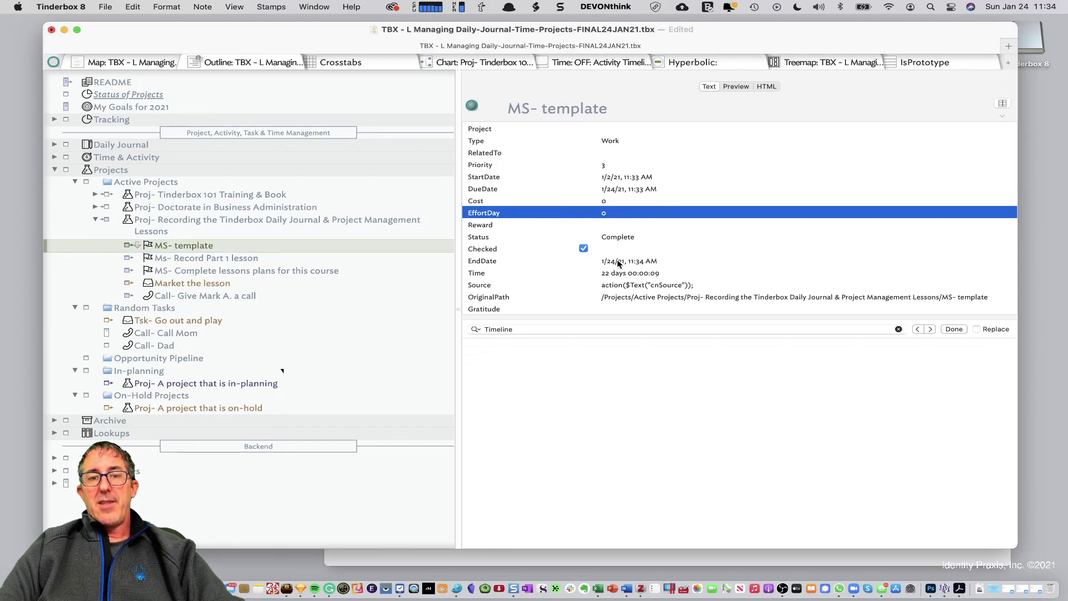
left_click(609, 275)
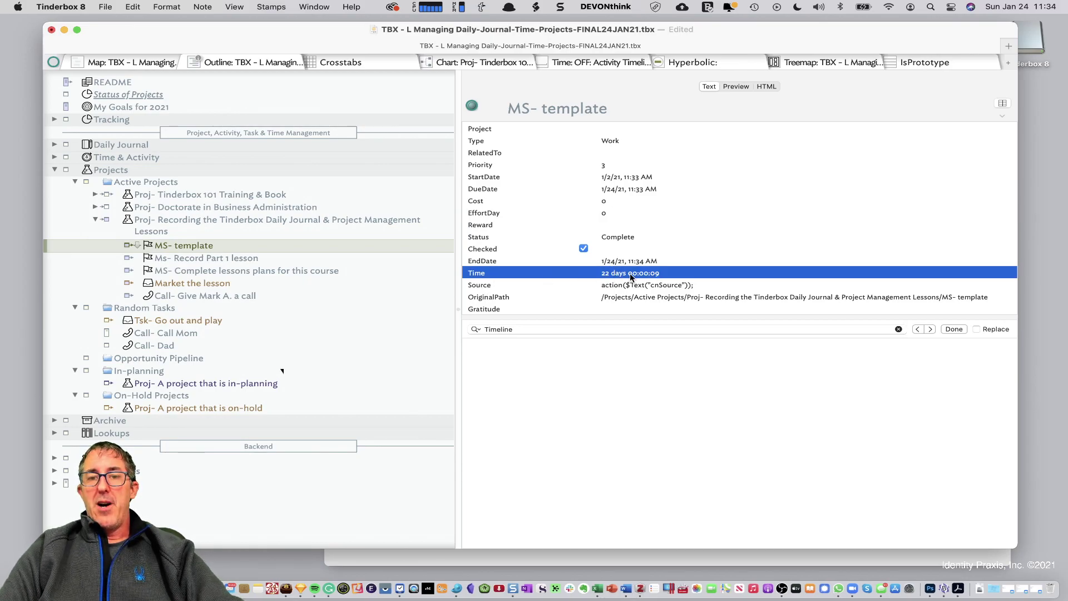
left_click(583, 248)
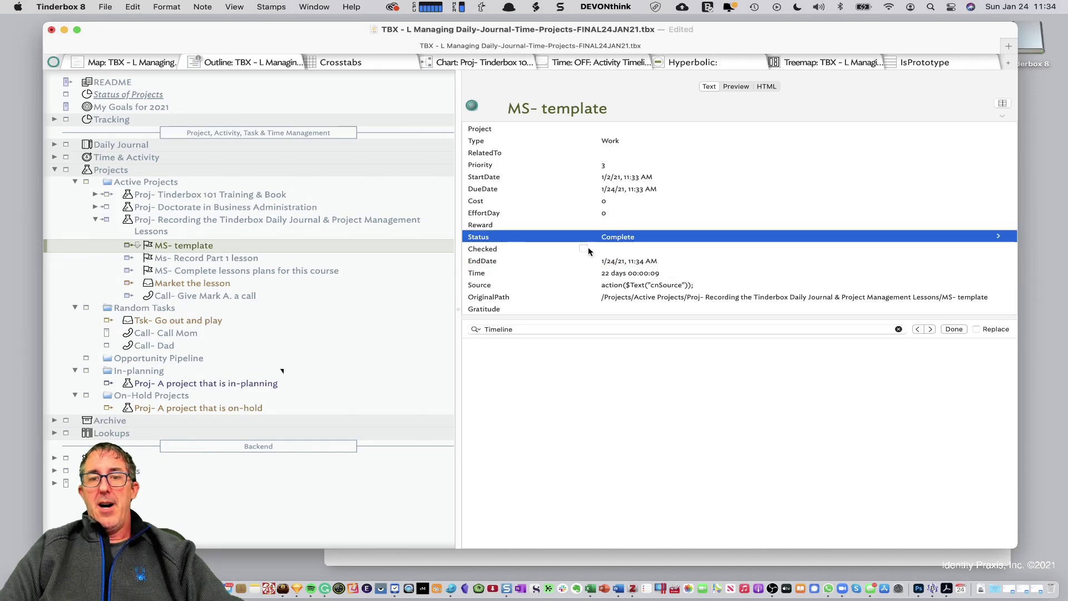
left_click(615, 271)
left_click(631, 272)
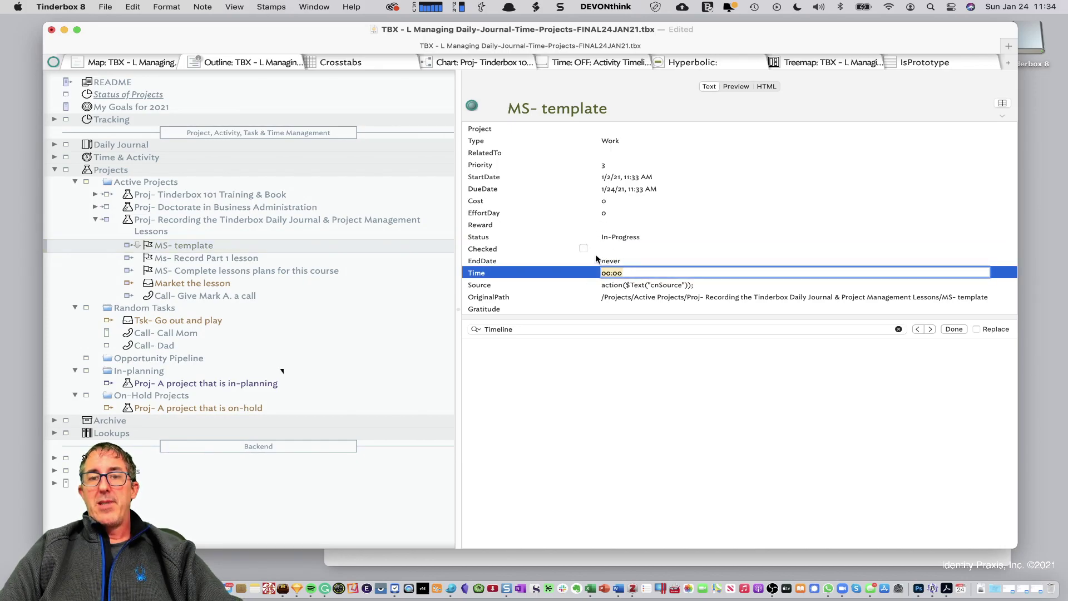
Recheck the "MS- template" milestone, clearing and restoring its Checked state once more to recalculate its Time
left_click(584, 249)
left_click(612, 272)
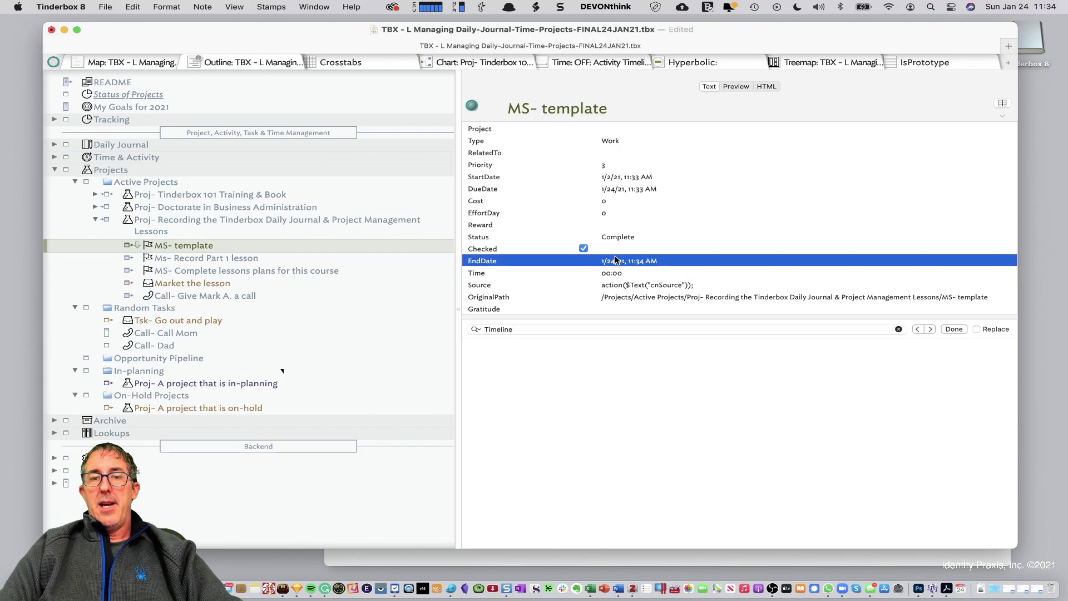
left_click(214, 257)
left_click(211, 246)
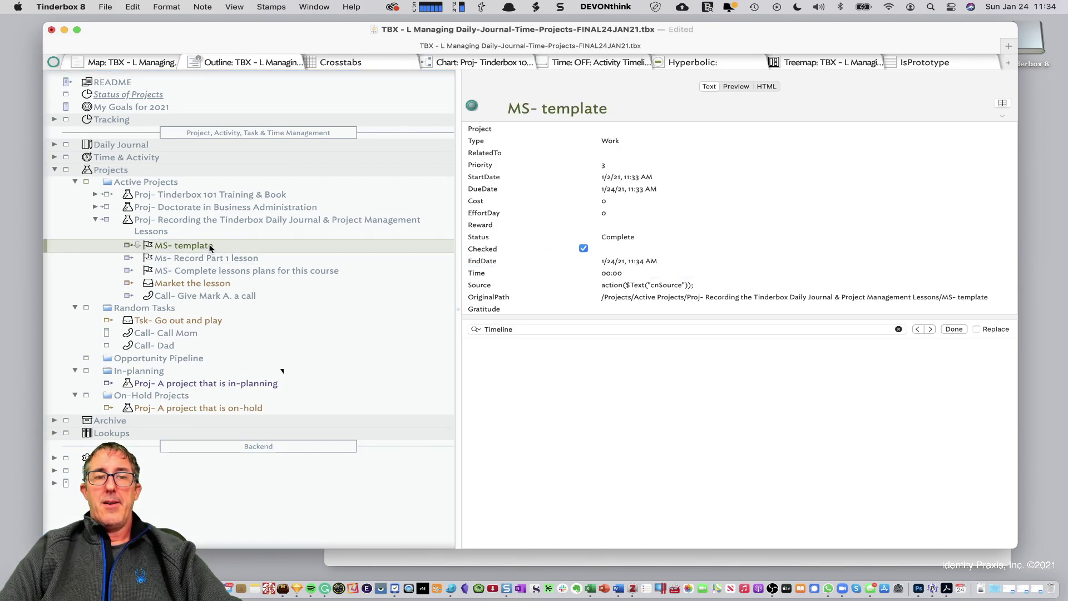
left_click(584, 253)
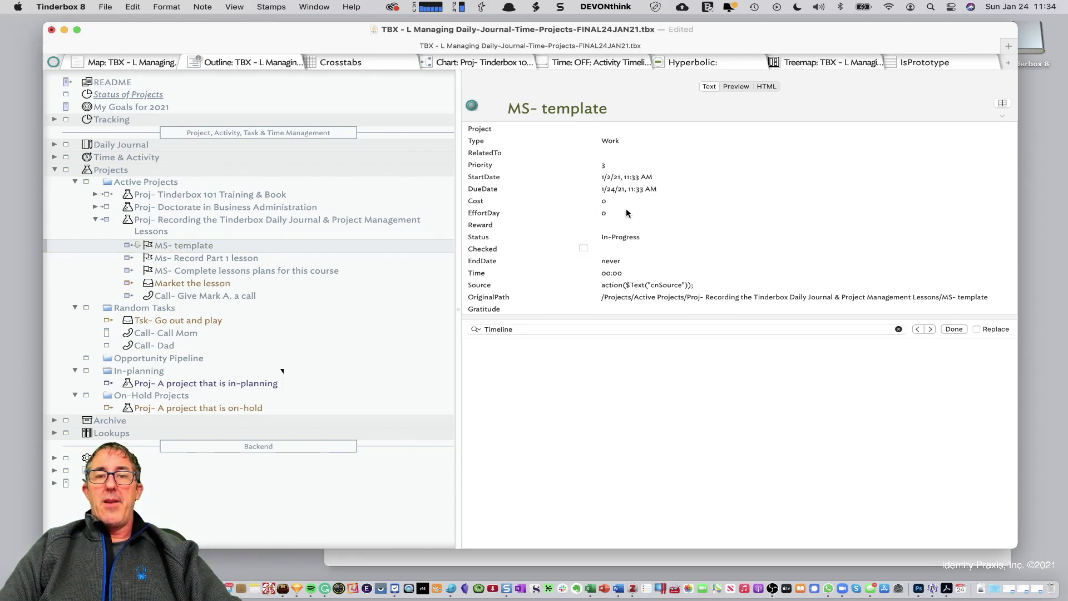
left_click(584, 249)
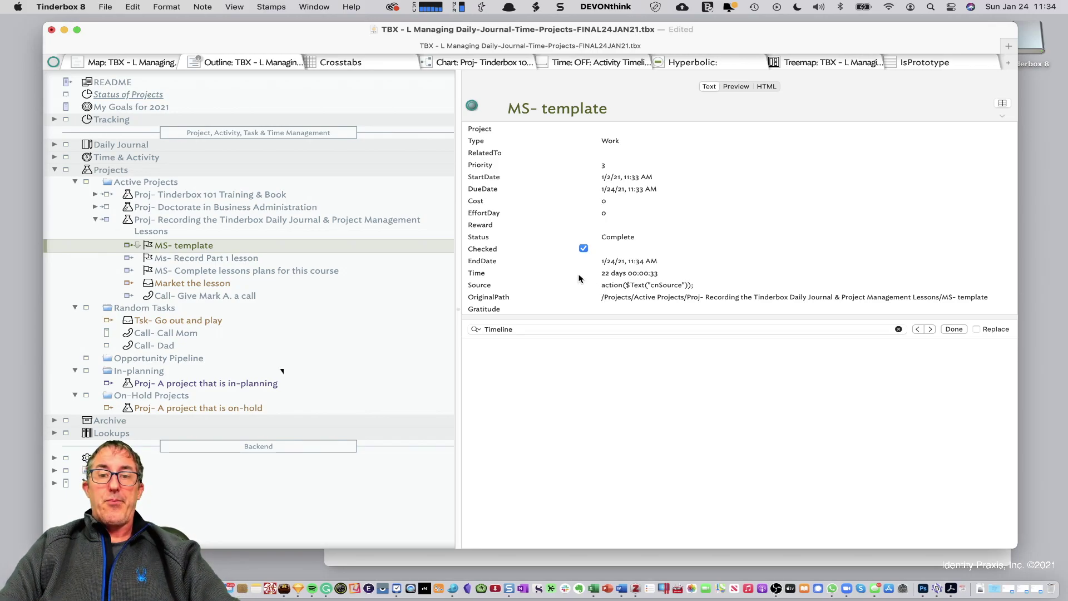
Review the attributes of the Record Part 1 lesson milestone and the dates and totals of its parent project
left_click(216, 259)
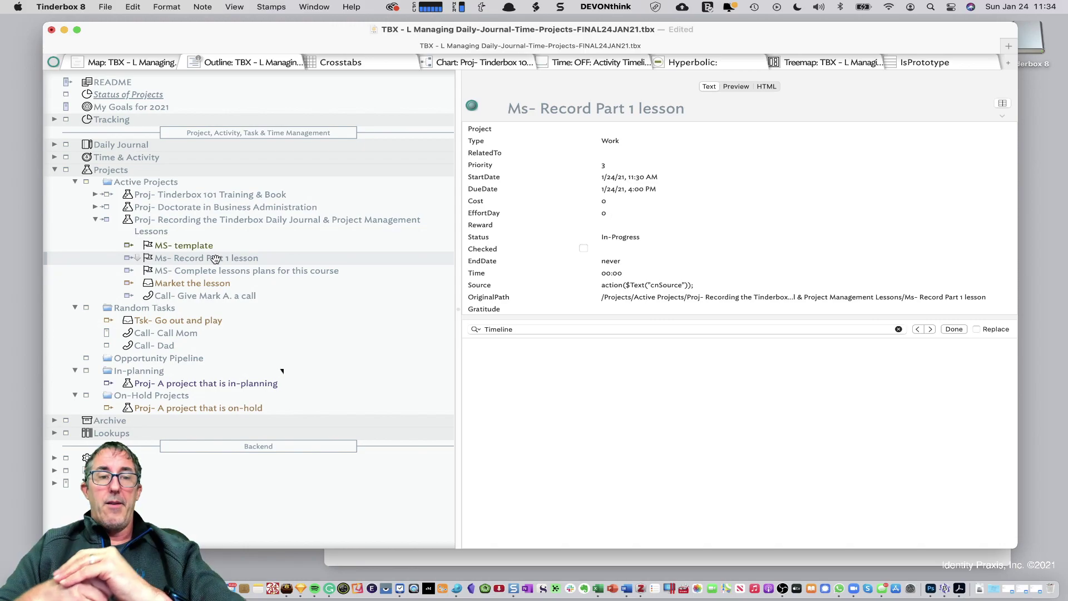
left_click(190, 218)
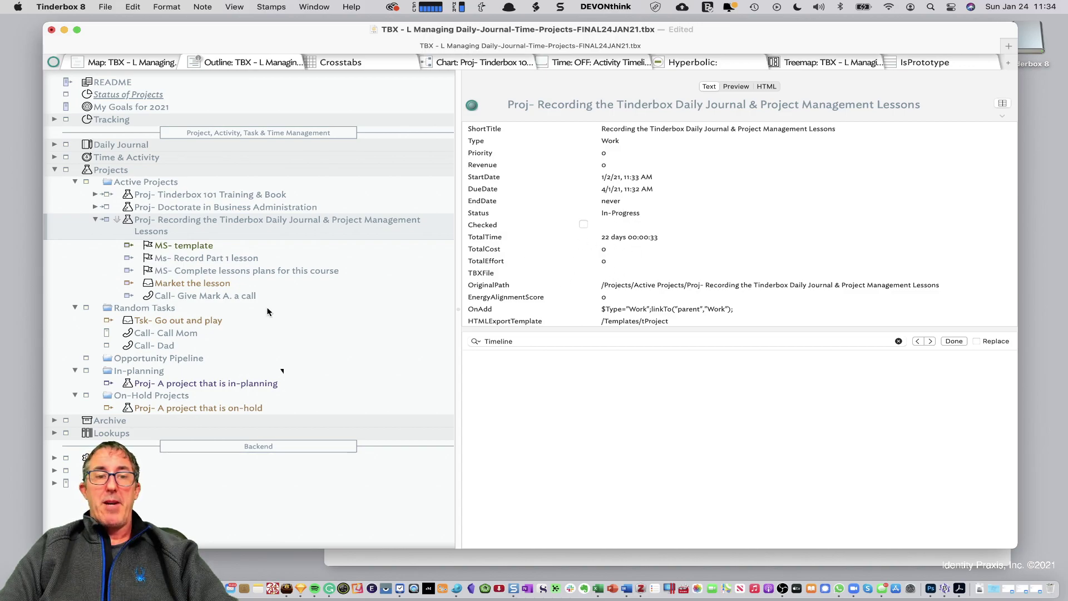
Set the Record Part 1 lesson milestone's EffortDay to .5 and its Cost to 100
left_click(189, 257)
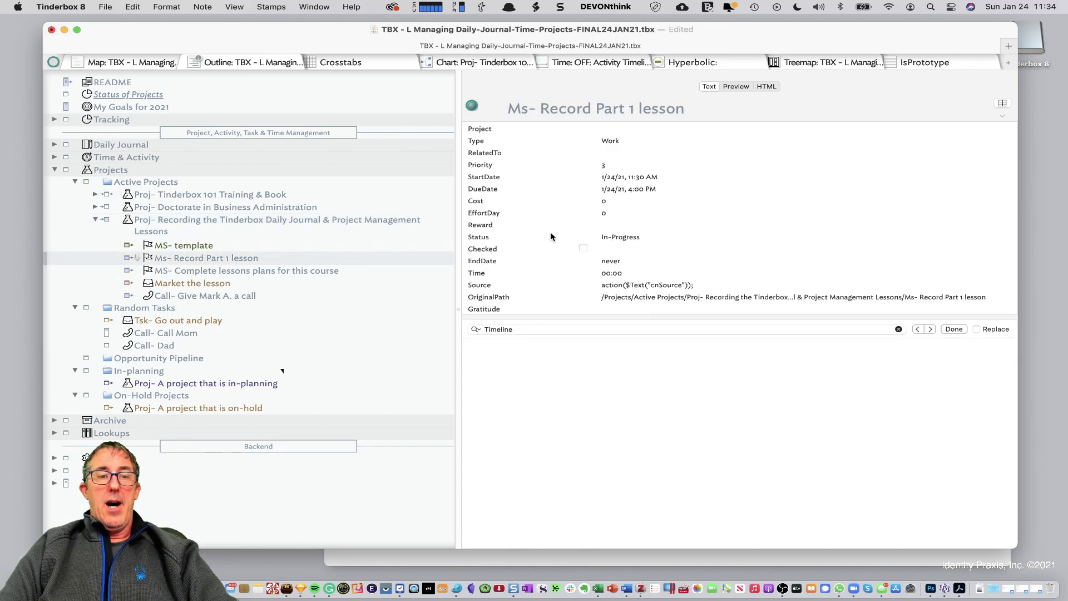
left_click(610, 214)
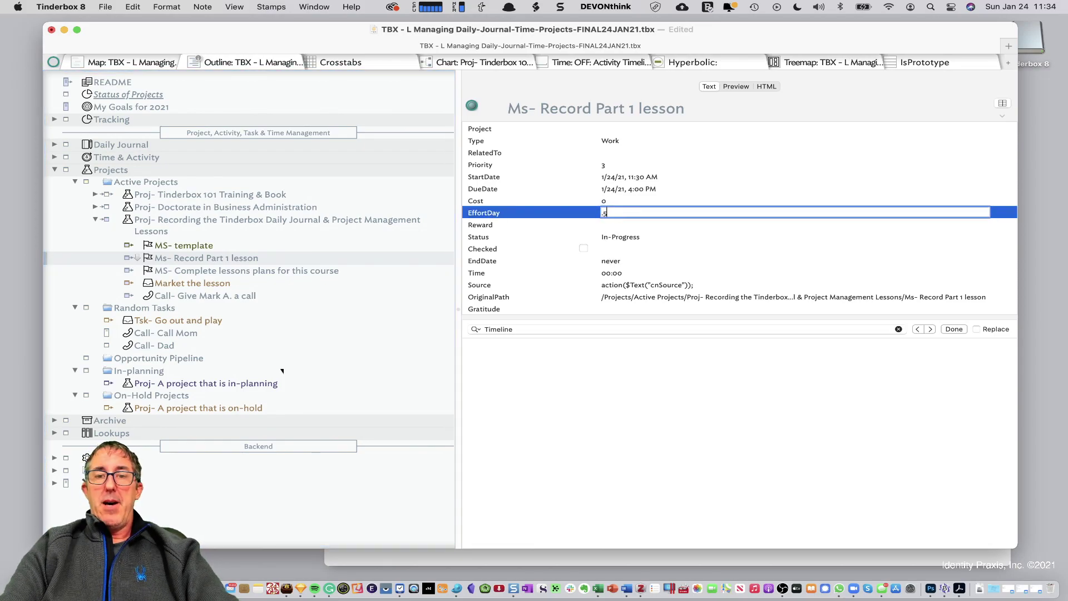
type(".5")
left_click(610, 201)
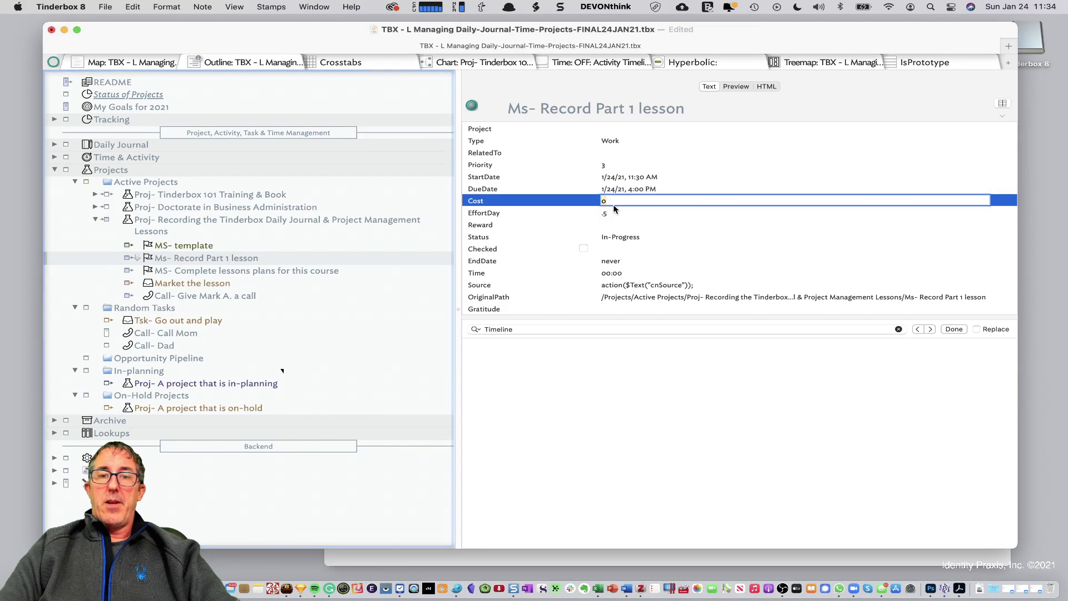
key("Return")
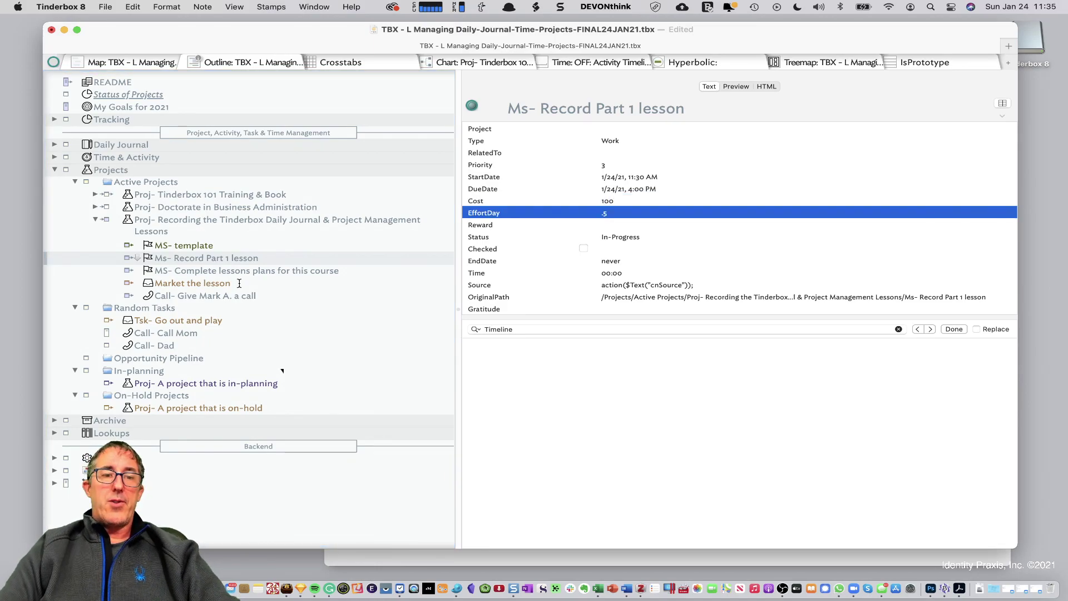
Set the EffortDay of the "MS- Complete lessons plans for this course" milestone to 3
left_click(209, 271)
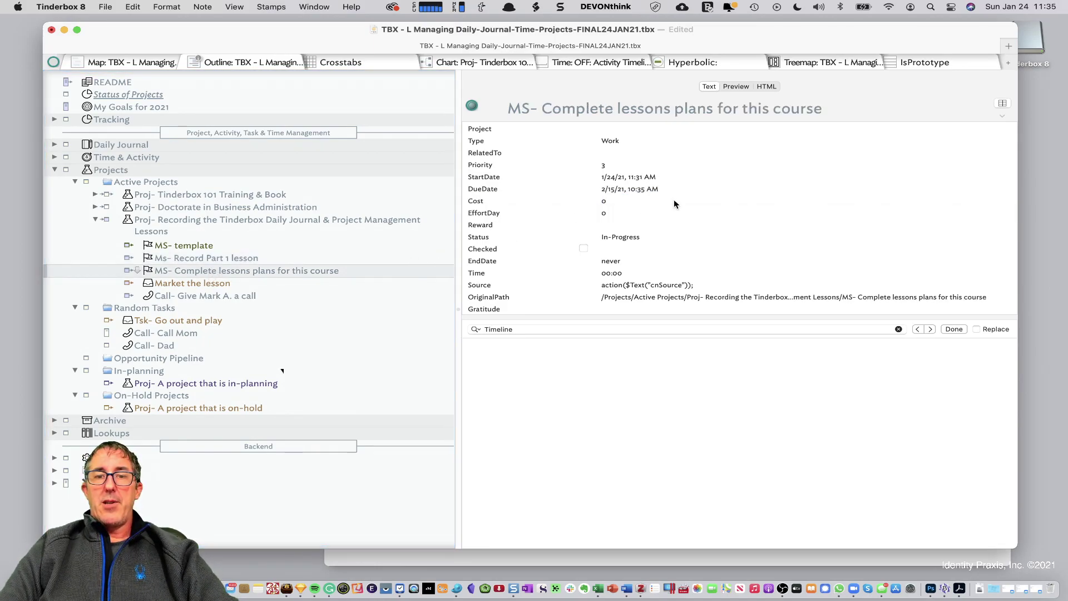
left_click(626, 211)
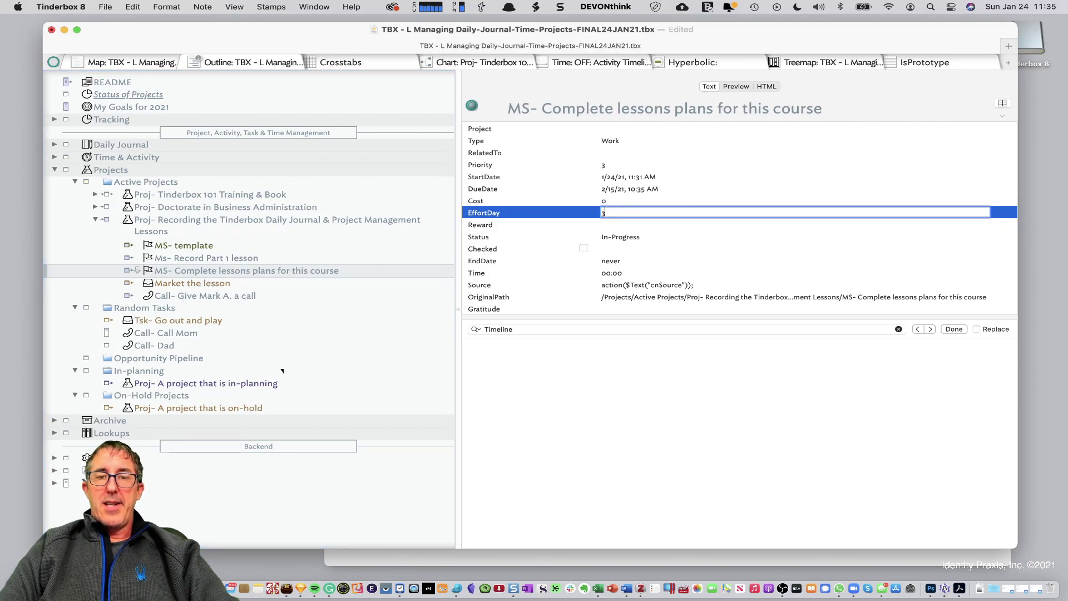
Set the effort days of the "MS- Complete lessons plans for this course" milestone to 3
type("3")
key("Return")
left_click(621, 203)
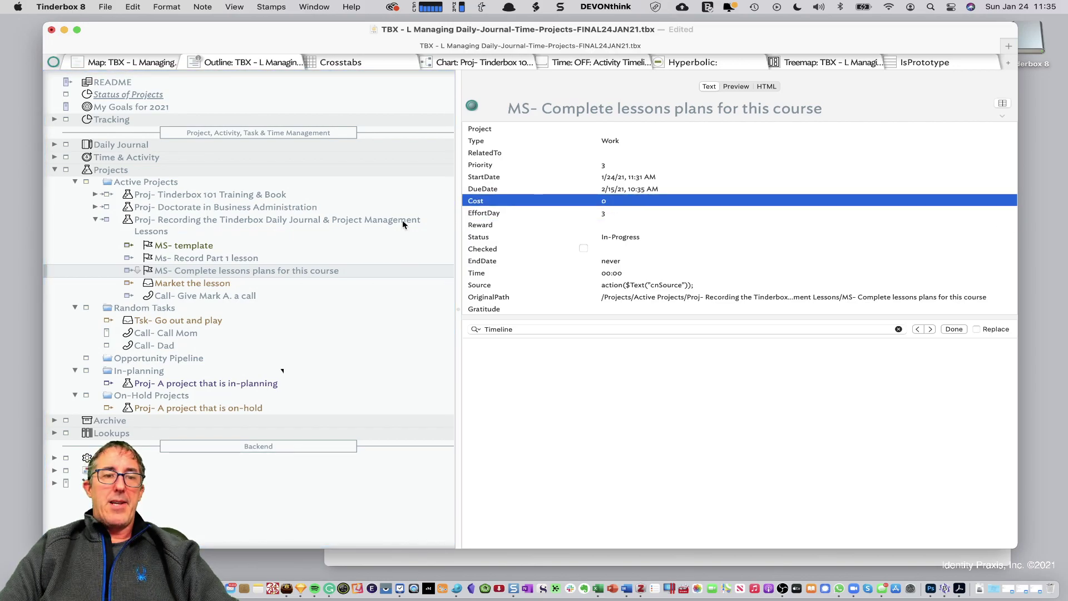
Set the cost of the "Market the lesson" task to 200
left_click(253, 297)
left_click(242, 282)
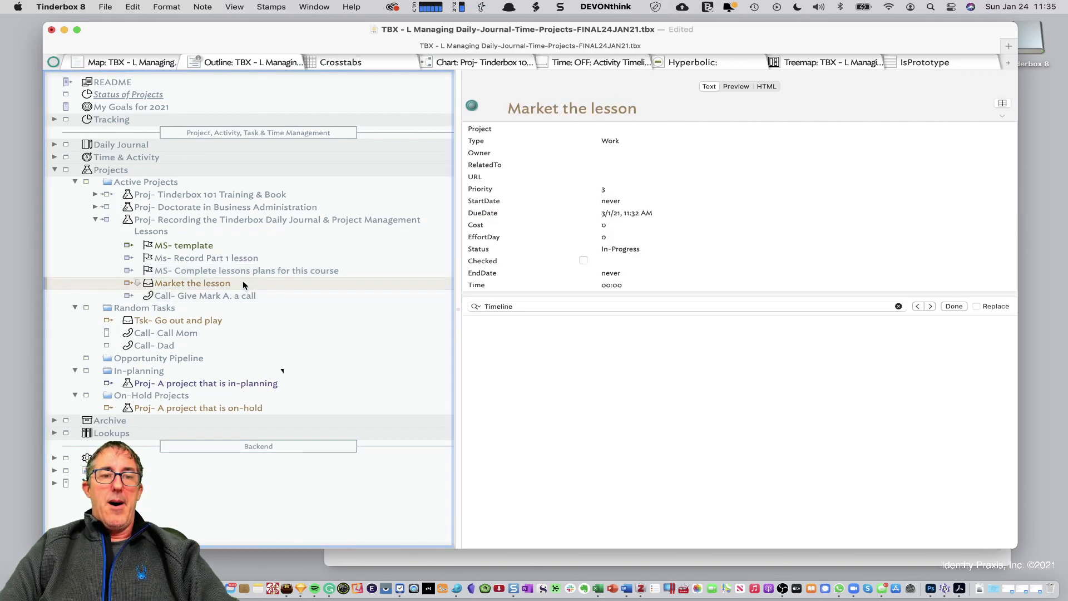
left_click(633, 228)
left_click(633, 227)
type("2")
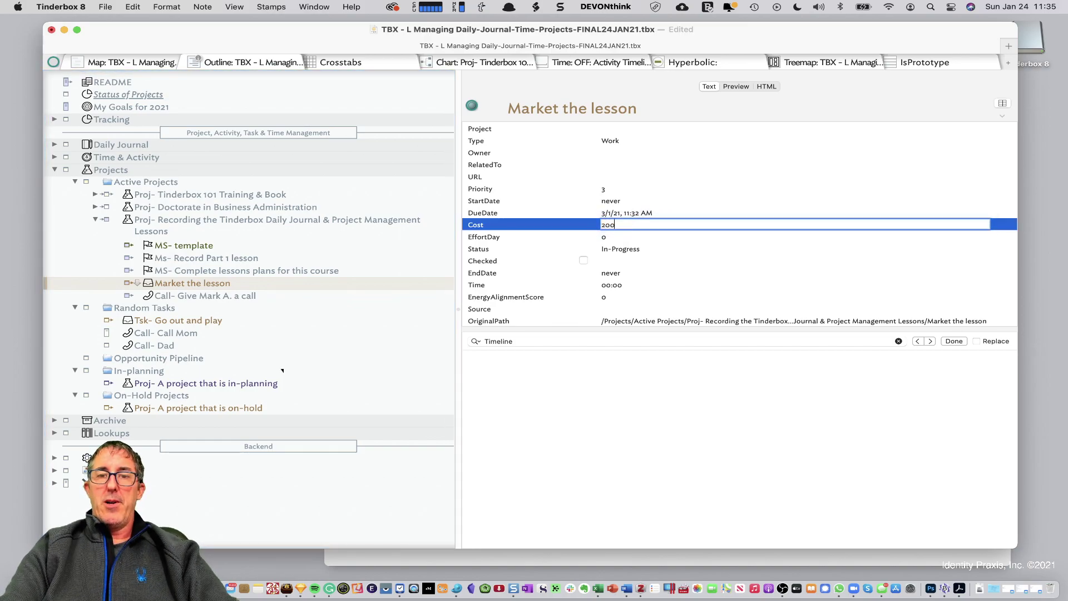
type("00")
key("Return")
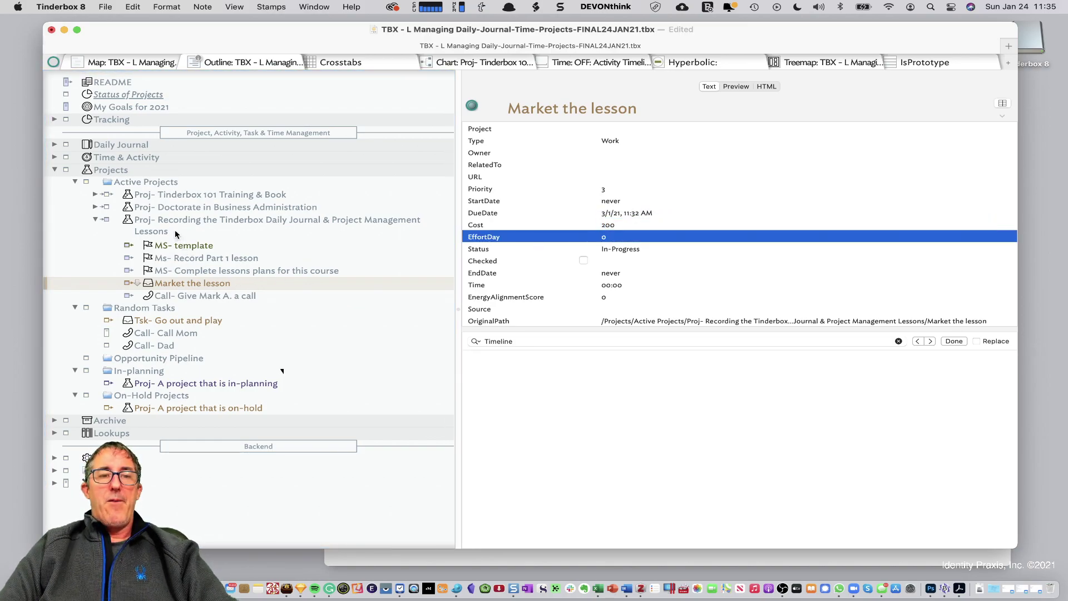
Examine the rolled-up time, cost and effort of the "Proj- Recording the Tinderbox Daily Journal & Project Management Lessons" project
left_click(172, 222)
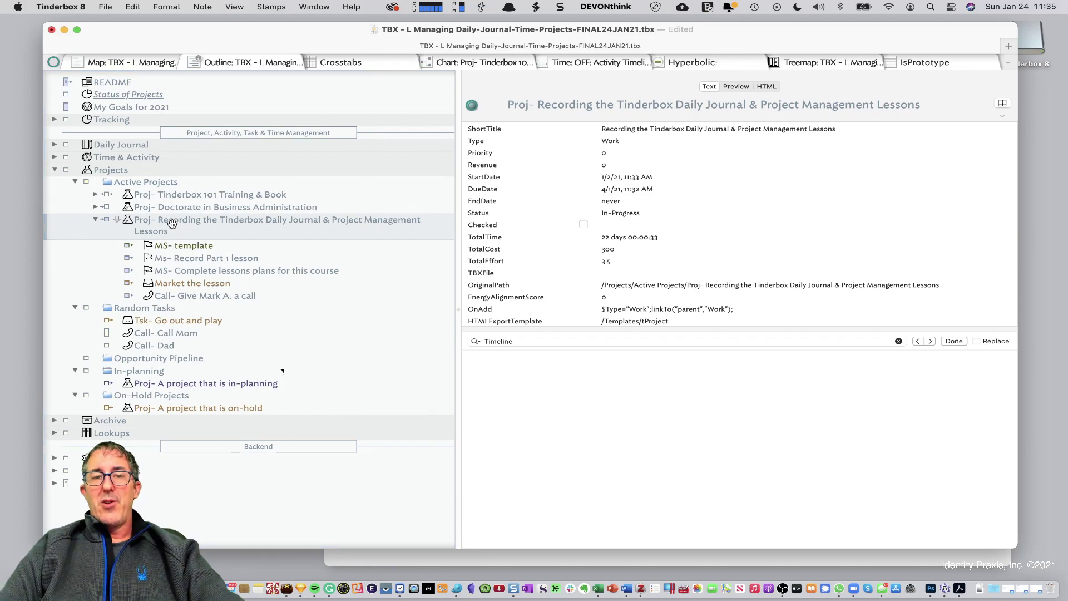
left_click(608, 264)
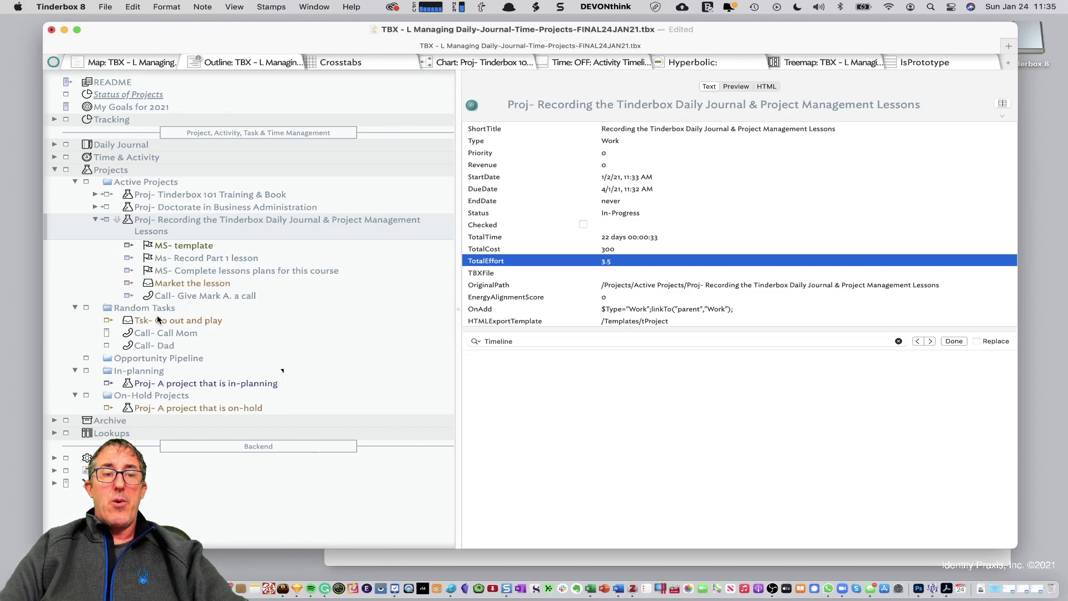
left_click(95, 219)
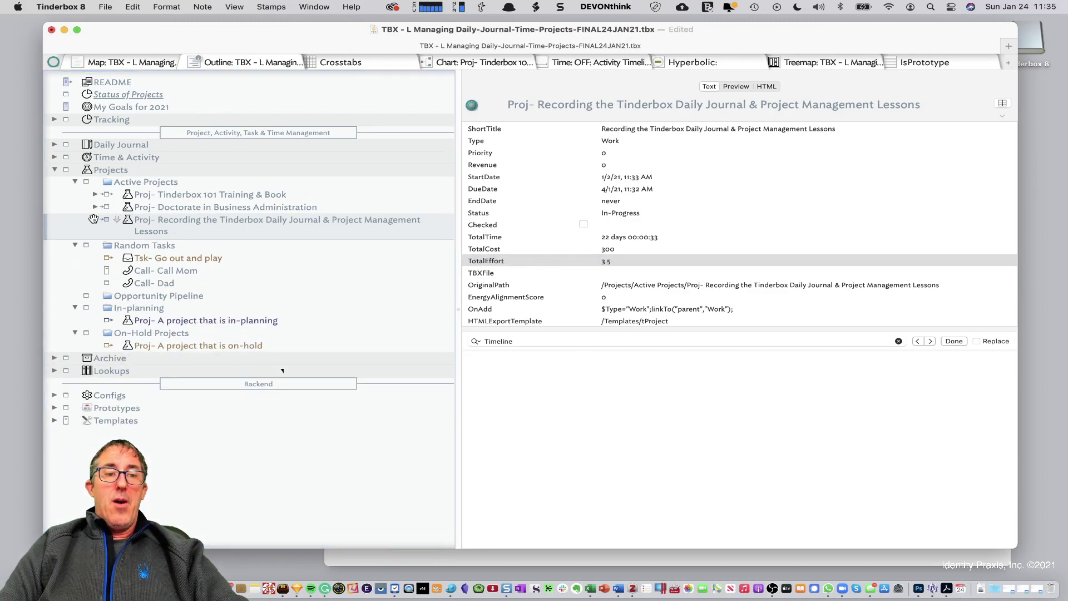
left_click(94, 219)
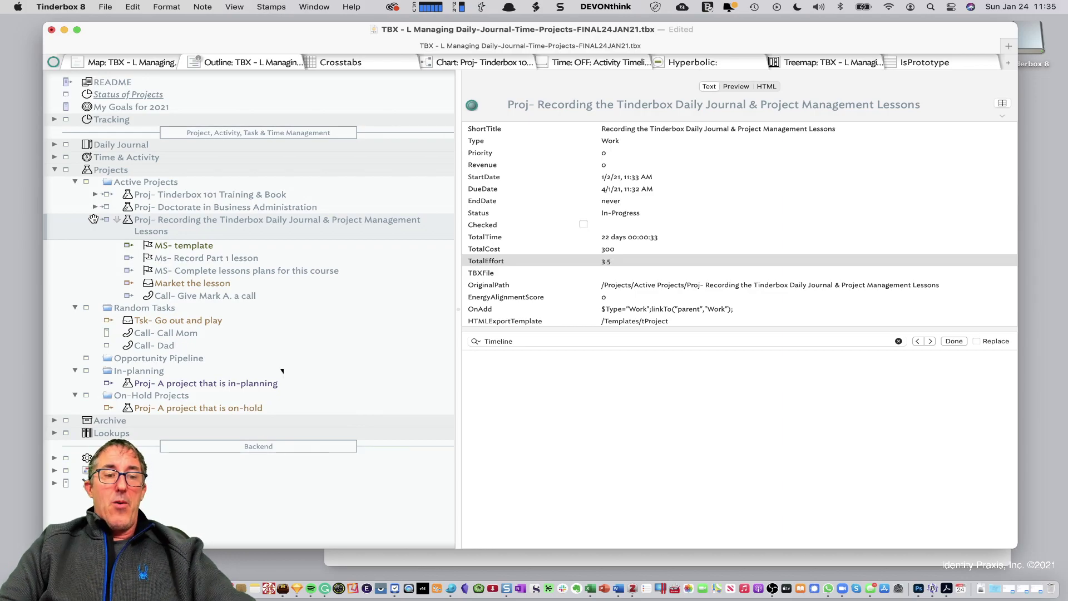
Archive the "Recording the Tinderbox Daily Journal" project with the Archive Note stamp and reveal the contents of Project Archive
left_click(52, 419)
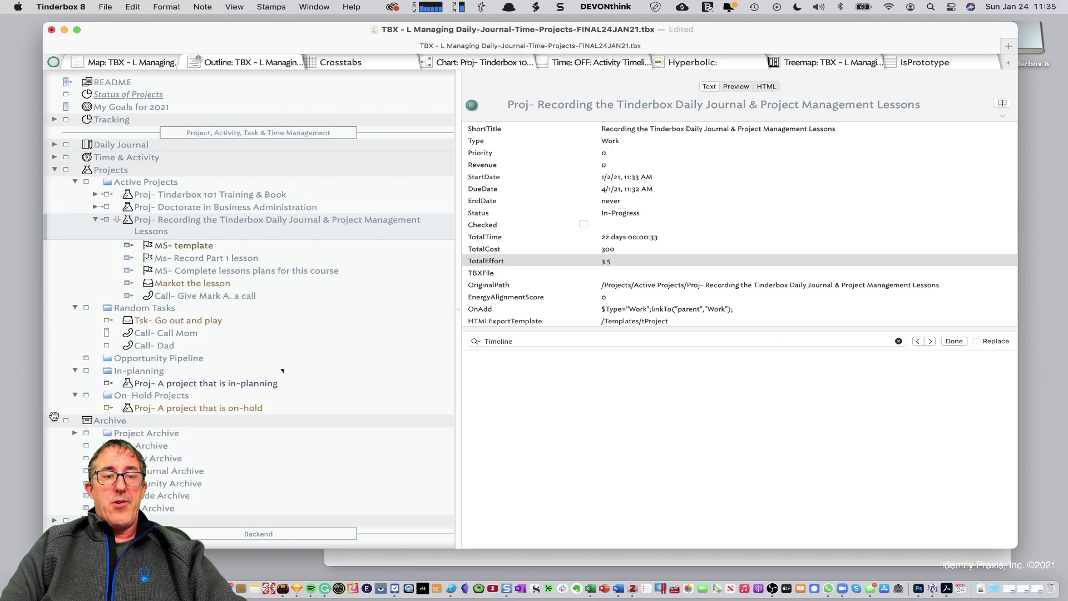
scroll(158, 427, "down", 3)
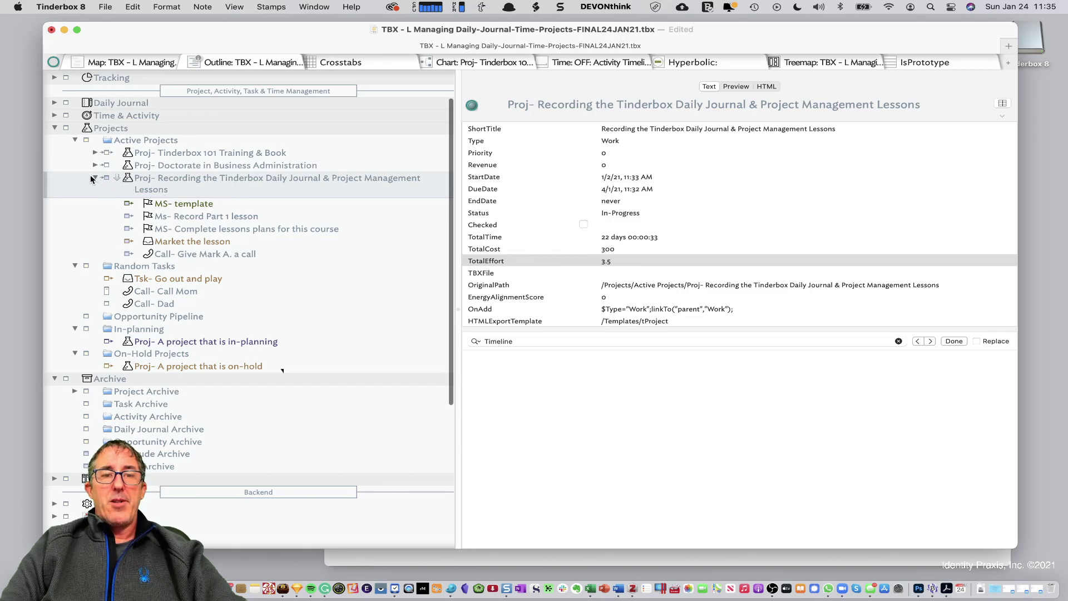
left_click(271, 7)
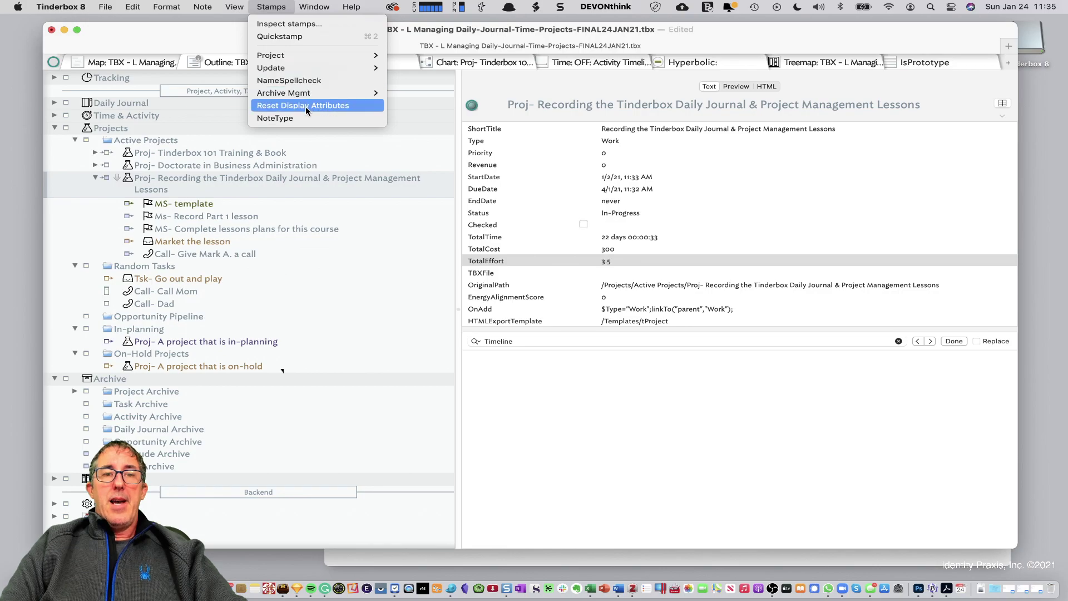
mouse_move(312, 93)
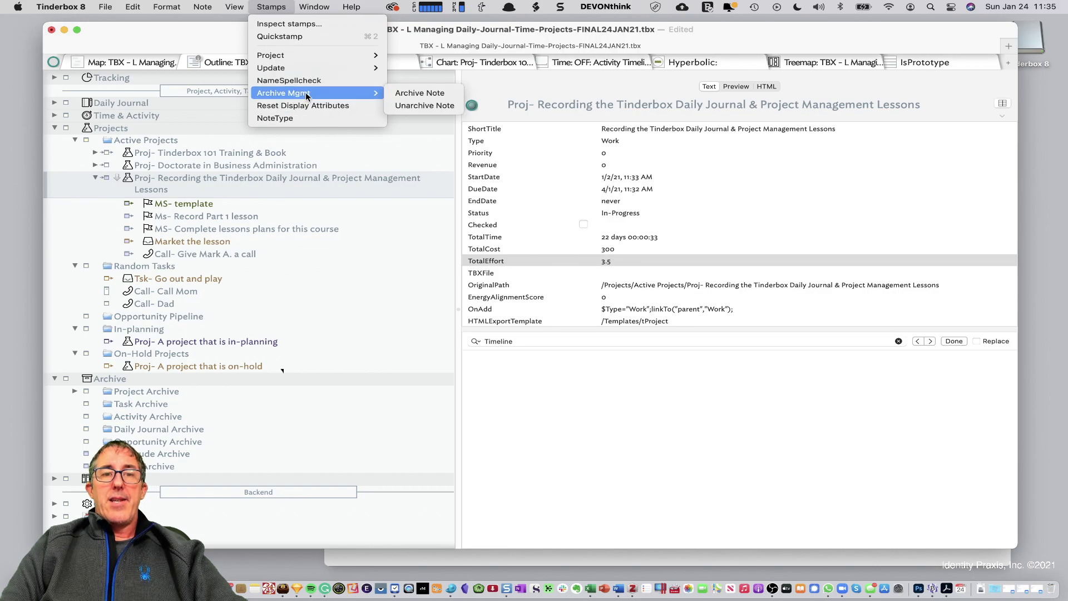
left_click(440, 93)
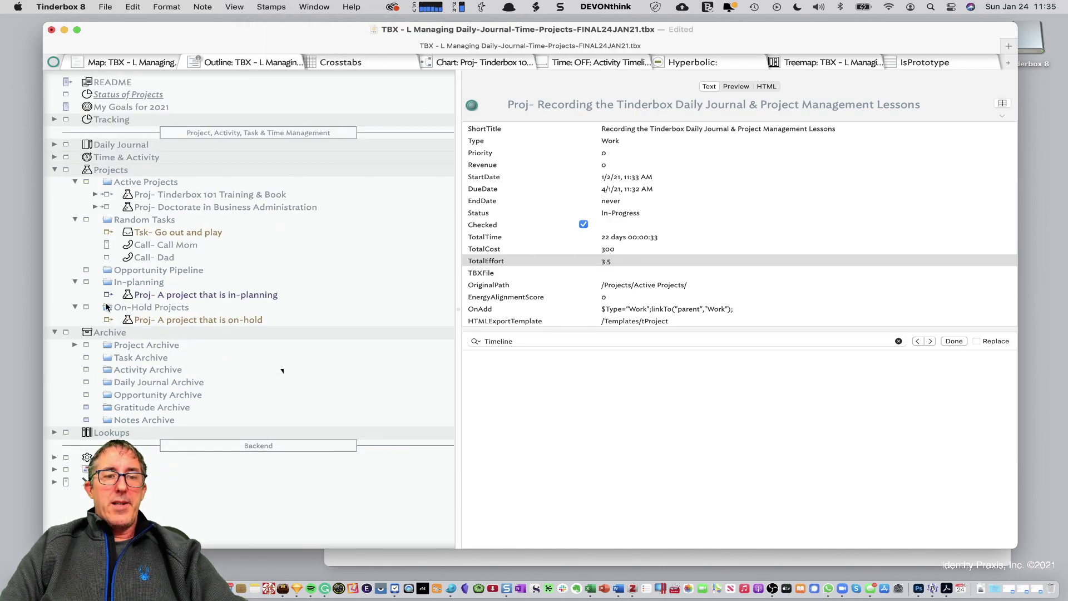
left_click(75, 345)
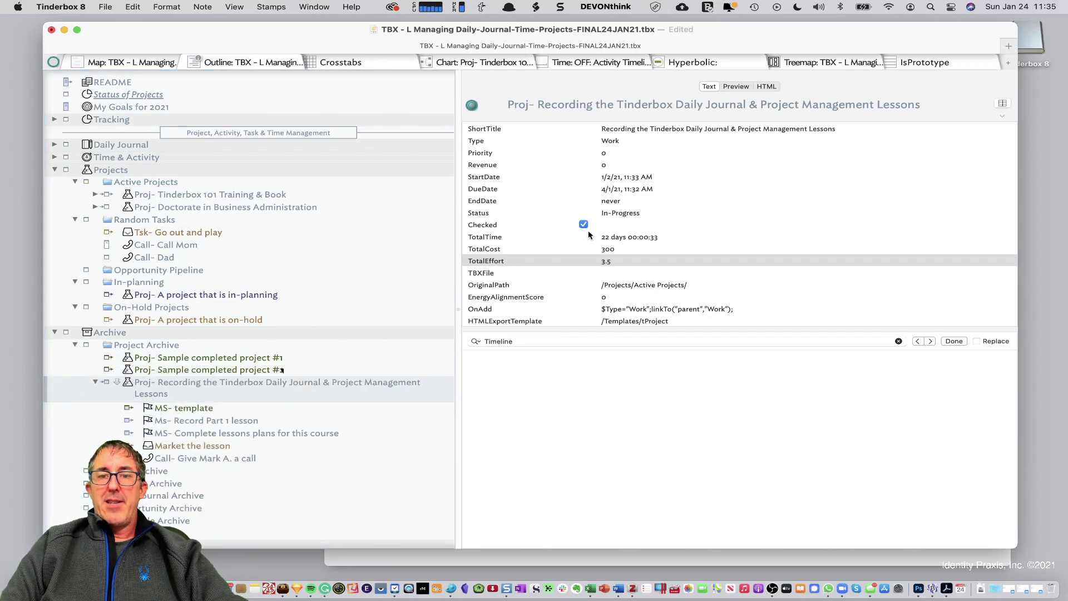
Collapse the archived "Recording the Tinderbox Daily Journal" project and restore it to Active Projects with the Unarchive Note stamp
left_click(95, 382)
left_click(167, 369)
left_click(168, 385)
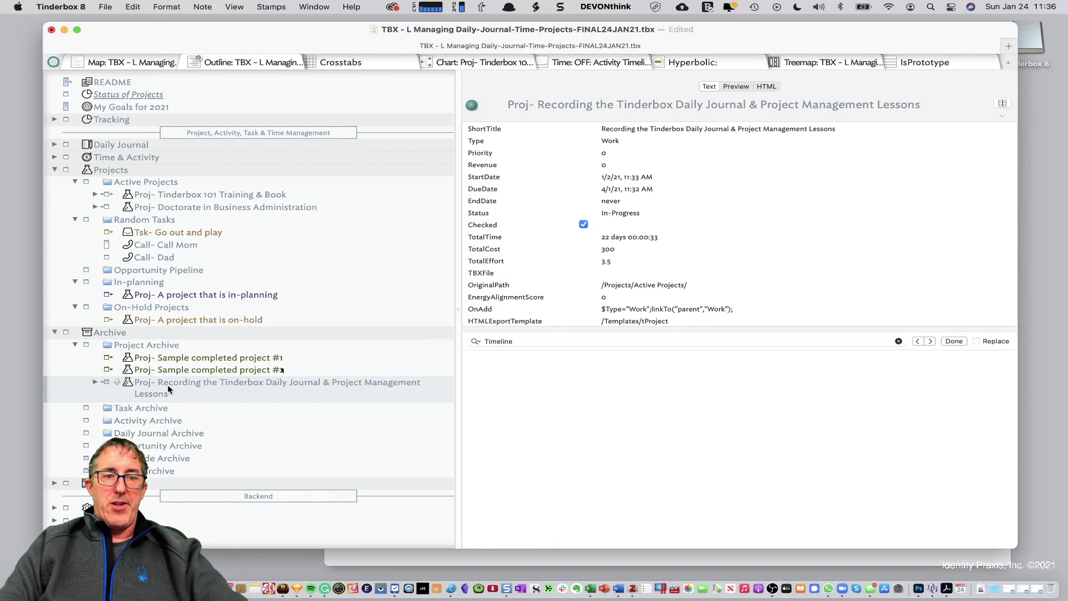
left_click(278, 7)
mouse_move(309, 92)
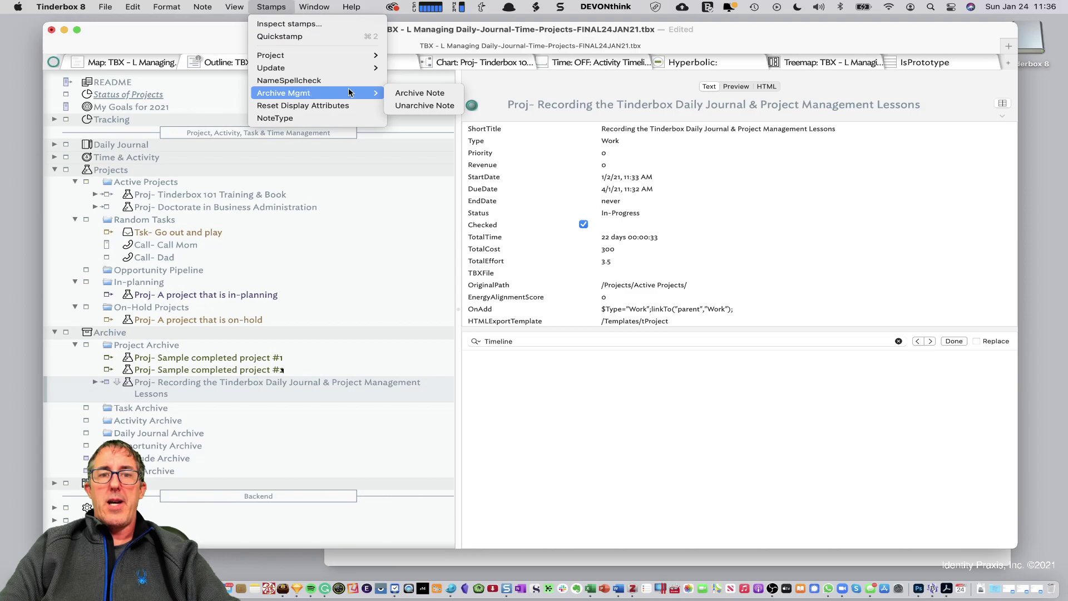
left_click(418, 106)
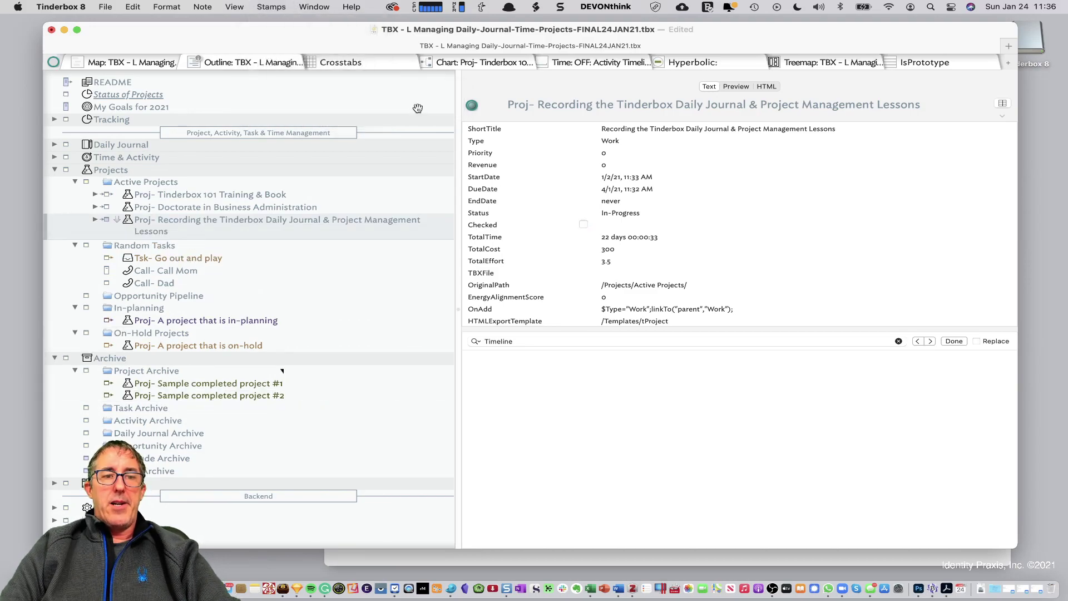
Expand the restored project, compare its total time with the time on the "MS- template" milestone, and collapse it again
left_click(97, 221)
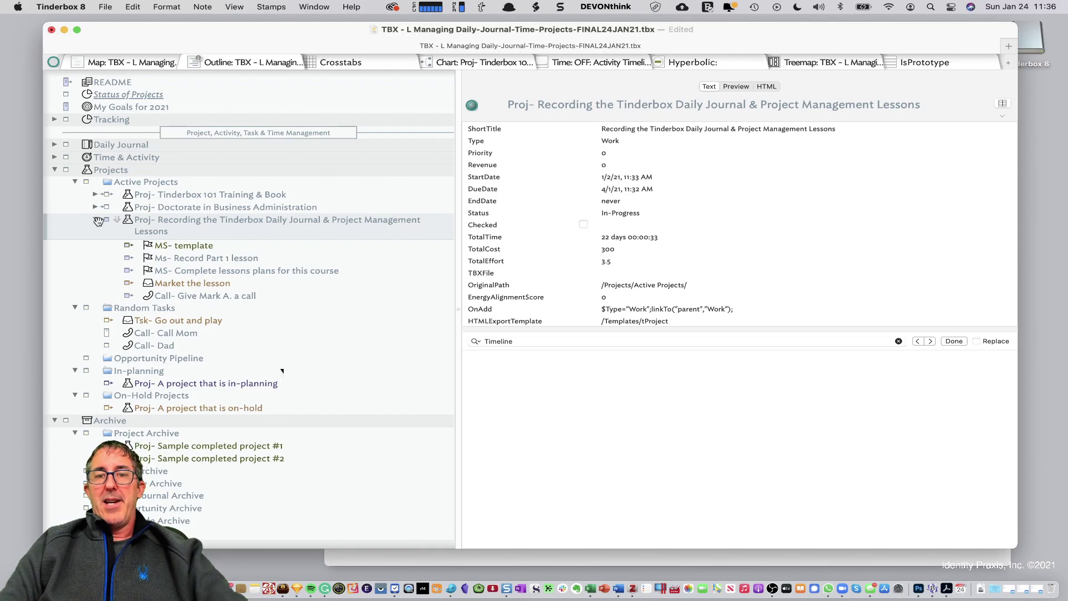
left_click(607, 235)
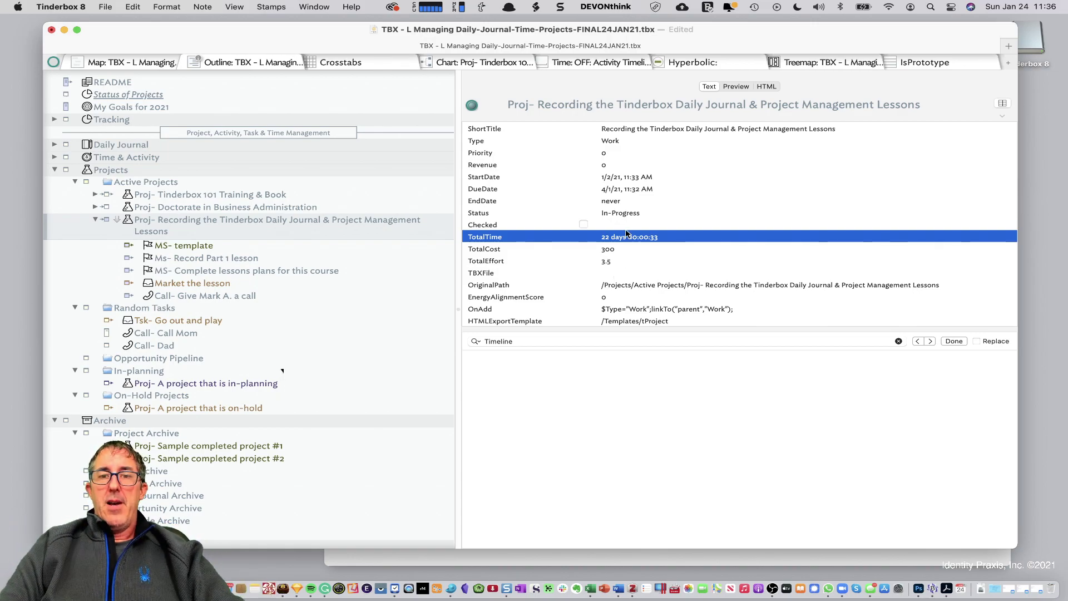
left_click(133, 247)
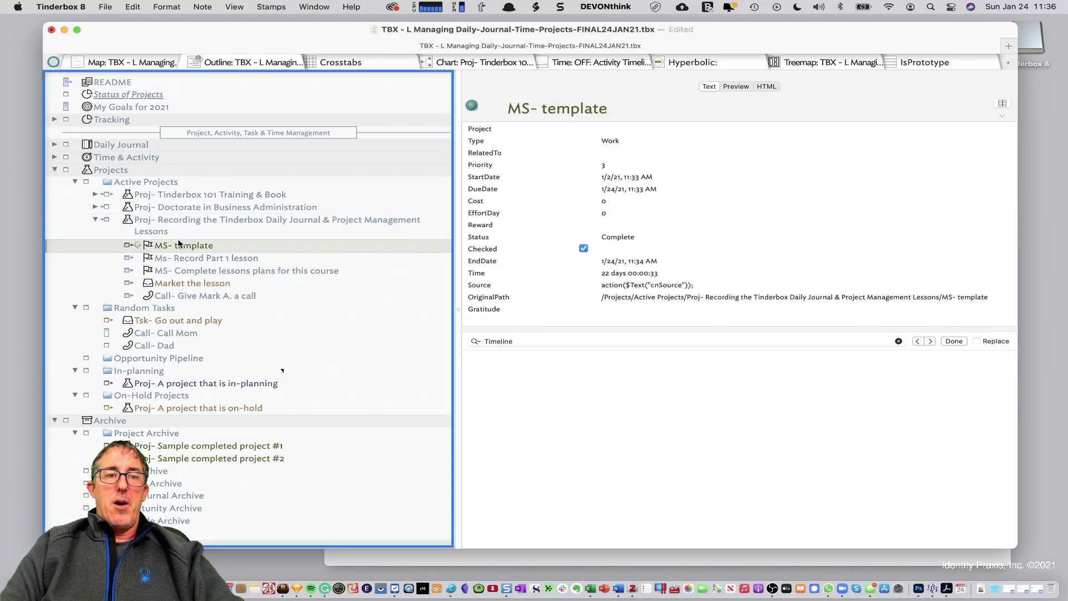
left_click(186, 226)
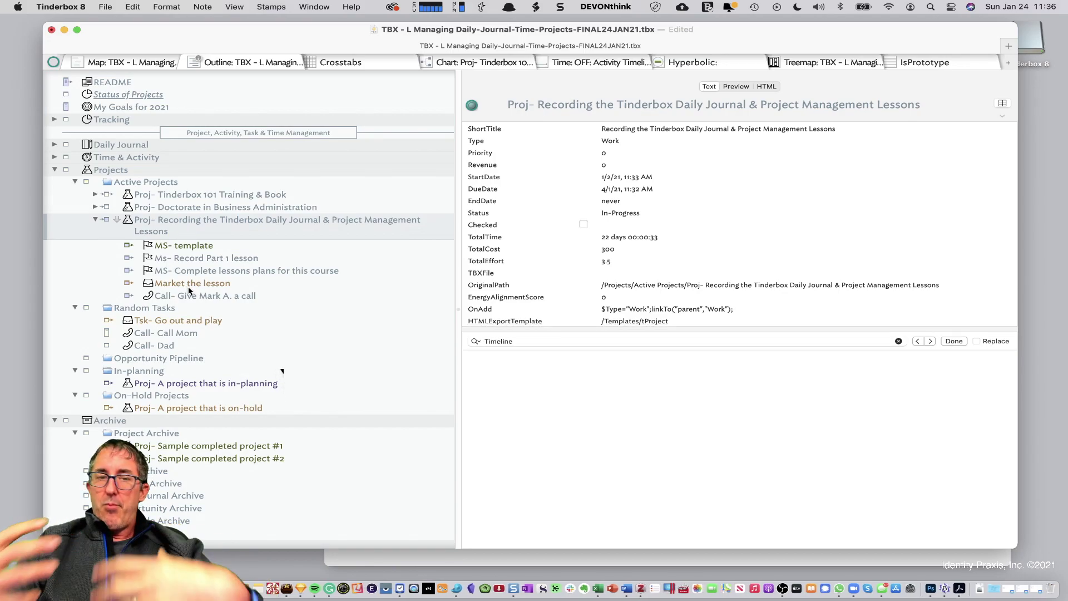
left_click(95, 219)
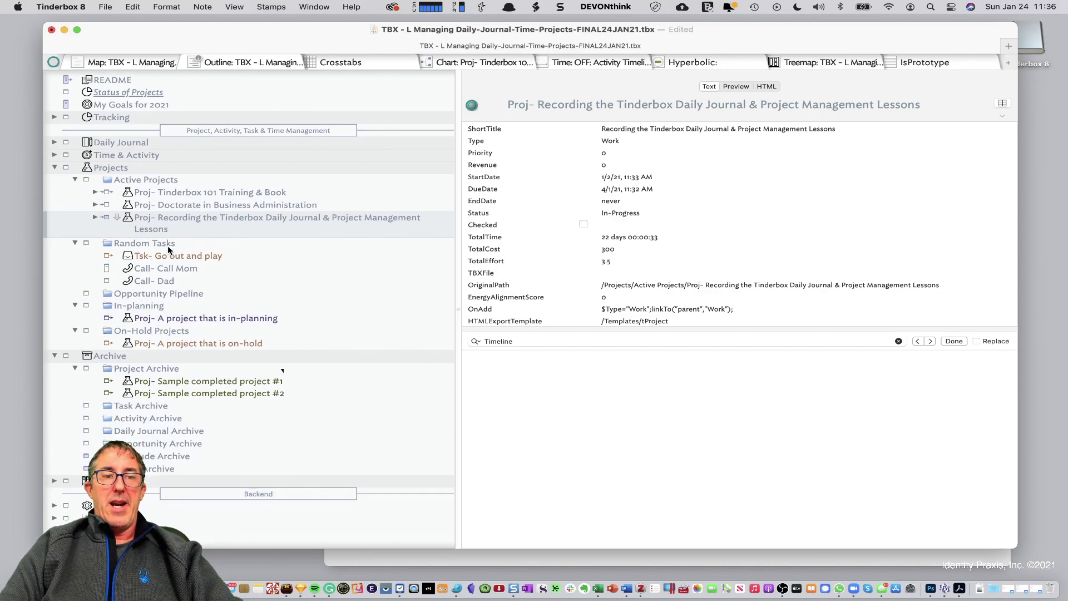
Expand Lookups and look through the entries in Organizations Folder and the People list
left_click(166, 333)
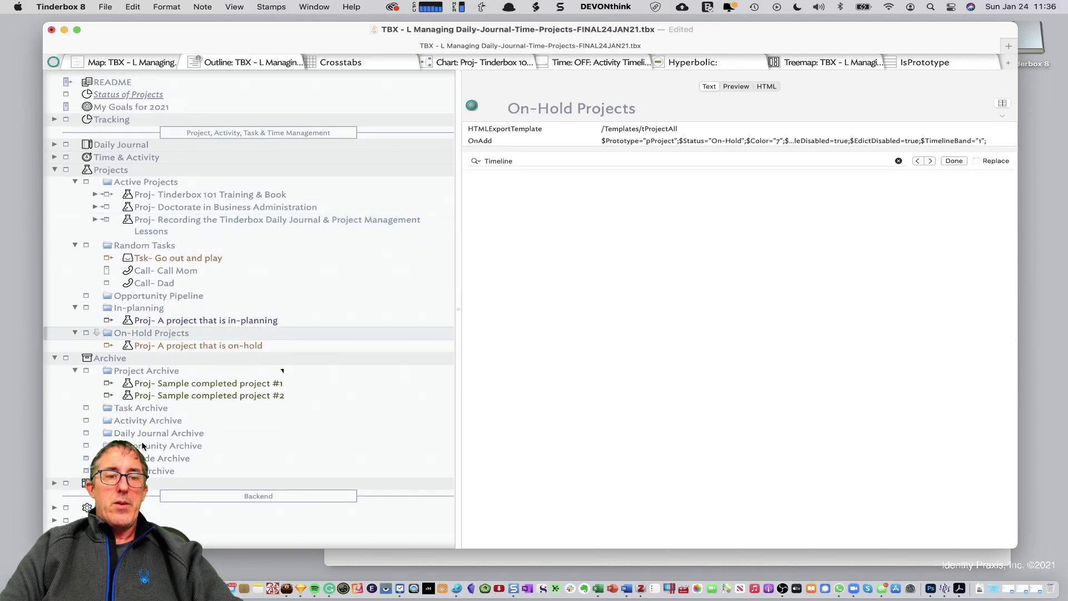
left_click(69, 482)
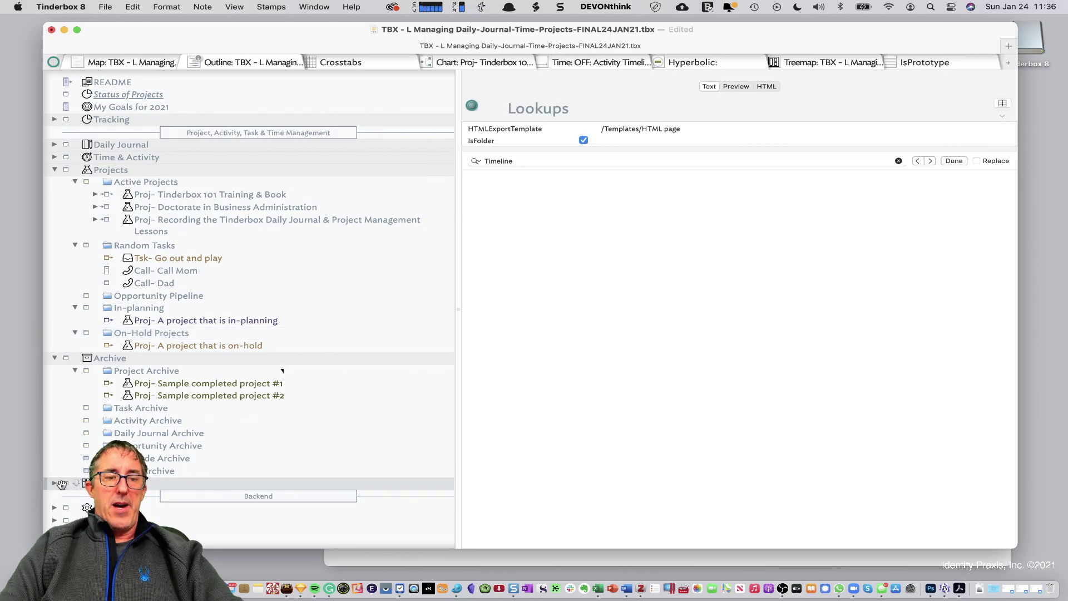
left_click(55, 482)
scroll(204, 409, "down", 5)
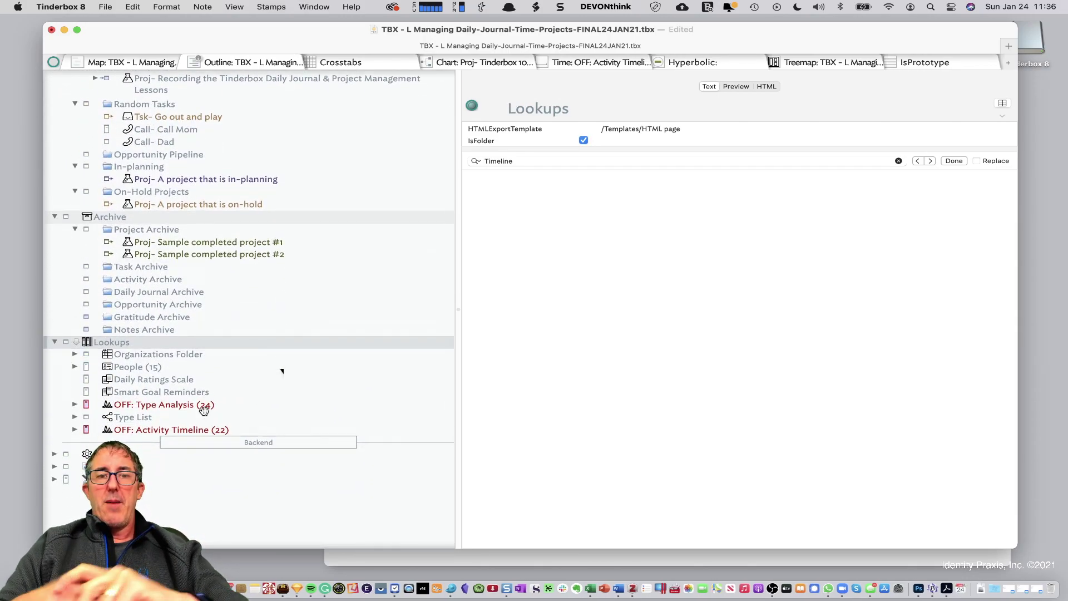
left_click(161, 354)
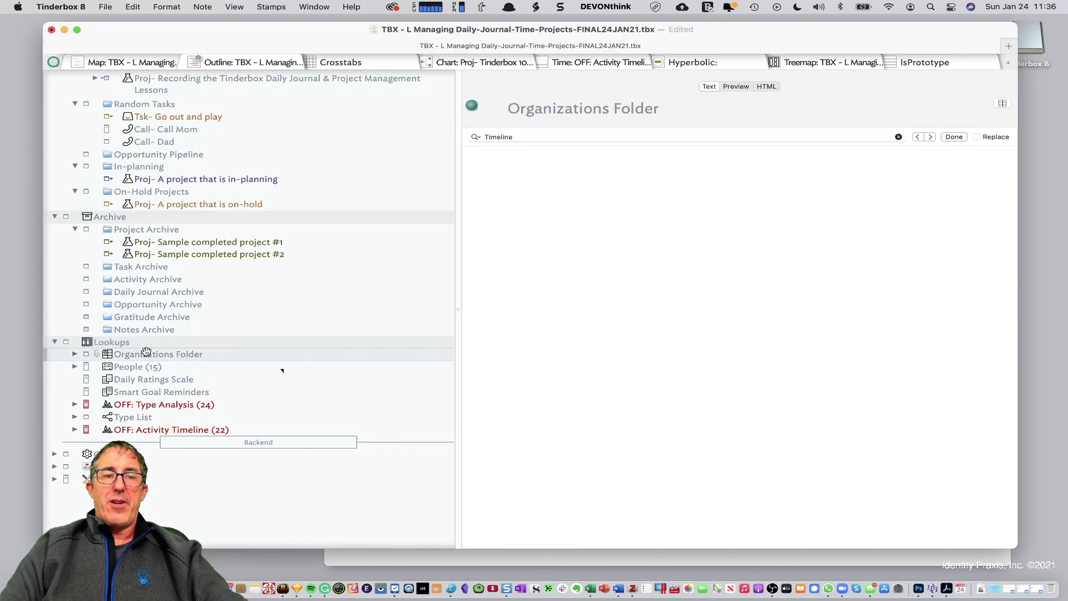
left_click(74, 355)
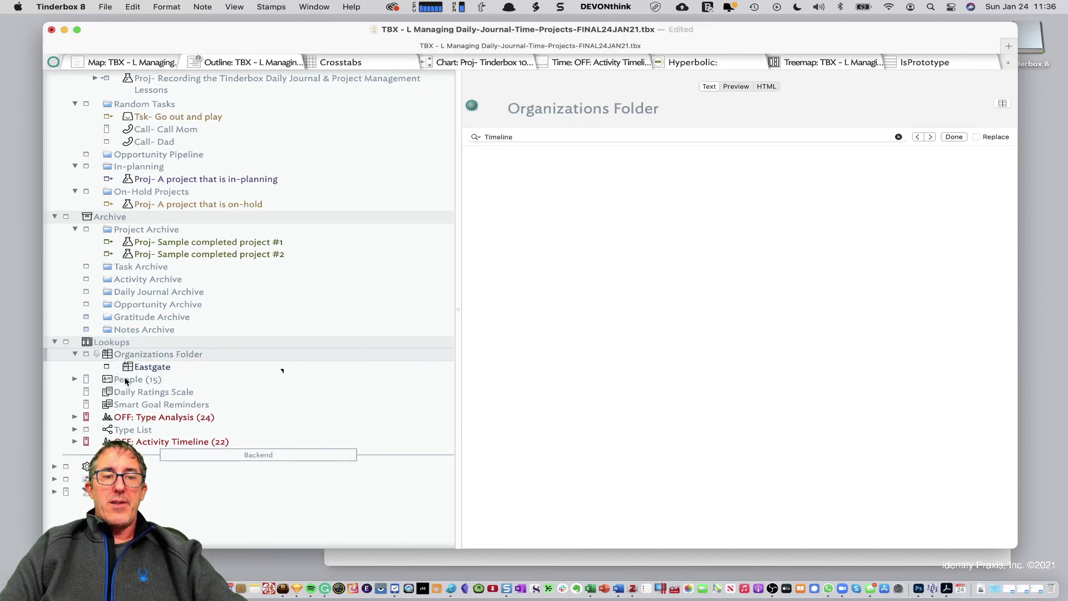
left_click(74, 379)
left_click(75, 379)
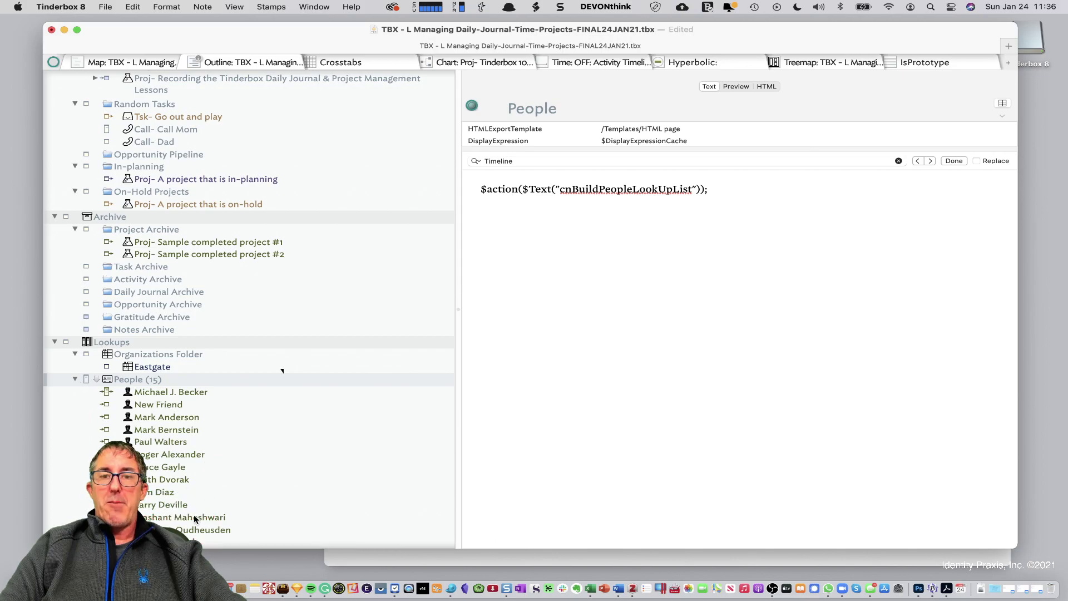
scroll(195, 501, "down", 3)
mouse_move(162, 384)
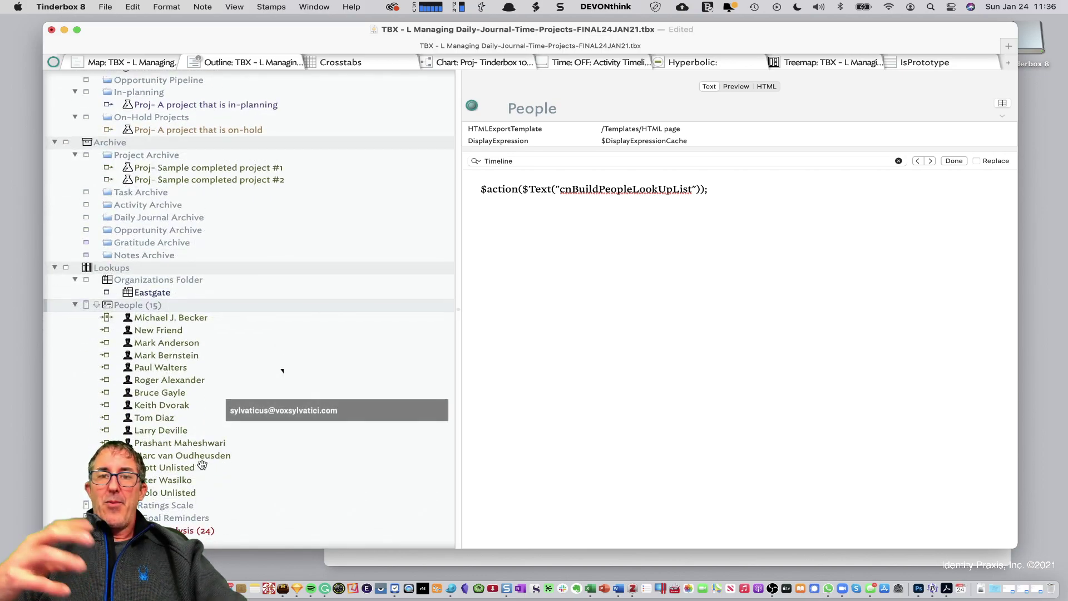
Expand the January 22, 2021 journal entry and examine the outbound links of its "Grat- Would not be here without my TBX friends" note
scroll(162, 384, "up", 9)
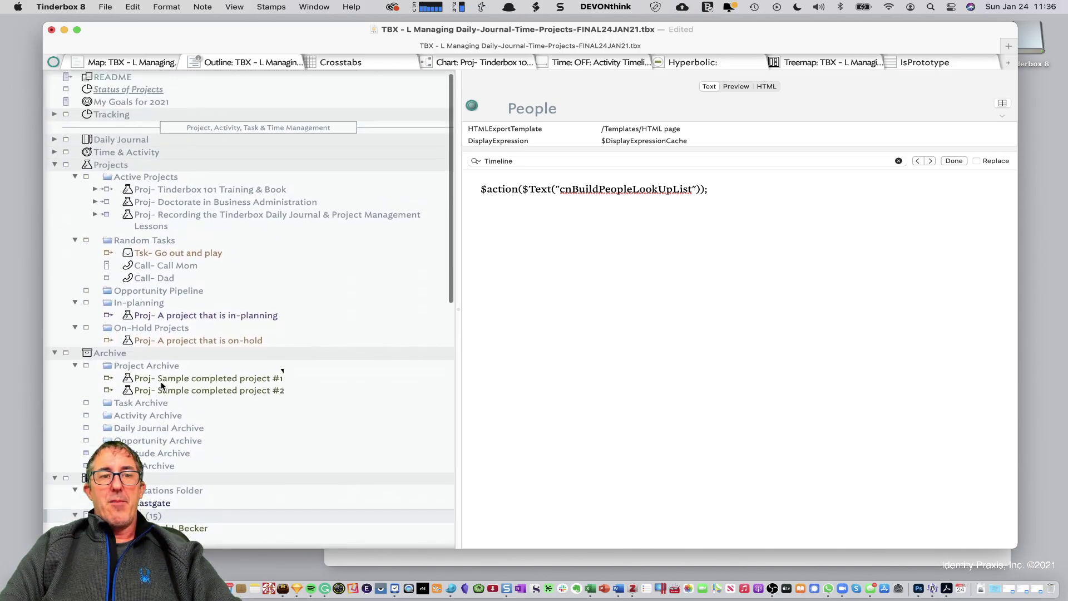
left_click(54, 144)
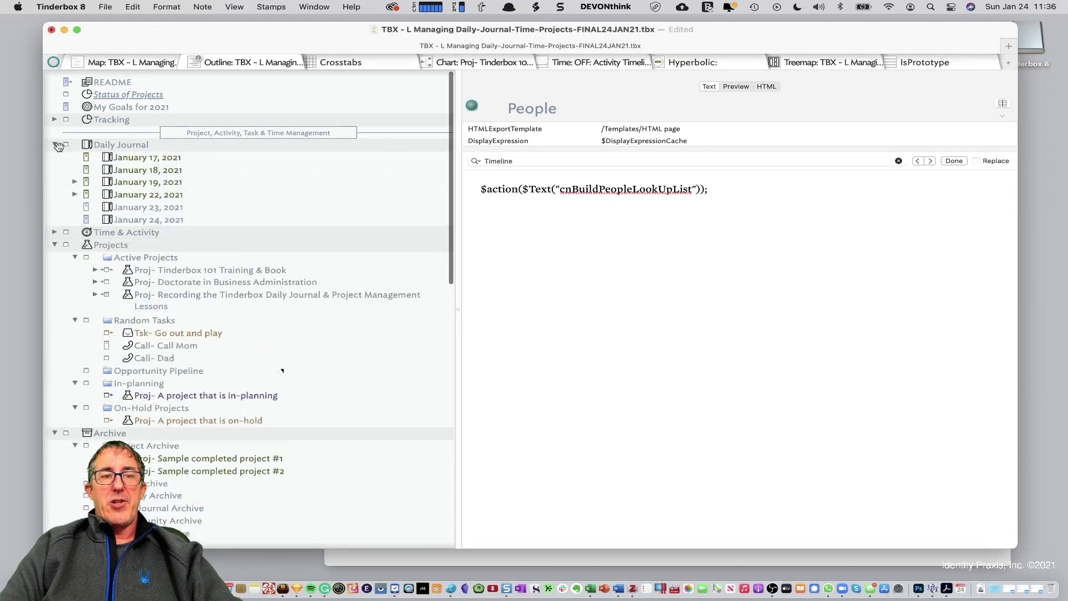
left_click(76, 193)
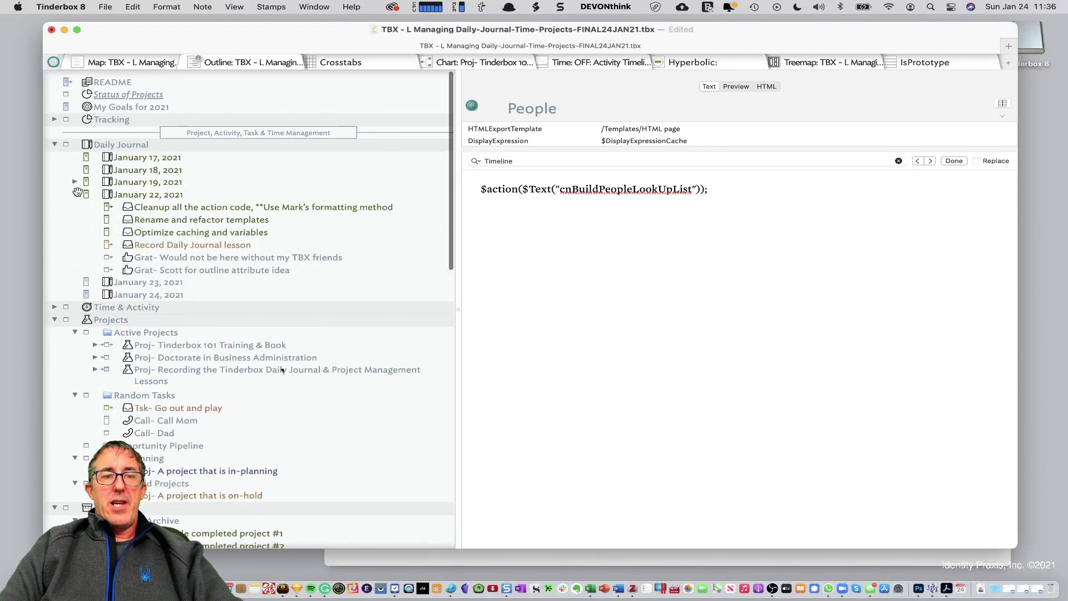
left_click(150, 251)
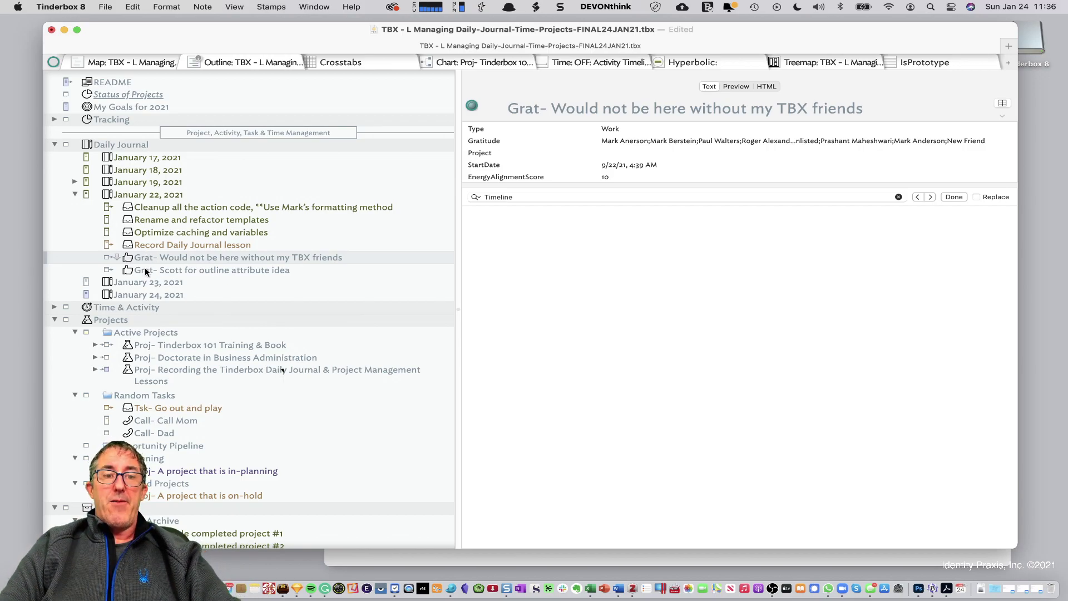
left_click(145, 272)
left_click(198, 258)
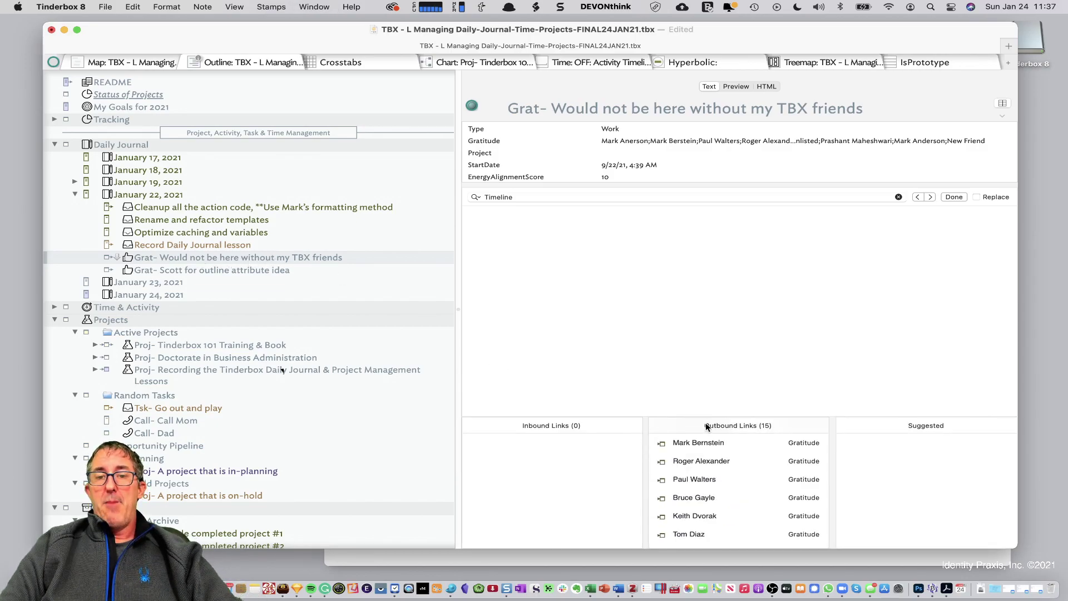
scroll(690, 471, "down", 5)
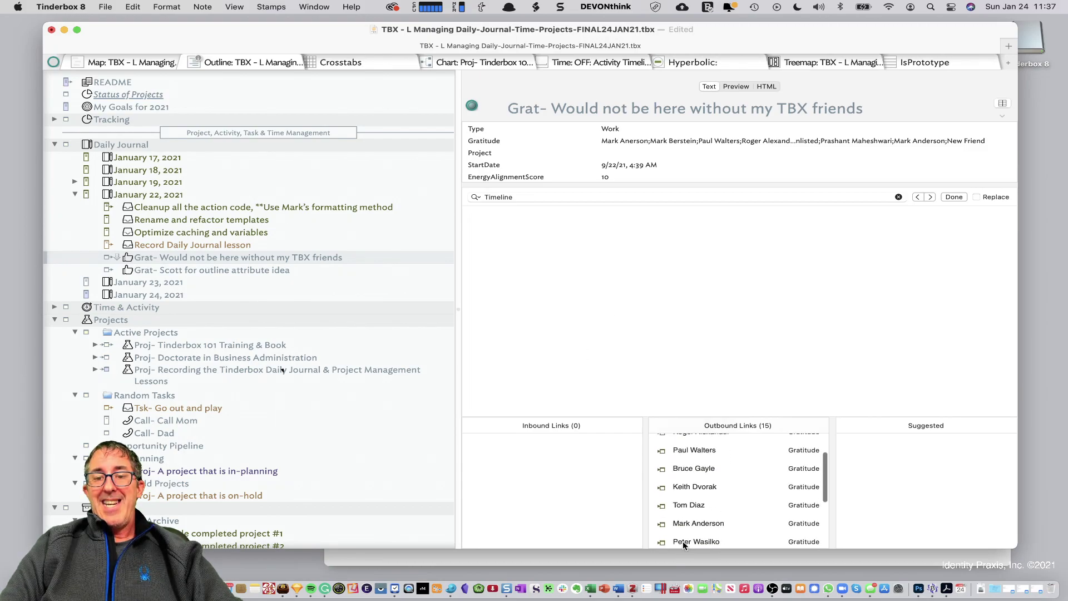
Examine the gratitude note's outbound links and its link parking space
scroll(704, 523, "up", 5)
left_click(472, 106)
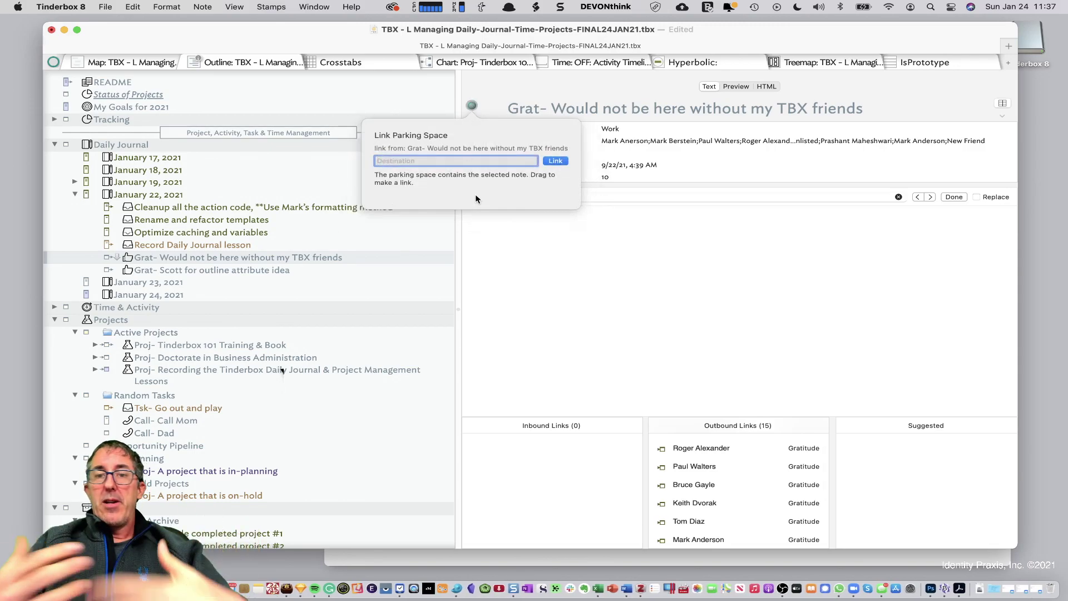
left_click(621, 289)
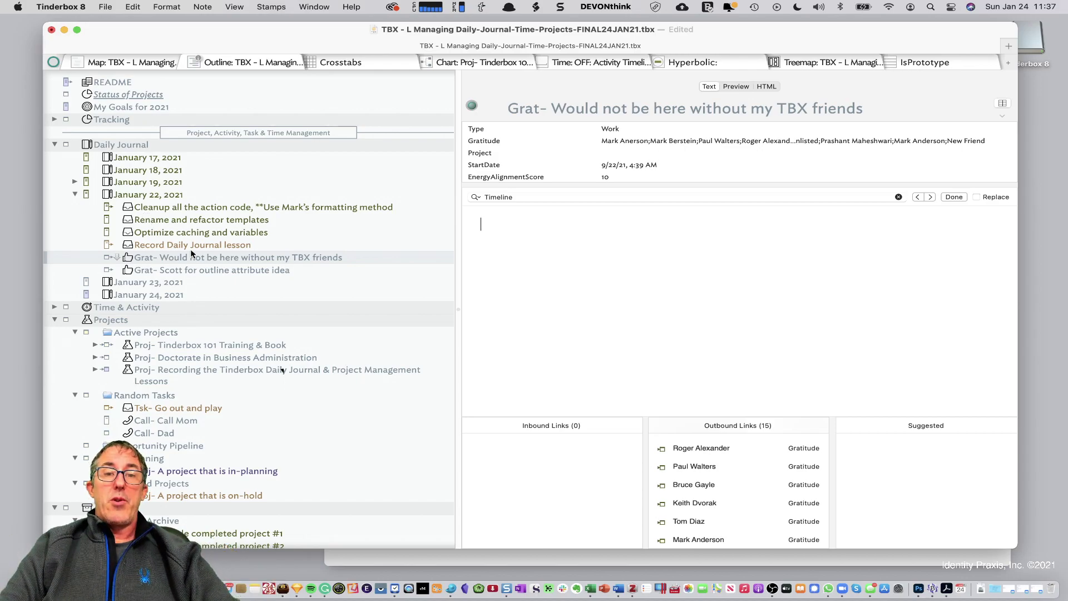
Collapse the January 22, 2021 entry, view the first person's record under Lookups, and collapse People and Organizations Folder
left_click(76, 192)
scroll(216, 231, "down", 5)
scroll(216, 232, "down", 5)
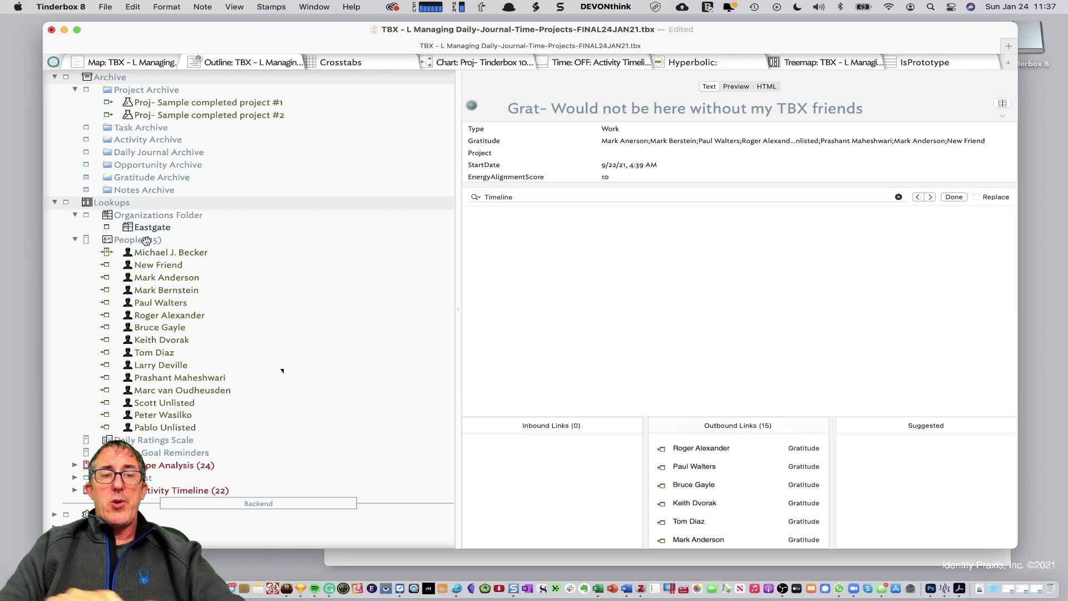
left_click(208, 255)
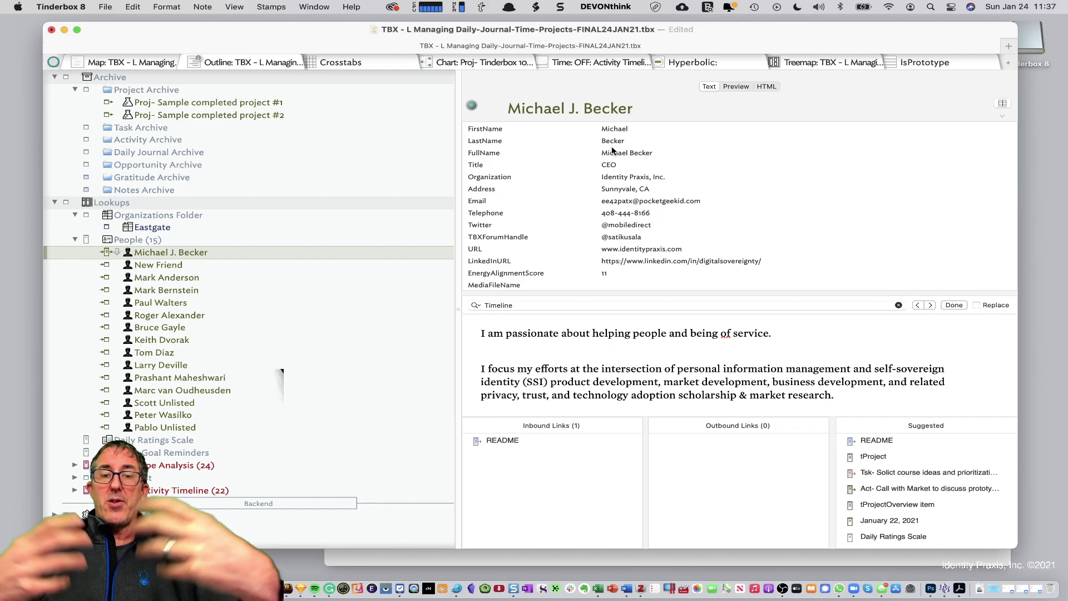
left_click(75, 239)
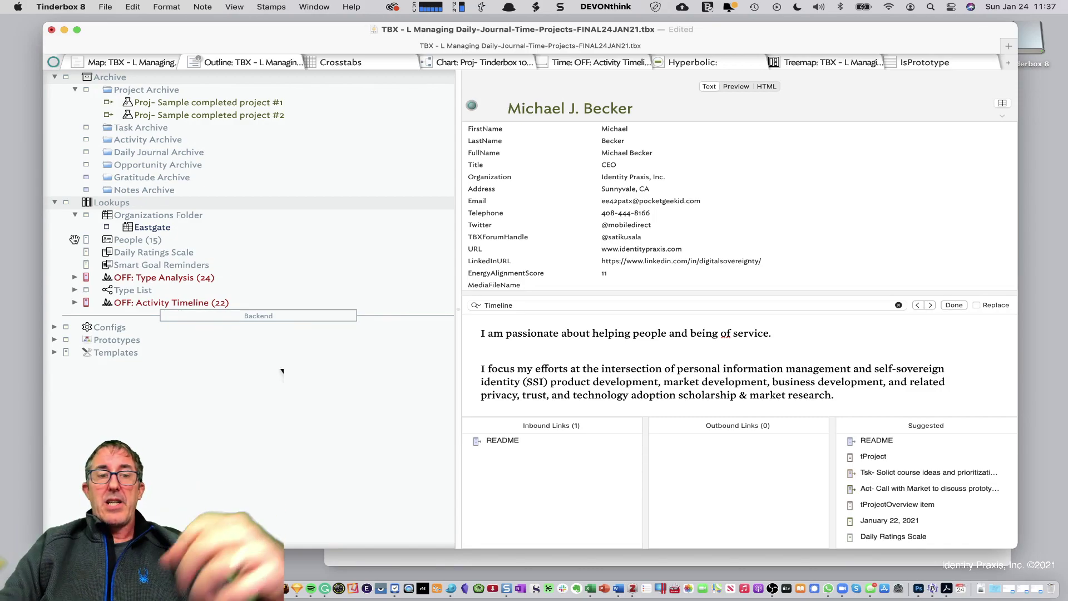
left_click(76, 215)
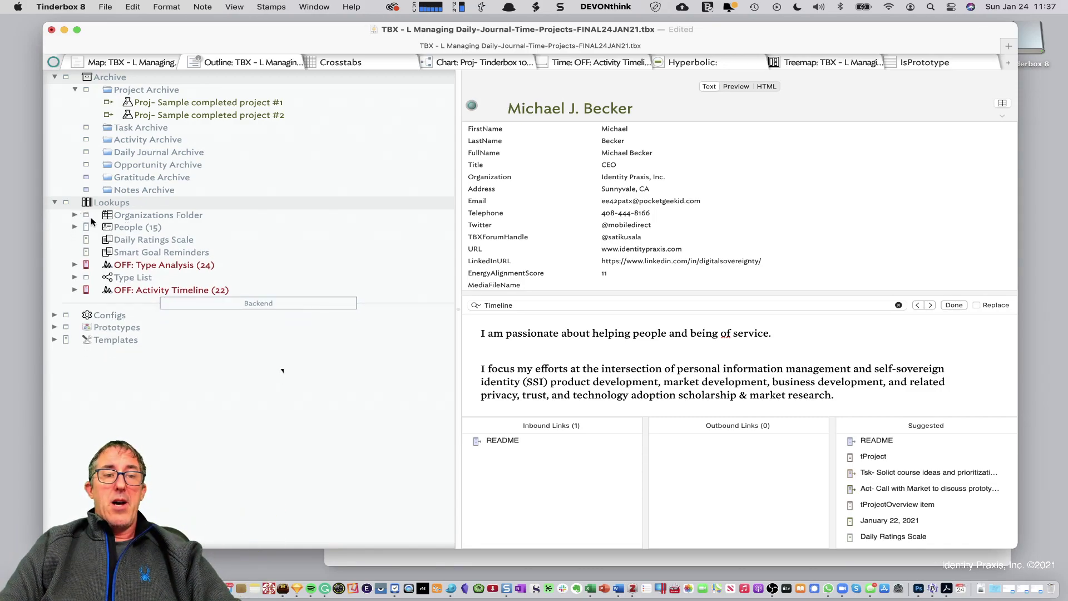
Read the text of the Daily Ratings Scale and Smart Goal Reminders notes under Lookups
left_click(133, 243)
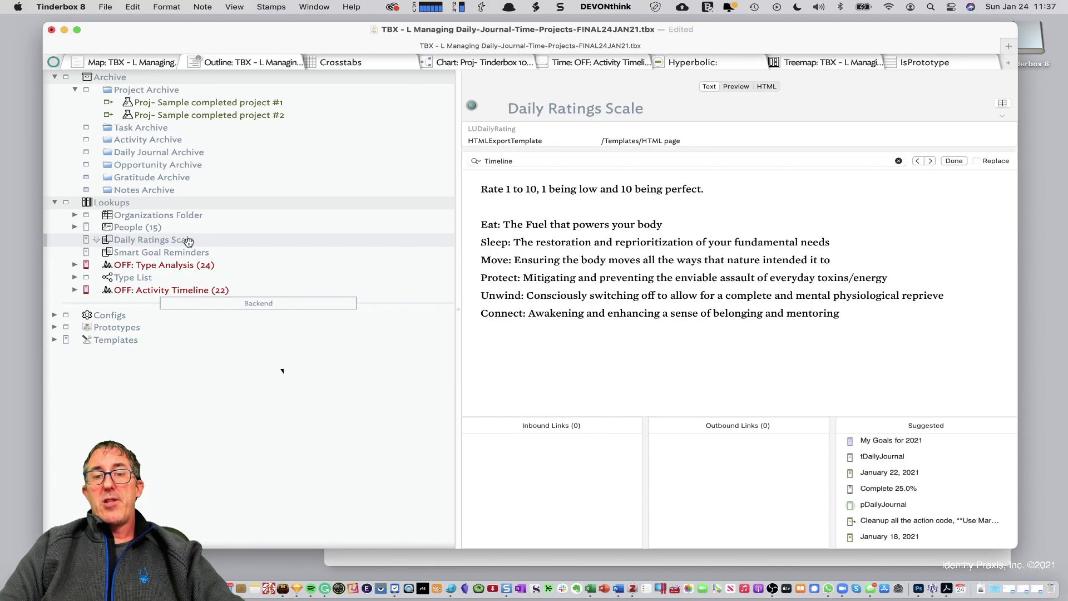
left_click_drag(542, 216, 551, 305)
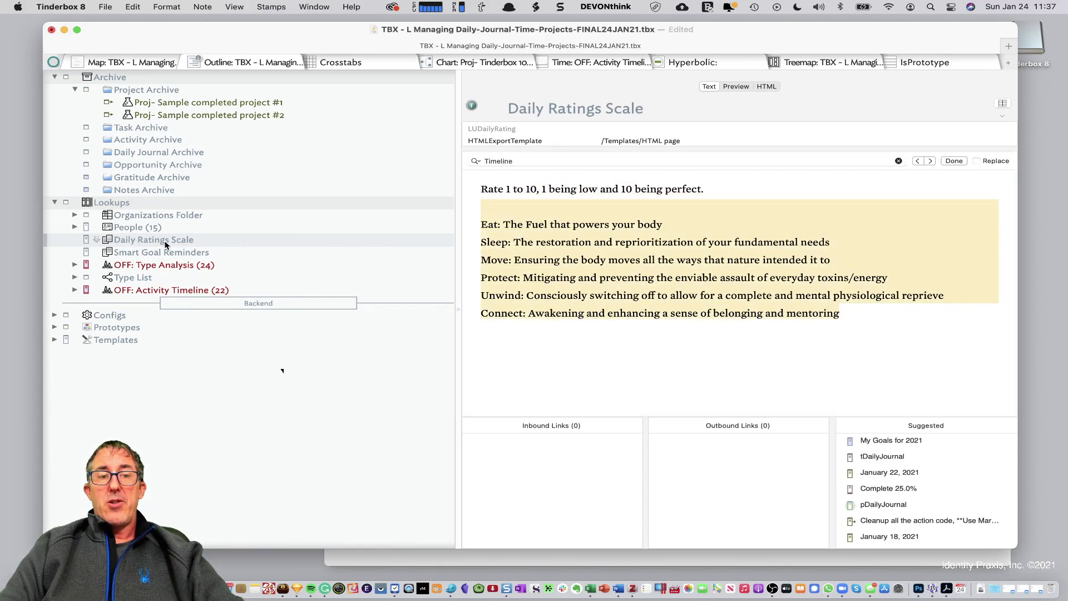
left_click_drag(554, 300, 517, 217)
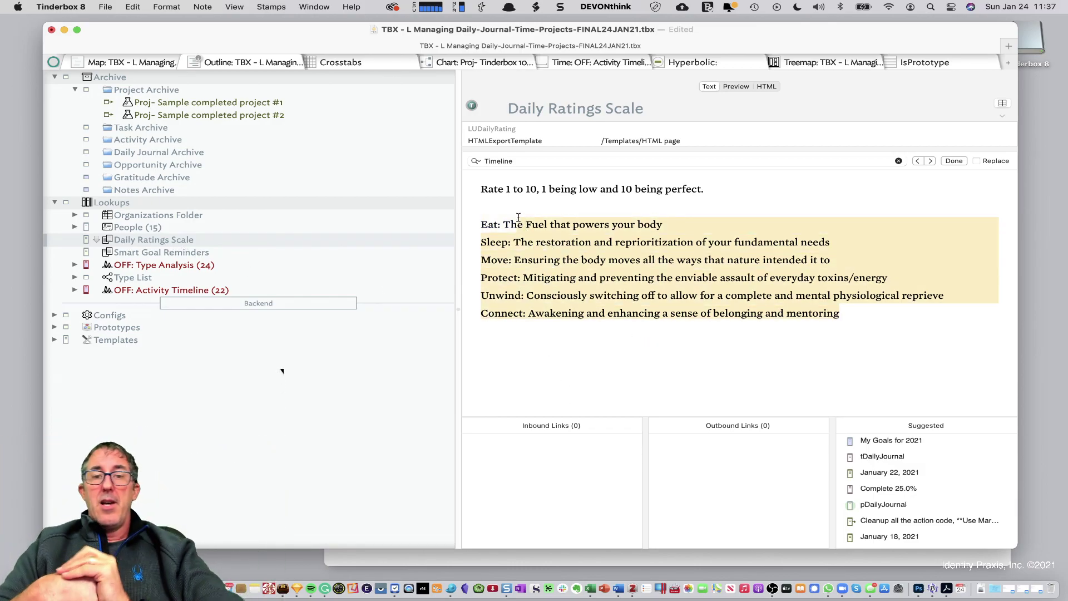
left_click(217, 252)
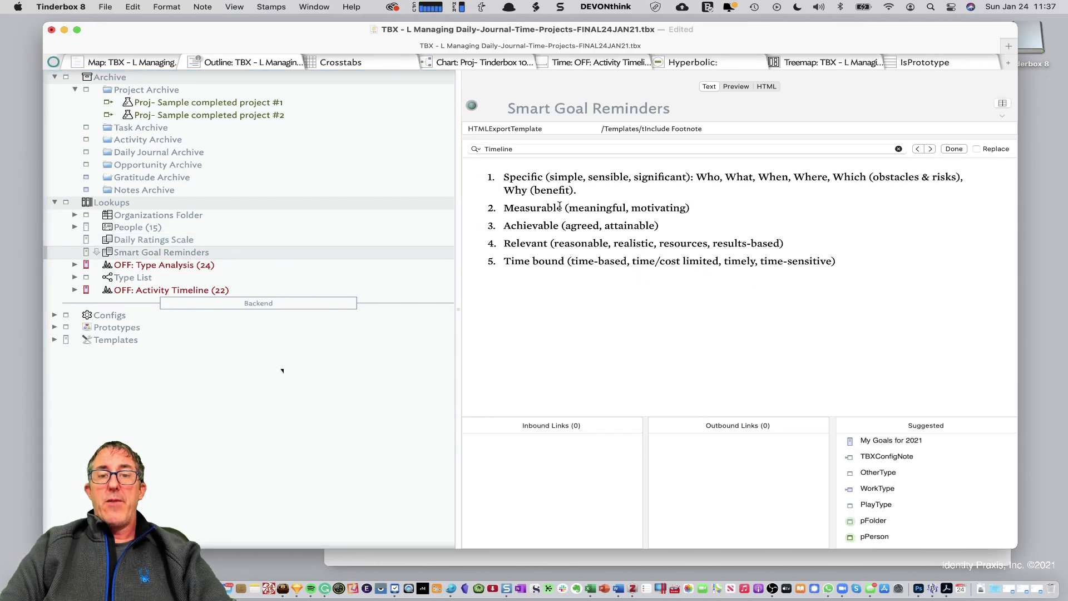
key("super+a")
Preview "Proj- Tinderbox 101 Training & Book" under Active Projects and examine its goal statement
scroll(108, 247, "up", 4)
scroll(109, 247, "up", 3)
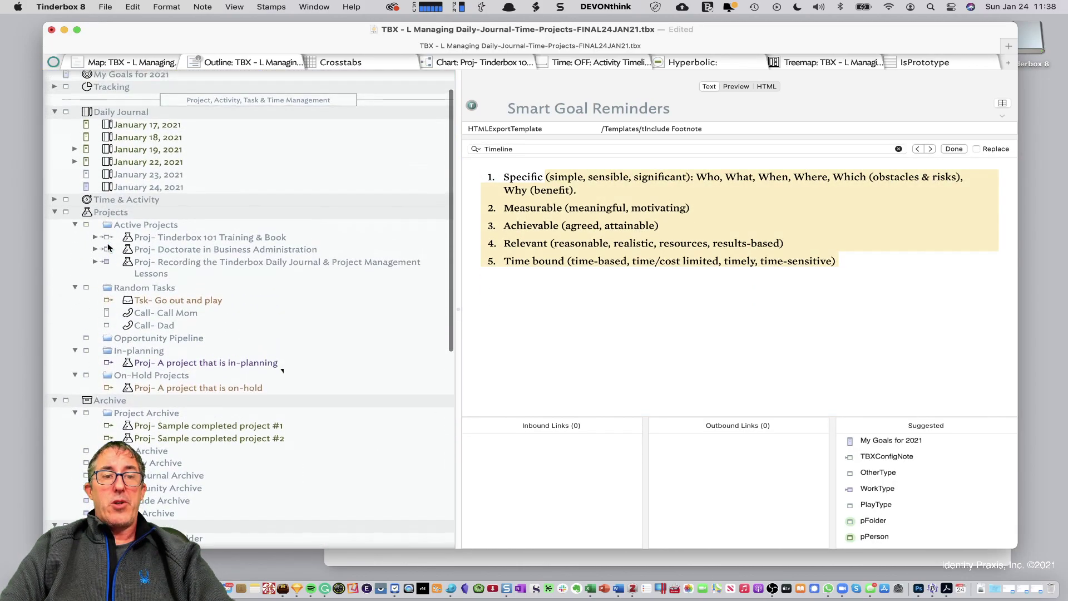
left_click(135, 225)
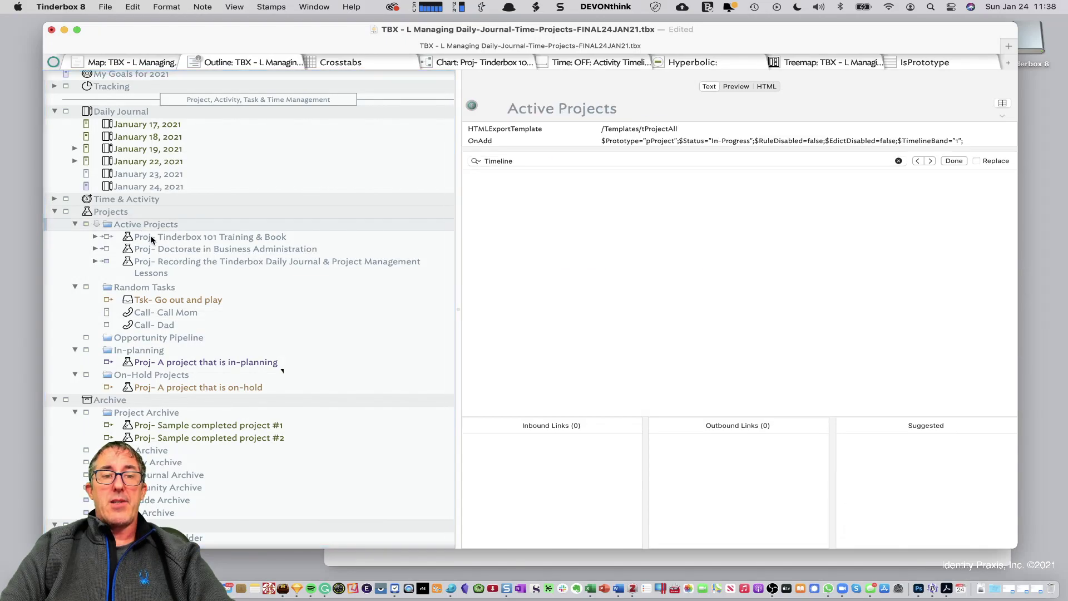
left_click(152, 237)
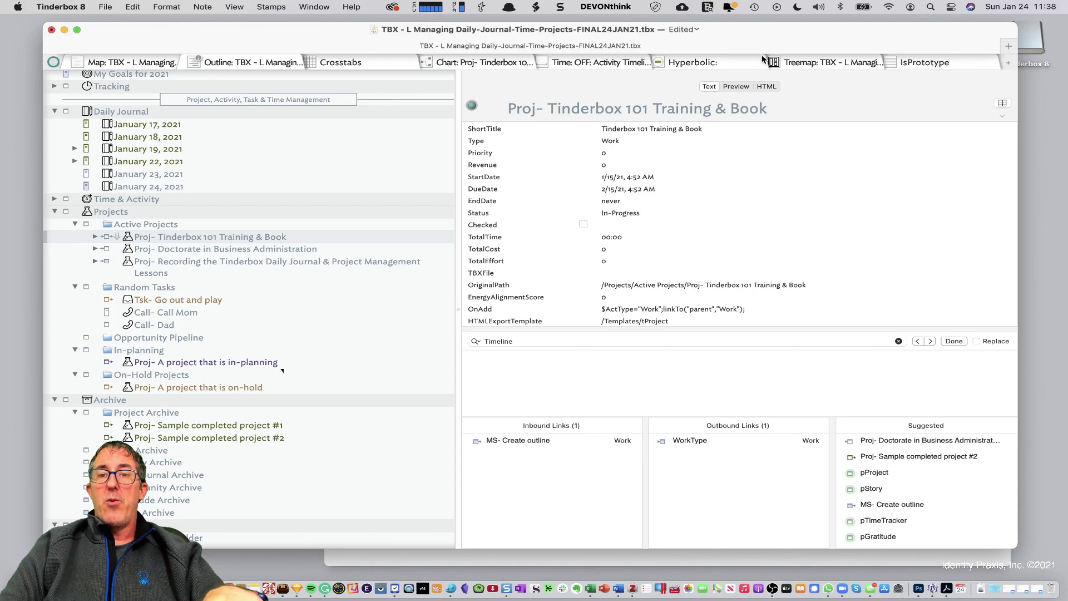
left_click(737, 86)
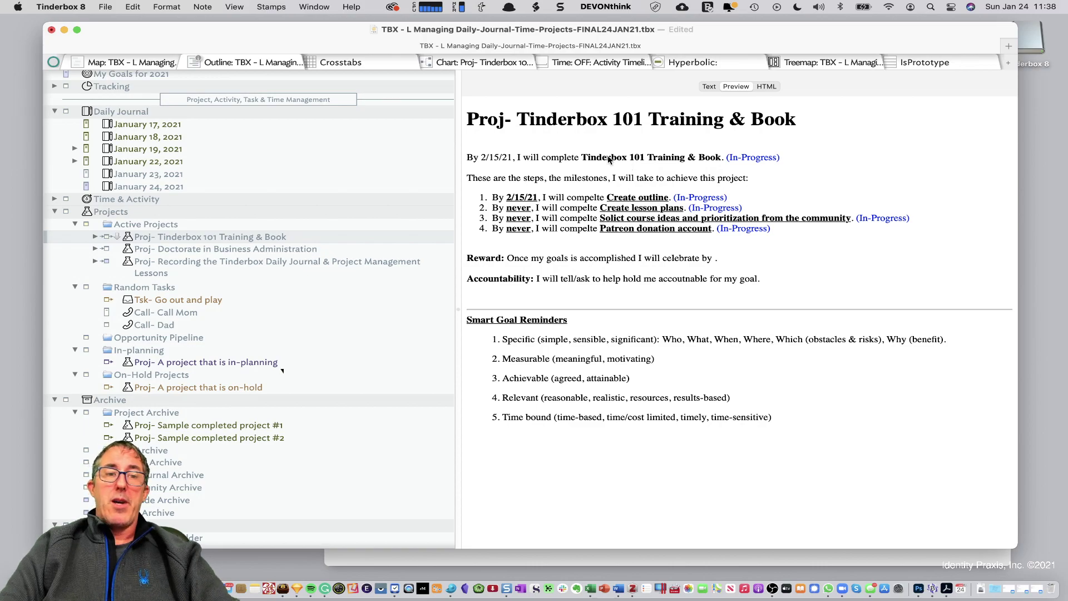
left_click_drag(583, 159, 681, 163)
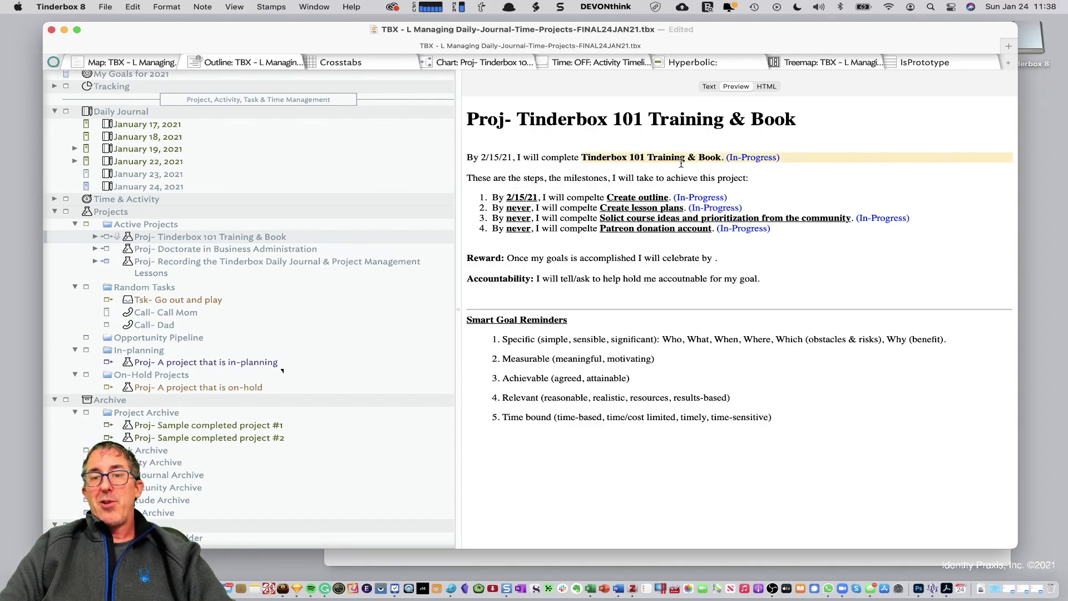
Add the note "MS- Complerte Manuscript" below "MS- Create outline" in the Tinderbox 101 project and give it the pMilestone prototype
left_click(96, 237)
left_click(180, 249)
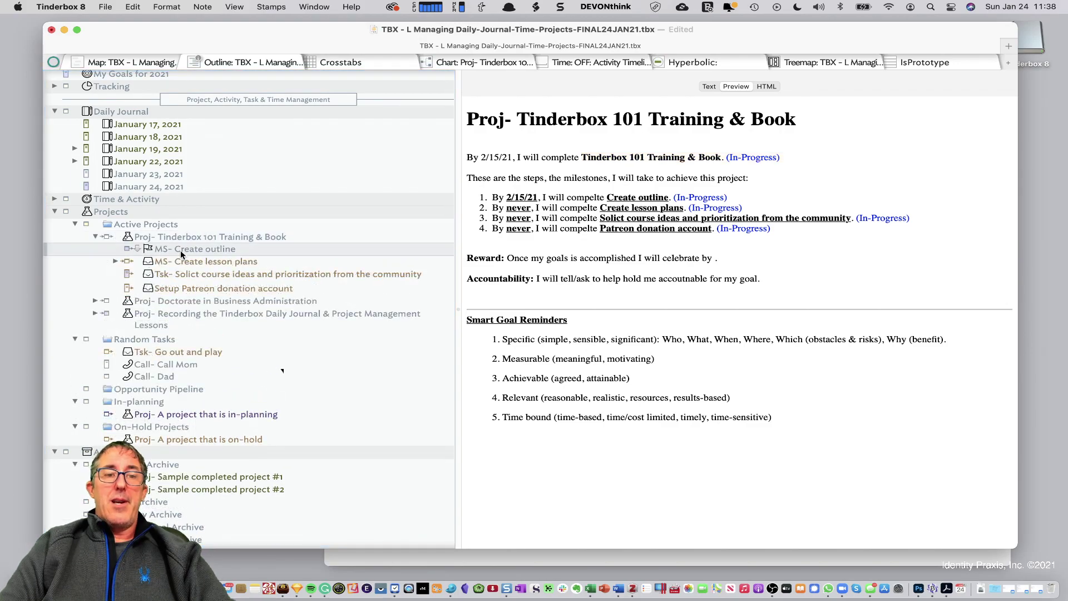
key("Return")
type("MA-")
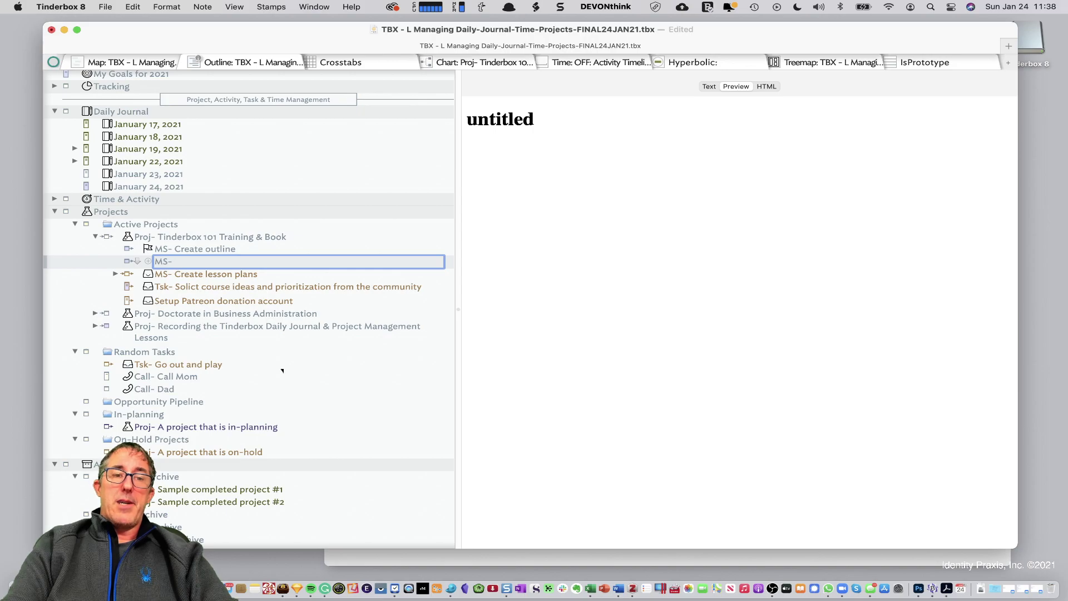
type("Complerte Manus")
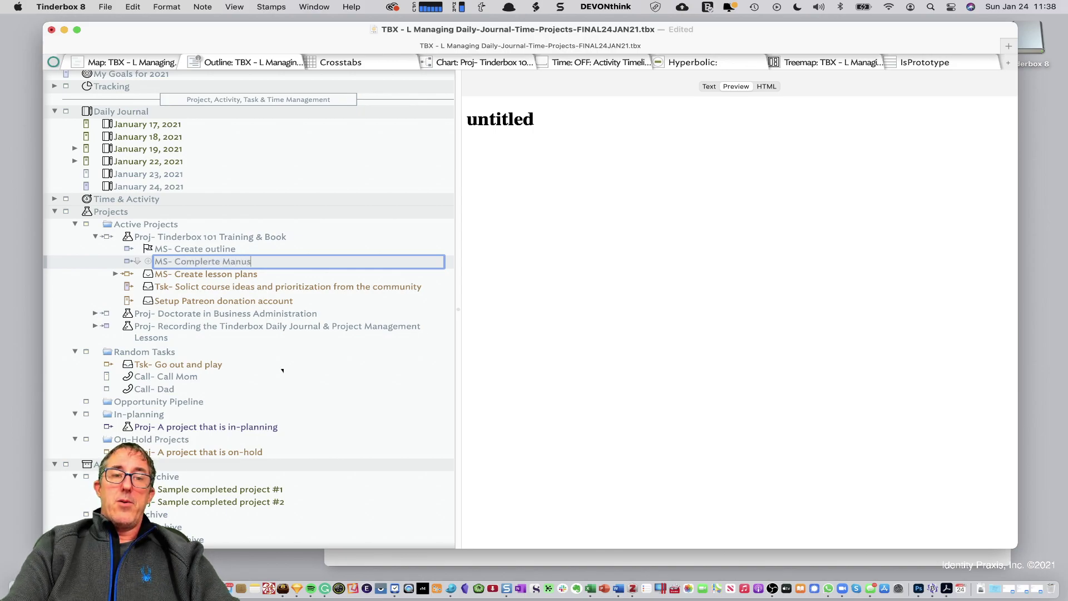
type("cript")
key("Return")
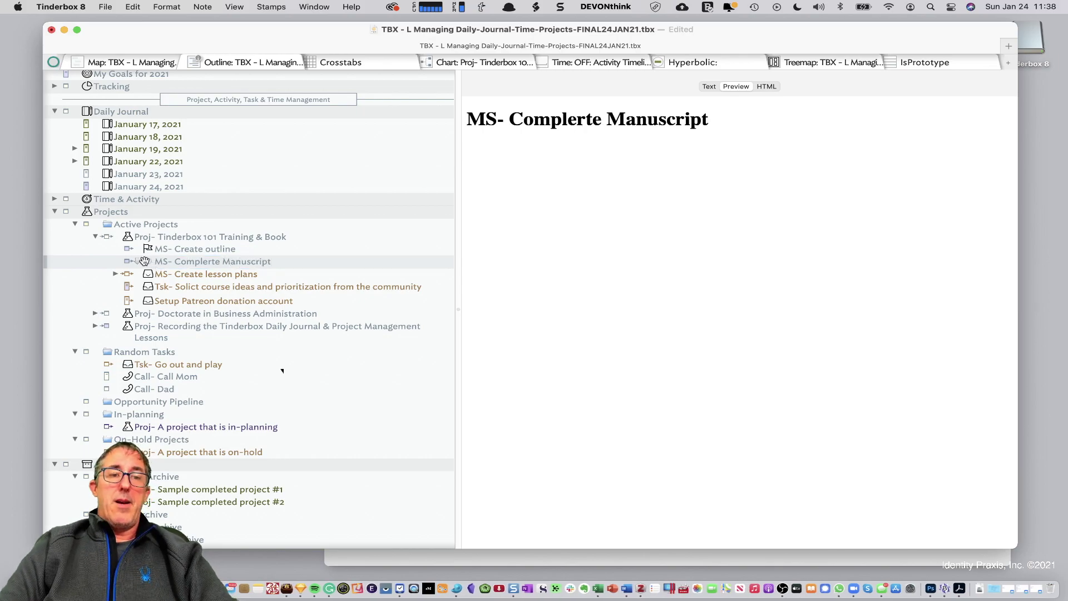
left_click(127, 262)
left_click(167, 328)
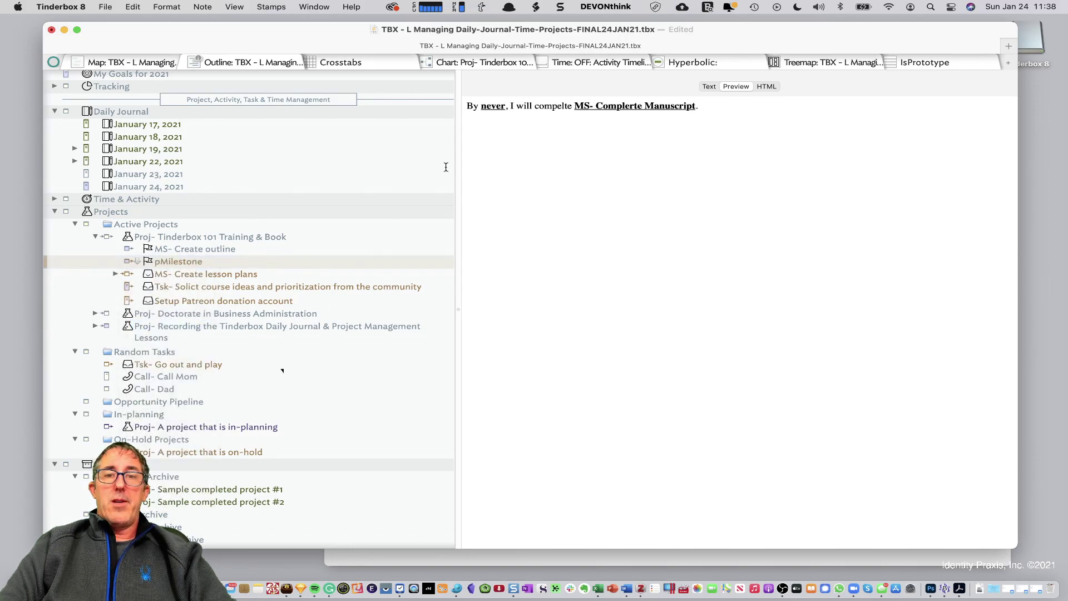
Set the manuscript milestone's StartDate to Now and its DueDate to 4/15/21
left_click(709, 86)
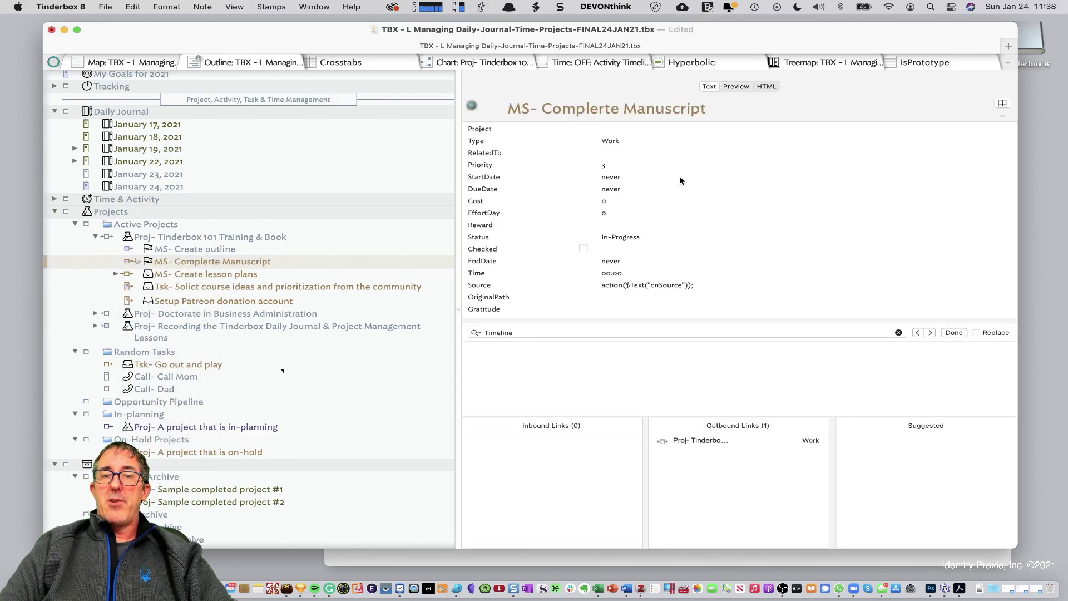
left_click(610, 182)
type("Now")
key("Return")
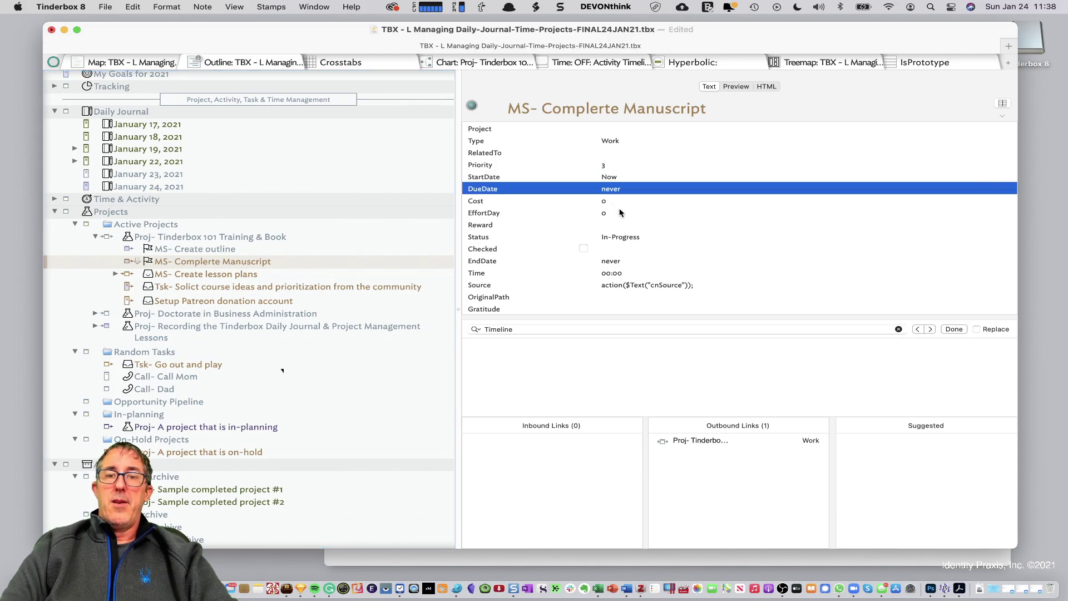
left_click(617, 189)
type("4/15/21")
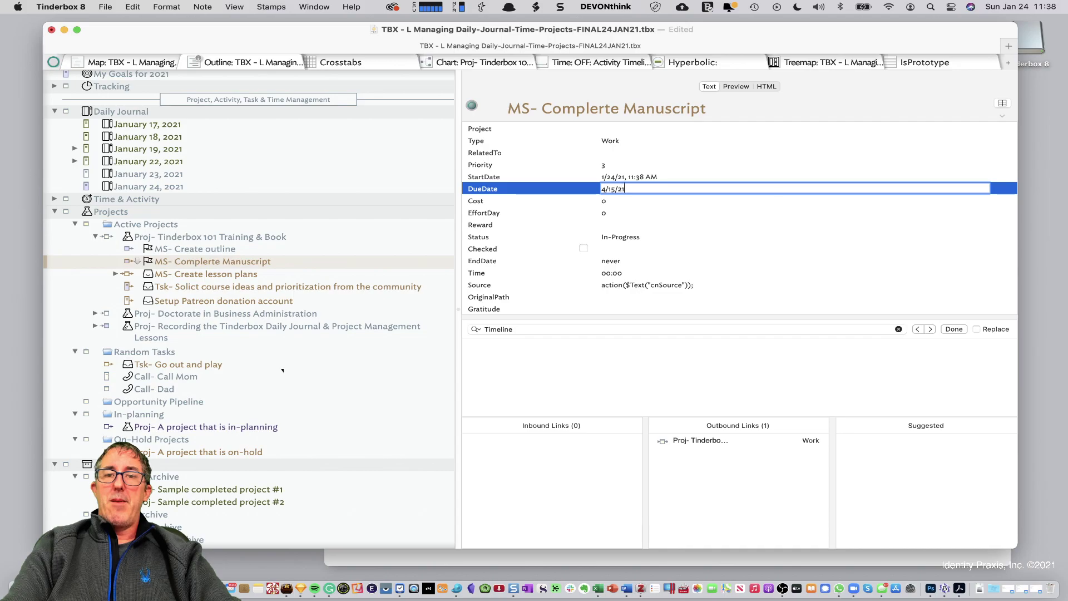
key("Return")
Preview the Tinderbox 101 project again and check its completion date, milestone list and reward statement
left_click(252, 248)
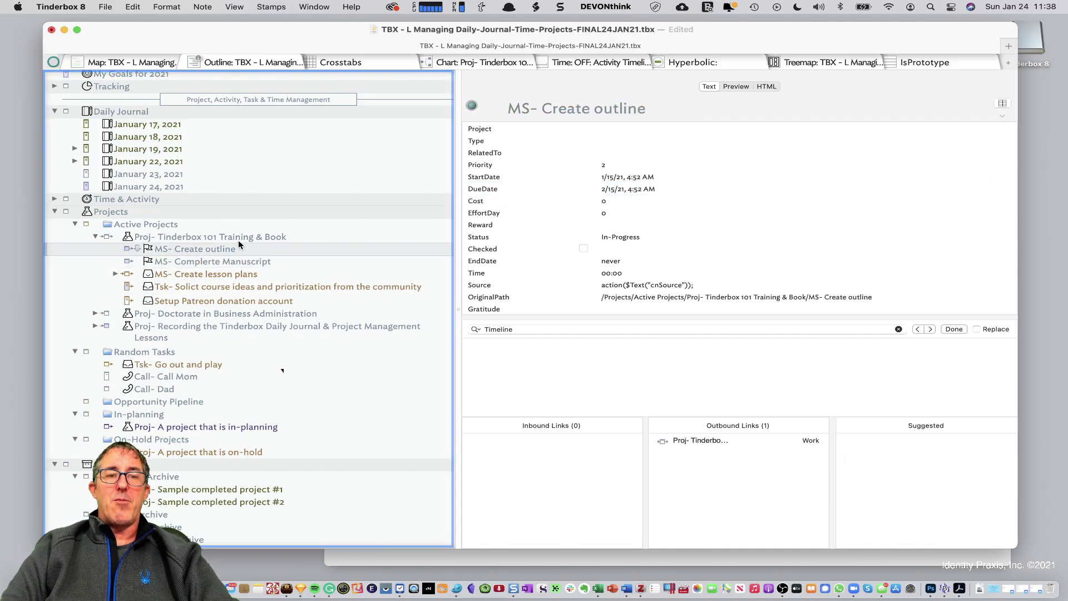
left_click(249, 237)
left_click(736, 86)
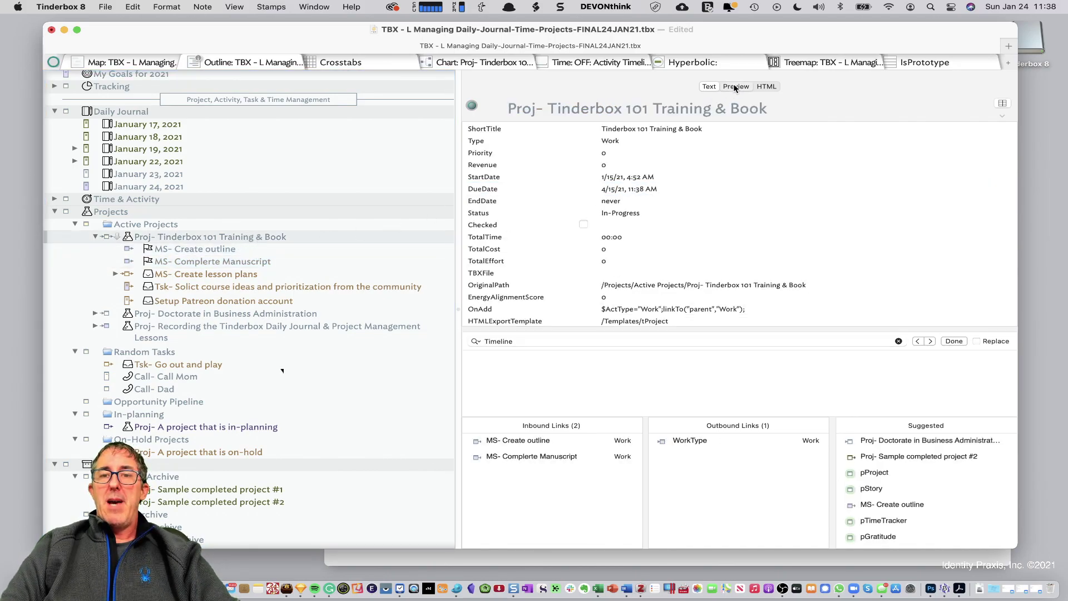
left_click_drag(477, 157, 510, 156)
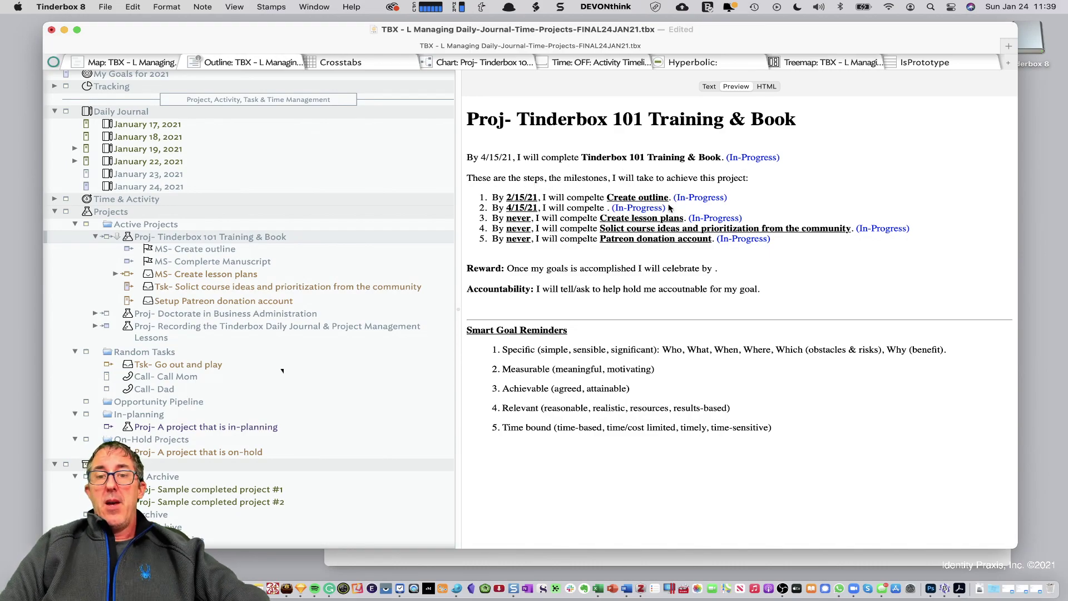
left_click_drag(523, 270, 677, 272)
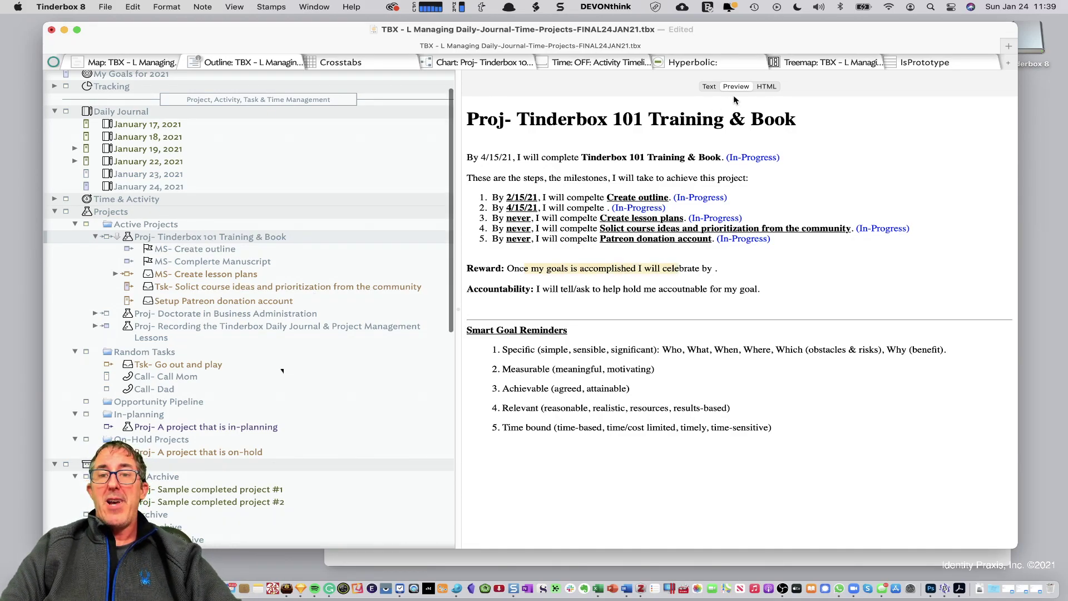
Add Reward to the displayed attributes of the Tinderbox 101 project
left_click(708, 86)
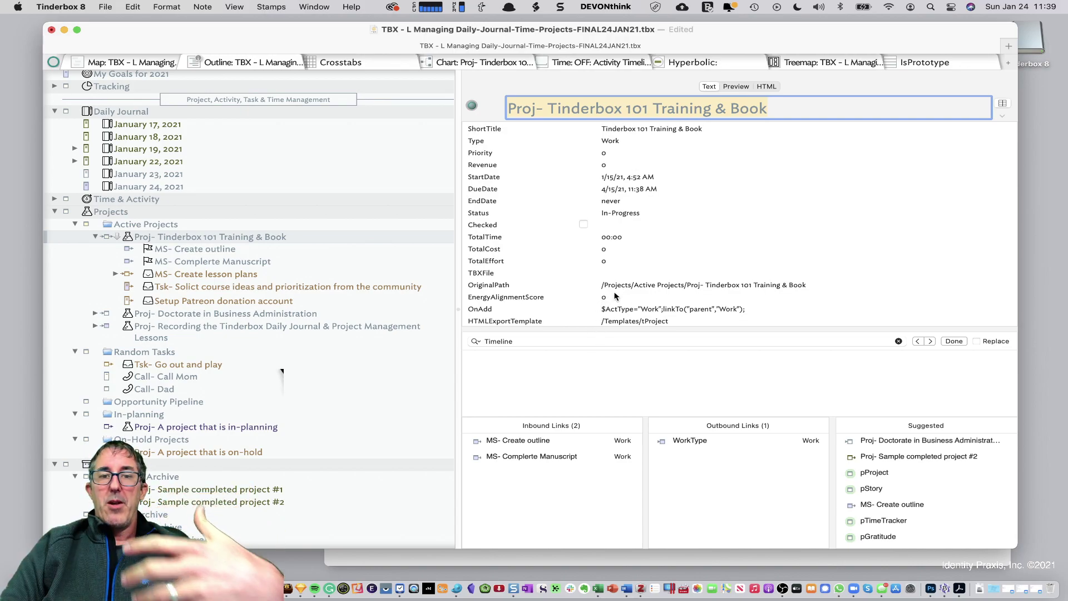
left_click(1002, 103)
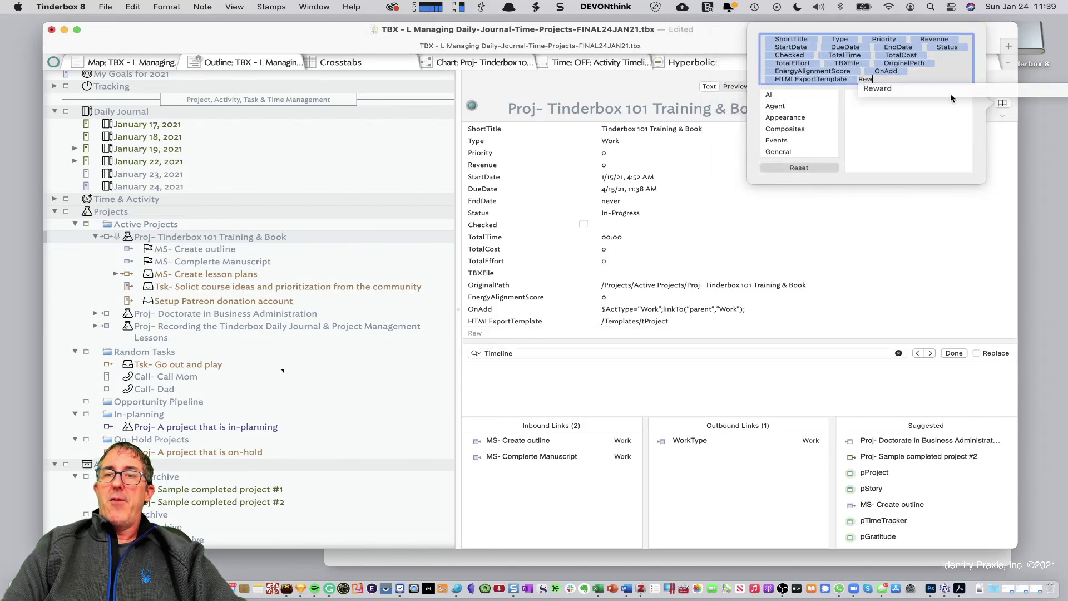
left_click(923, 89)
left_click(707, 224)
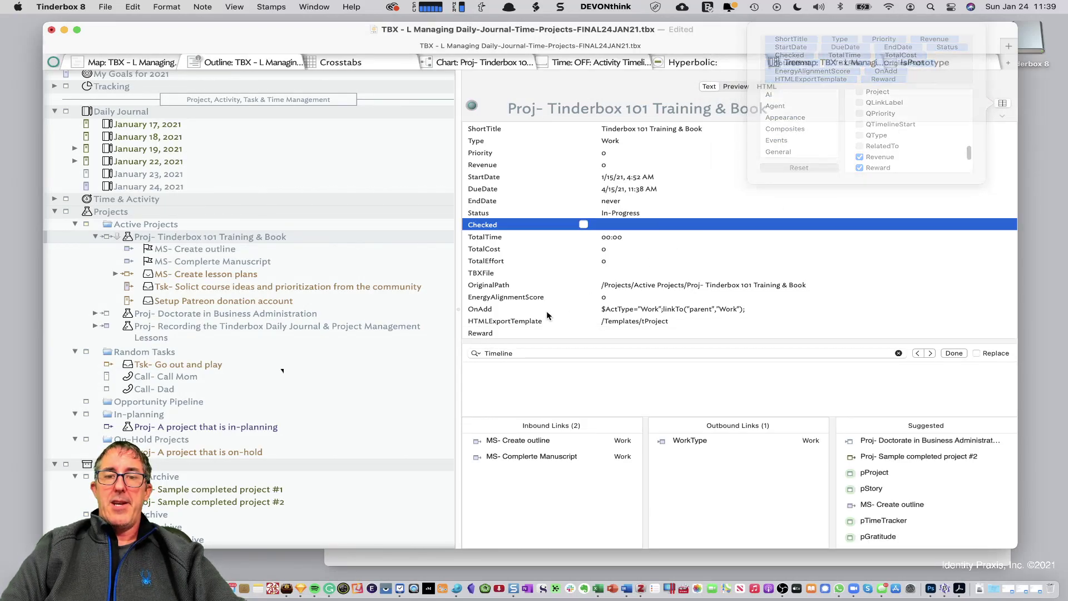
Set the project's Reward to "Go get icecream"
left_click(531, 333)
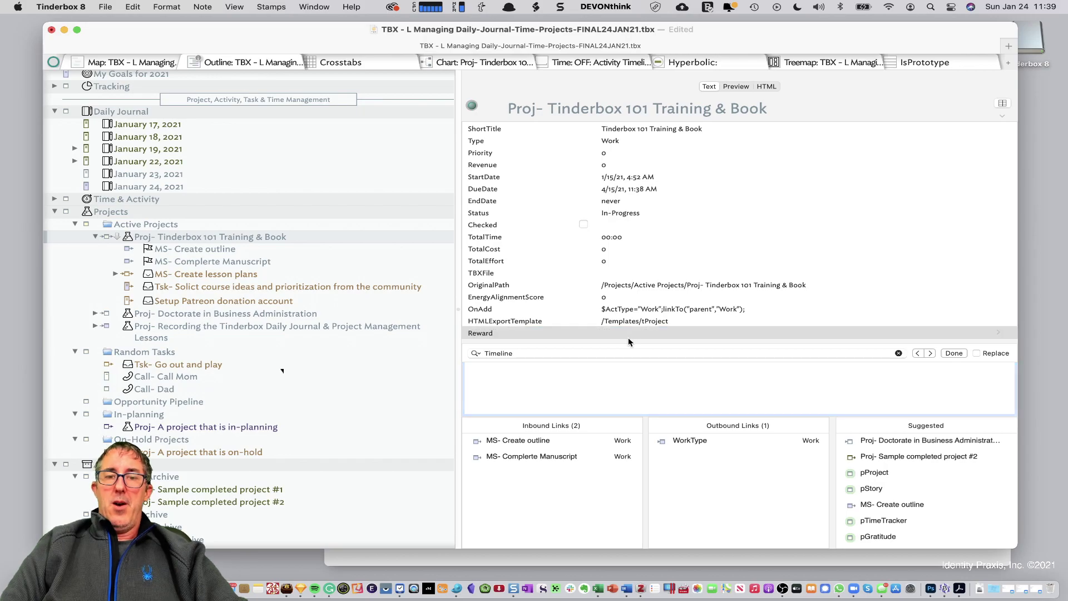
left_click(648, 329)
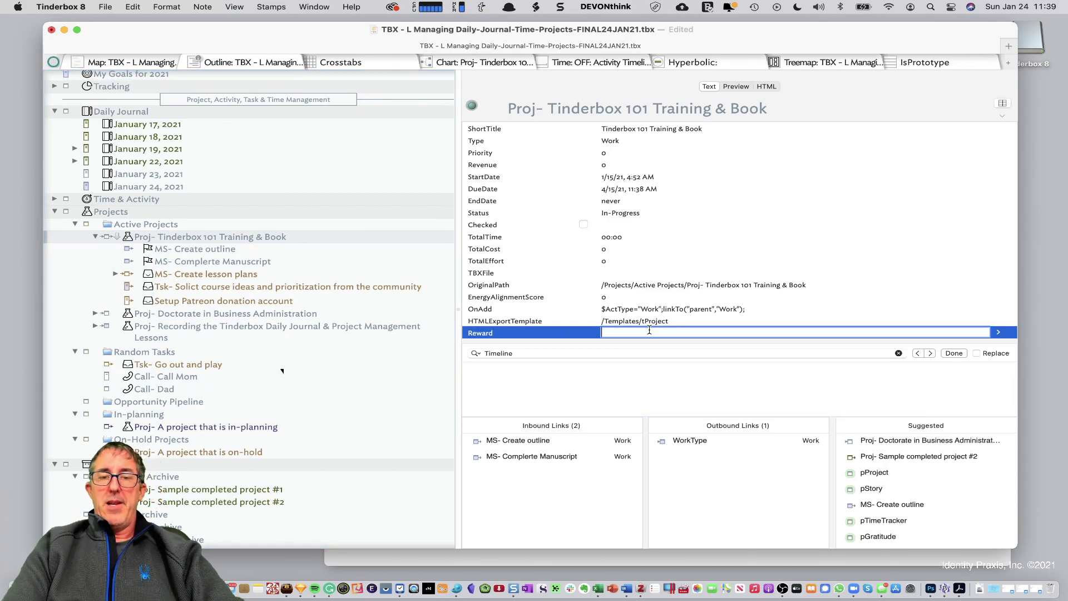
type("Ge")
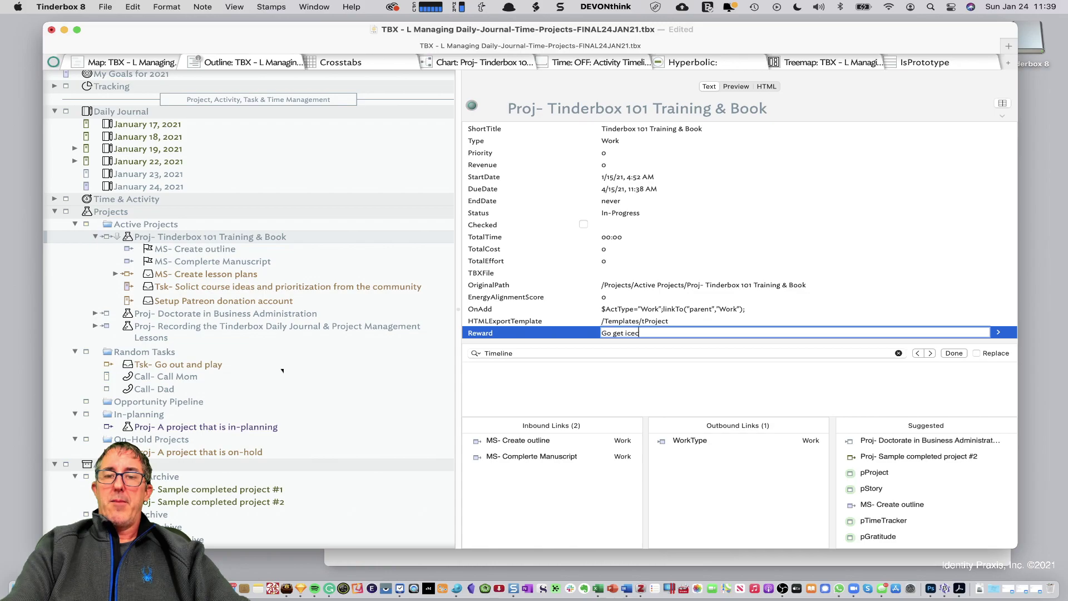
key("Tab")
left_click(659, 334)
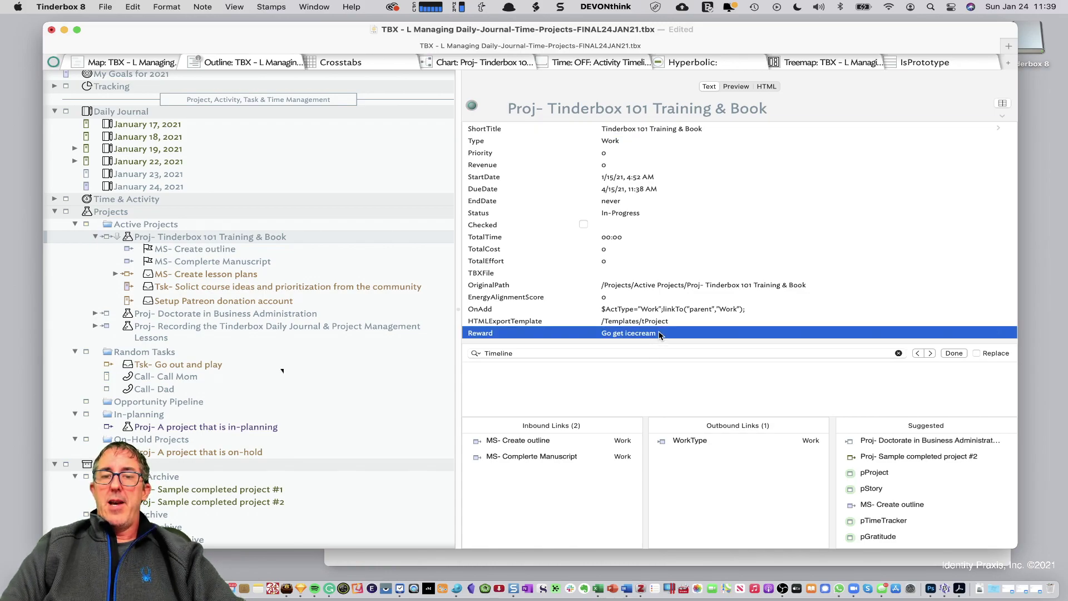
Add AccountabilityPartner to the displayed attributes of the Tinderbox 101 project
left_click(1002, 104)
type("Acou")
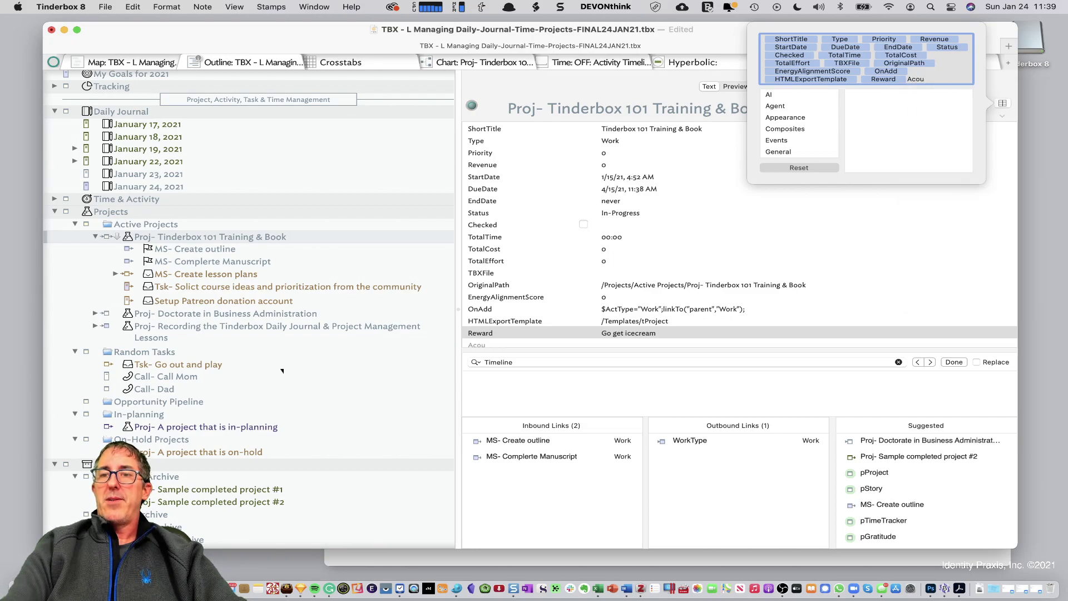
type("o")
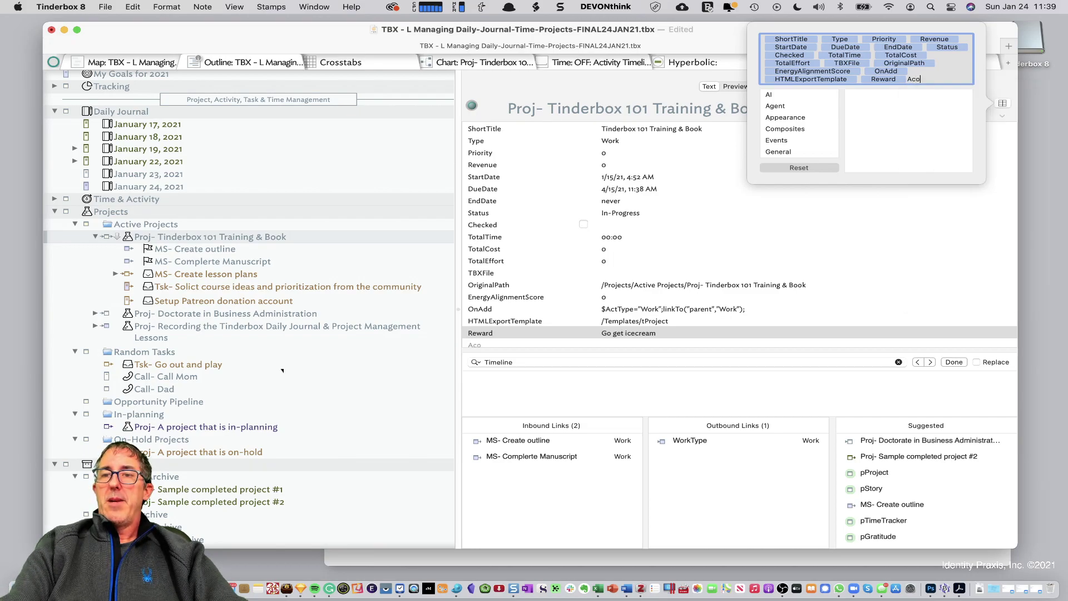
type("cou")
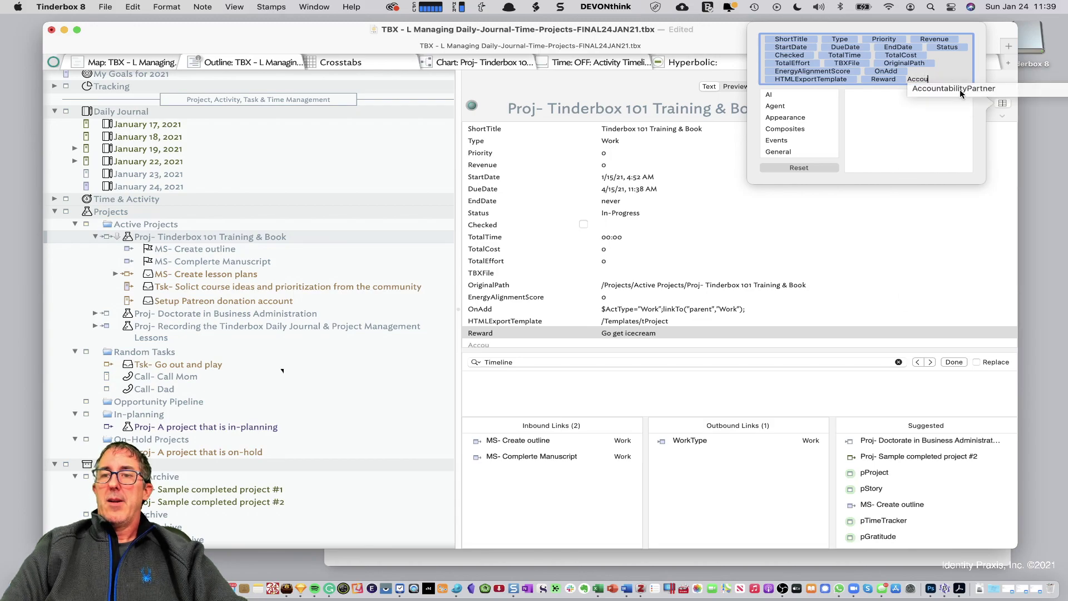
left_click(953, 89)
Set the project's AccountabilityPartner to "TBX Community" plus the full names of two people, separated by semicolons
left_click(613, 341)
left_click(620, 341)
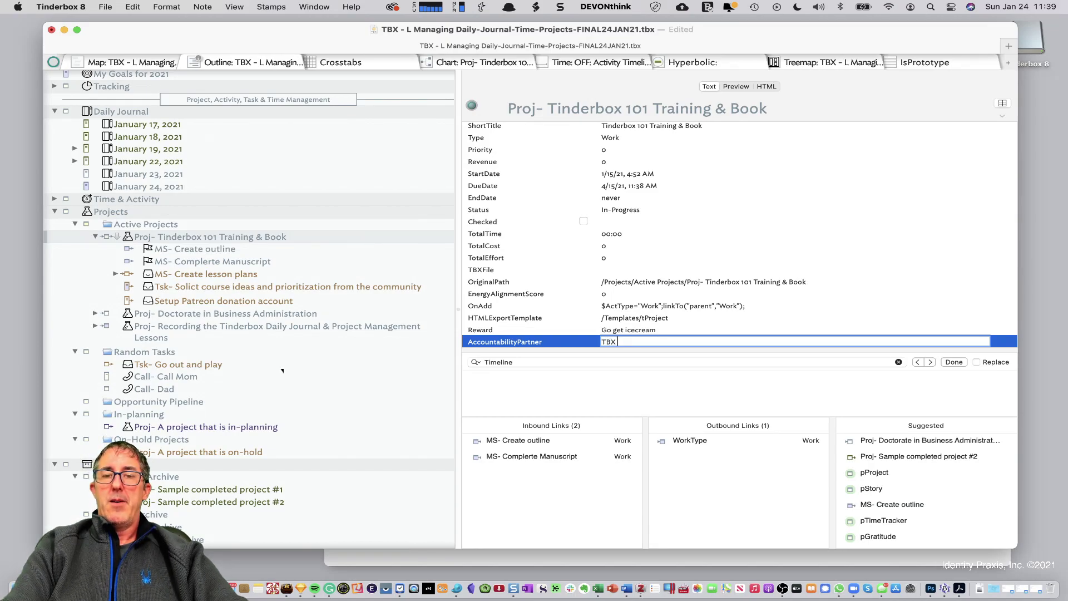
type("TBX Community;Market Berstein")
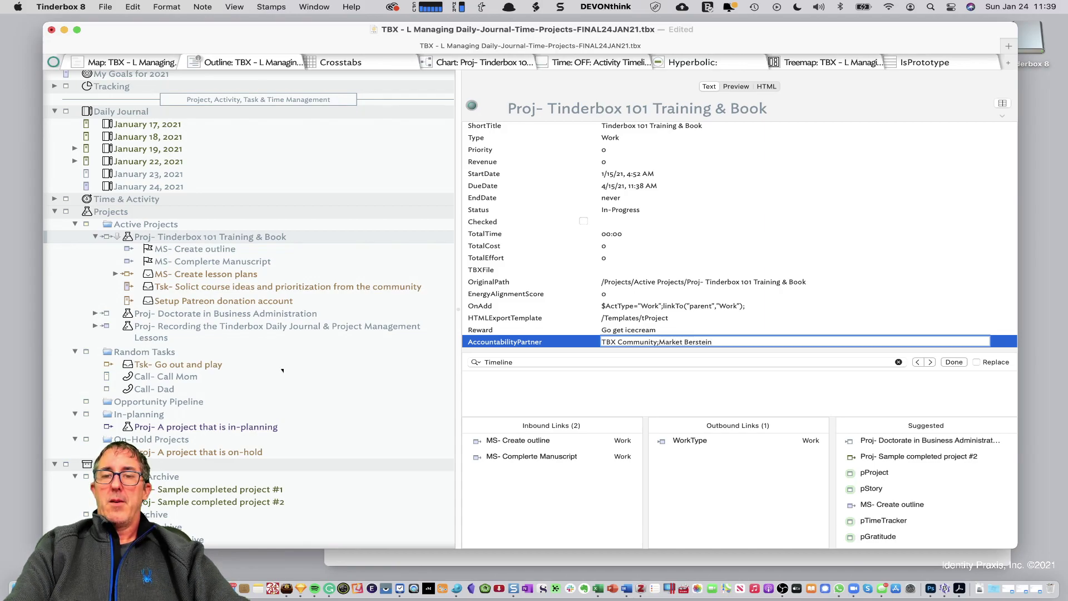
type(";Mark Anderson")
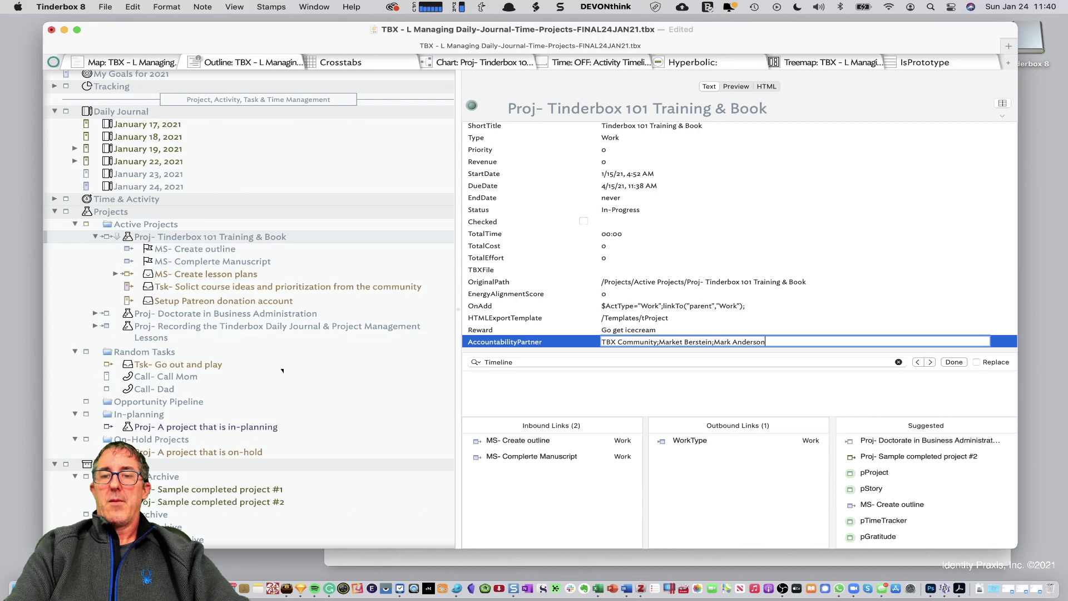
key("Tab")
key("shift+Tab")
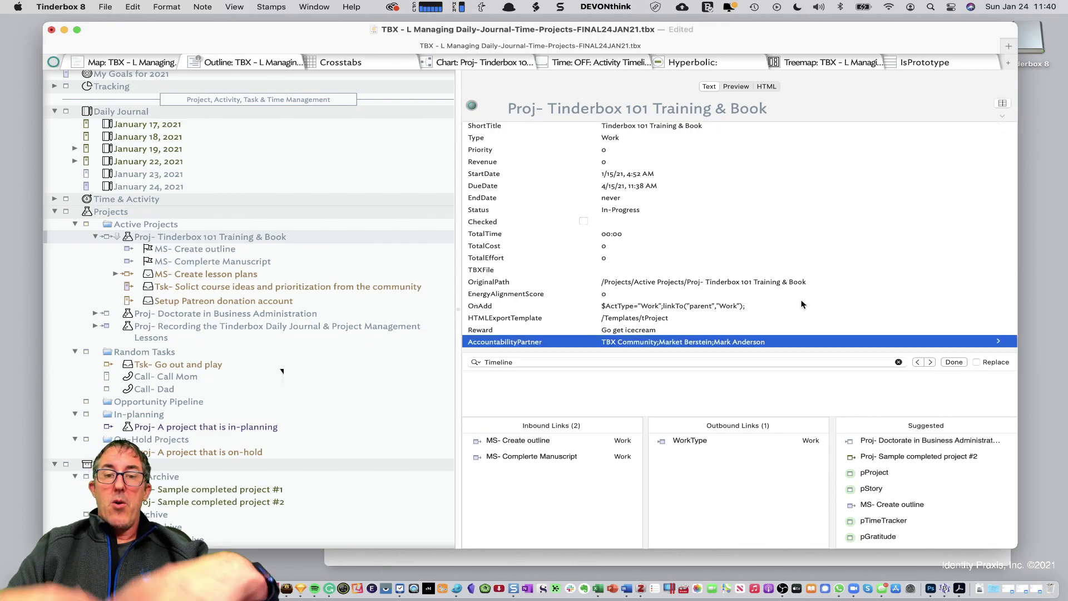
Preview the Tinderbox 101 project and check its reward and accountability statements and the Smart Goal Reminders list
scroll(612, 191, "up", 1)
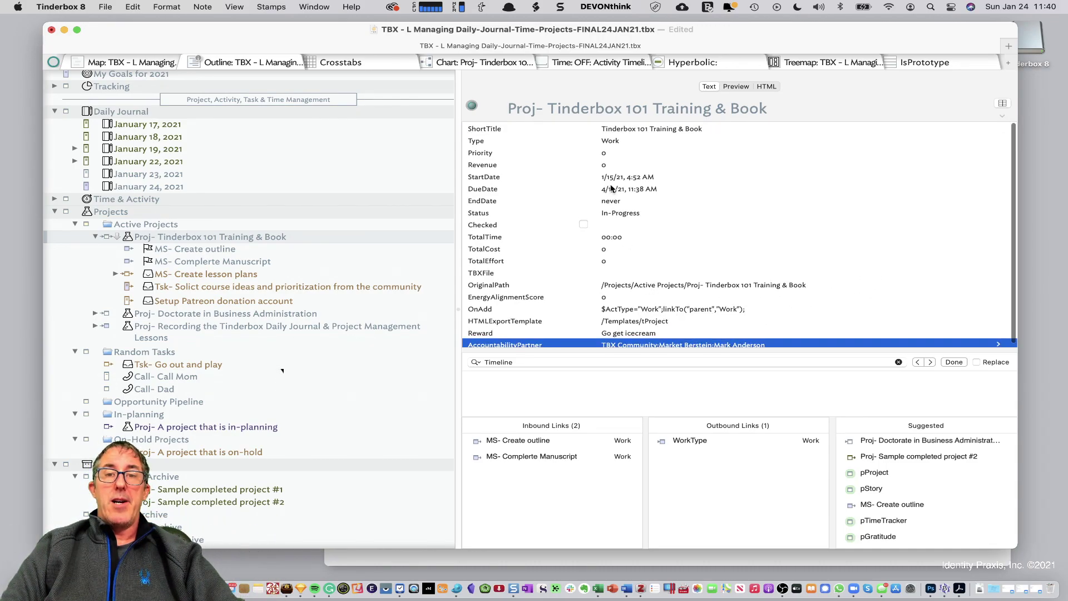
left_click(736, 87)
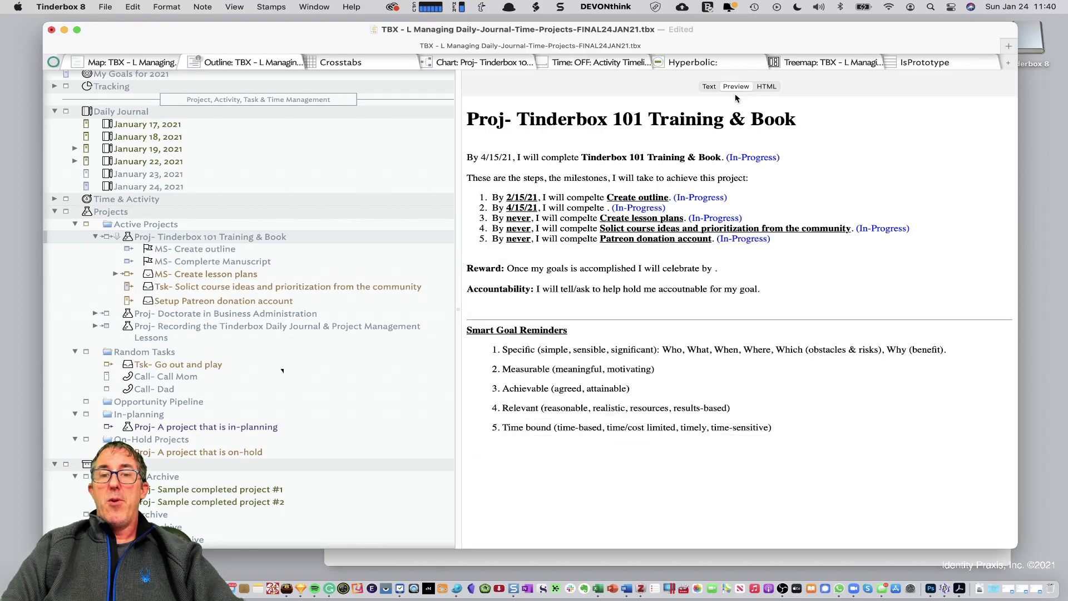
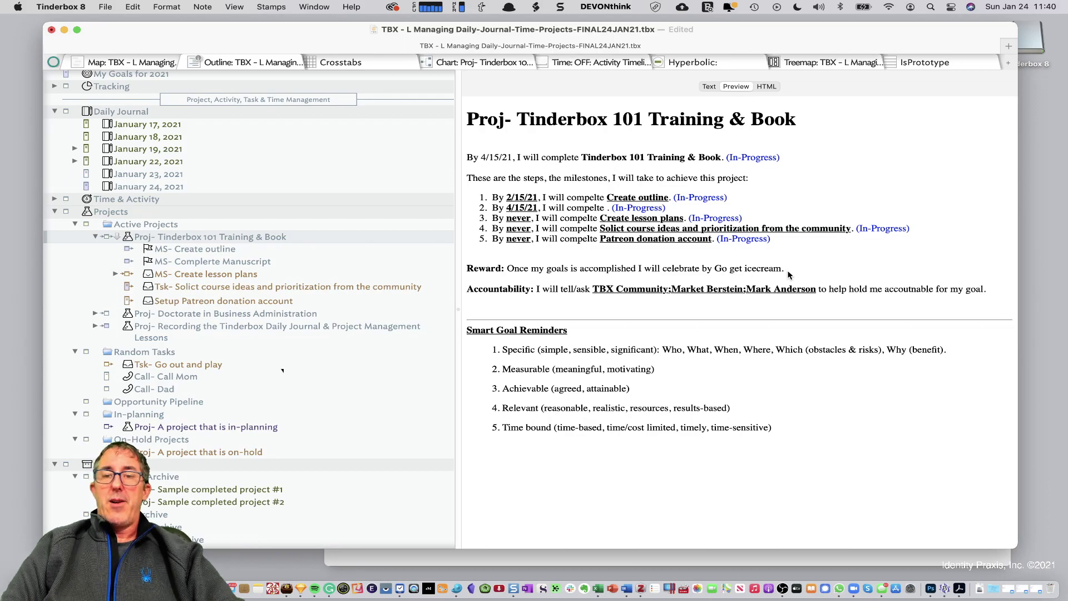
left_click_drag(504, 349, 532, 437)
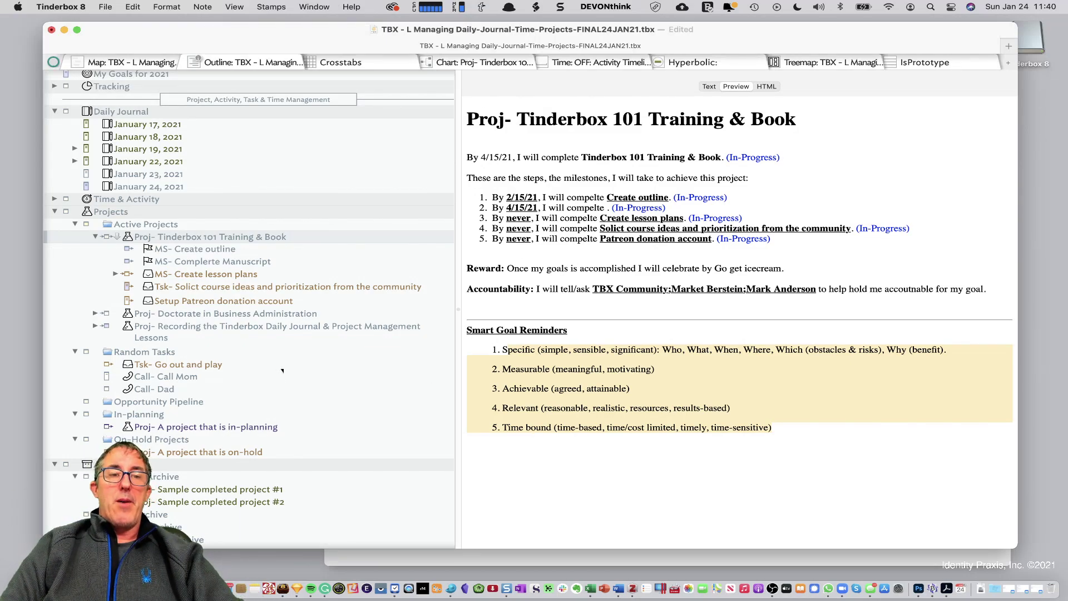
Preview the Active Projects container and review the combined goal statements of all current projects
left_click(544, 181)
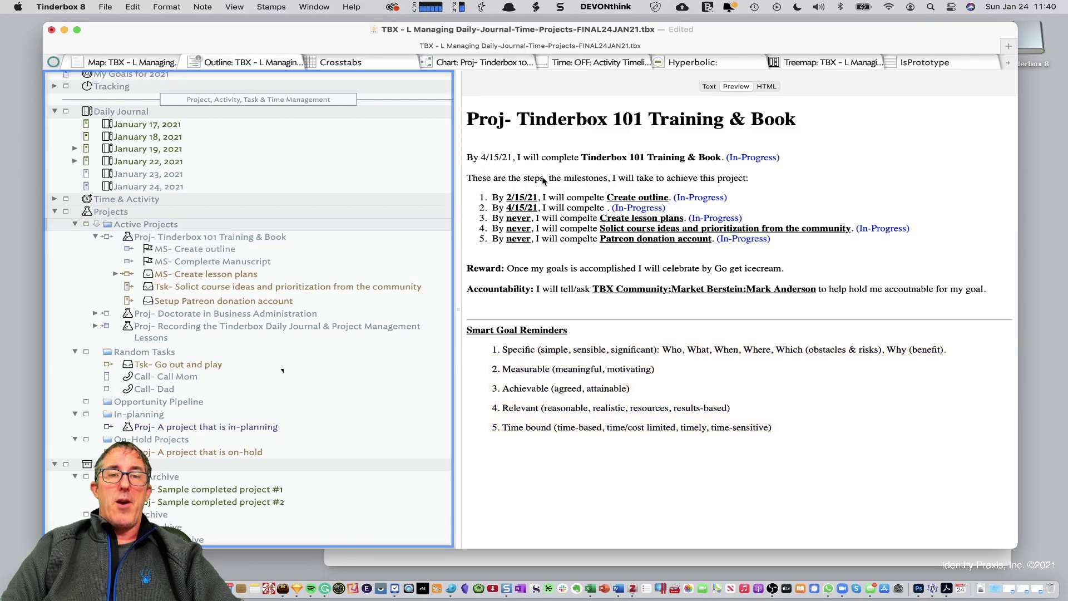
scroll(728, 399, "down", 5)
scroll(728, 400, "down", 4)
scroll(729, 400, "up", 5)
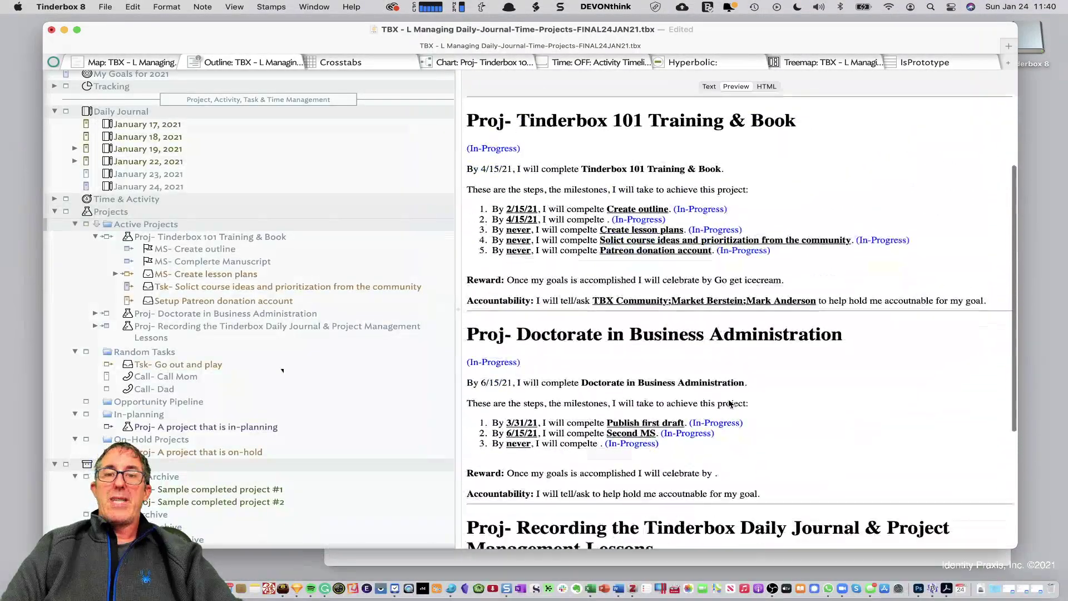
scroll(730, 404, "up", 2)
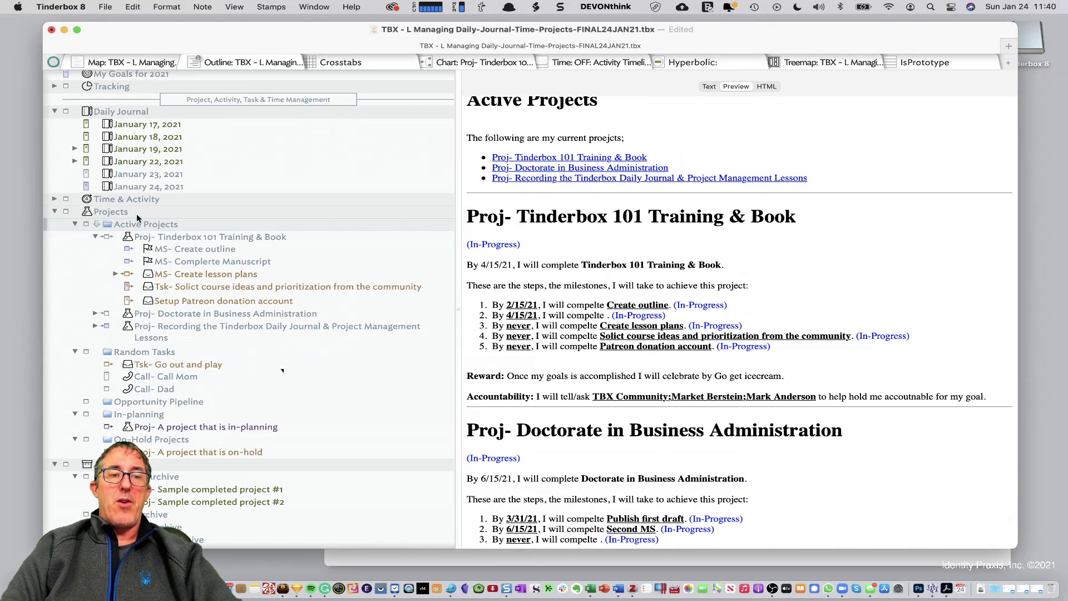
Preview the MS- Create lesson plans milestone, and under Lookups the Type Analysis agent and the Type List
left_click(205, 273)
scroll(189, 365, "down", 8)
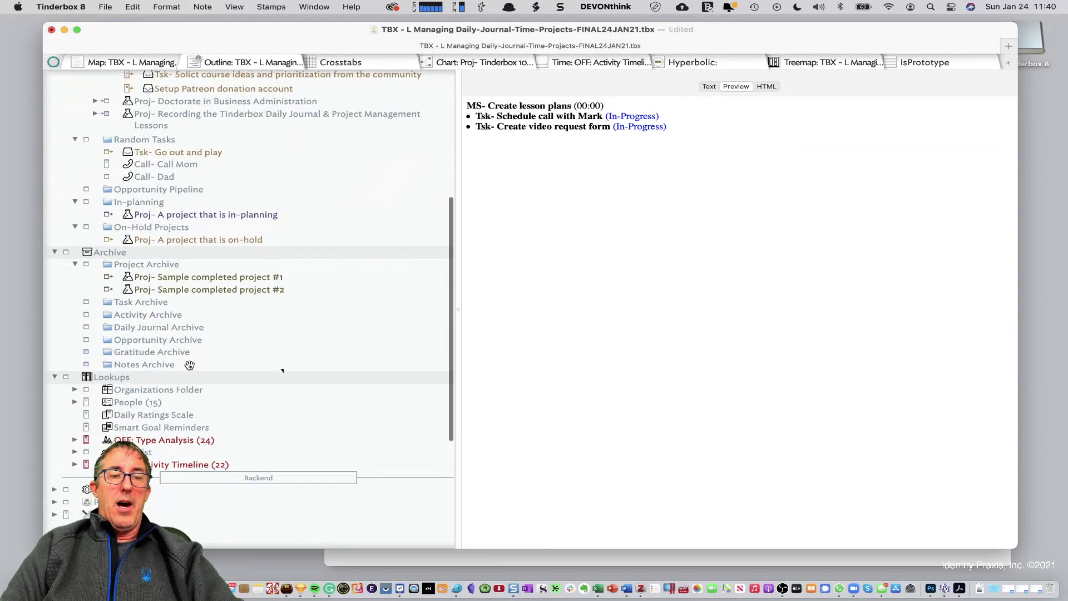
scroll(189, 365, "down", 3)
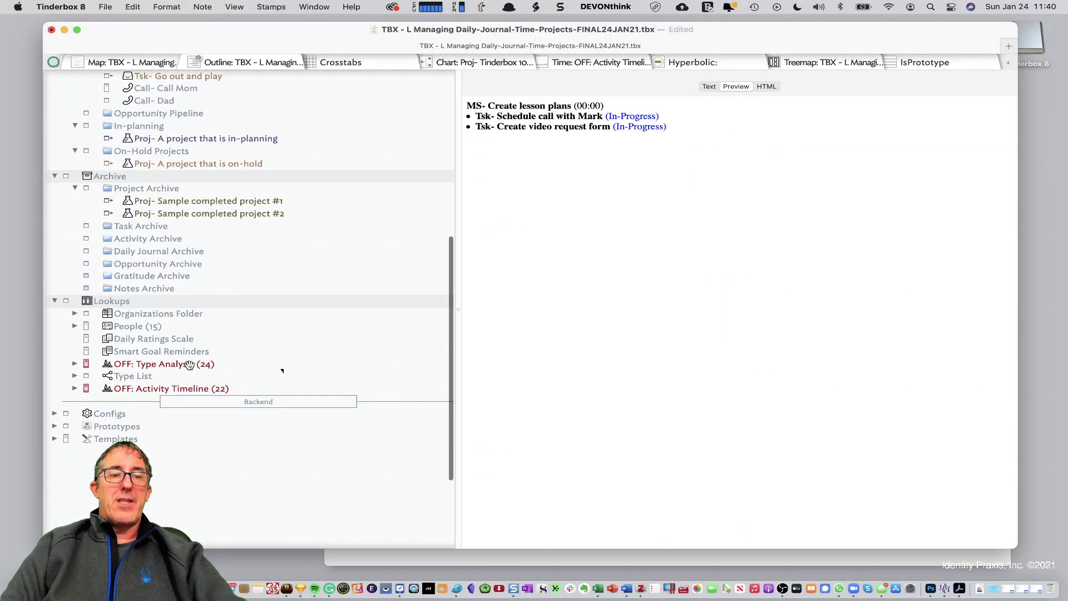
left_click(139, 350)
left_click(151, 363)
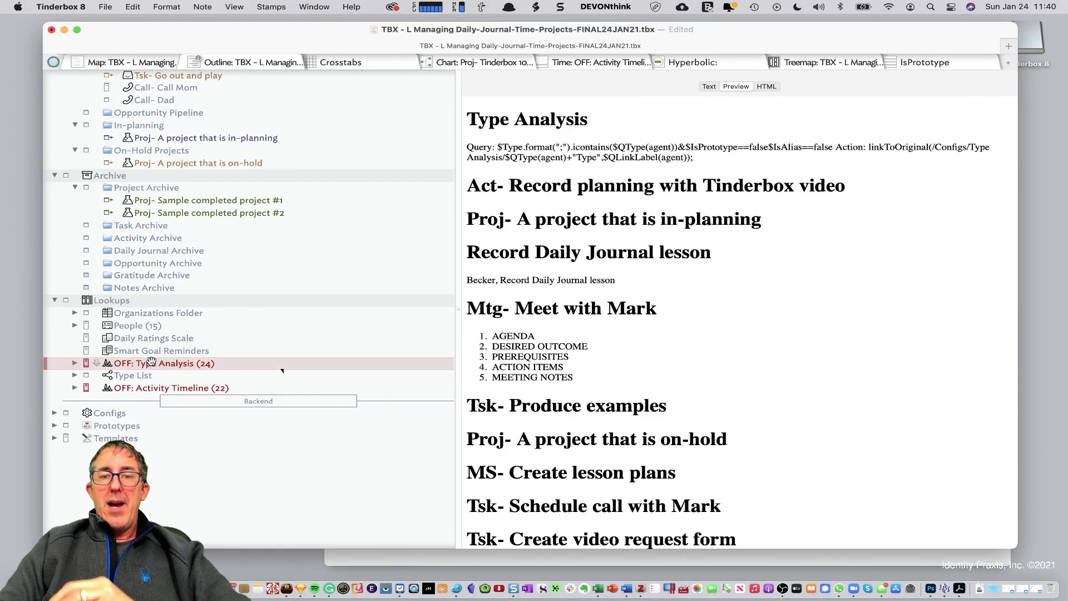
left_click(149, 374)
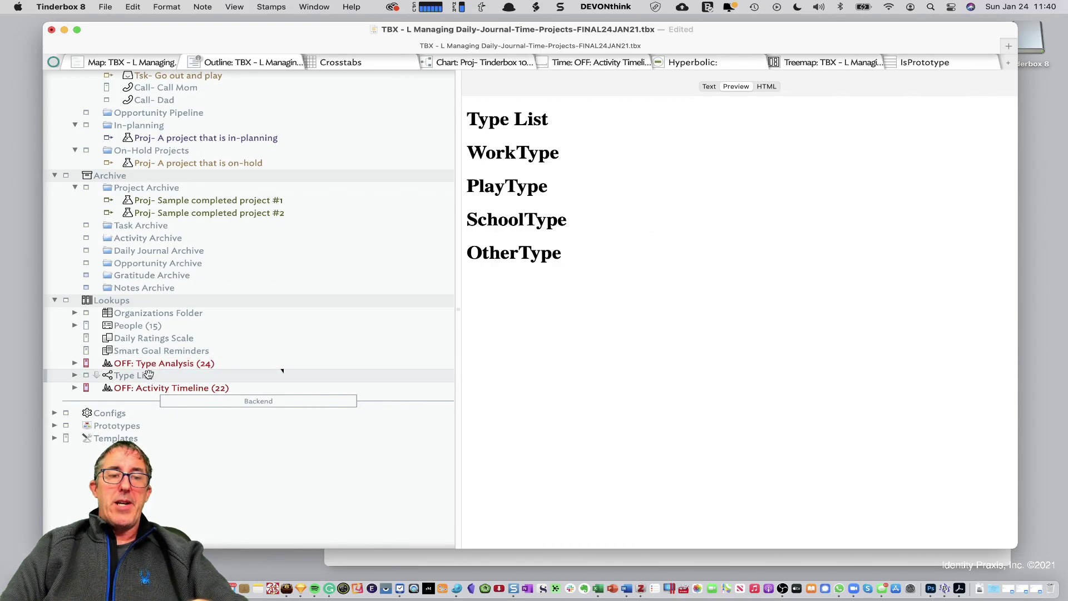
scroll(139, 356, "down", 4)
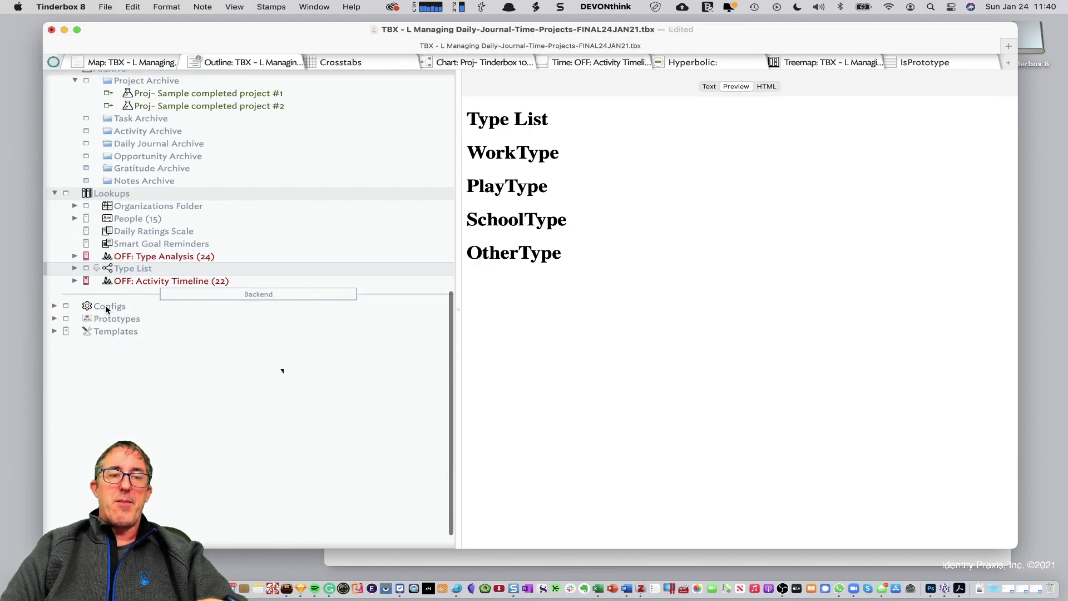
Expand Configs and examine the attributes of TBXConfigNote and the field-to-label lookup text in lt_persons
left_click(108, 307)
left_click(54, 306)
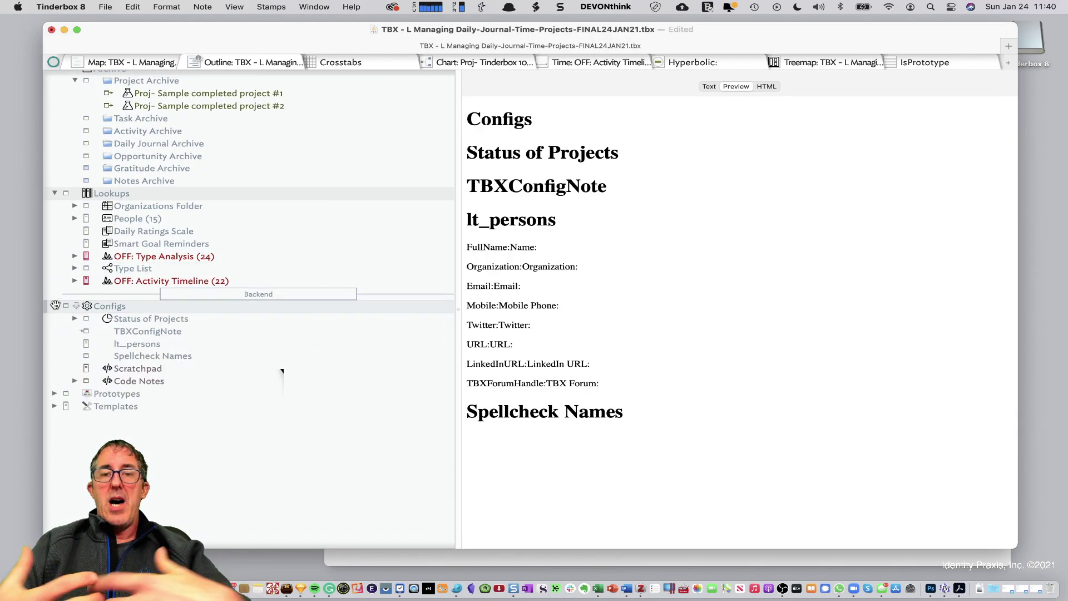
left_click(121, 329)
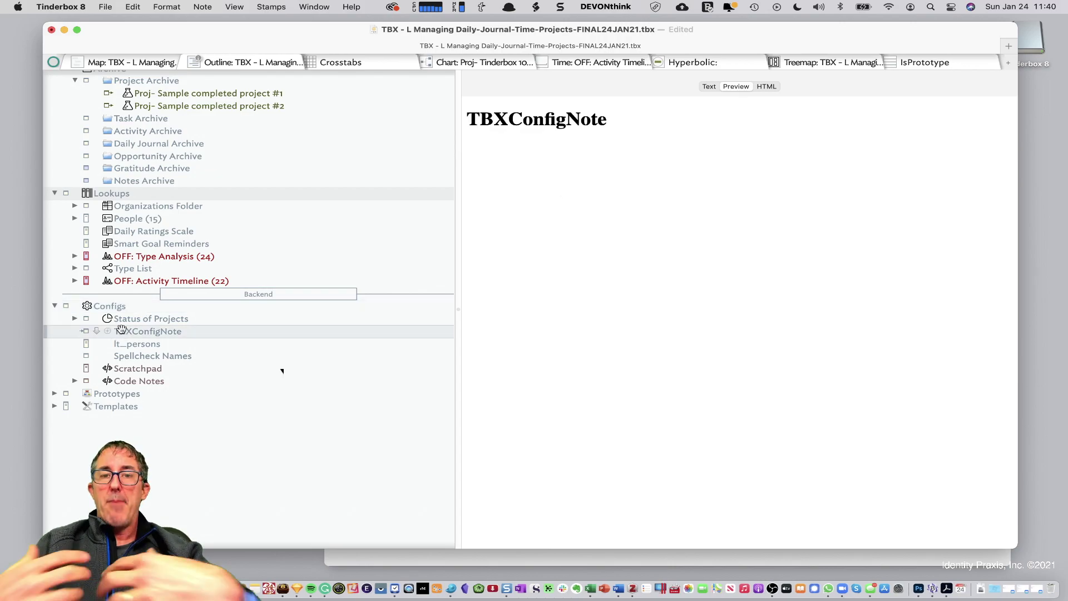
left_click(709, 86)
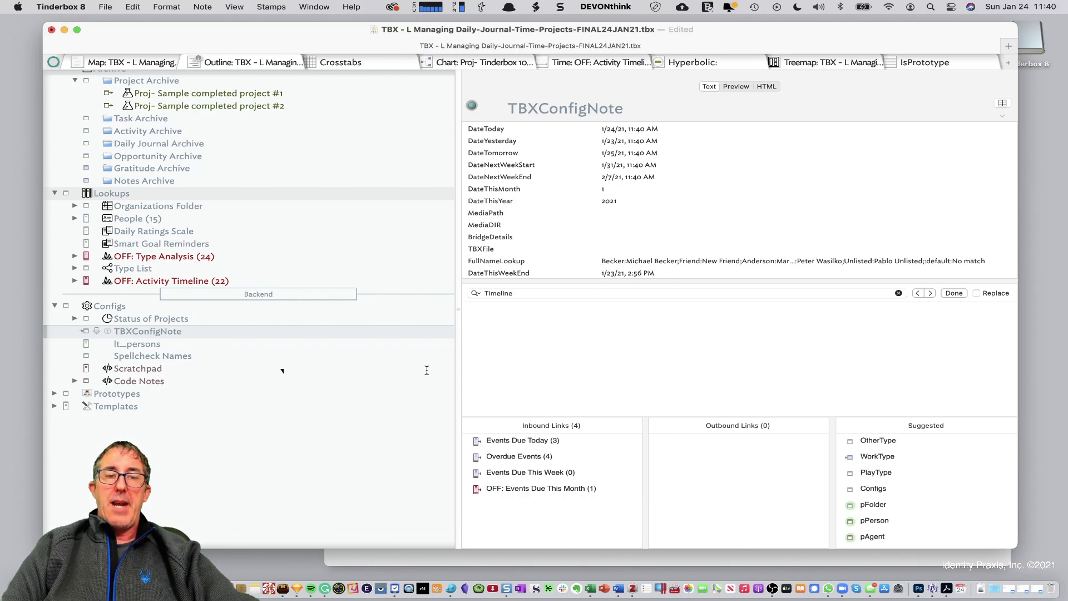
left_click(167, 346)
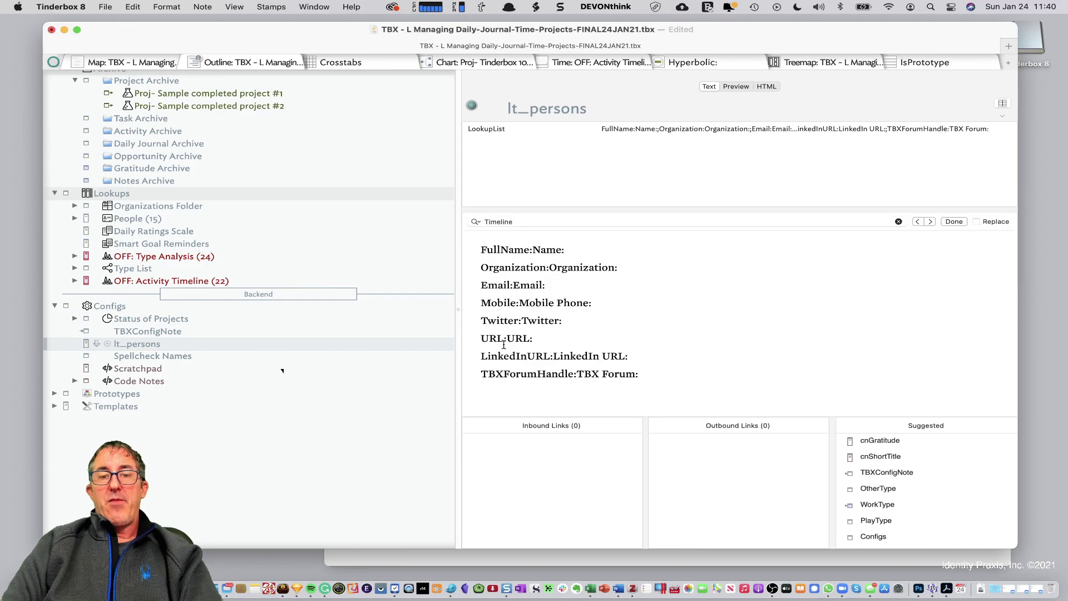
left_click_drag(615, 330, 446, 186)
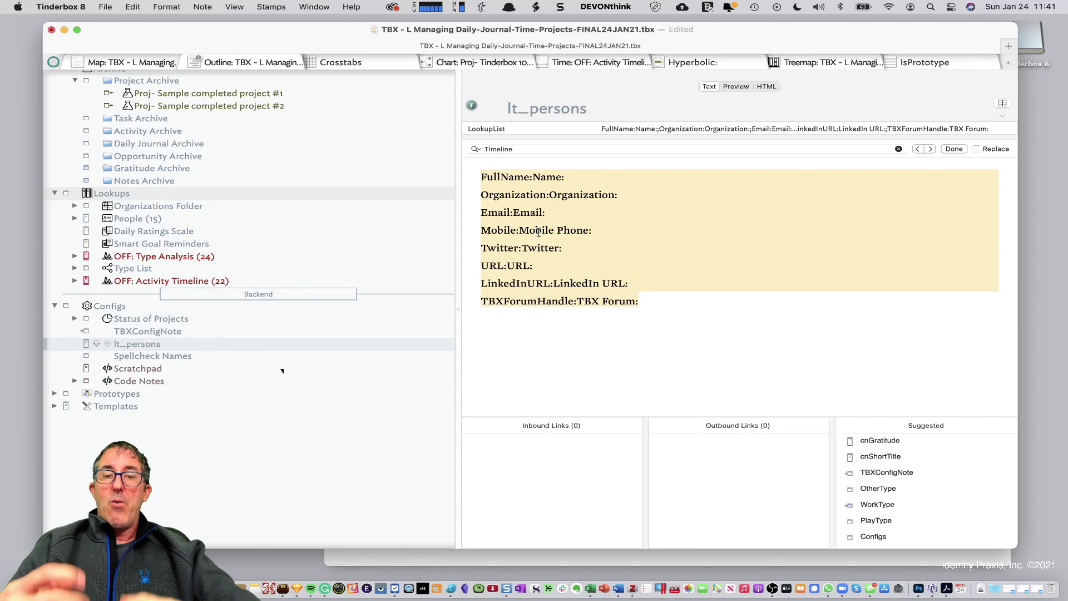
Expand People under Lookups and examine the first person's attributes, biography text and previewed contact table
scroll(306, 188, "up", 10)
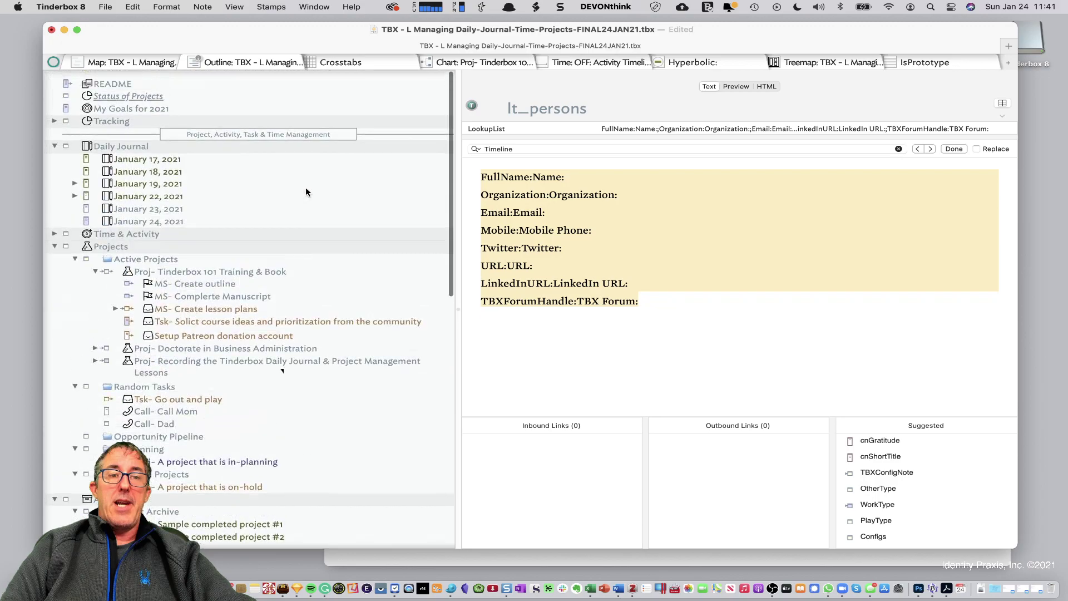
scroll(306, 187, "down", 9)
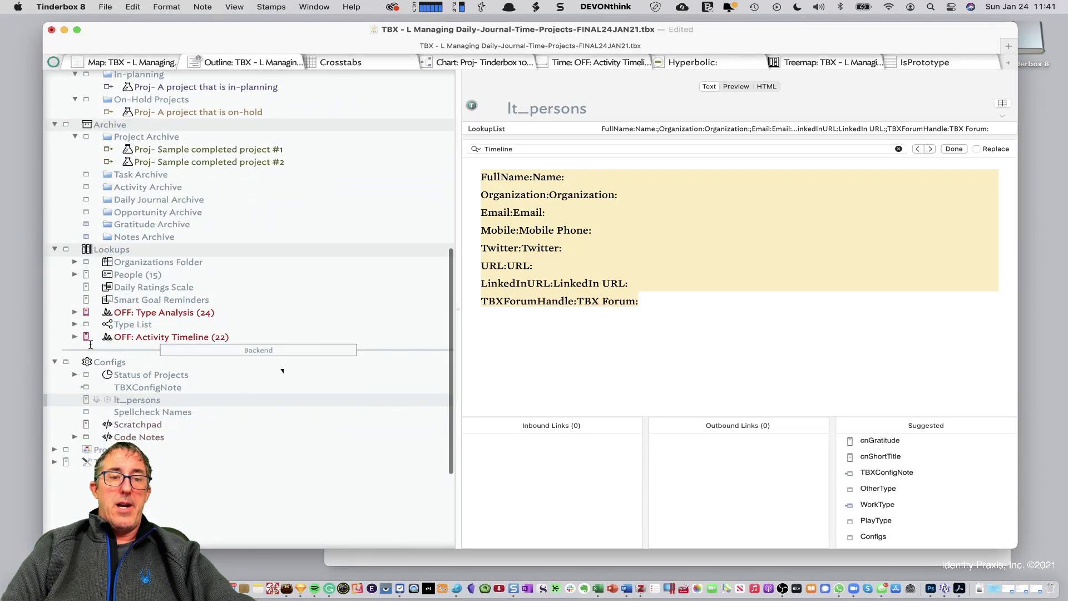
left_click(75, 274)
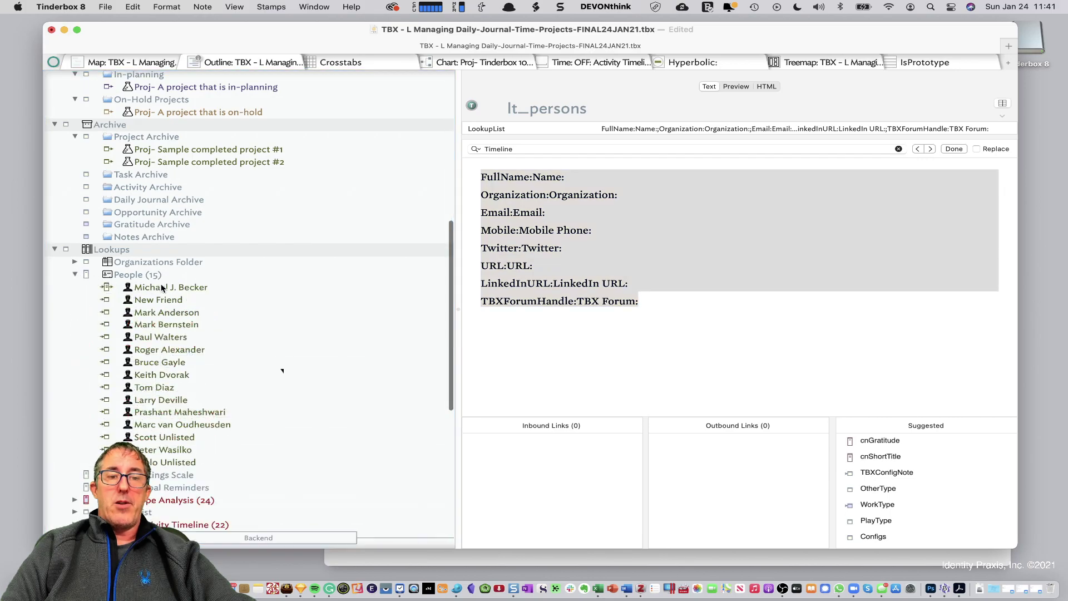
left_click(167, 287)
scroll(637, 334, "down", 5)
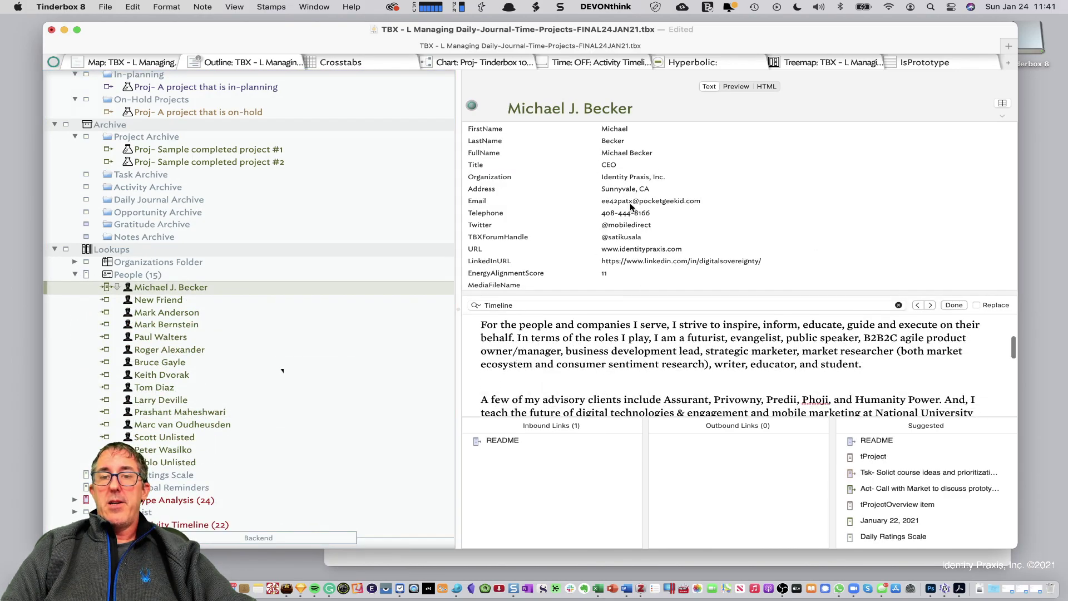
scroll(608, 334, "down", 5)
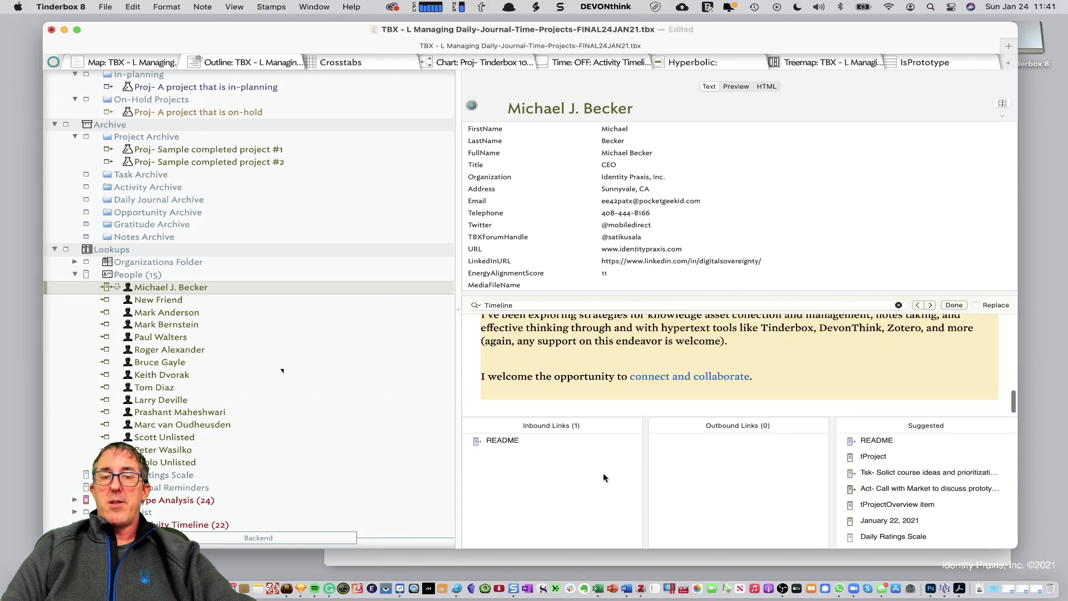
left_click(740, 84)
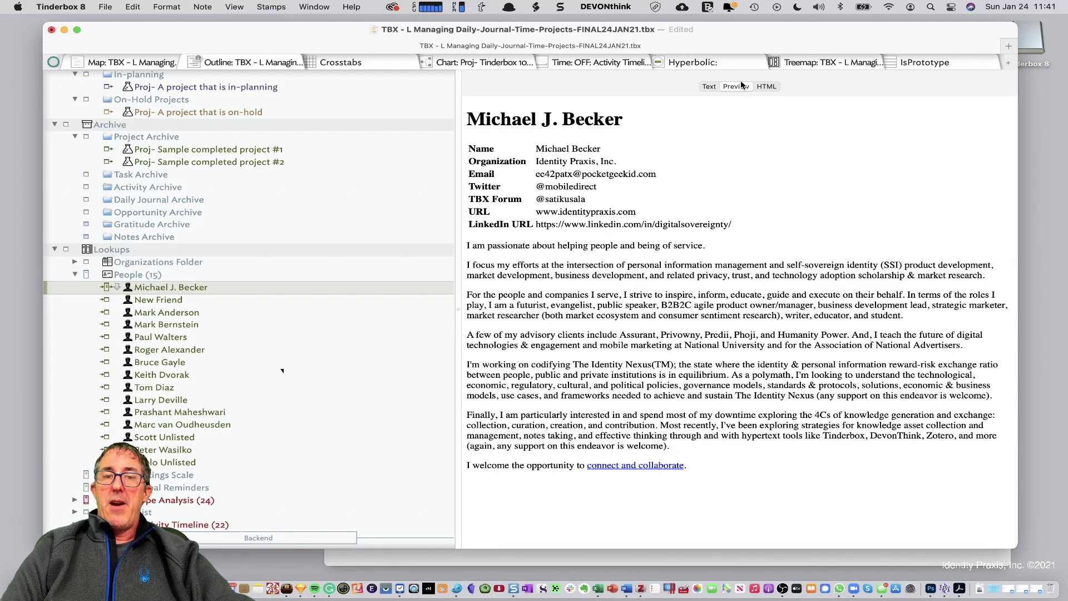
left_click_drag(731, 224, 448, 152)
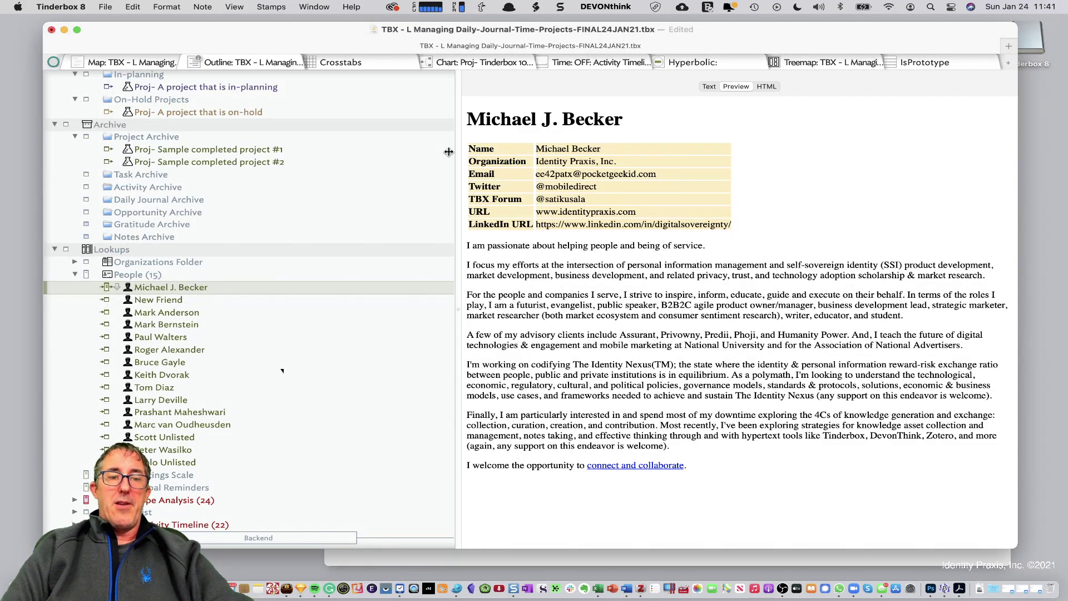
Collapse People, expand Code Notes under Configs, and examine the Scratchpad note's action code as text
left_click(74, 274)
scroll(199, 340, "down", 2)
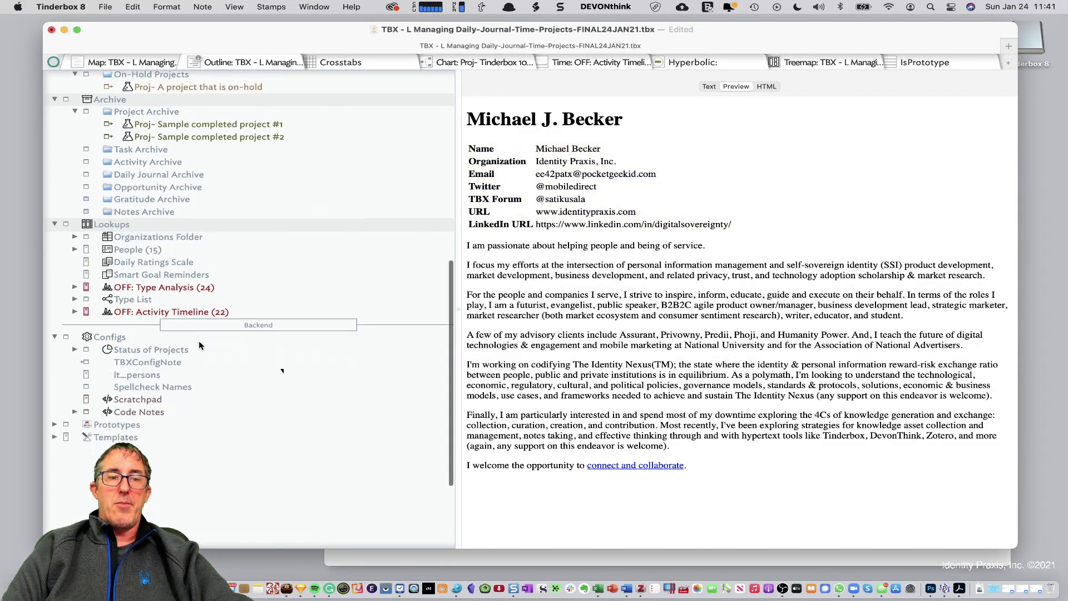
scroll(199, 340, "down", 3)
left_click(166, 364)
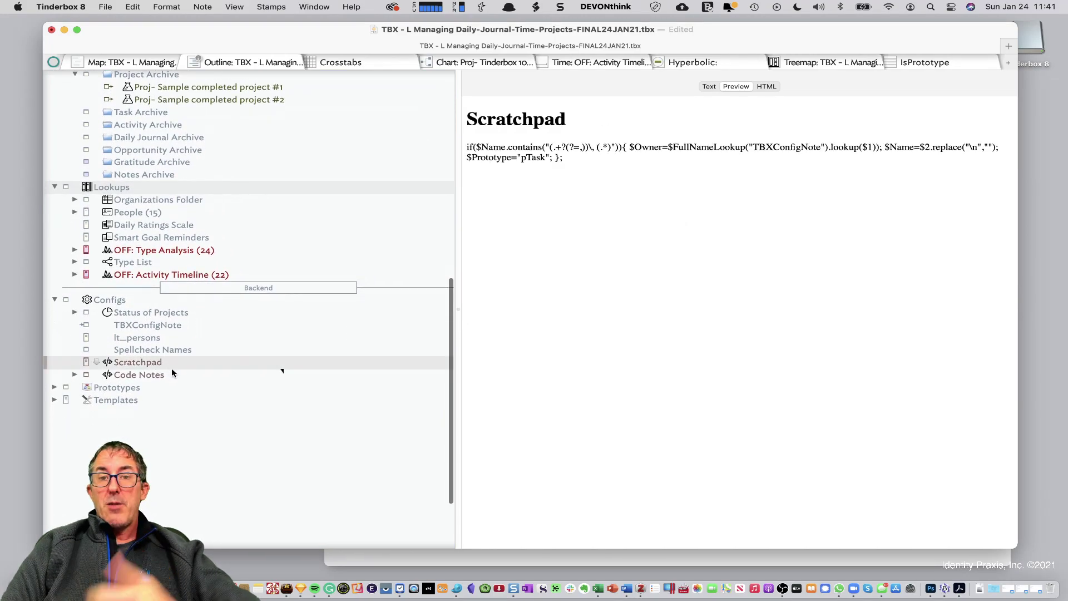
left_click(74, 374)
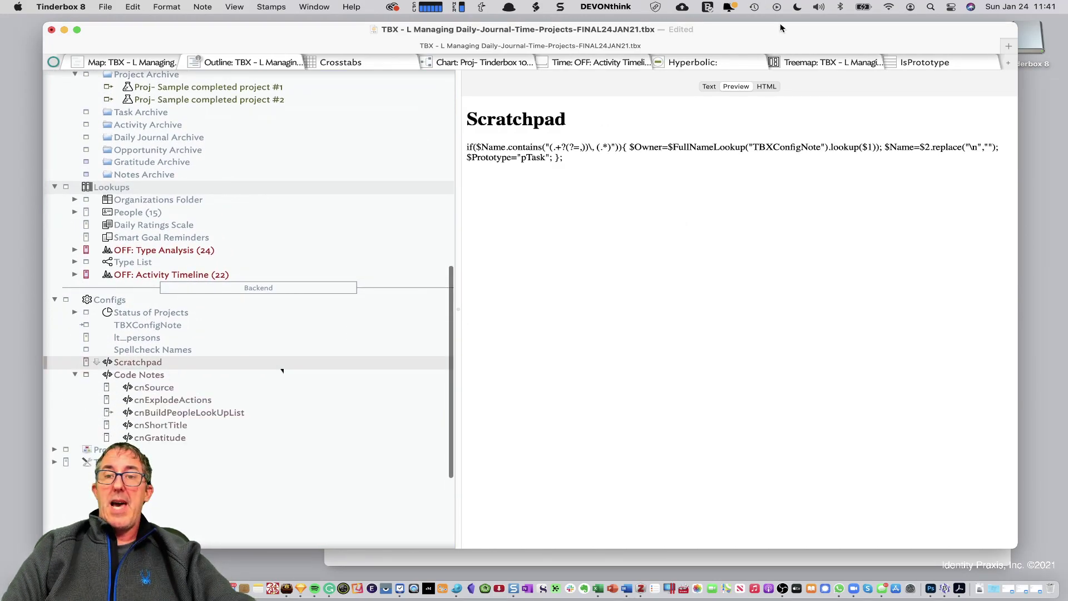
left_click(707, 86)
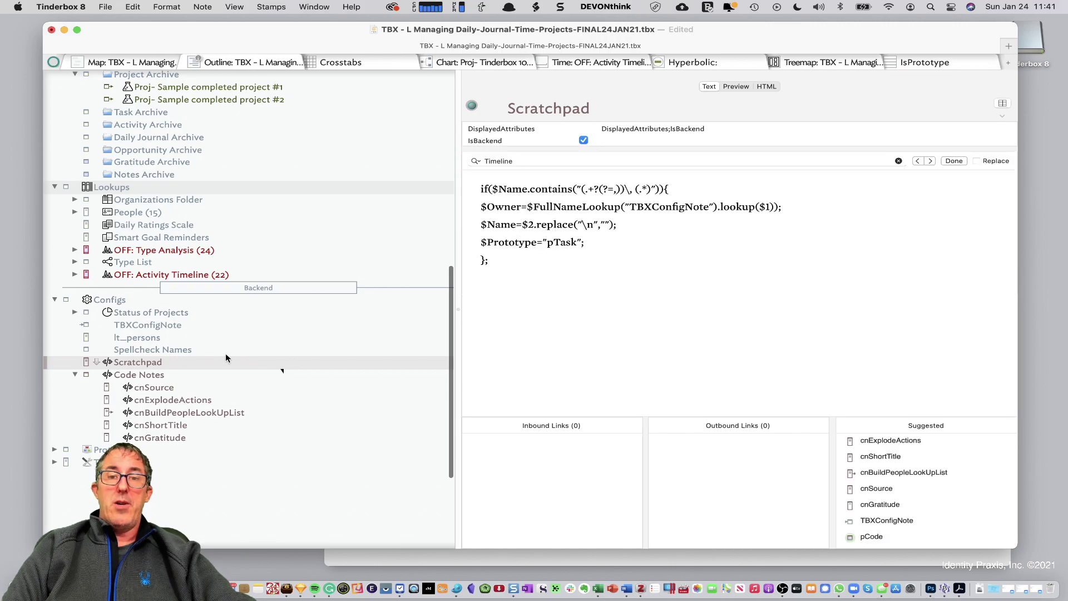
Look through the notes under Code Notes from cnSource to cnGratitude, and collapse the Code Notes container
left_click(162, 386)
key("Down")
key("Down")
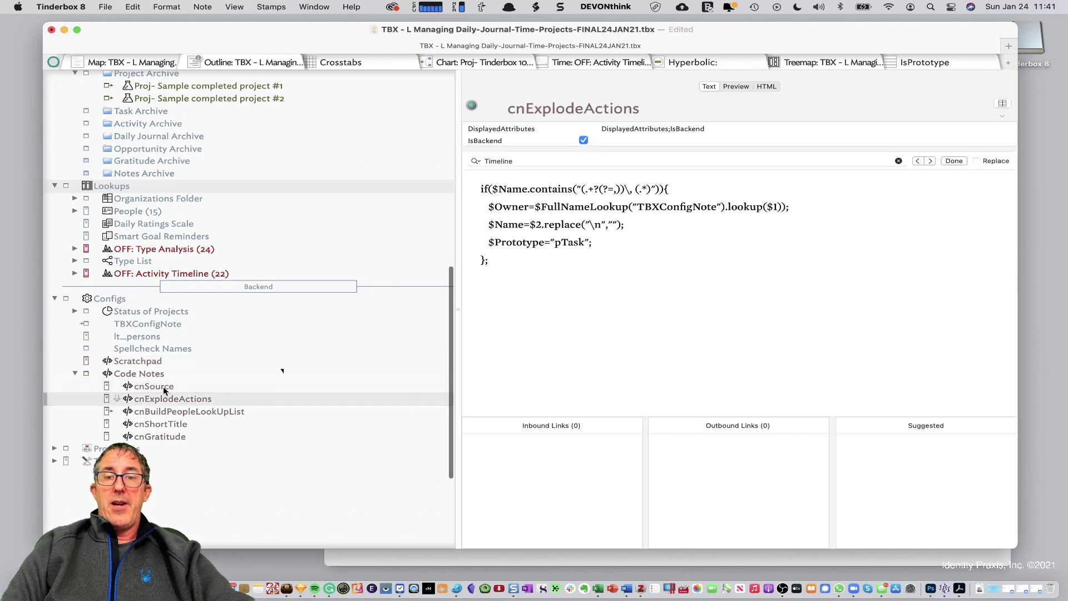
key("Down")
key("Down")
key("Down")
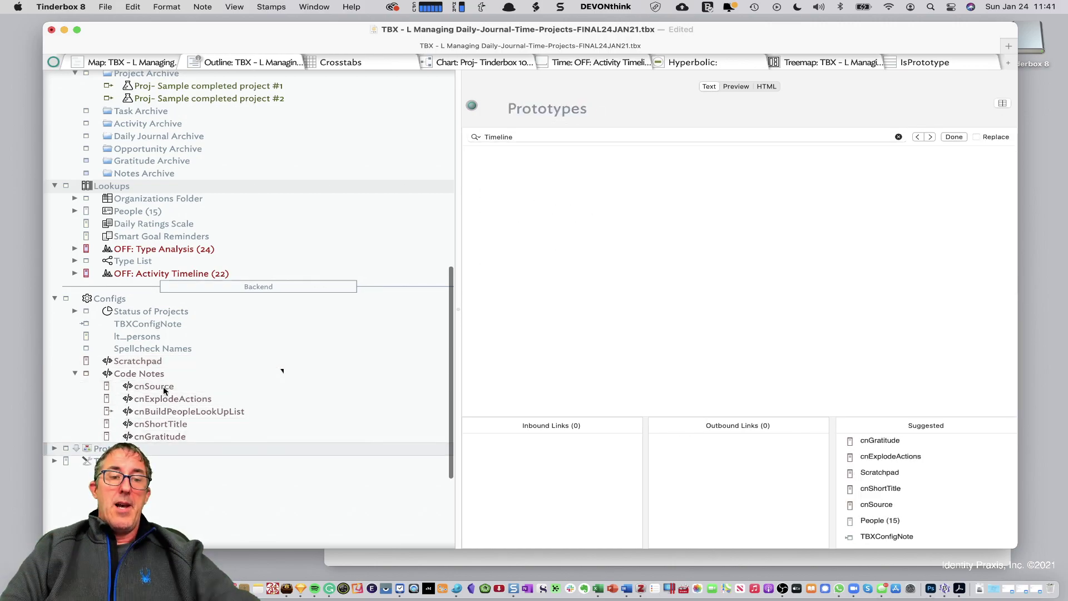
left_click(75, 373)
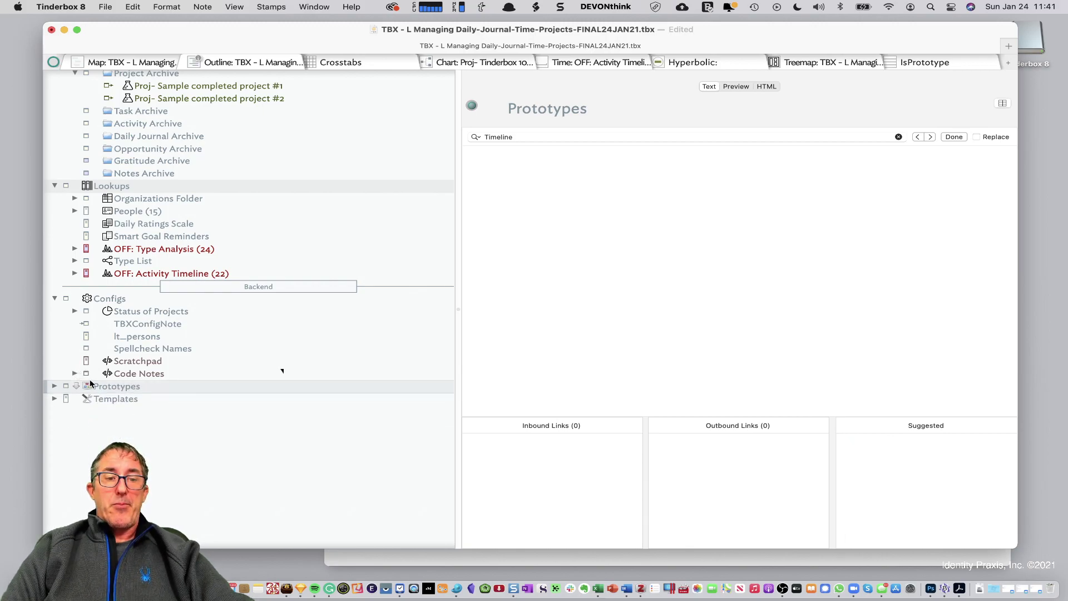
Expand Prototypes and examine the text and attributes of pDailyJournal, pTimeTracker and pProject
left_click(55, 386)
scroll(175, 412, "down", 5)
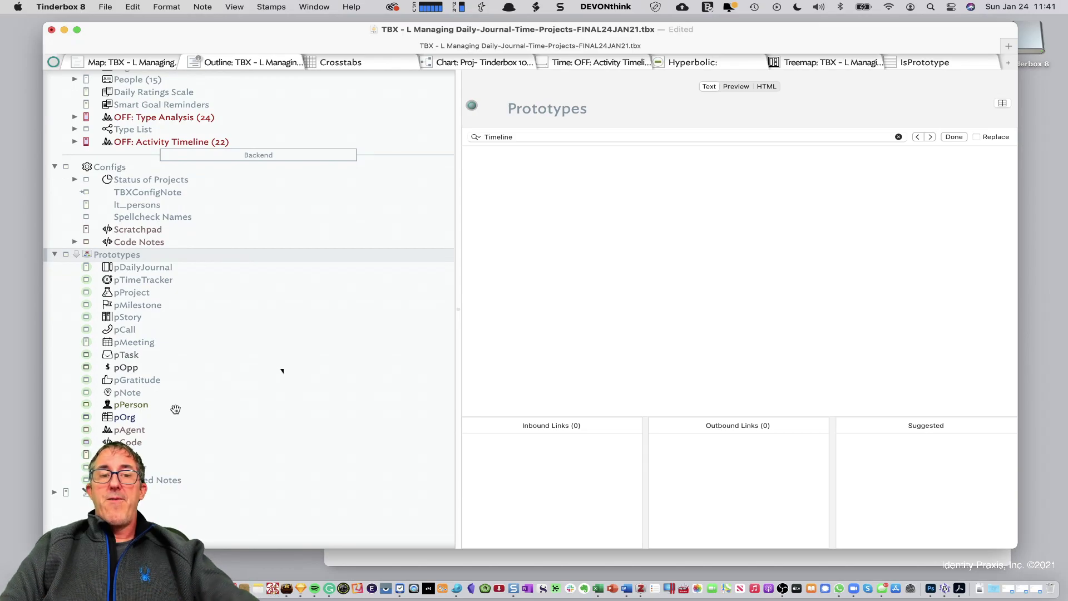
left_click(148, 271)
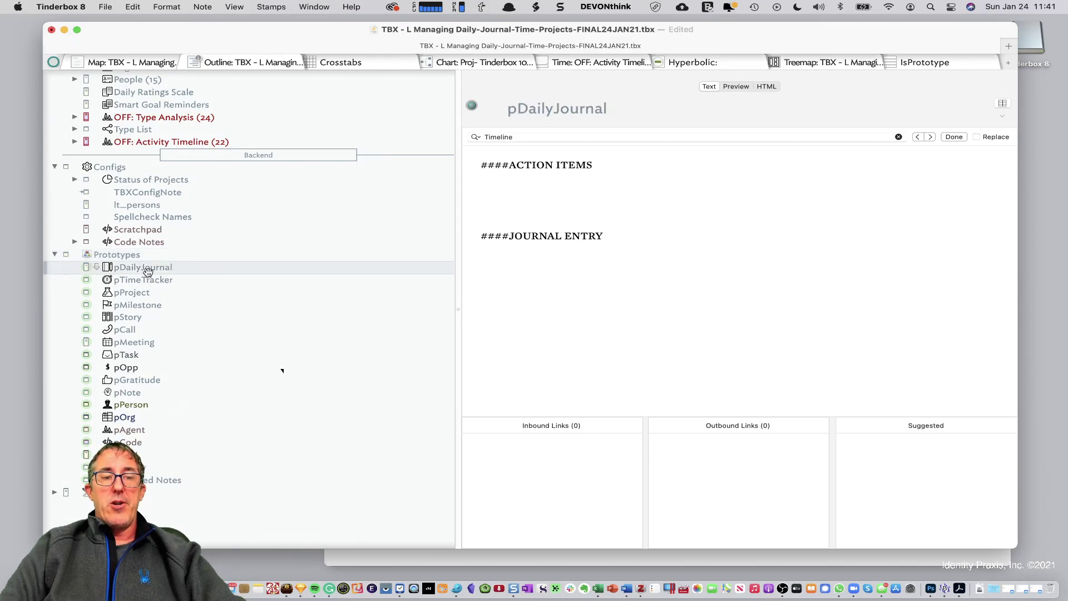
left_click(149, 277)
left_click(152, 289)
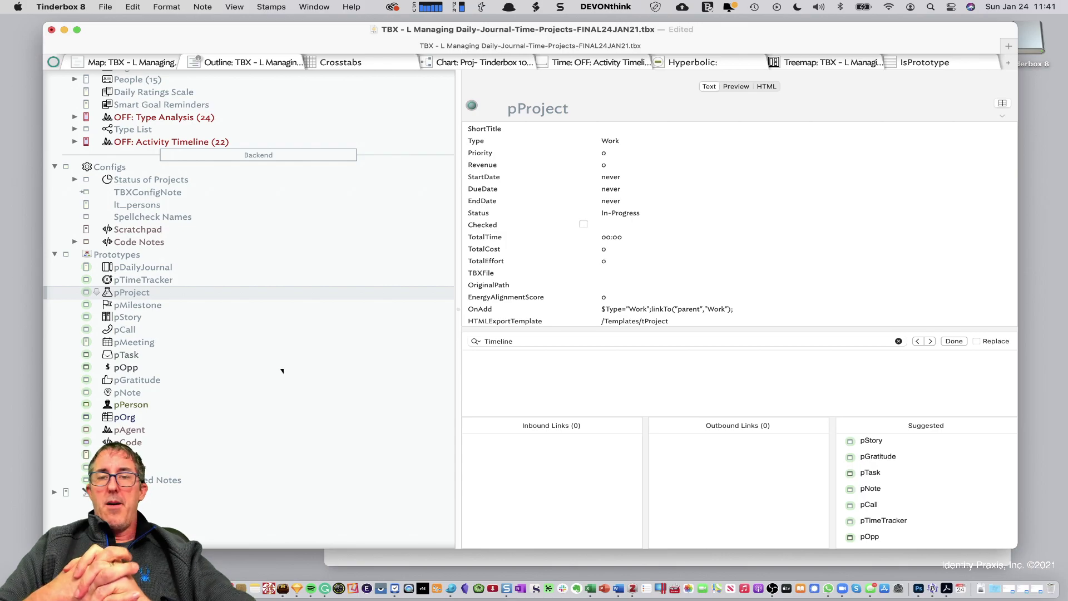
Expand Templates, look over its list of export templates, and return to the beginning of the outline
scroll(49, 413, "down", 3)
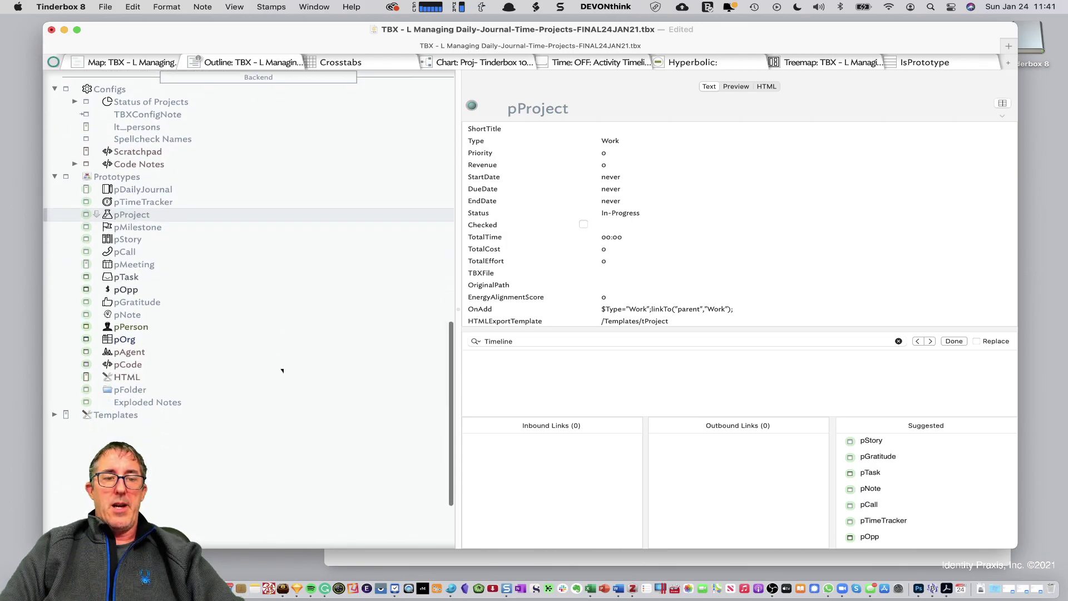
left_click(54, 415)
scroll(165, 459, "down", 5)
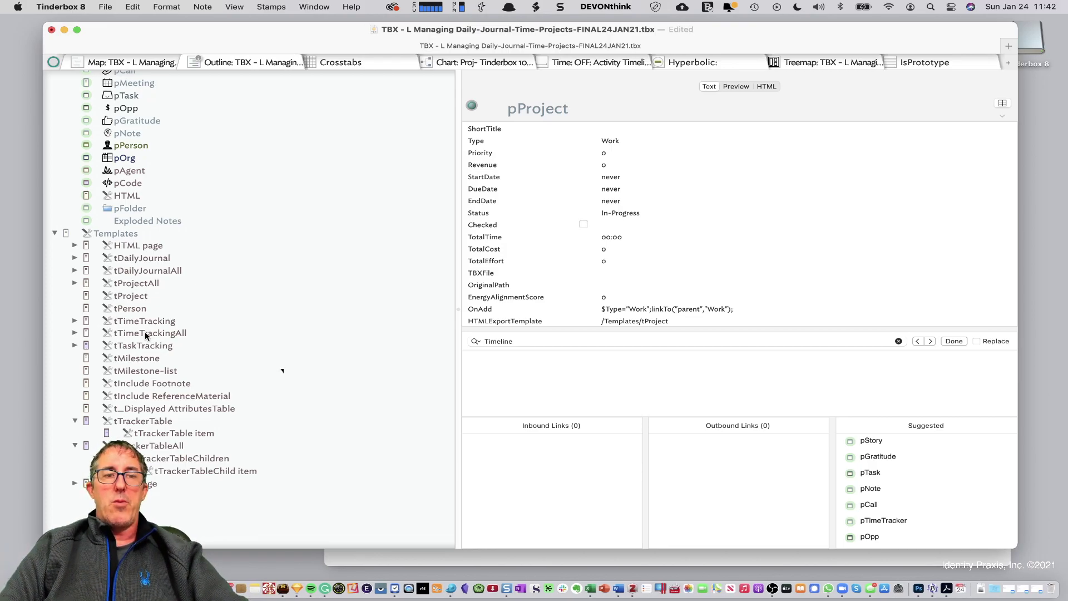
scroll(147, 337, "up", 4)
scroll(145, 332, "up", 15)
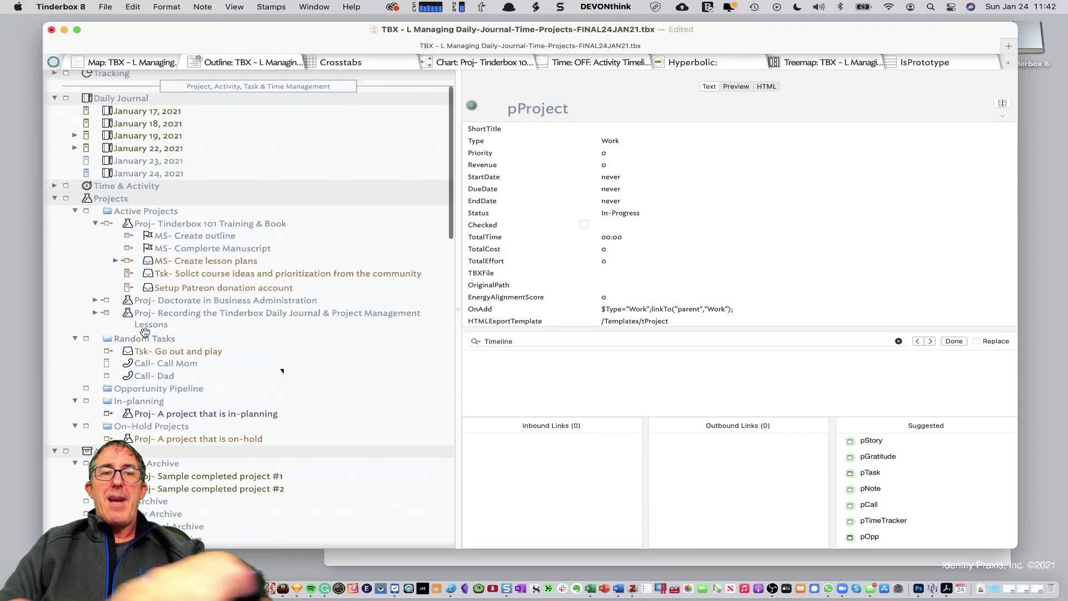
scroll(145, 332, "up", 3)
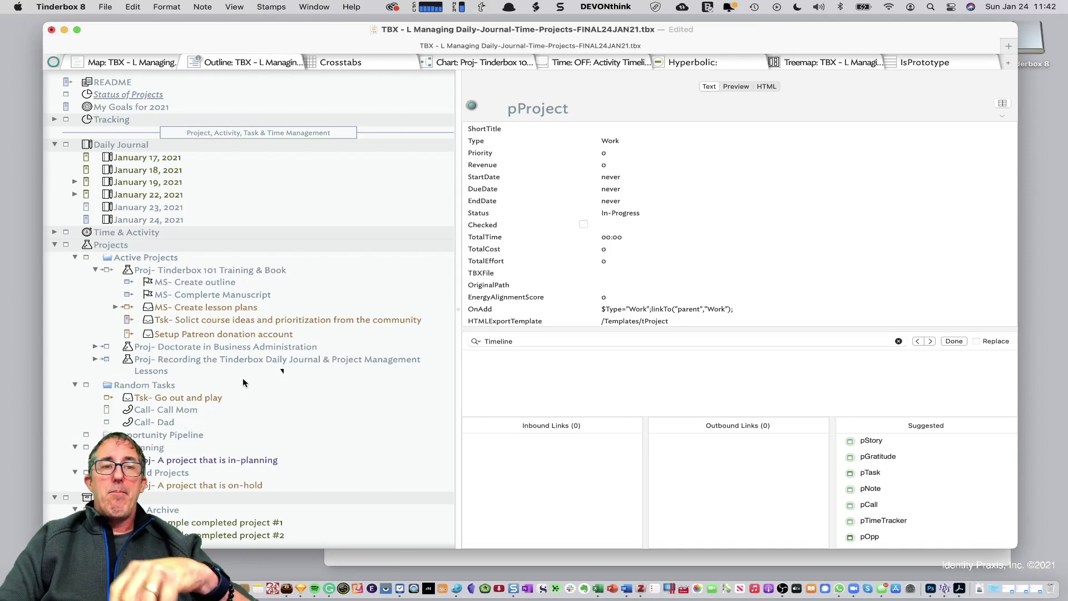
View the whole document as a map and return to the outline
left_click(159, 65)
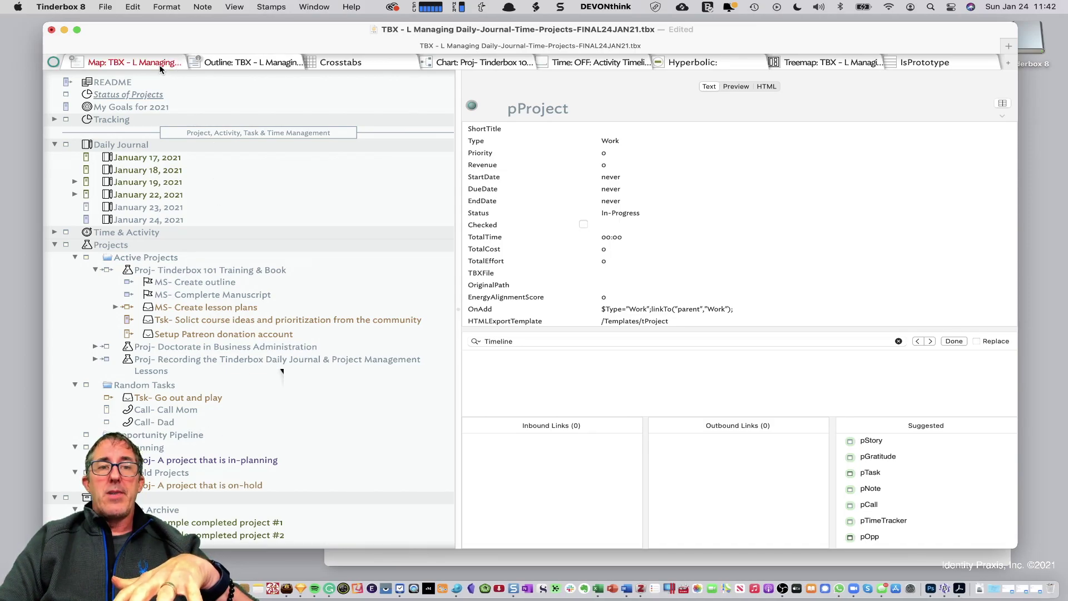
scroll(538, 243, "right", 3)
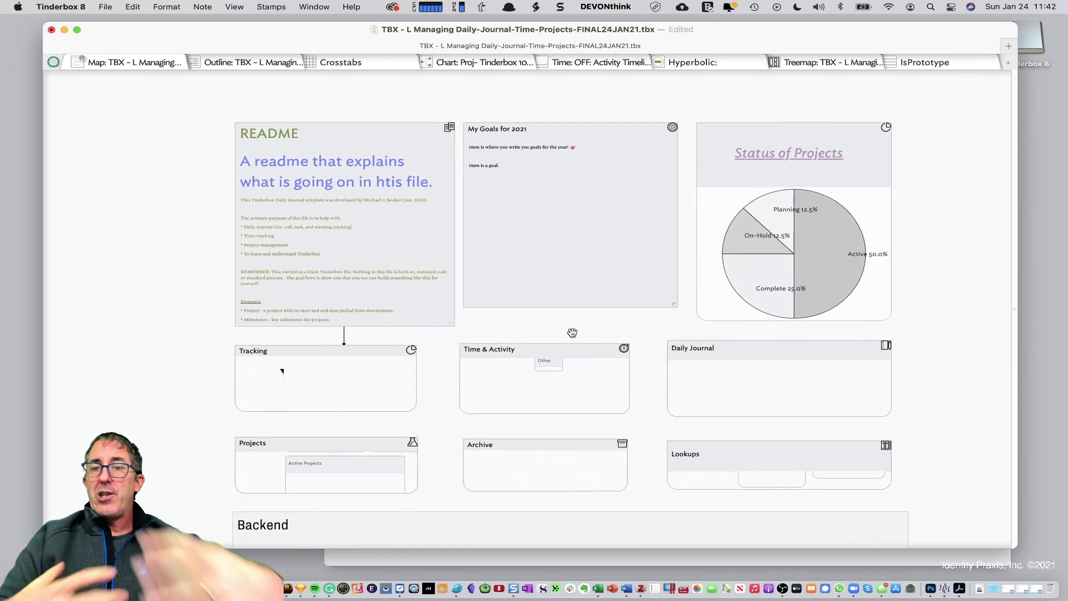
left_click(260, 57)
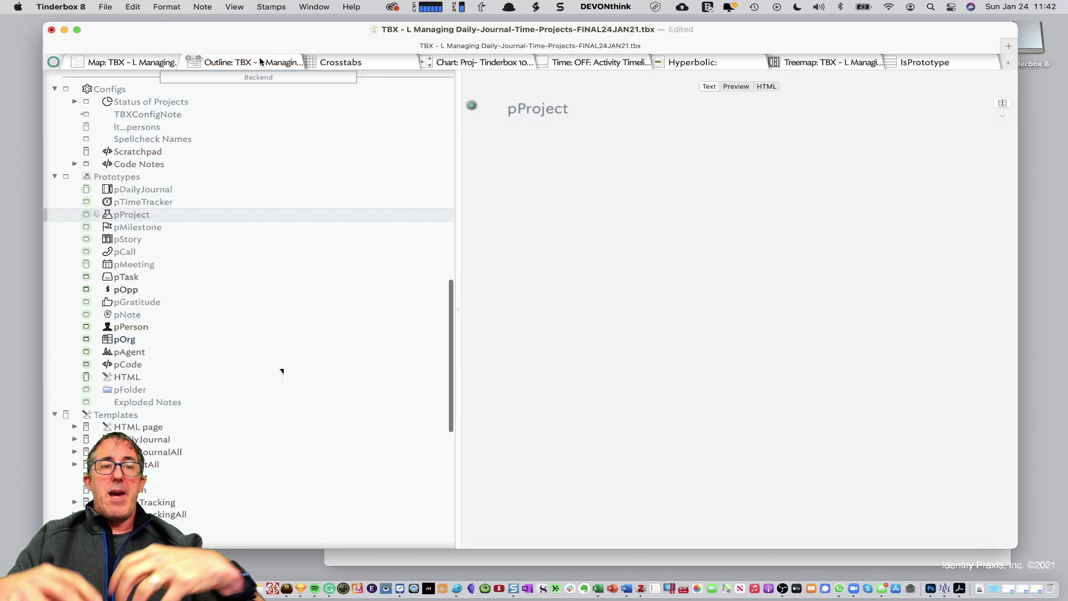
Collapse the backend containers Prototypes, Configs and Templates in the outline
scroll(225, 221, "up", 3)
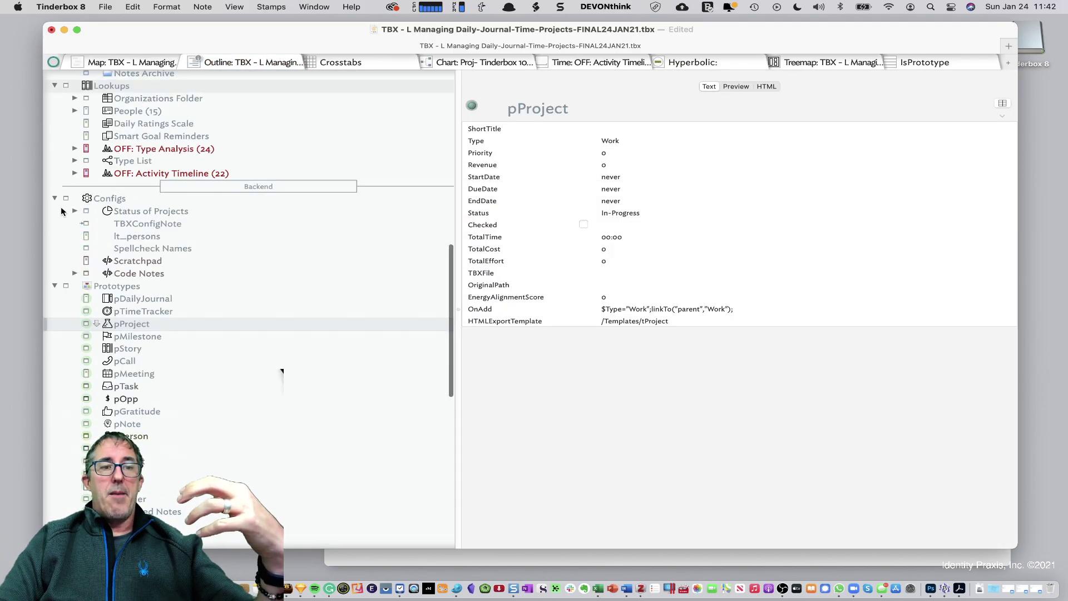
left_click(54, 285)
left_click(54, 198)
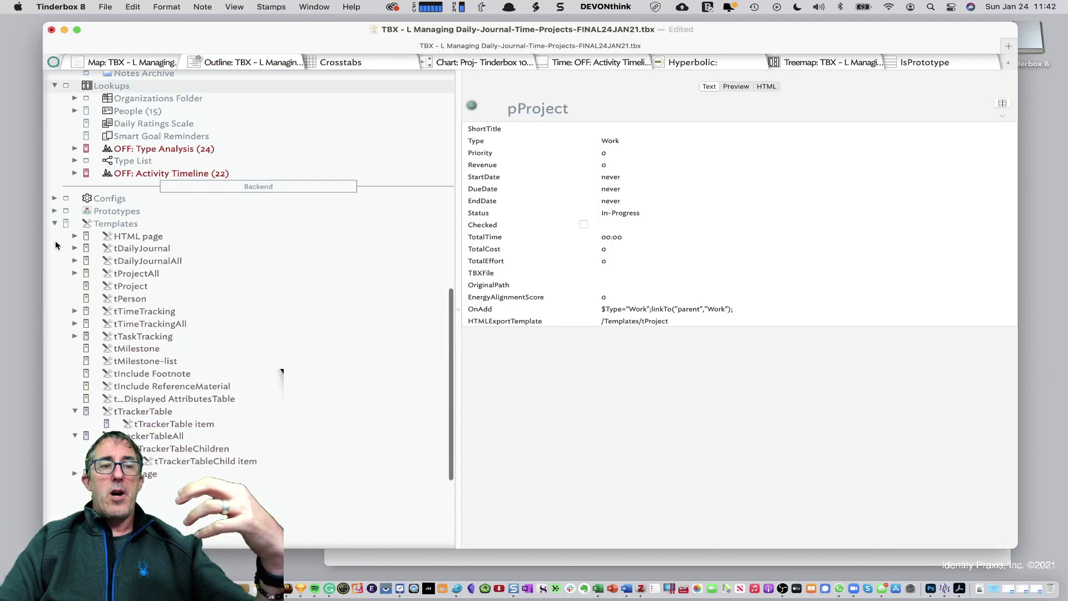
left_click(55, 223)
scroll(131, 258, "up", 10)
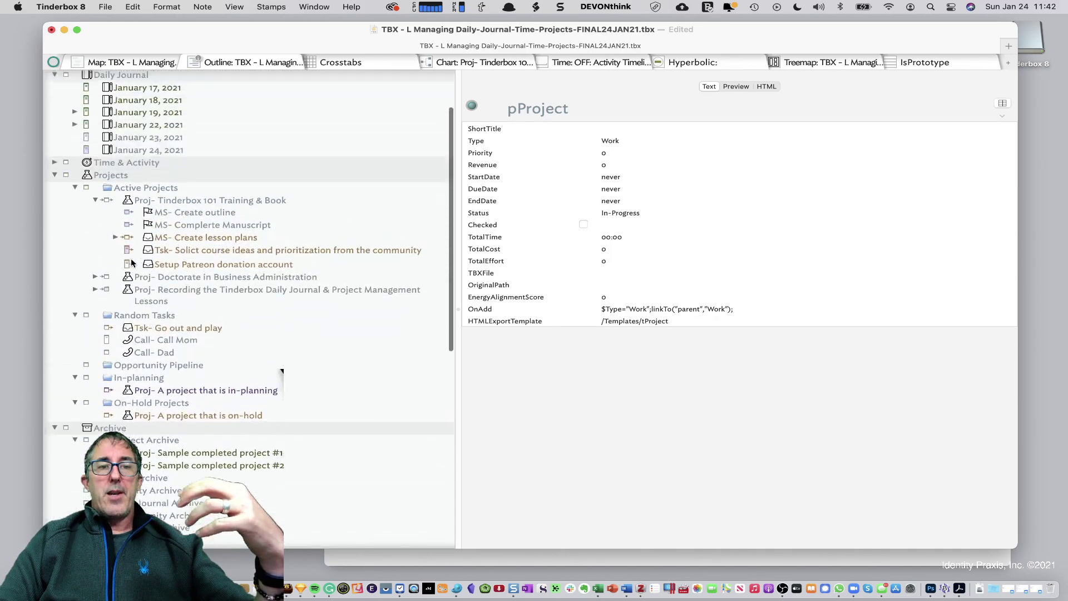
scroll(131, 258, "up", 5)
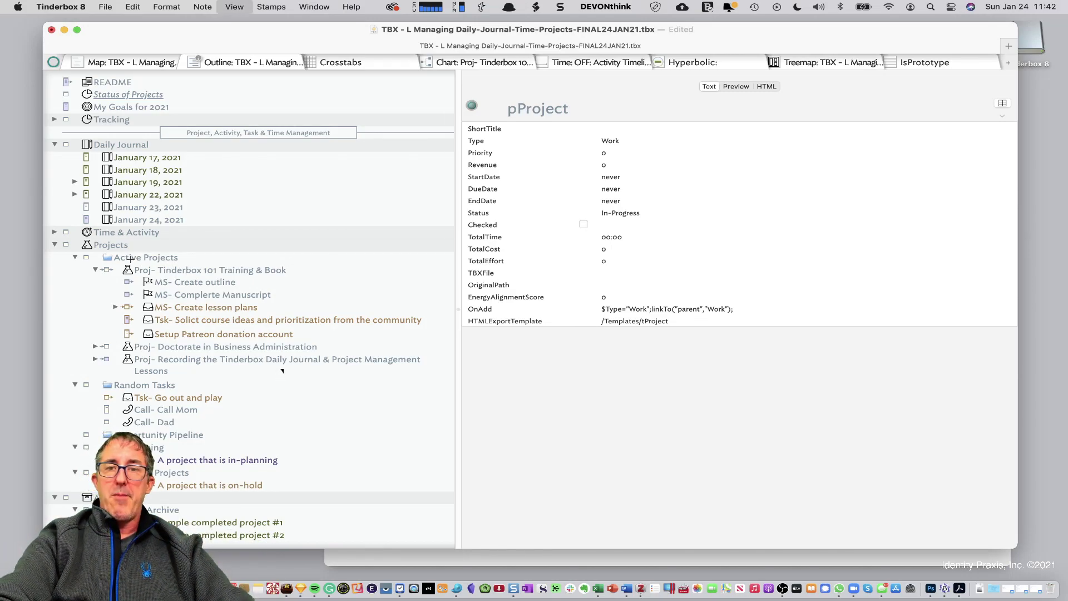
Show the window toolbar with its view choices and hide it again
key("alt+super+t")
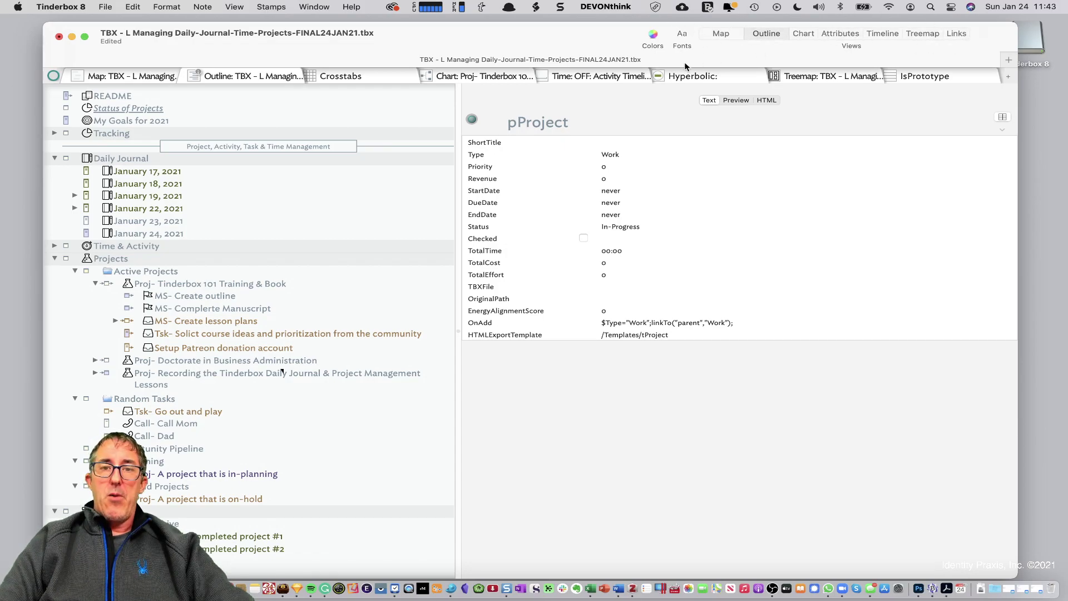
key("super+alt+t")
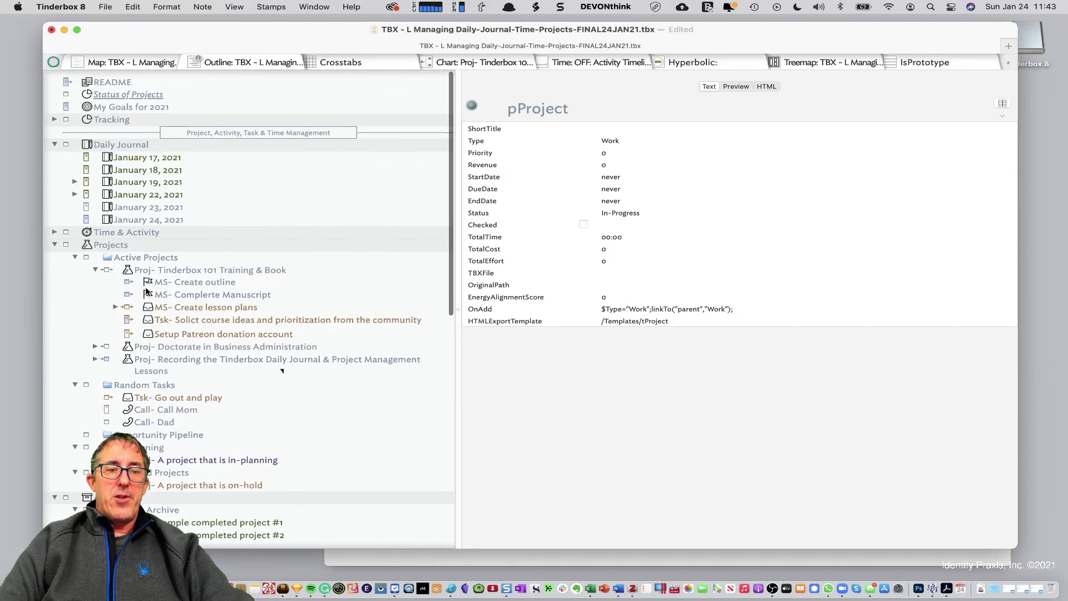
Open the People container under Lookups in a new tab of its own
scroll(145, 287, "down", 10)
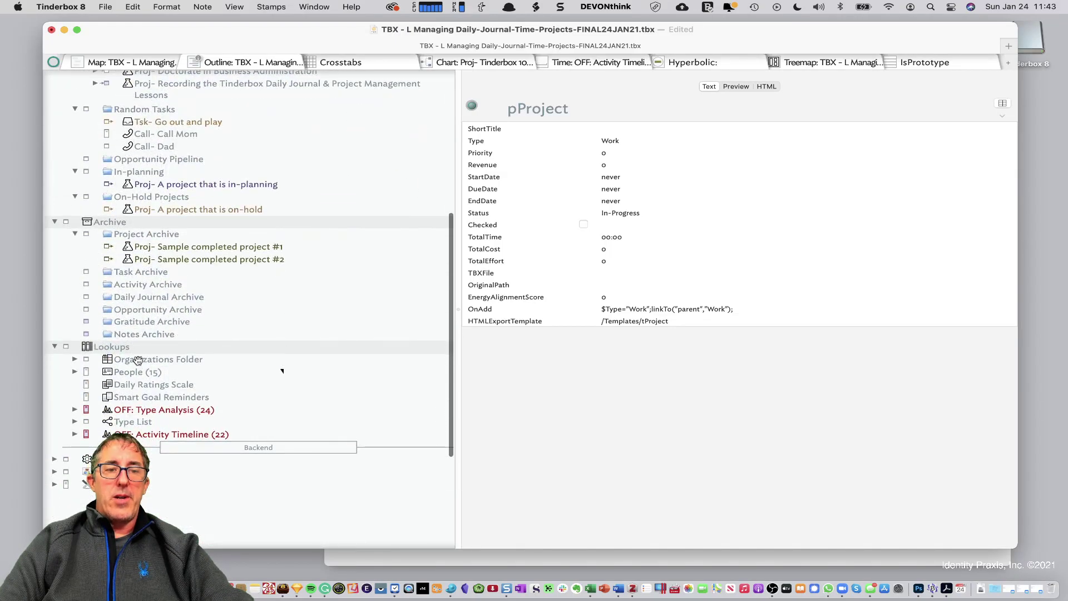
scroll(122, 394, "down", 1)
scroll(122, 394, "down", 1)
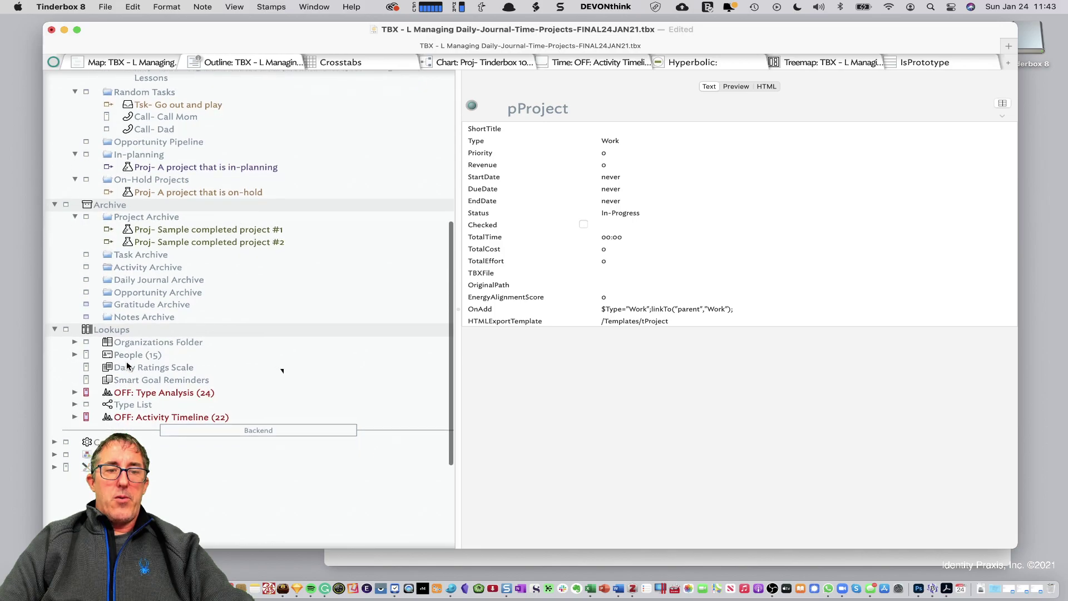
left_click(127, 355)
right_click(128, 355)
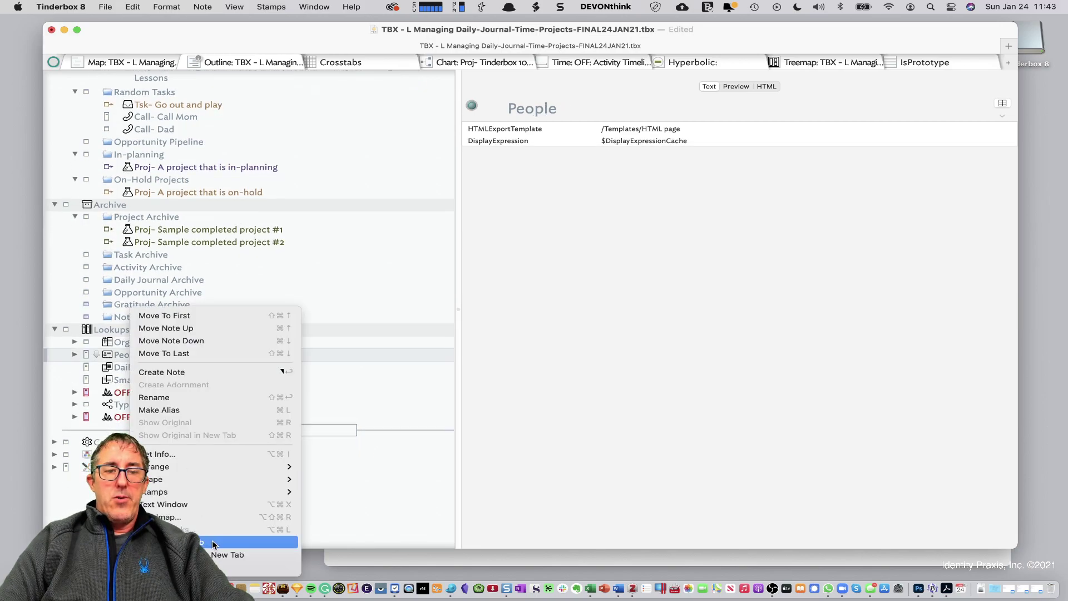
left_click(212, 540)
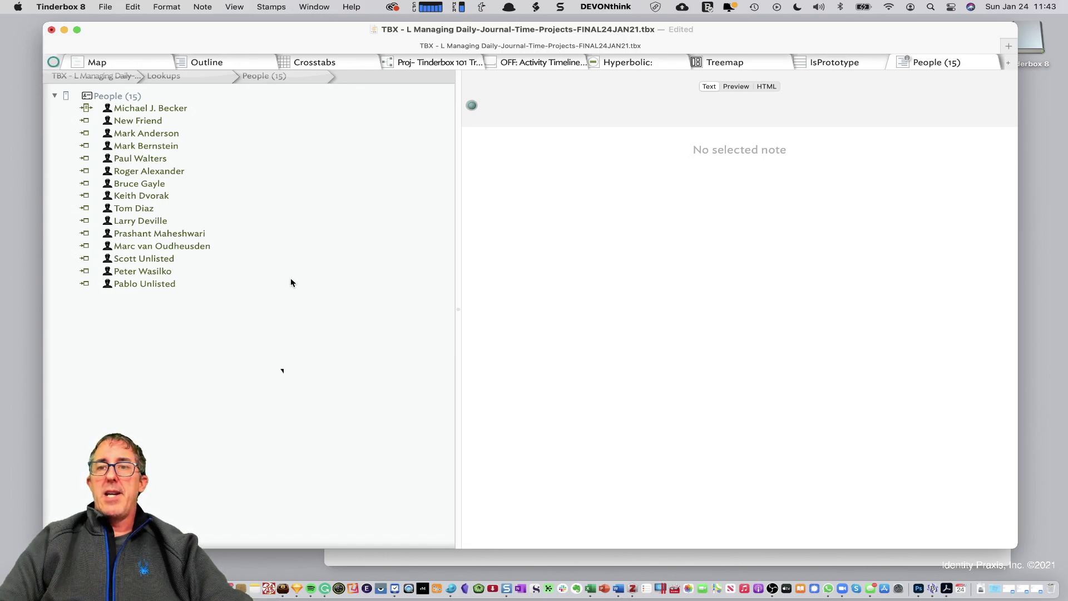
Display the People tab as a map, and examine its other view types and its map color and pattern settings
right_click(944, 60)
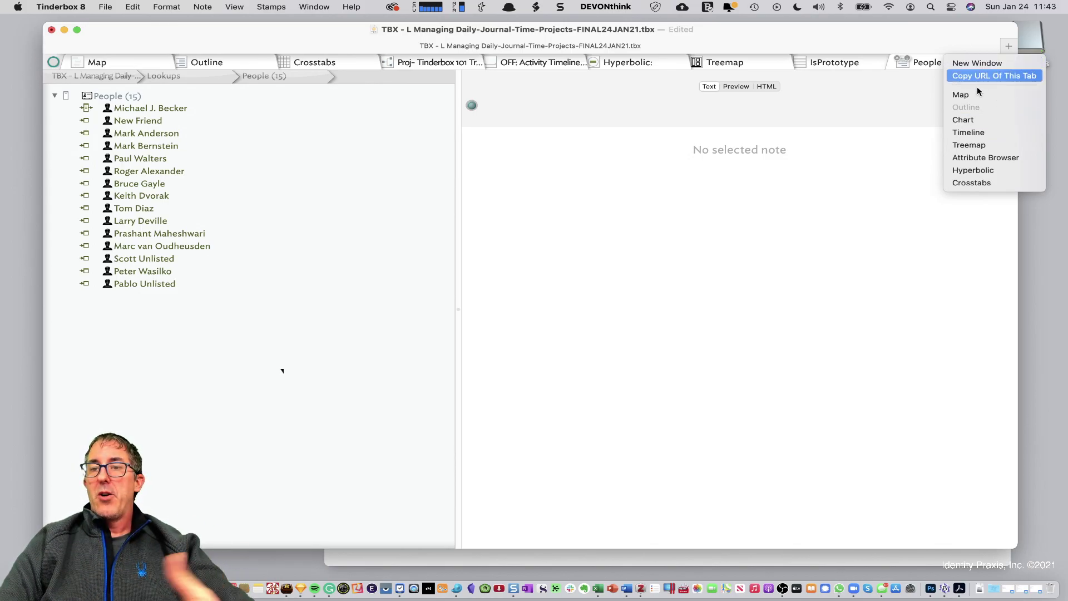
left_click(967, 97)
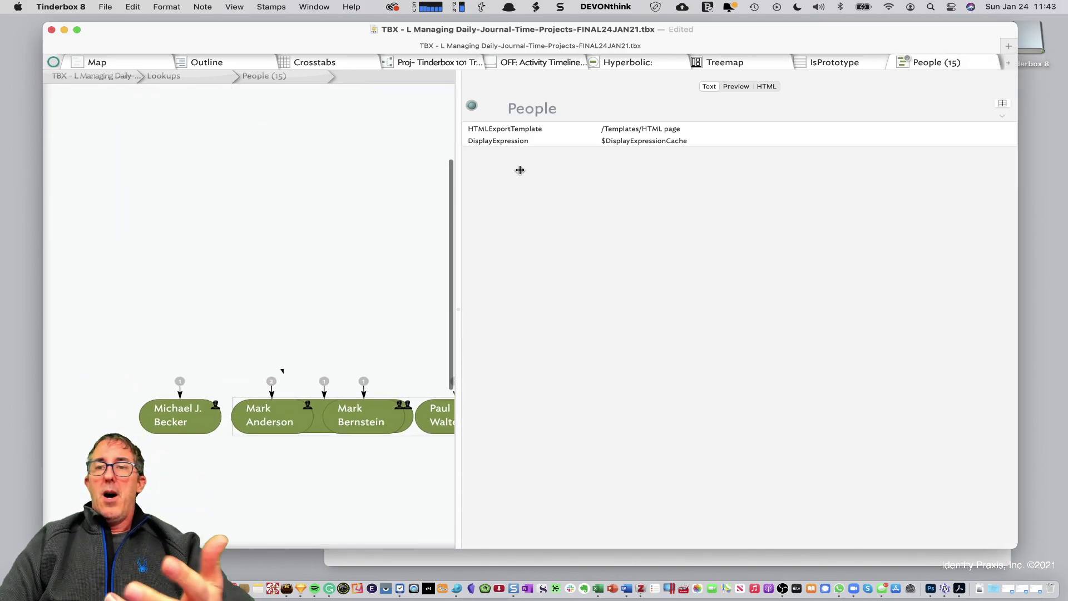
right_click(951, 61)
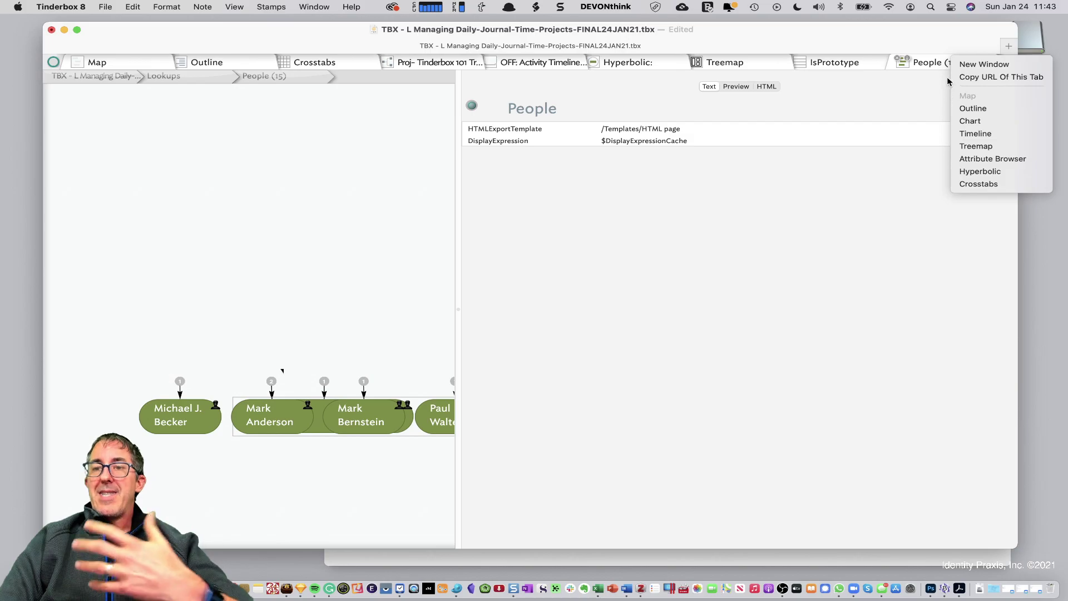
left_click(919, 69)
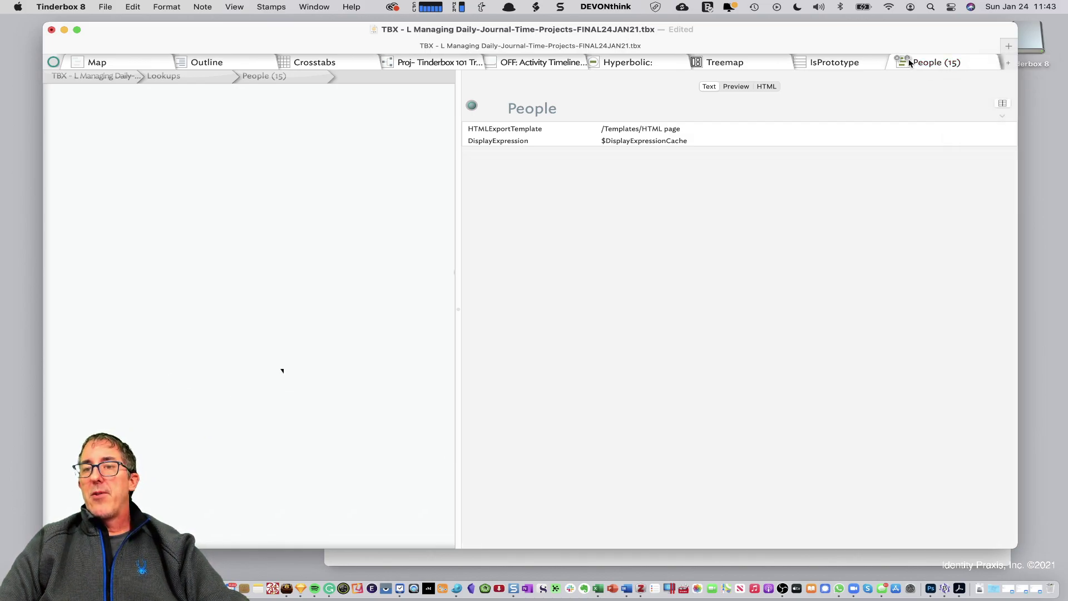
left_click(906, 59)
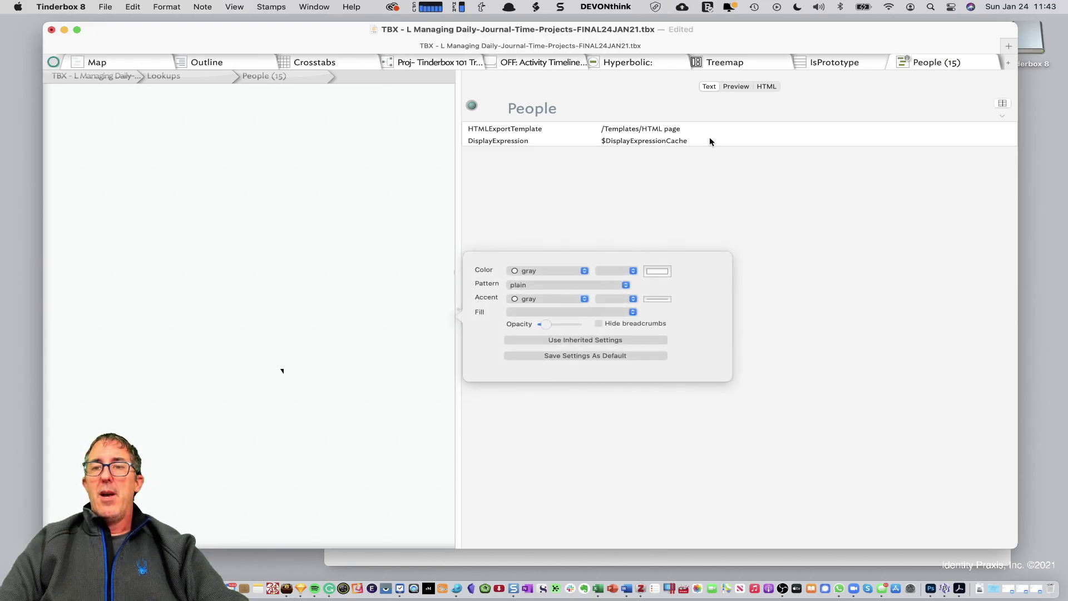
left_click(904, 58)
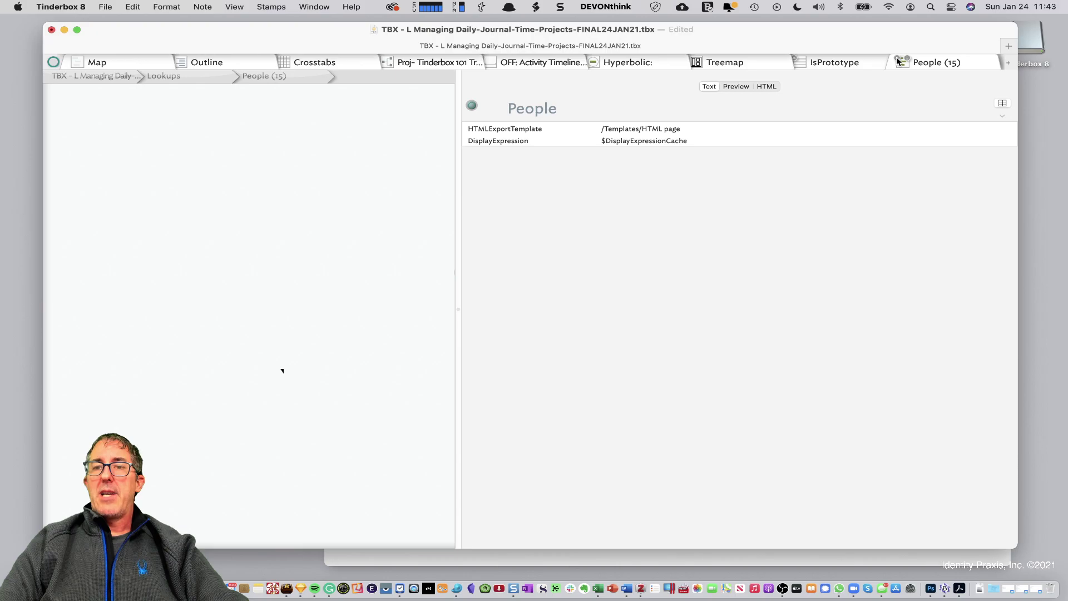
Revisit the document's map and outline, and inspect the Work tasks, School milestones and Play calls in Crosstabs
left_click(142, 63)
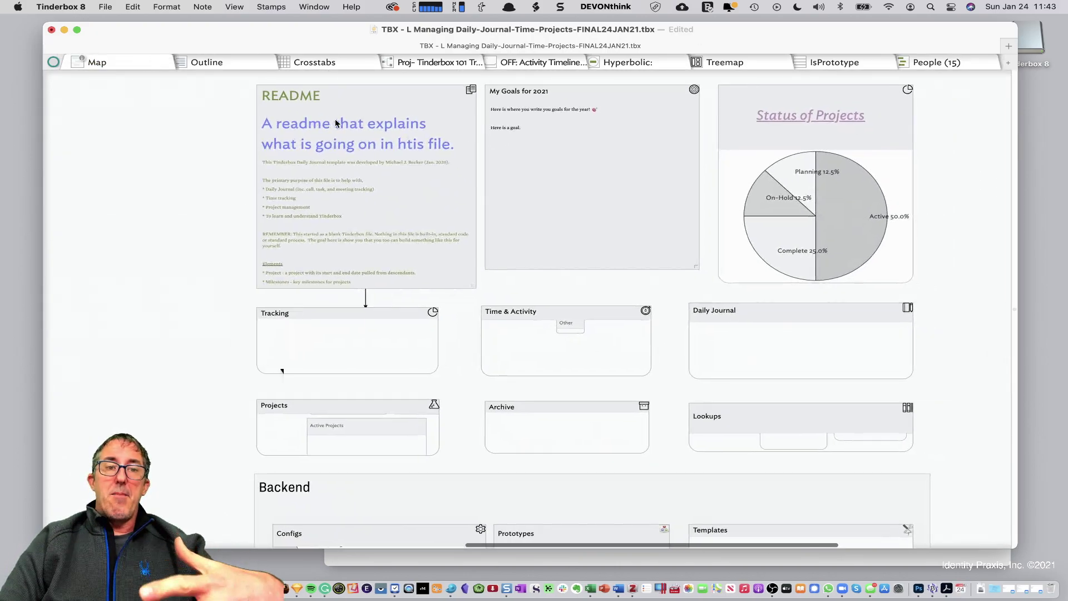
left_click(242, 62)
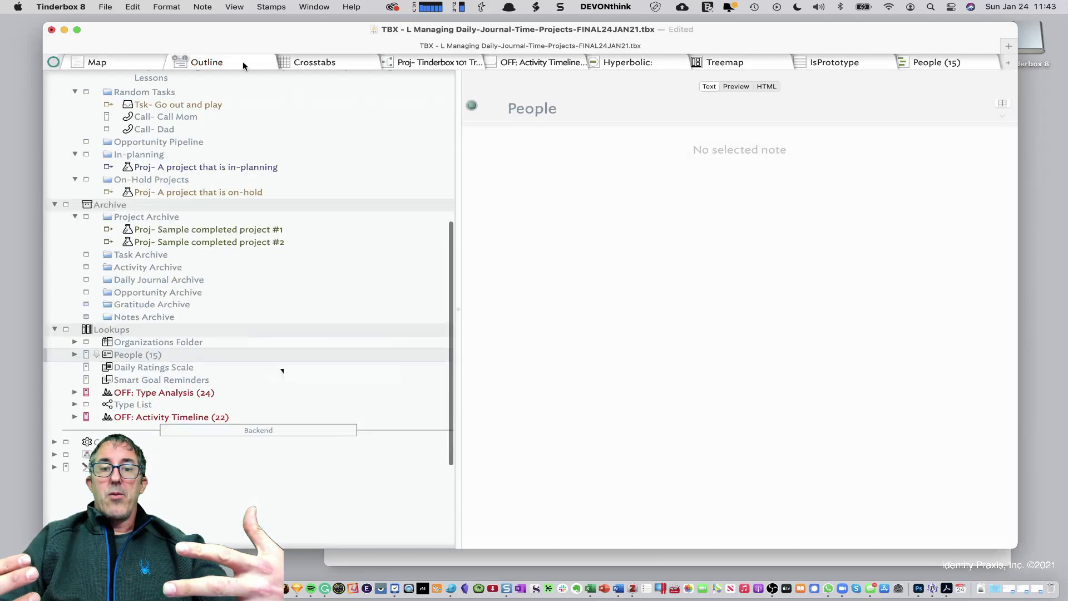
left_click(323, 64)
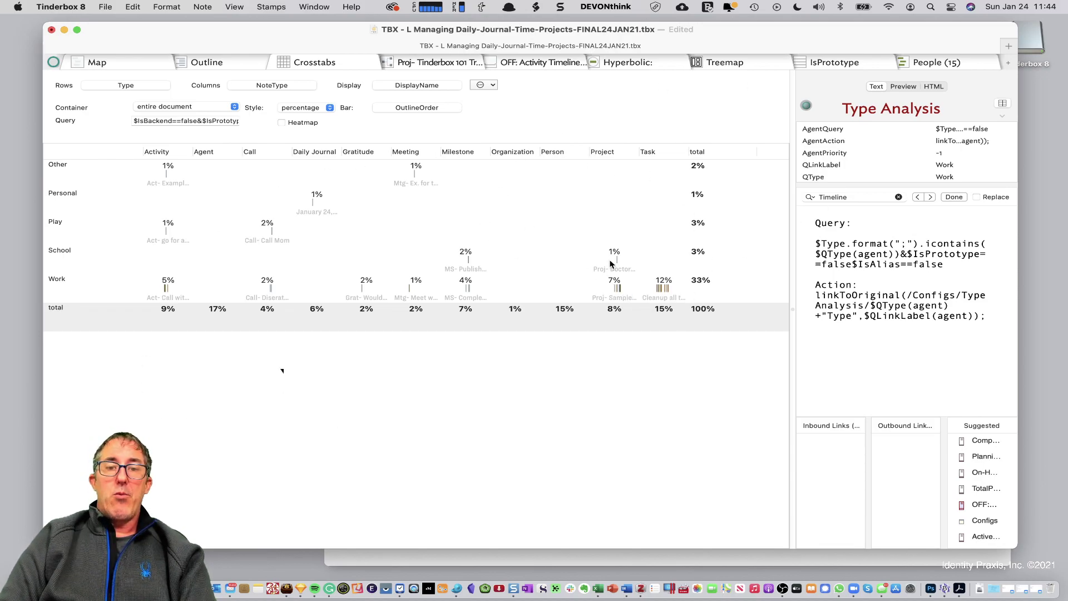
left_click(666, 296)
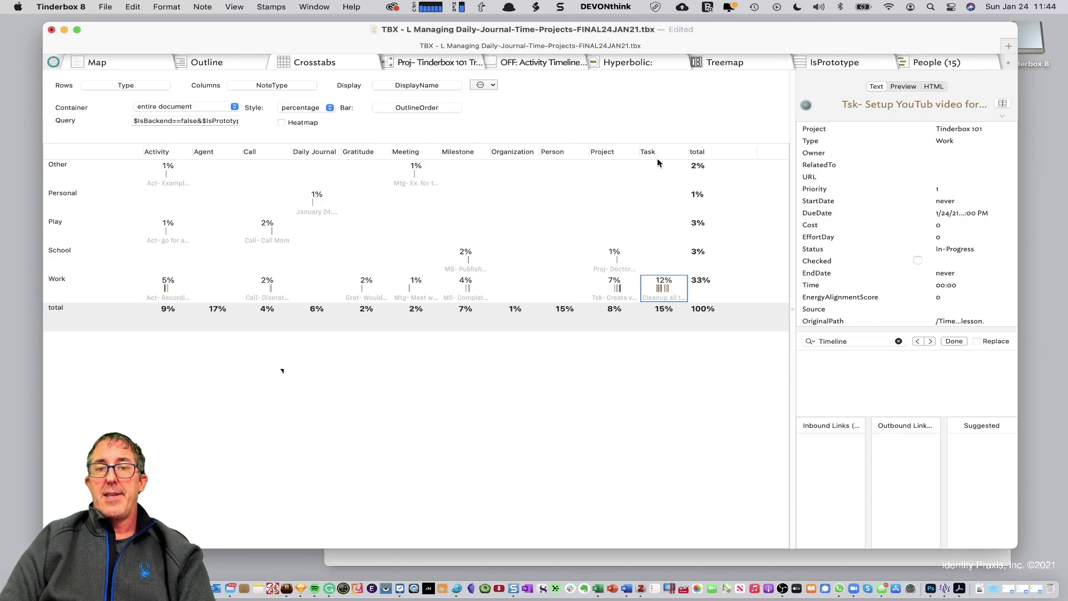
left_click(470, 264)
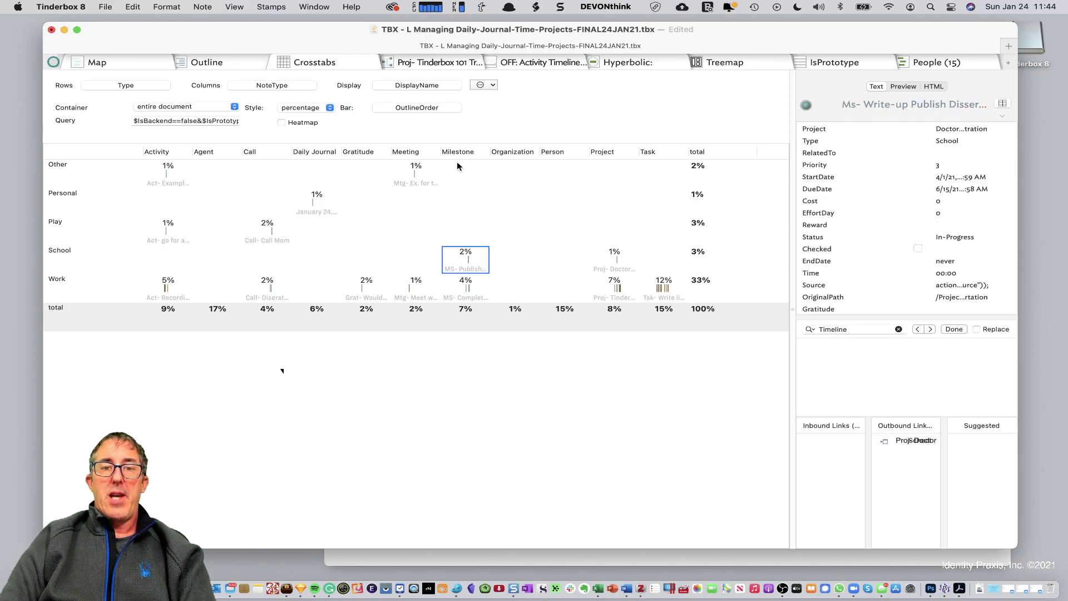
left_click(265, 227)
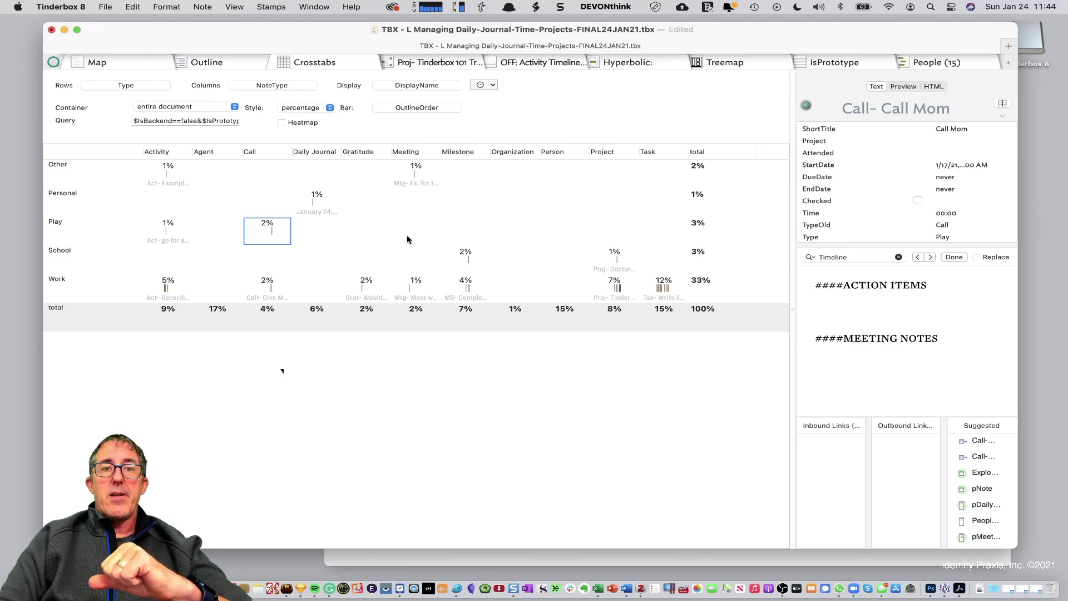
Switch the Tinderbox 101 project's chart tab to the whole document's chart, and close that chart tab
left_click(443, 59)
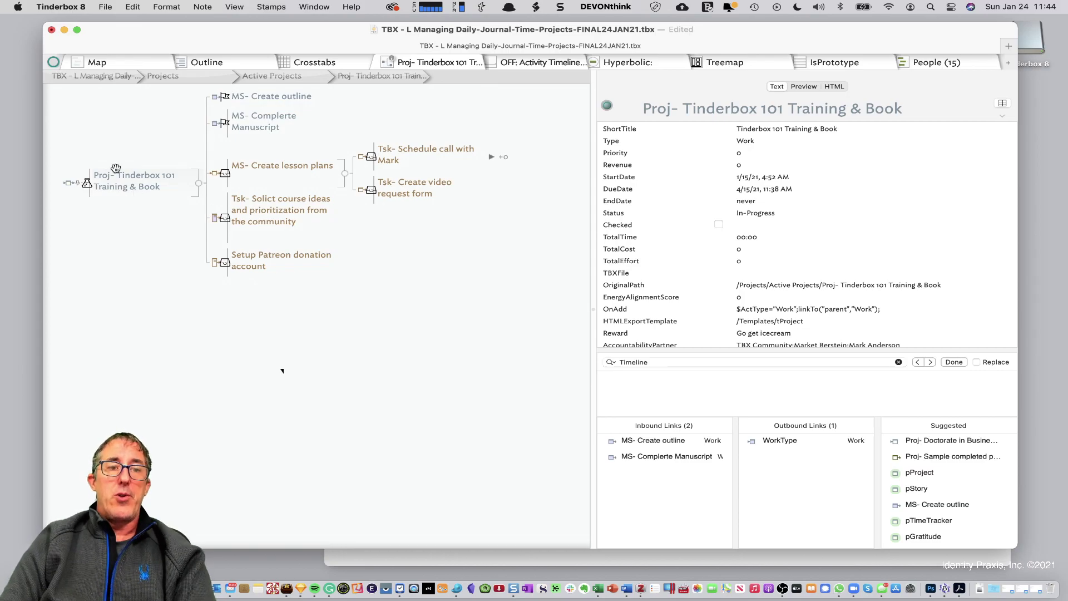
left_click(119, 76)
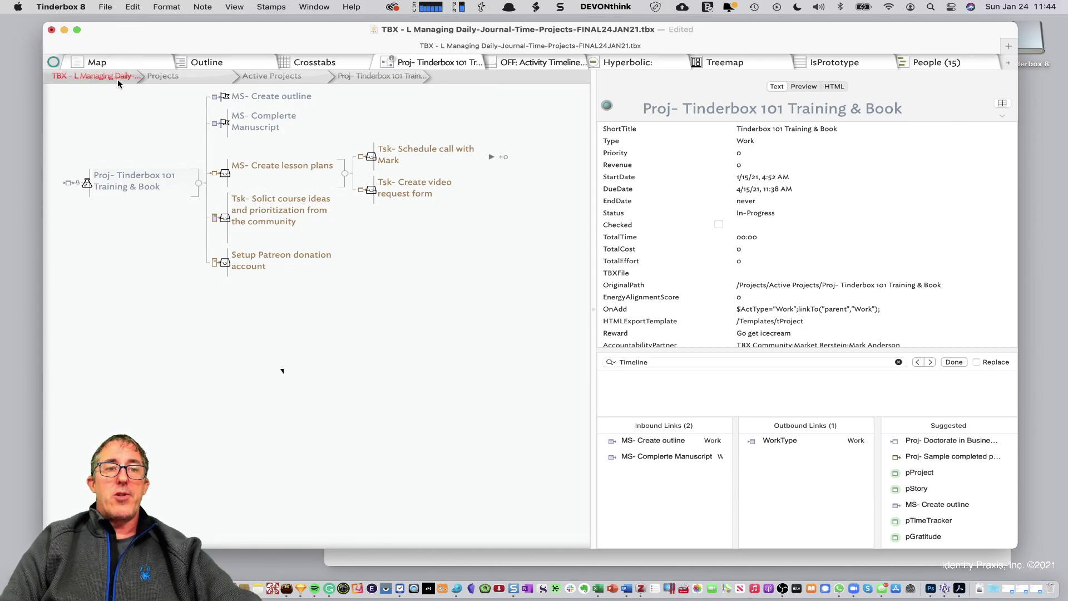
left_click(243, 63)
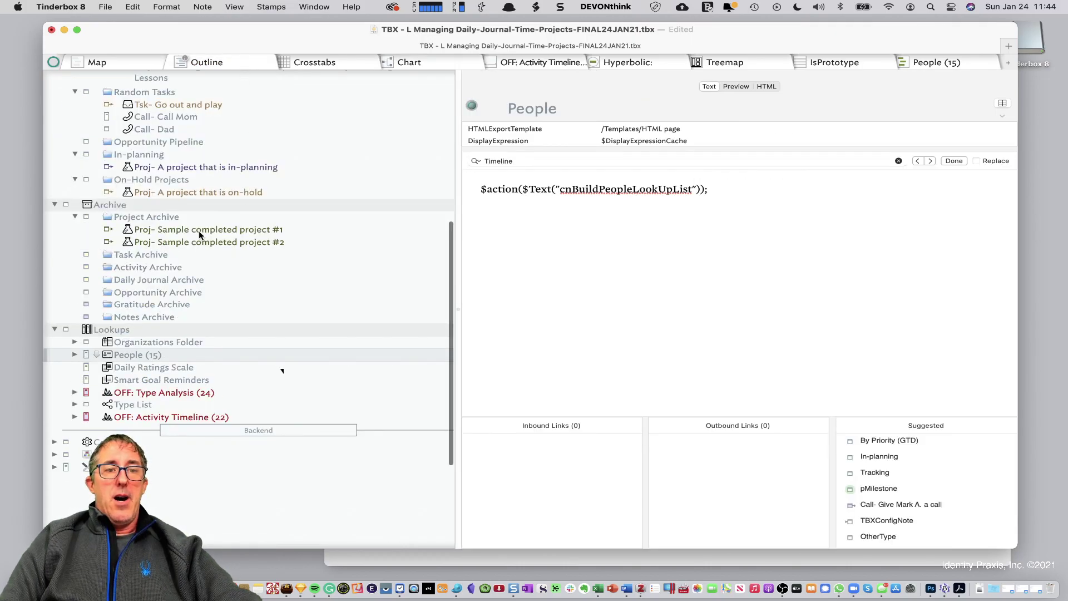
scroll(199, 230, "up", 8)
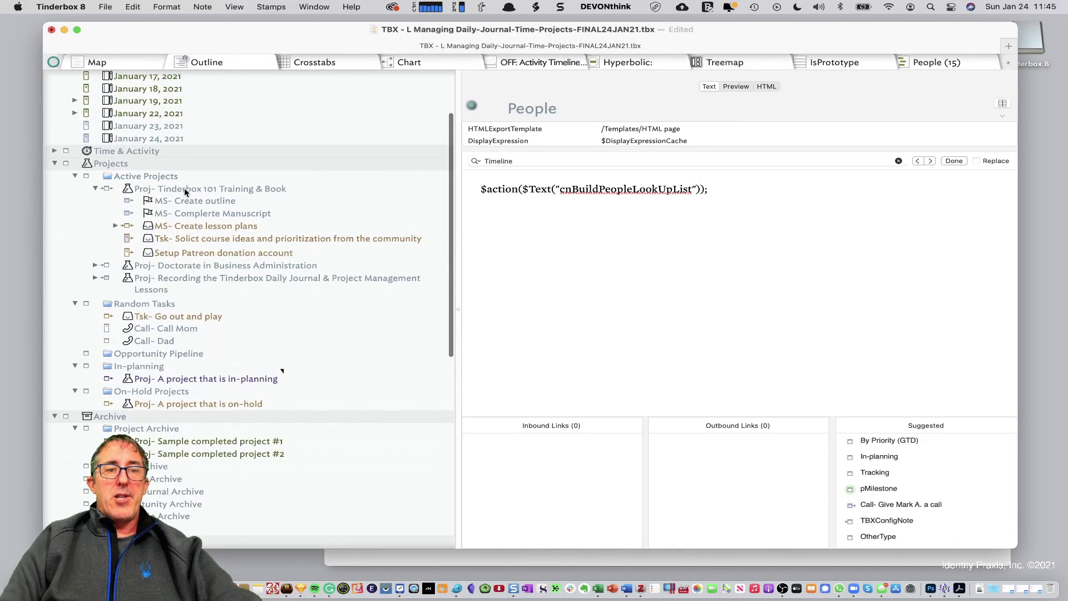
left_click(184, 190)
right_click(184, 189)
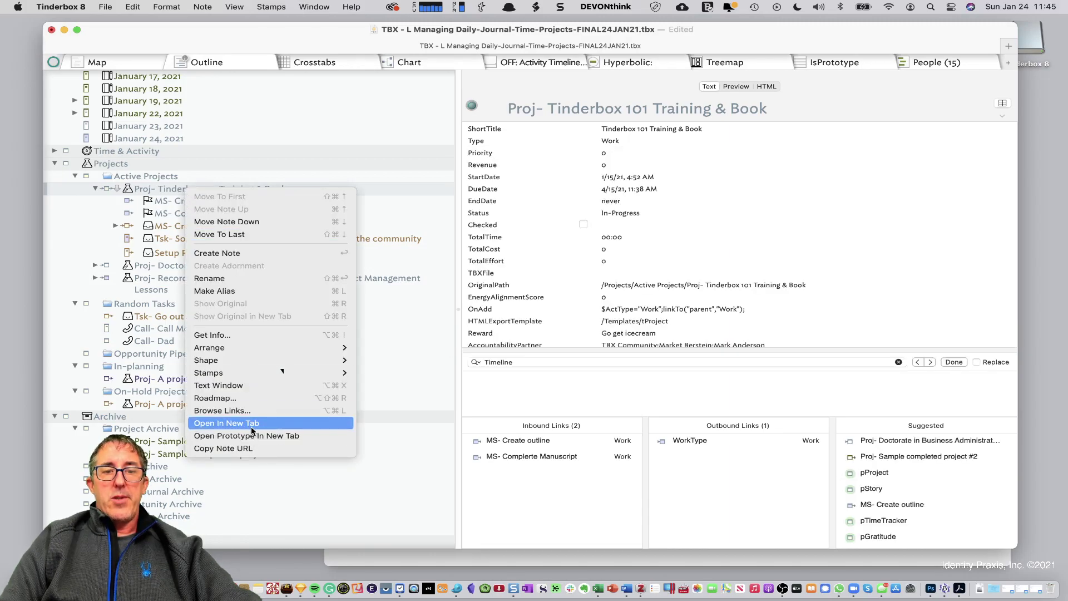
left_click(434, 57)
left_click(434, 57)
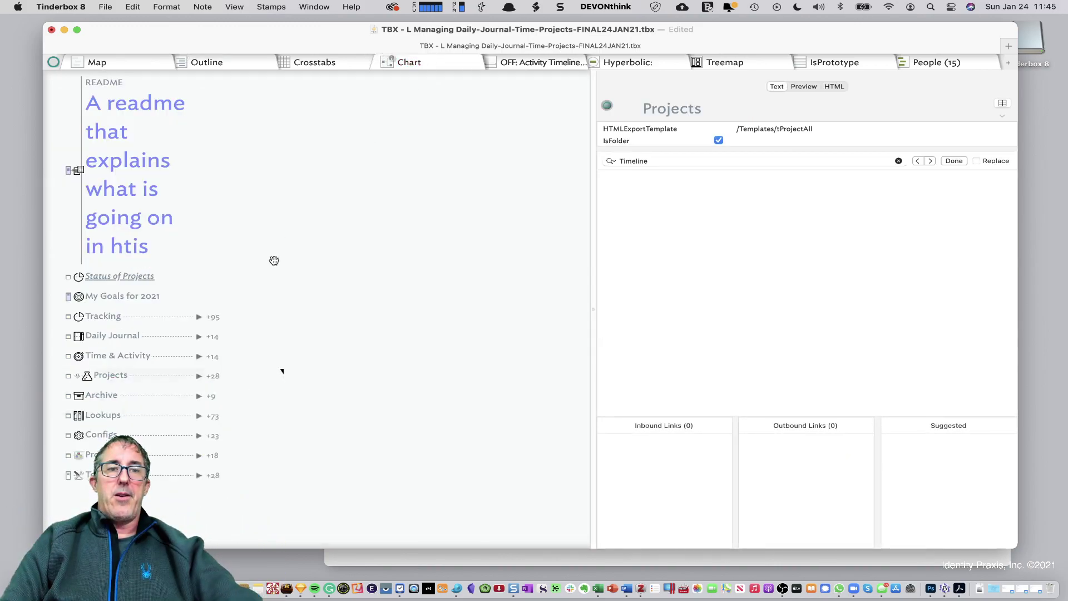
left_click(406, 66)
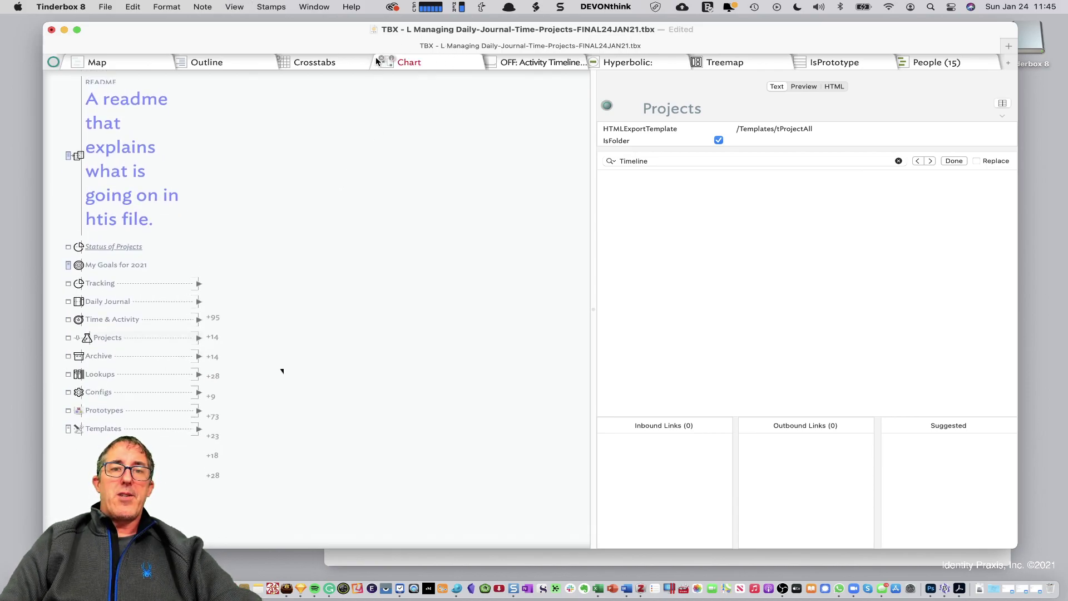
Open Proj- Tinderbox 101 Training & Book from the outline in a new tab of its own and display it as a chart
left_click(166, 64)
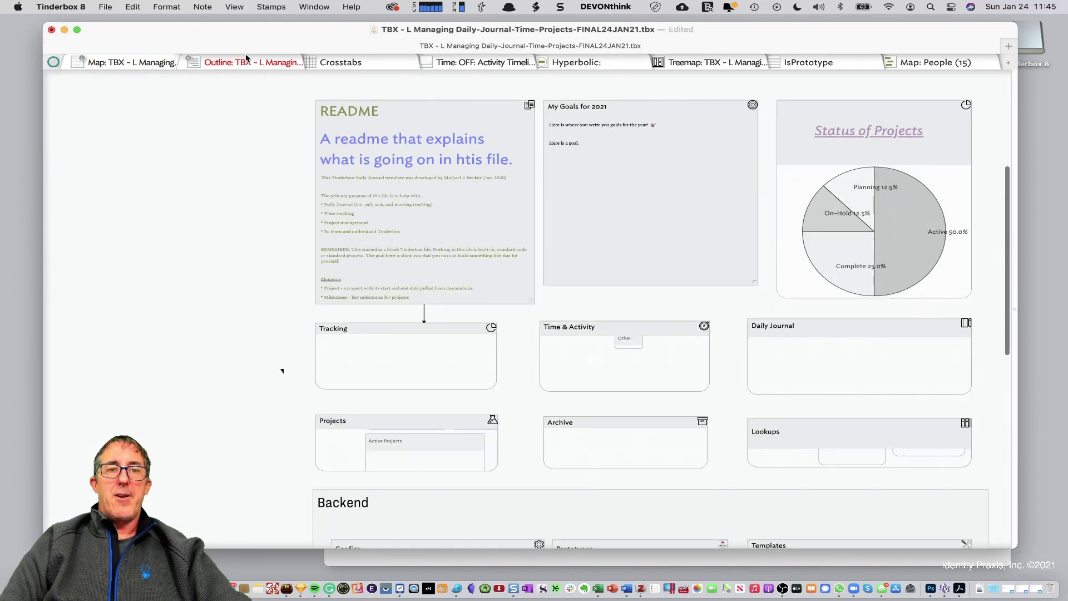
key("ctrl+Tab")
right_click(201, 189)
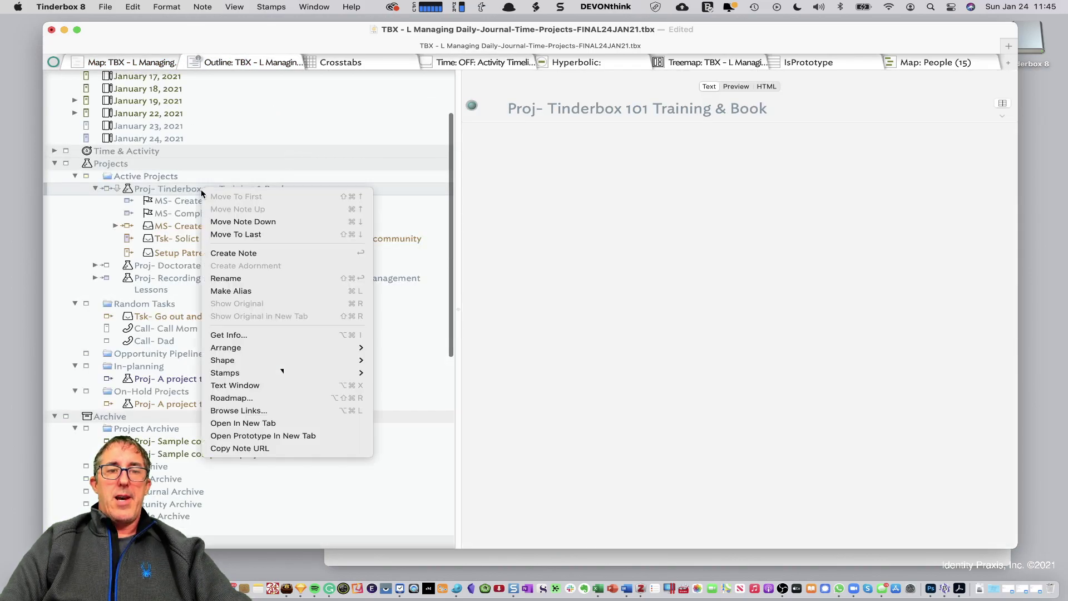
left_click(305, 424)
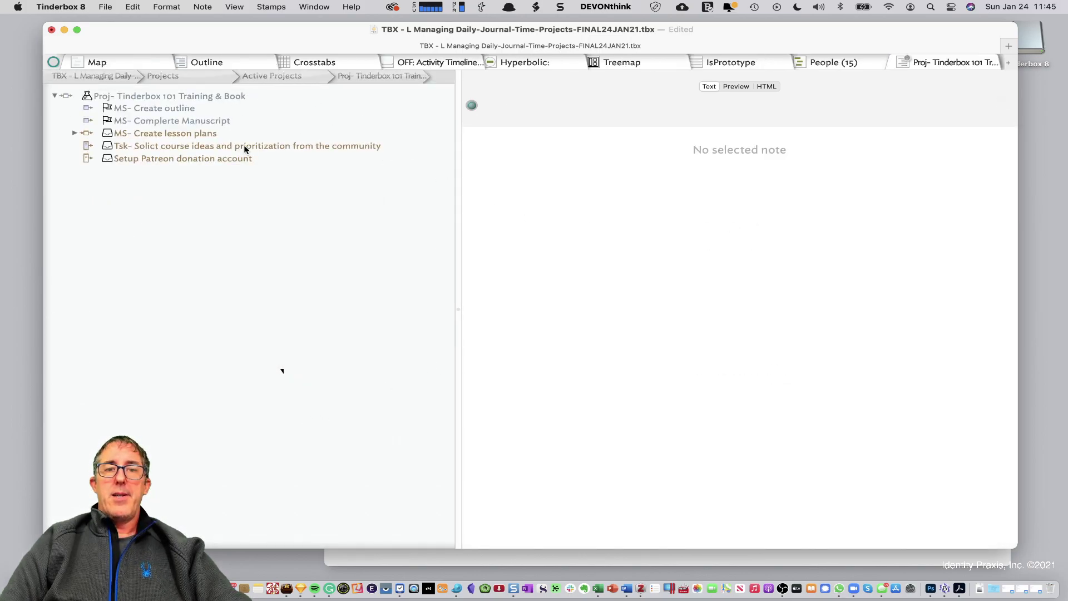
left_click(940, 64)
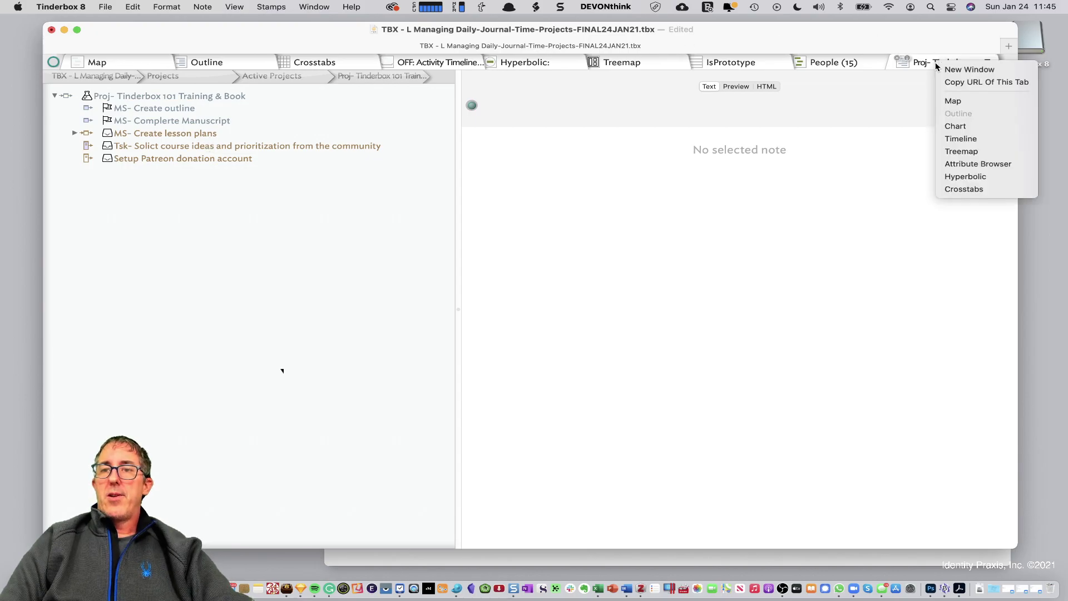
left_click(971, 127)
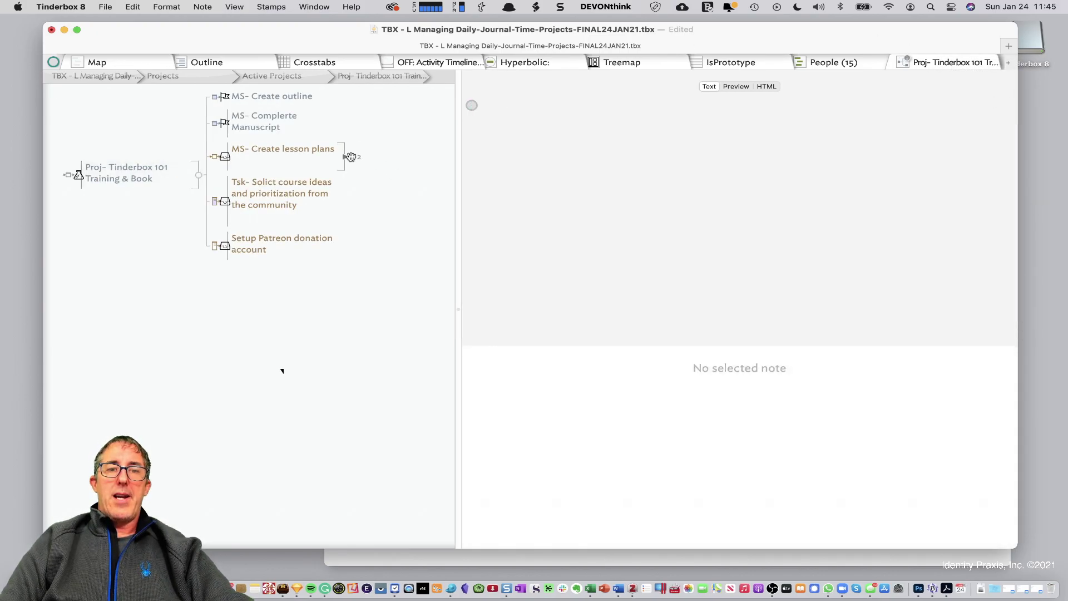
Expand MS- Create lesson plans in a widened chart pane, and move the project tab to just after Crosstabs
left_click(344, 157)
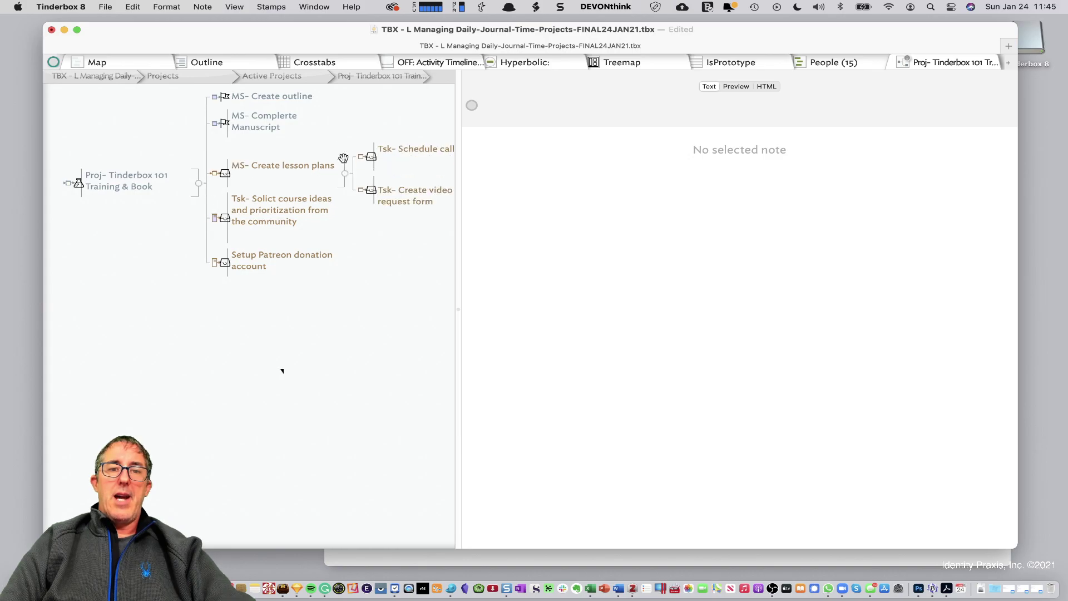
left_click_drag(455, 171, 555, 176)
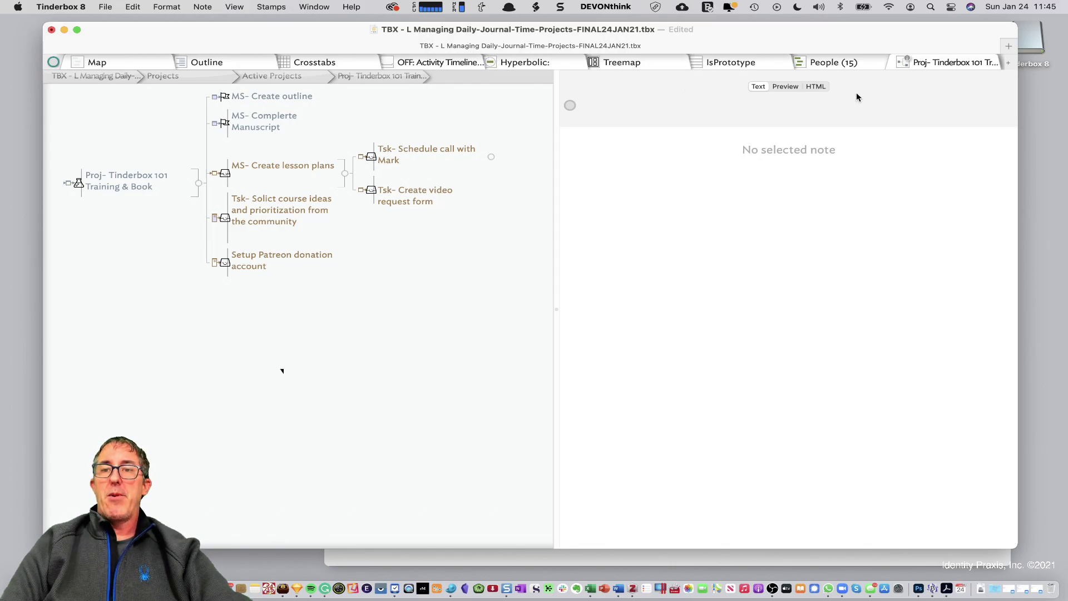
left_click_drag(924, 64, 426, 82)
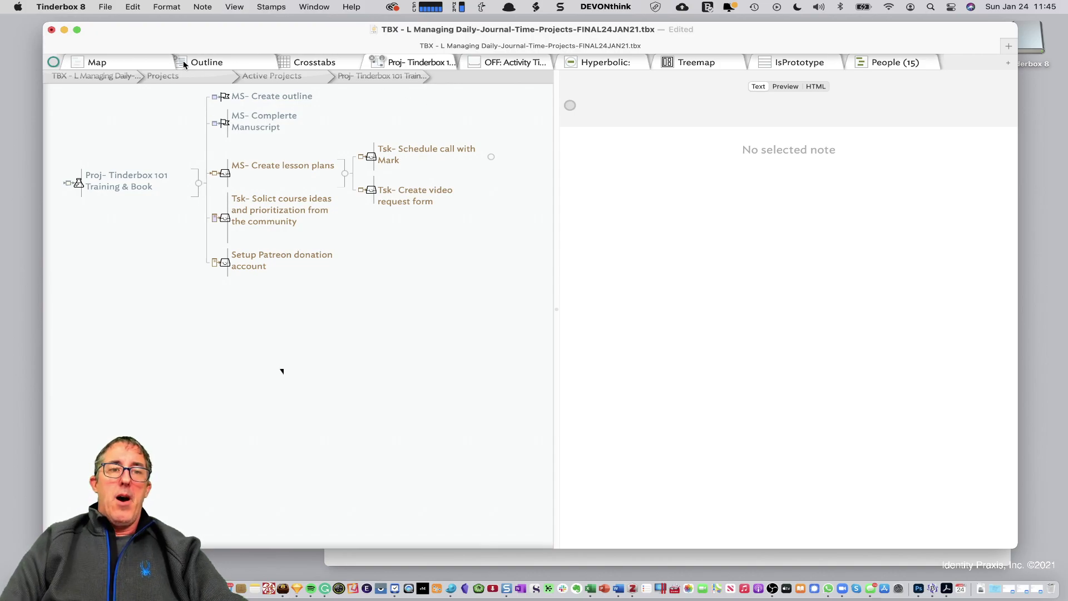
Examine the Activity Timeline agent under Lookups in the outline, including its query and the notes it collects
left_click(203, 64)
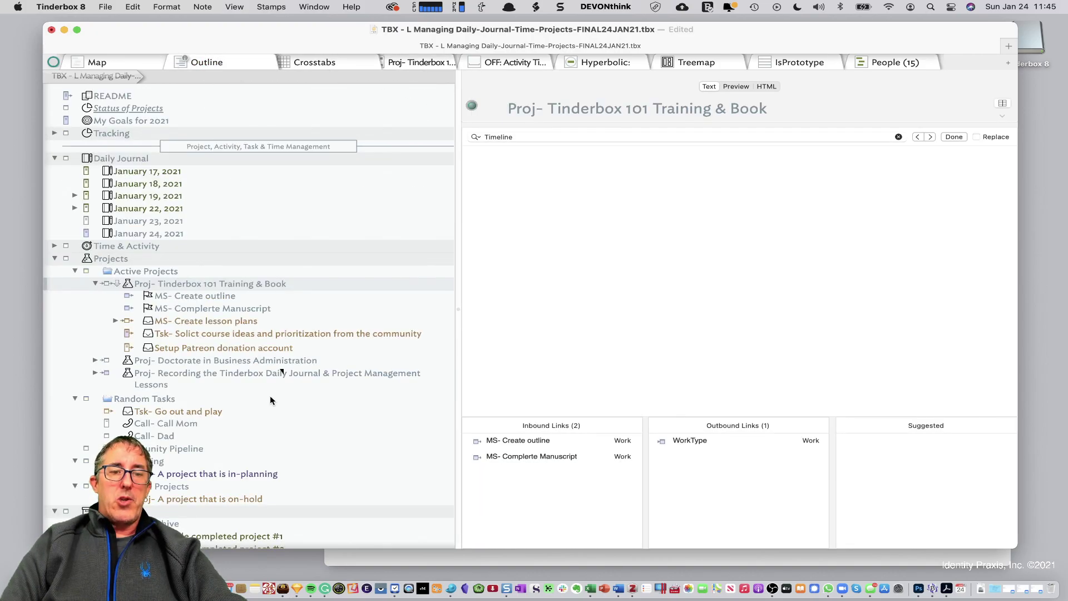
scroll(269, 396, "down", 5)
scroll(270, 399, "down", 10)
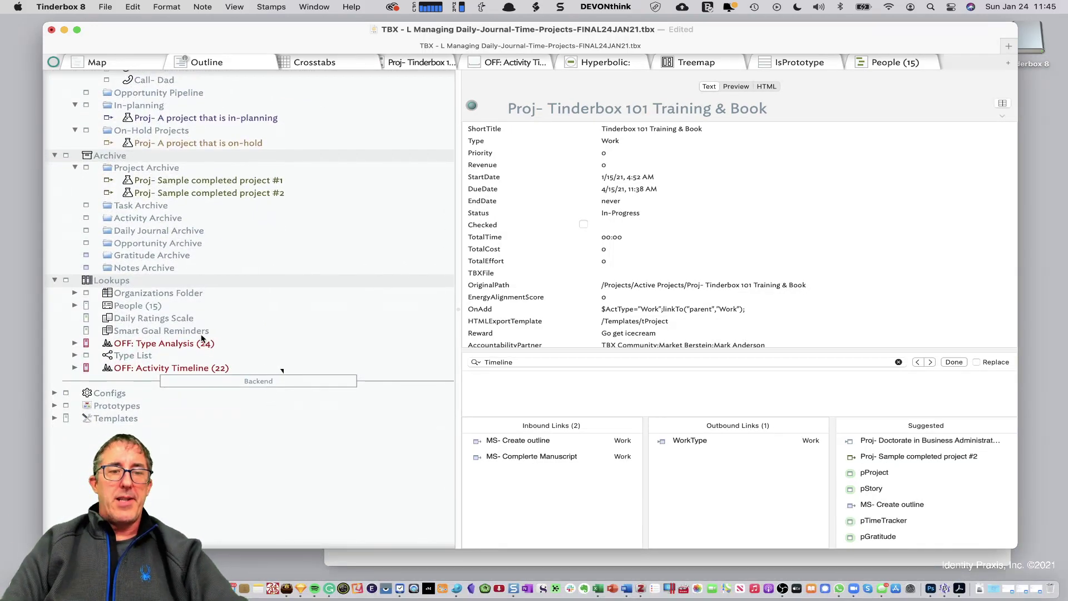
scroll(186, 366, "down", 1)
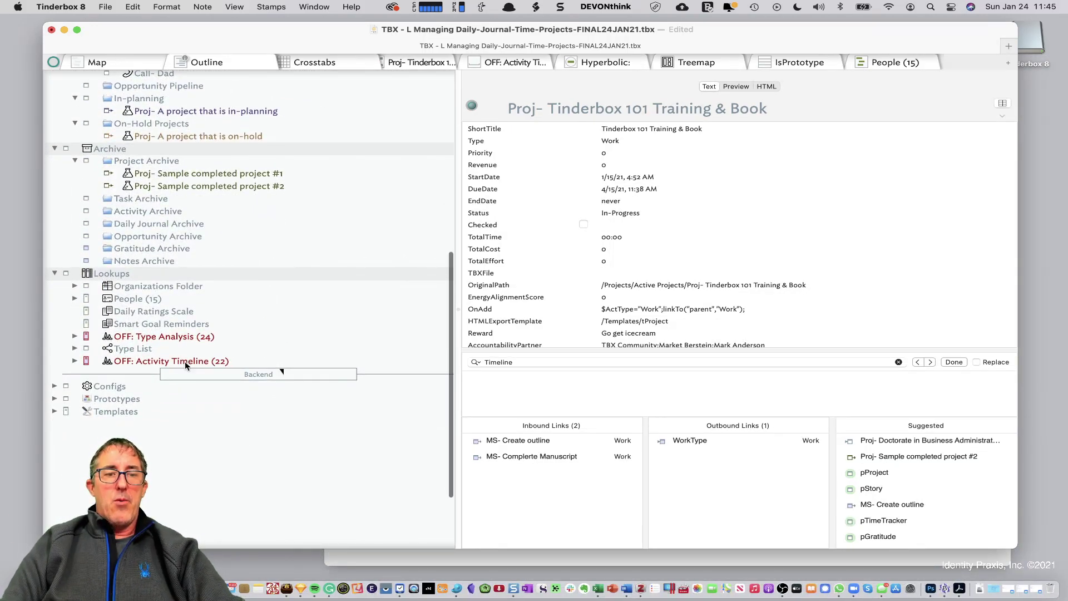
left_click(184, 361)
left_click(76, 361)
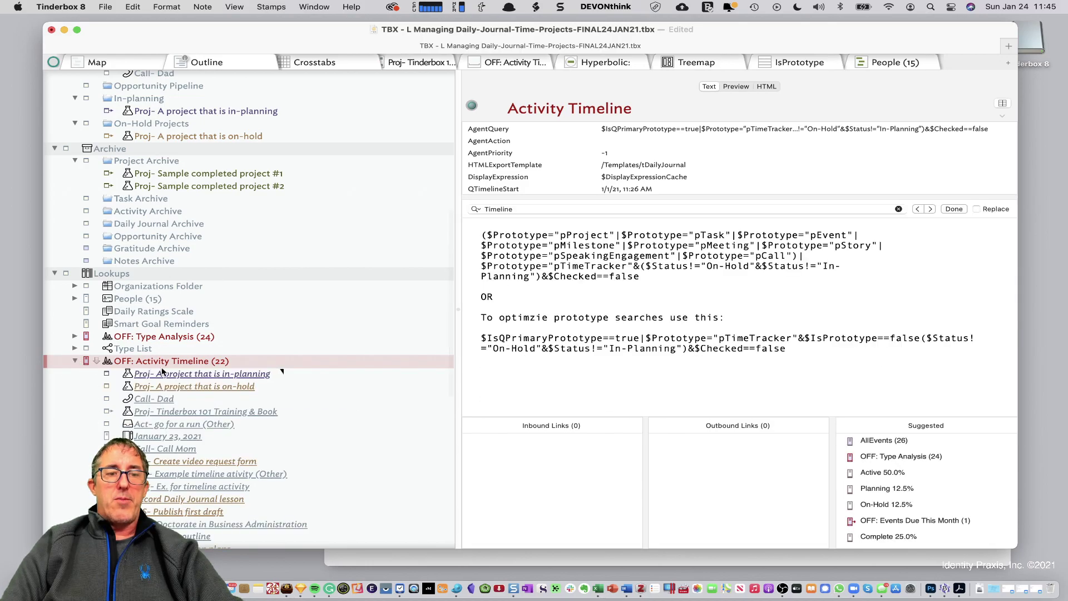
scroll(206, 384, "down", 5)
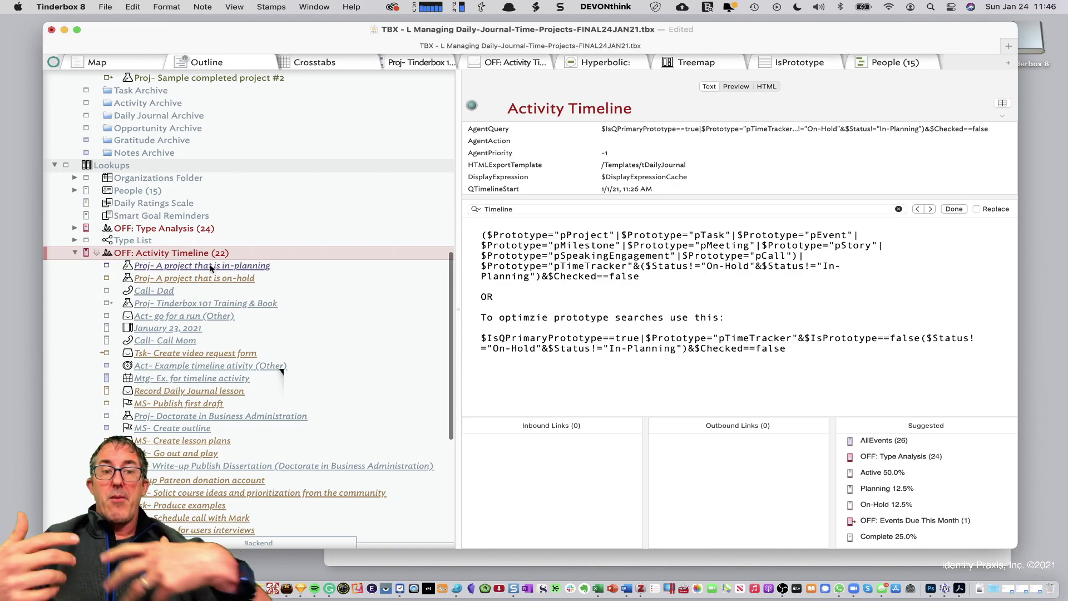
left_click(74, 253)
scroll(188, 248, "up", 5)
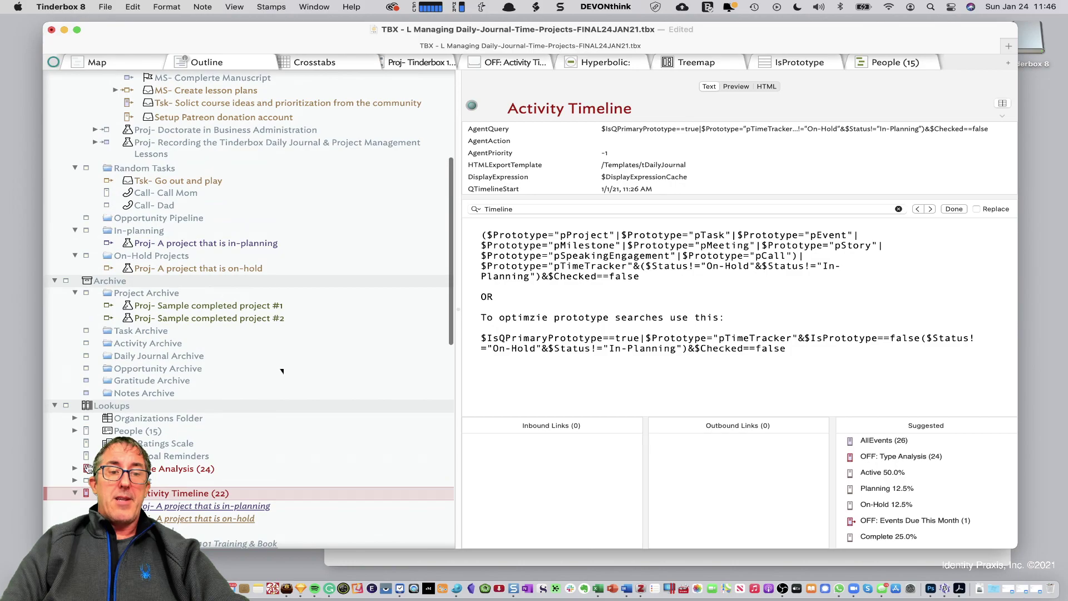
left_click(75, 491)
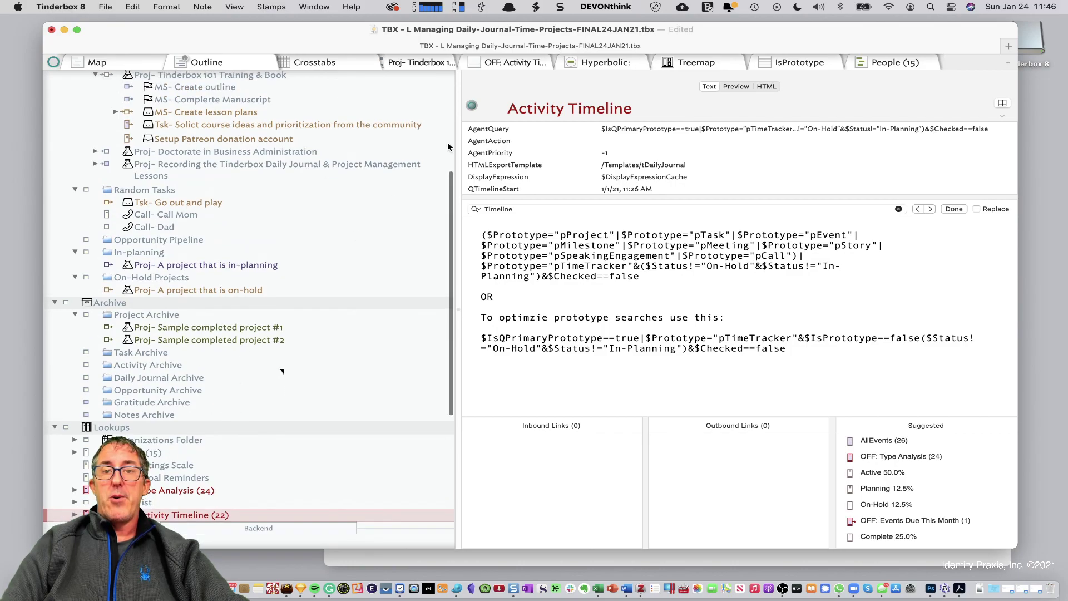
Examine the Activity Timeline tab's bands and date range, and inspect Proj- Tinderbox 101 Training & Book in its Projects band
left_click(523, 62)
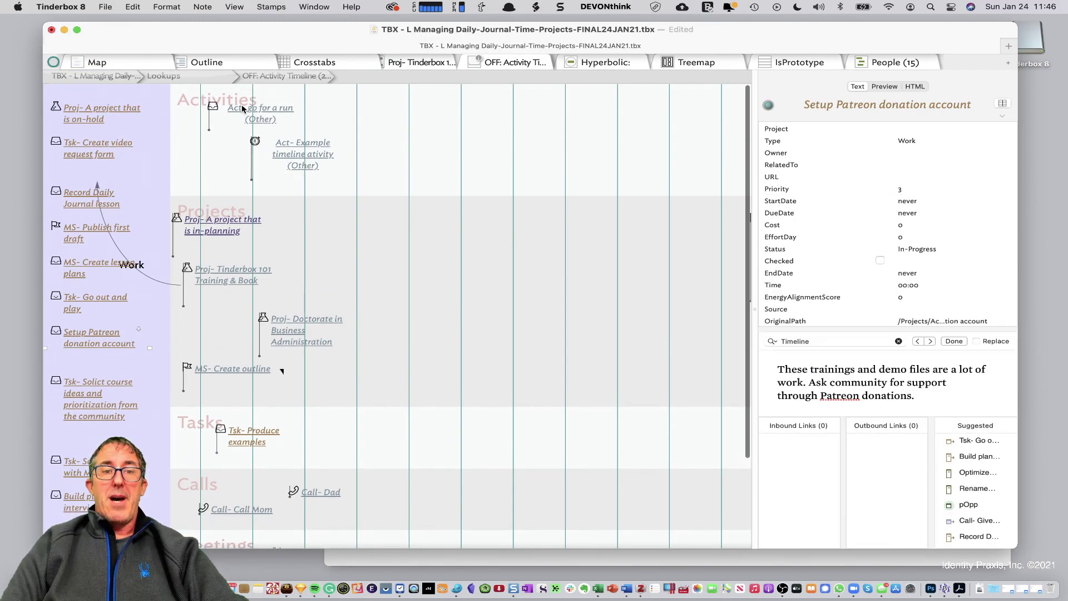
scroll(282, 287, "down", 5)
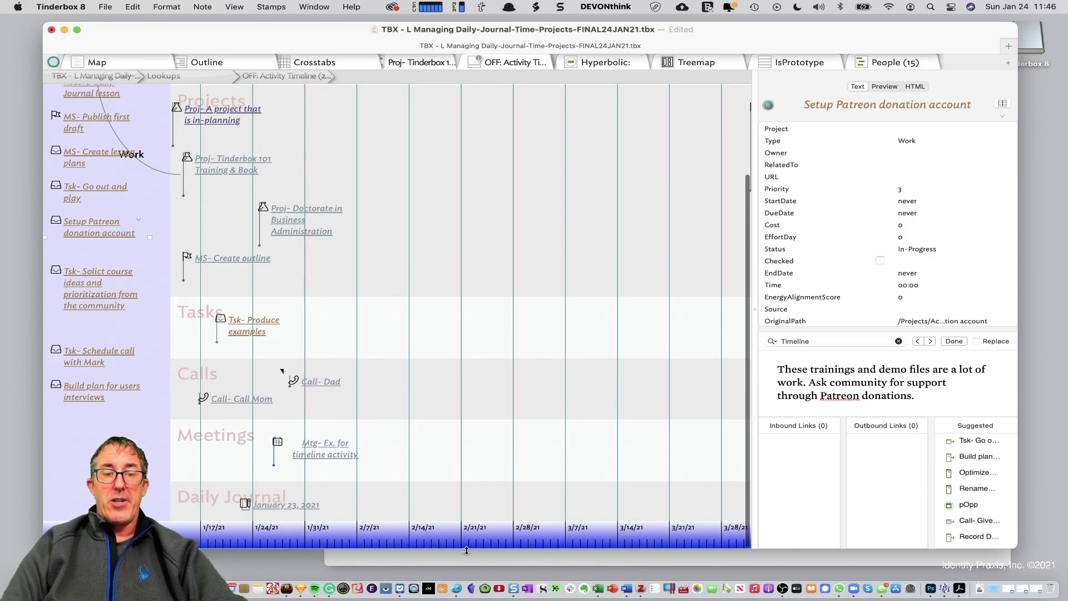
scroll(500, 533, "up", 5)
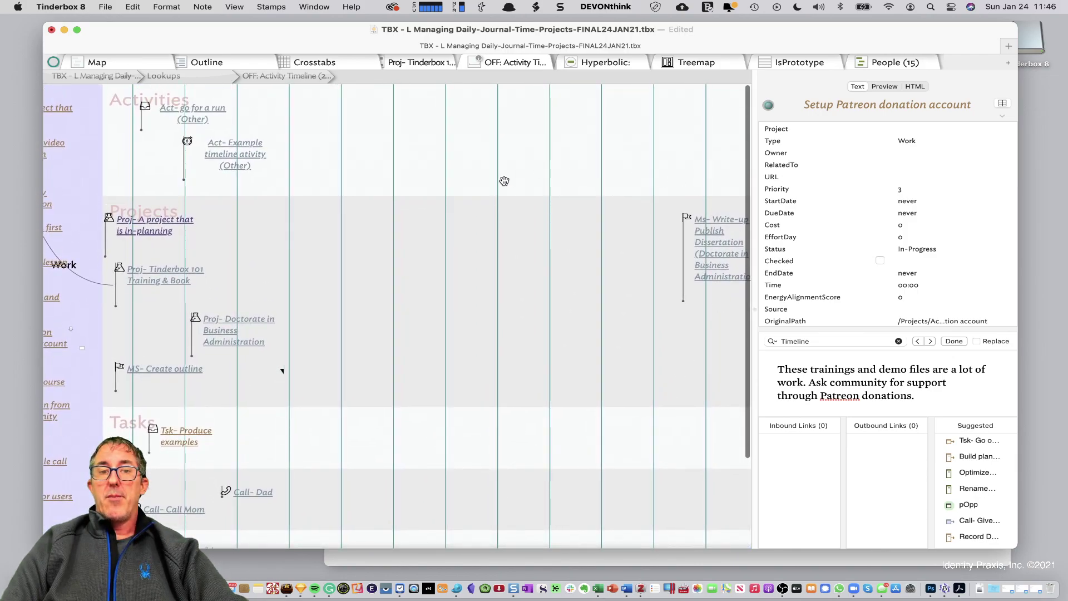
scroll(642, 333, "left", 3)
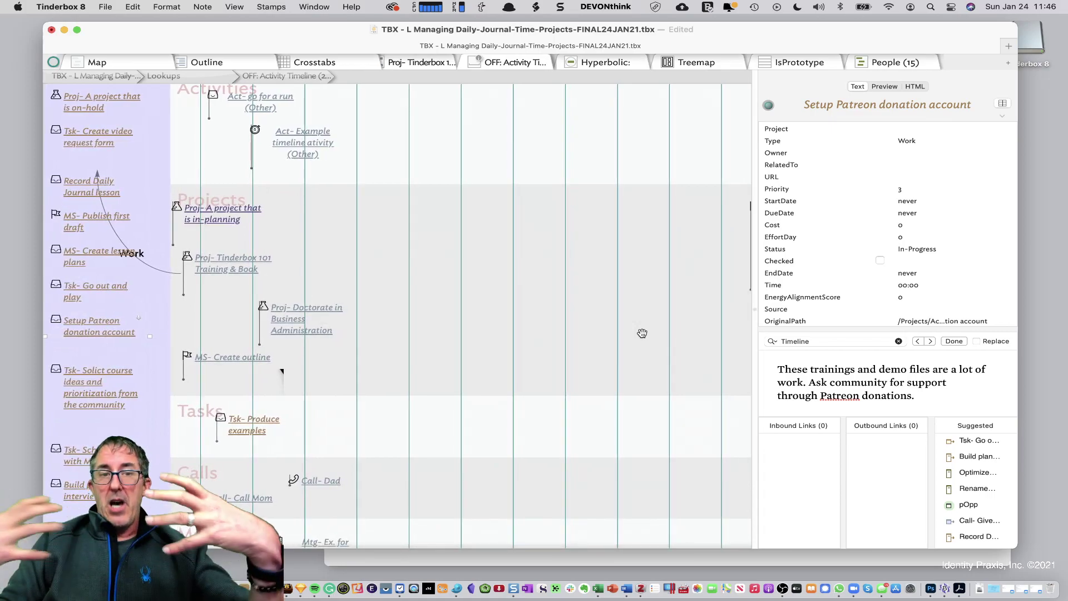
scroll(568, 319, "up", 1)
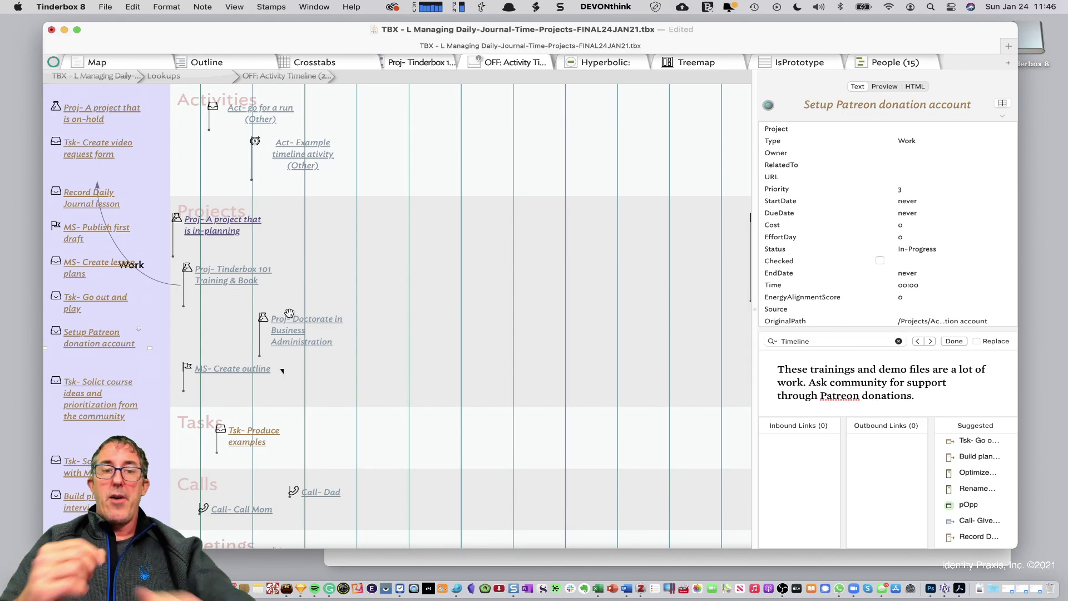
left_click(237, 279)
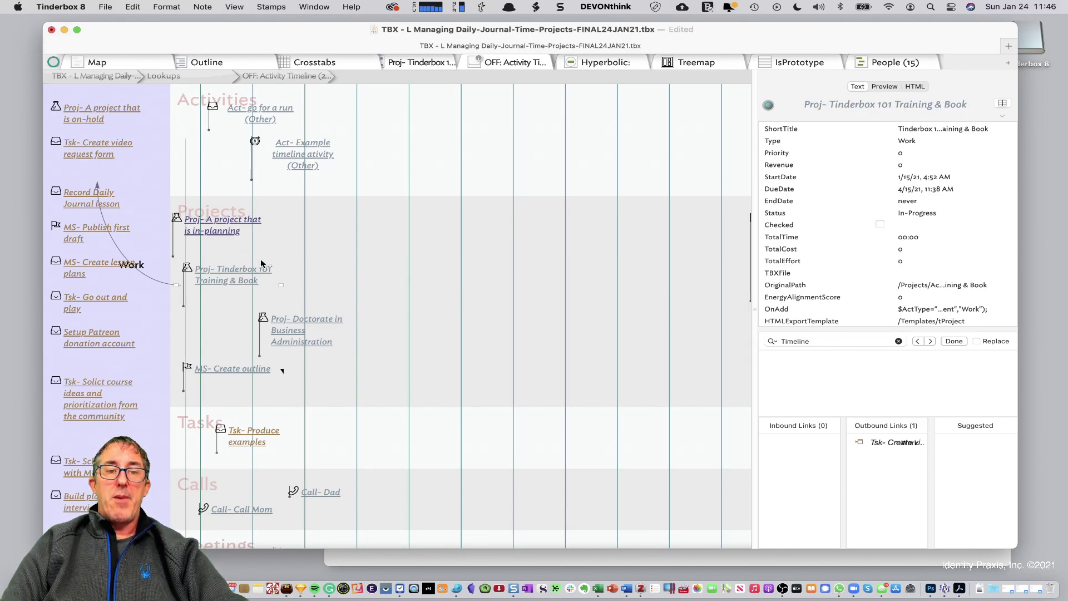
left_click_drag(270, 266, 361, 253)
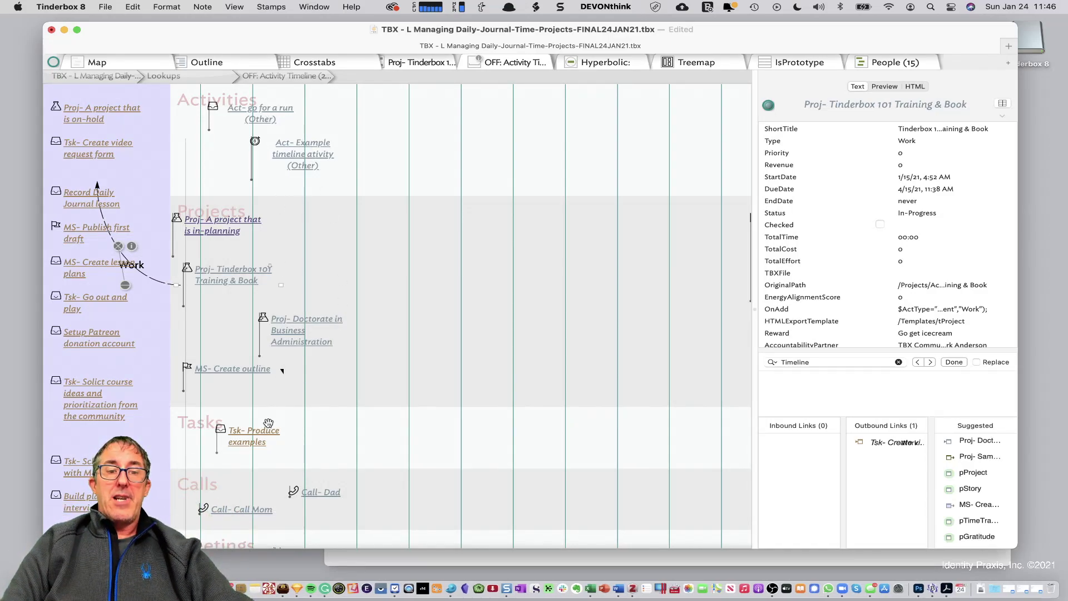
Shift Proj- Doctorate in Business Administration along the timeline to 1/26/21, 12:36 AM, and return it to start 1/25/21, 10:03 AM
left_click_drag(282, 325, 339, 326)
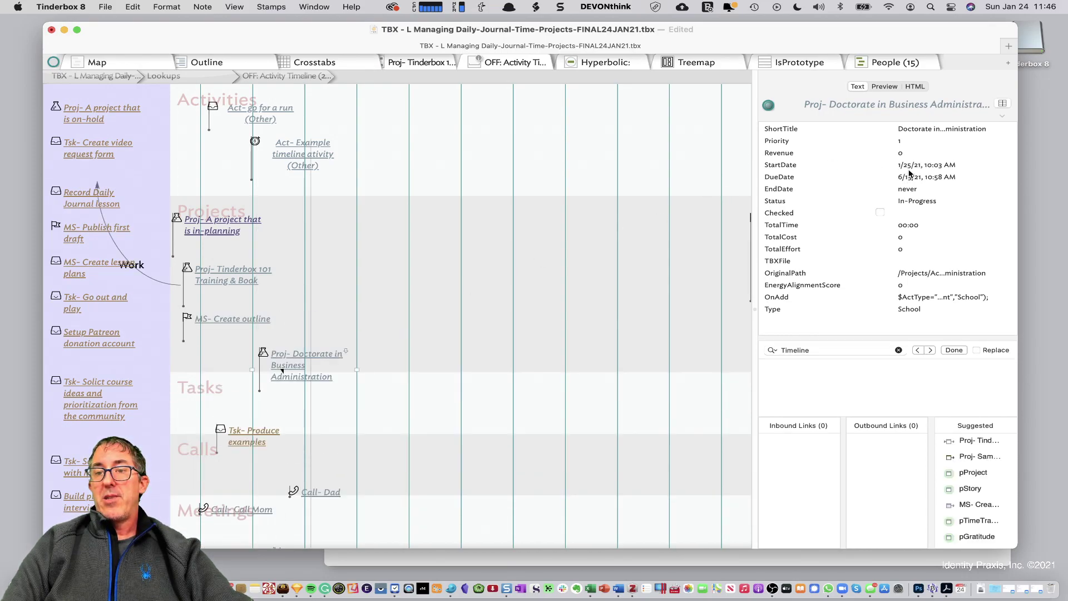
left_click_drag(313, 369, 317, 369)
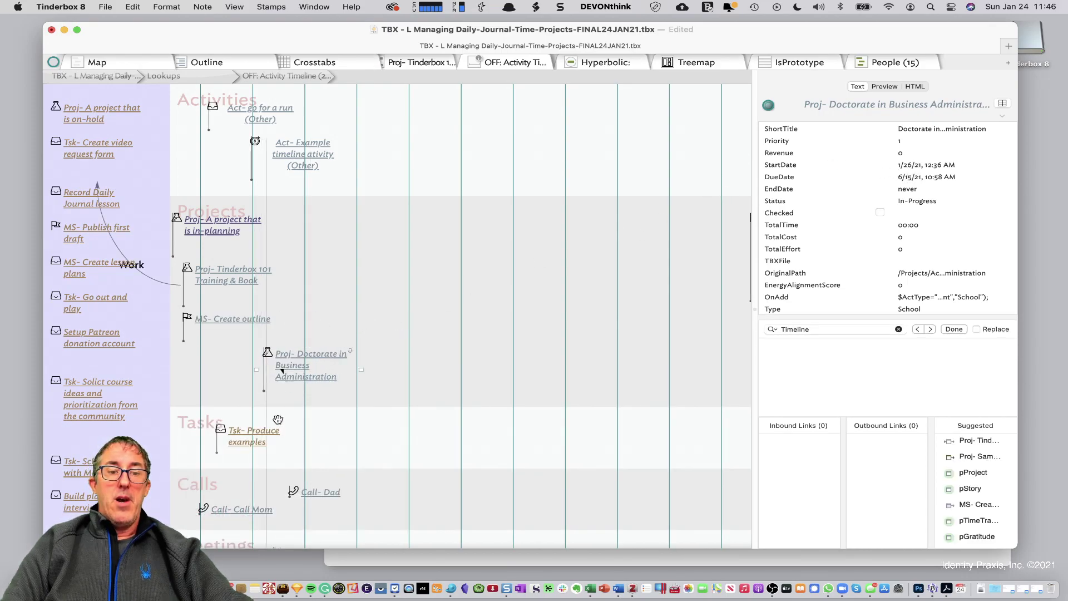
scroll(296, 336, "down", 3)
left_click_drag(316, 295, 311, 295)
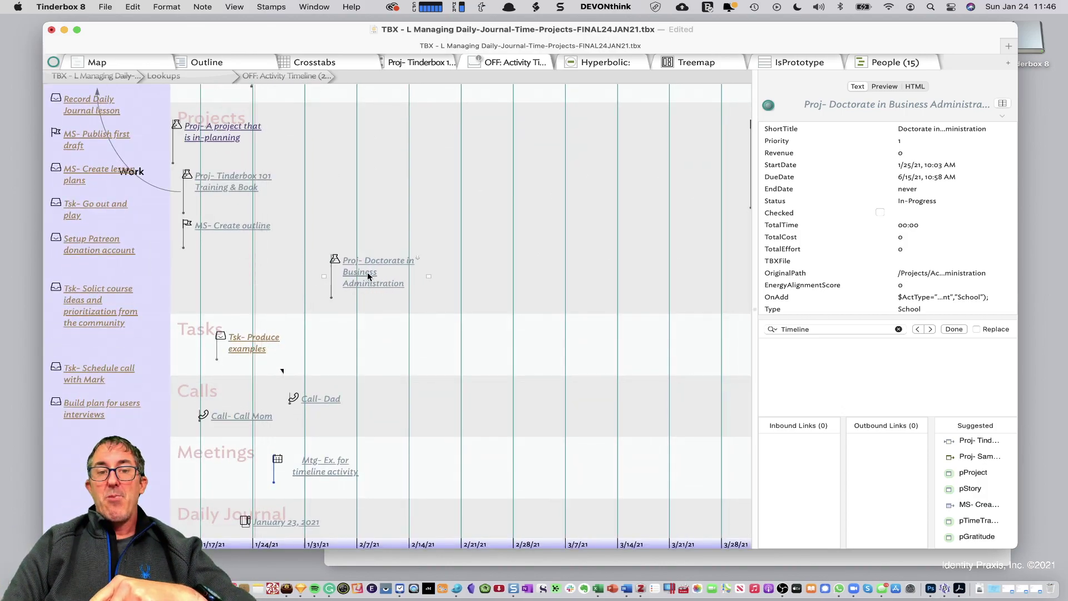
Reschedule Tsk- Produce examples on the timeline, first to 2/12/21, 7:08 PM and finally to start 1/28/21, 2:46 AM
scroll(368, 273, "up", 2)
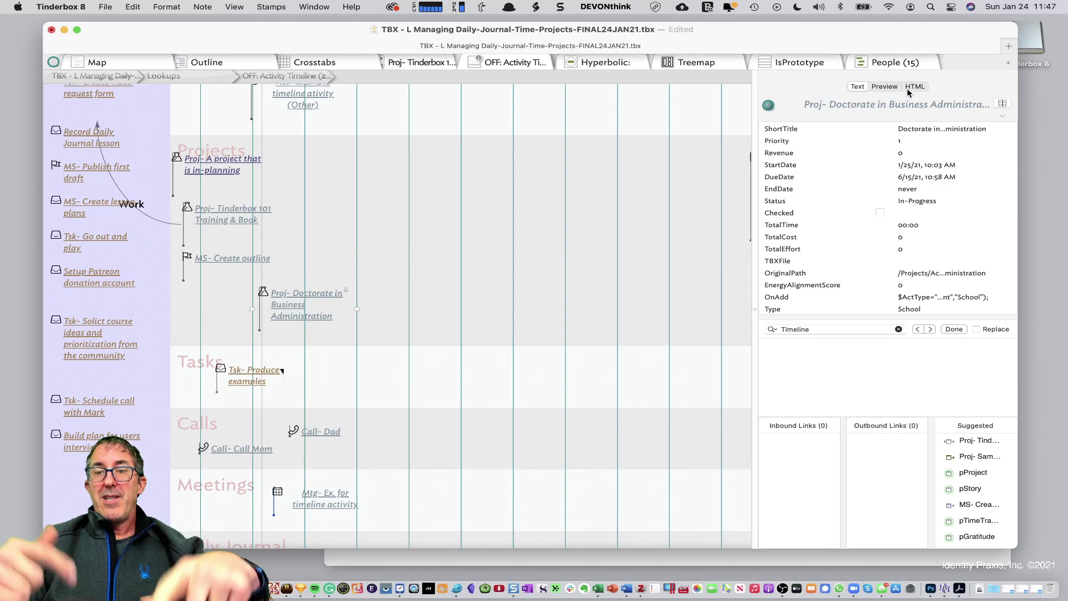
left_click_drag(248, 379, 427, 373)
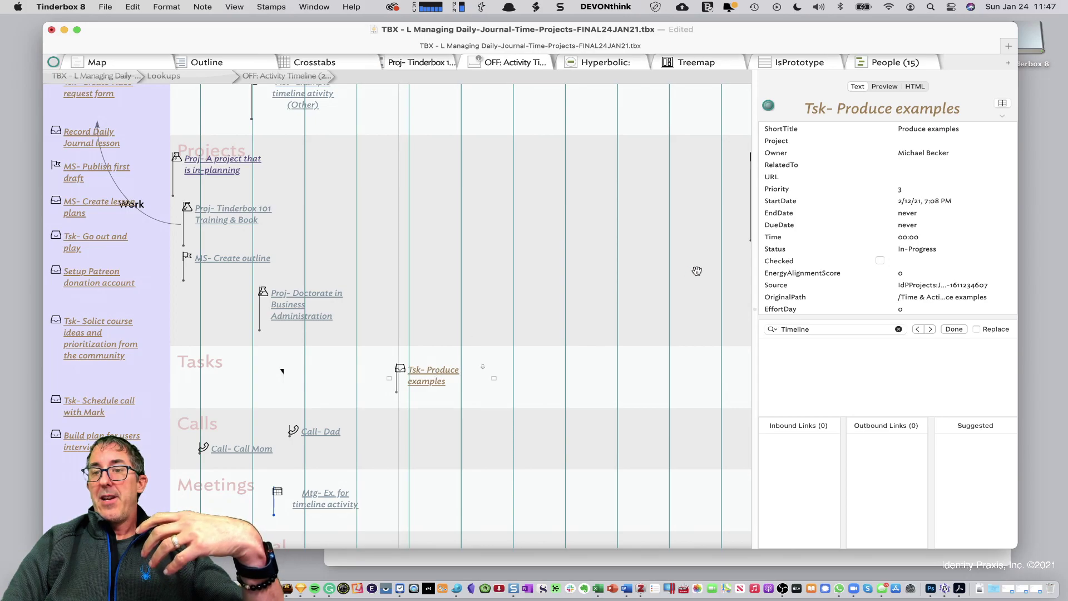
left_click_drag(438, 380, 330, 378)
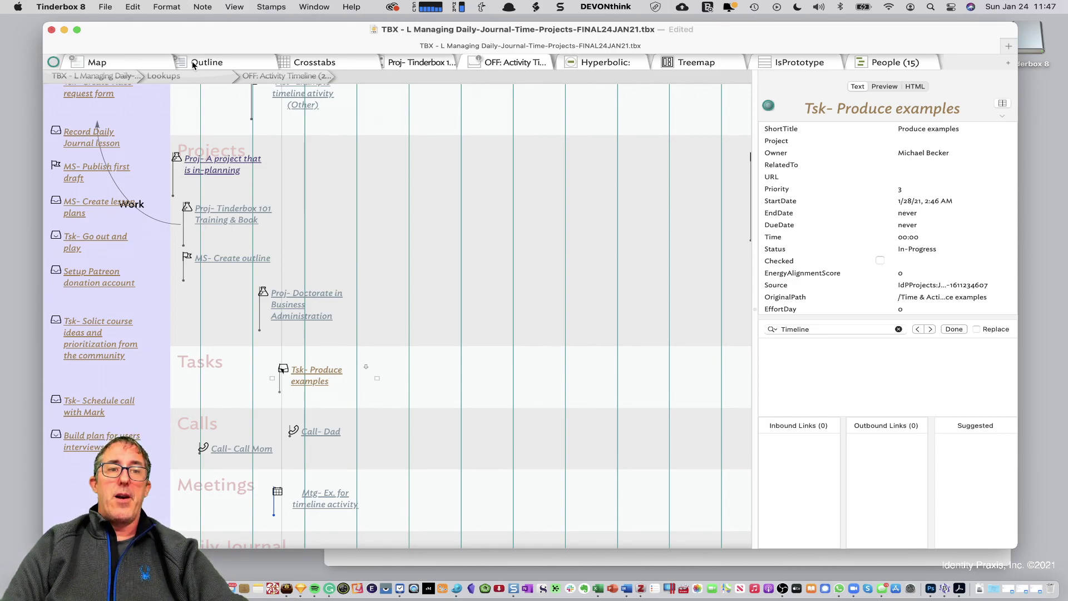
Examine the Type Analysis agent under Lookups in the outline, including its query, its action and the notes it collects
left_click(215, 65)
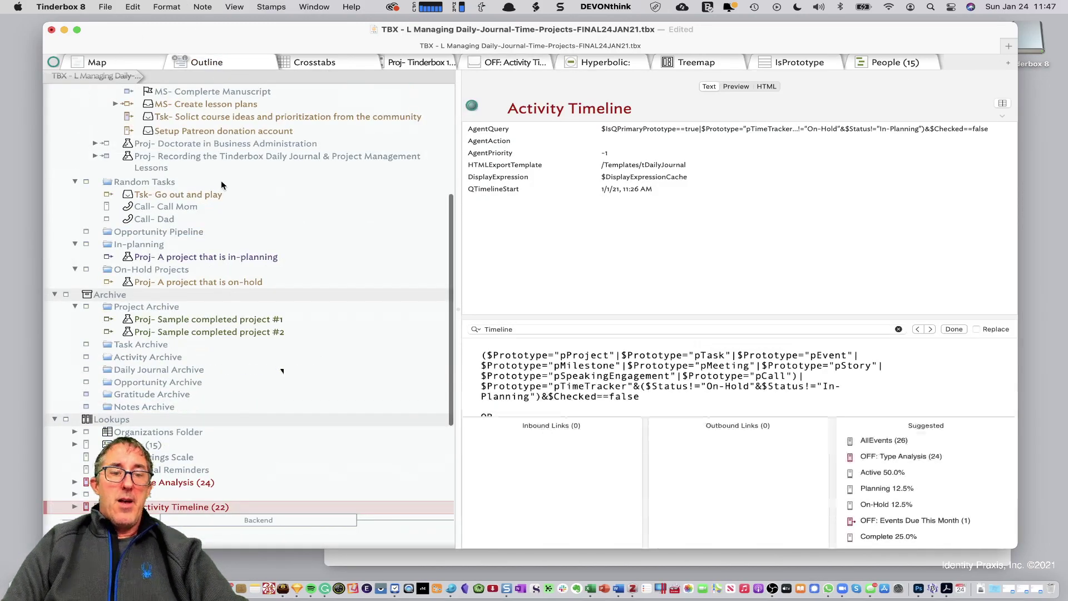
left_click(190, 481)
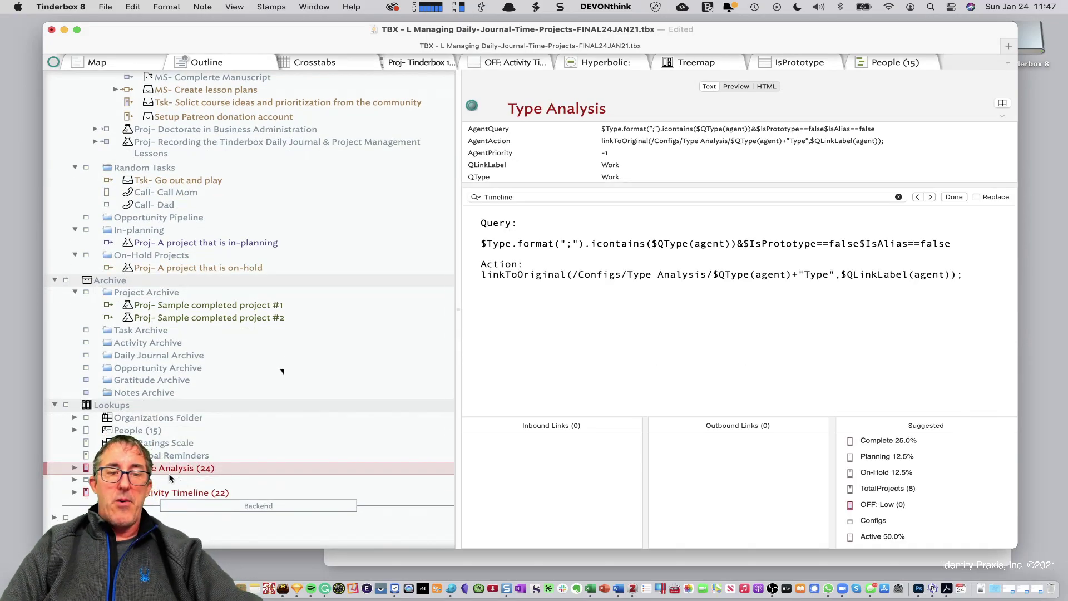
key("Right")
scroll(155, 469, "down", 5)
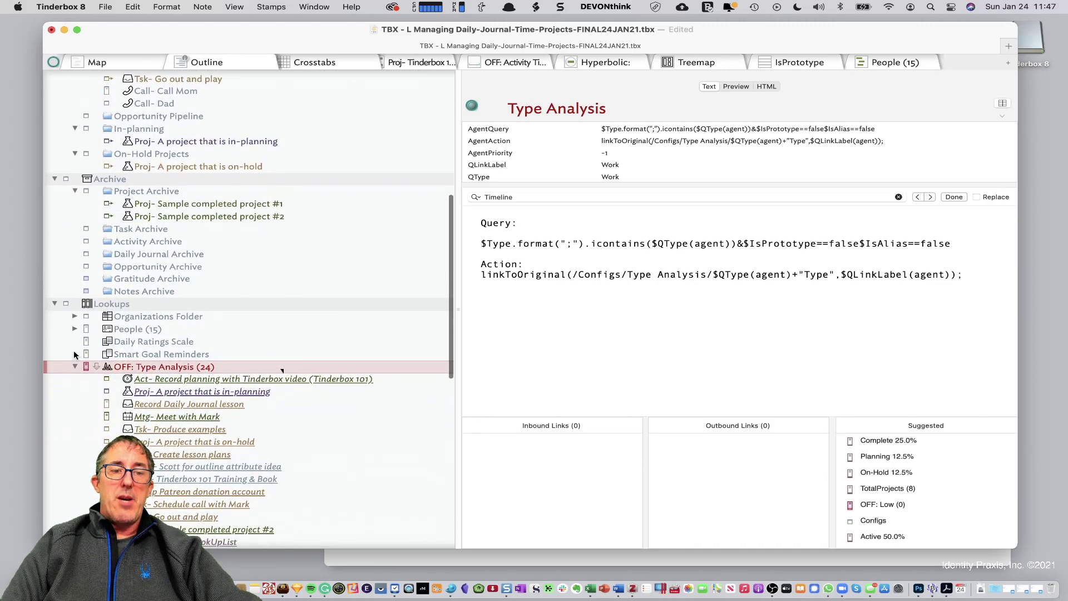
left_click(75, 367)
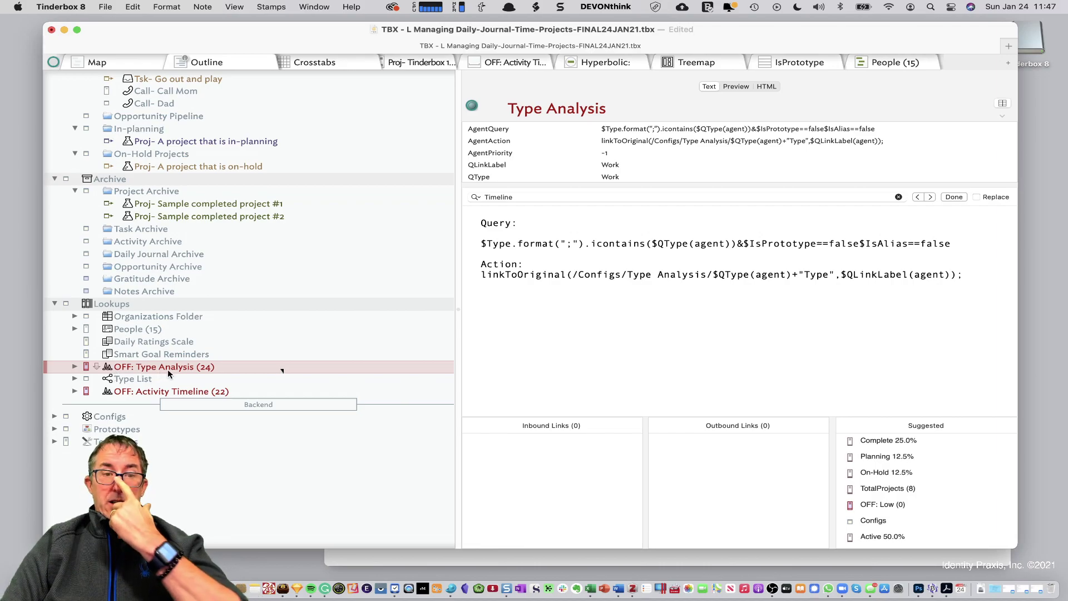
Examine the type notes inside Type List under Lookups, and leave the list collapsed
left_click(74, 379)
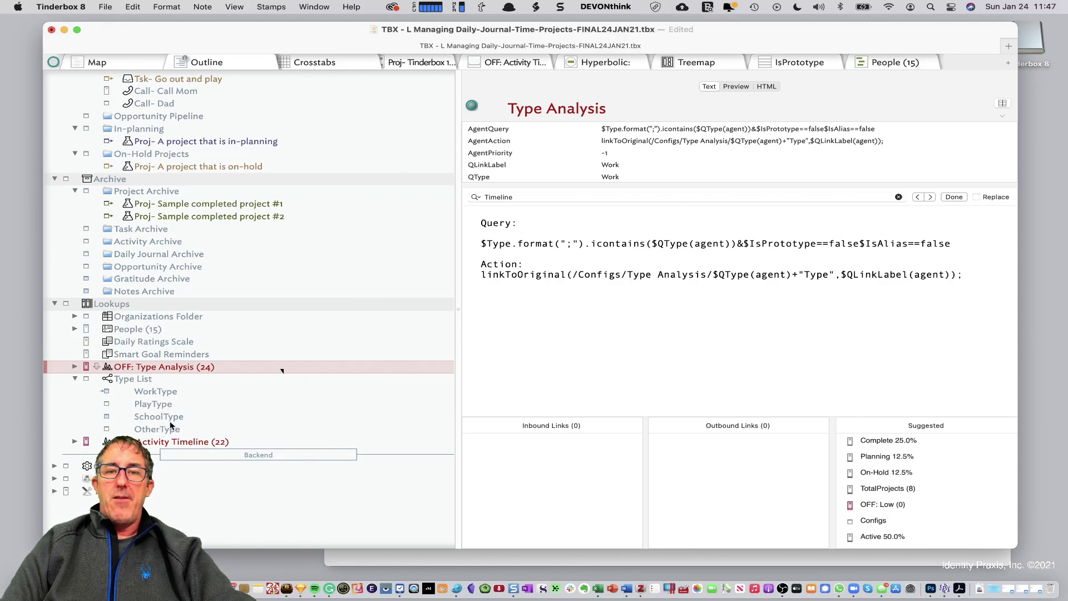
left_click(73, 365)
left_click(73, 364)
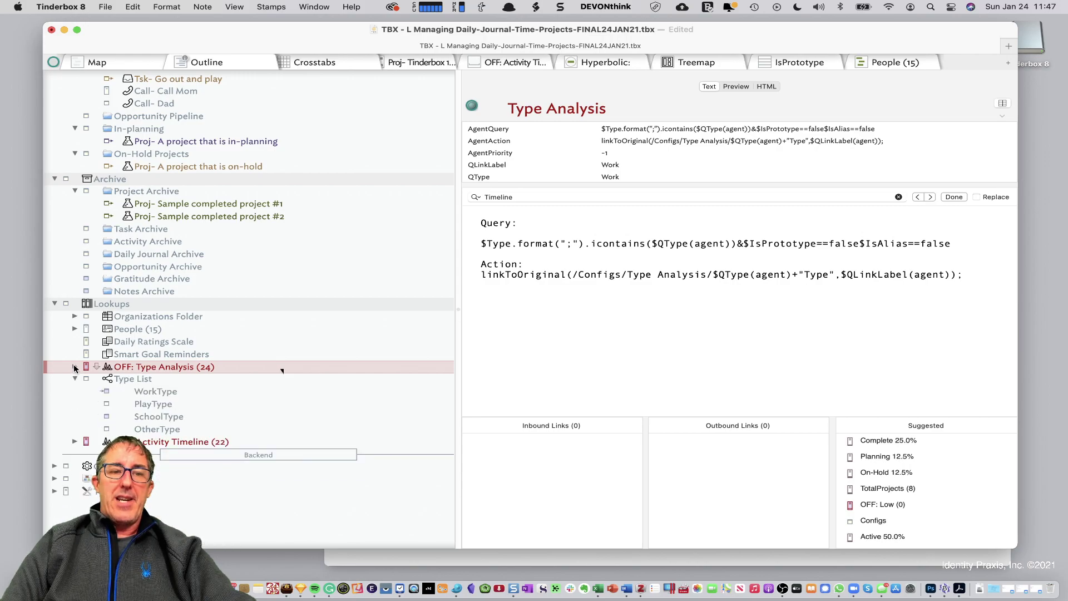
left_click(75, 378)
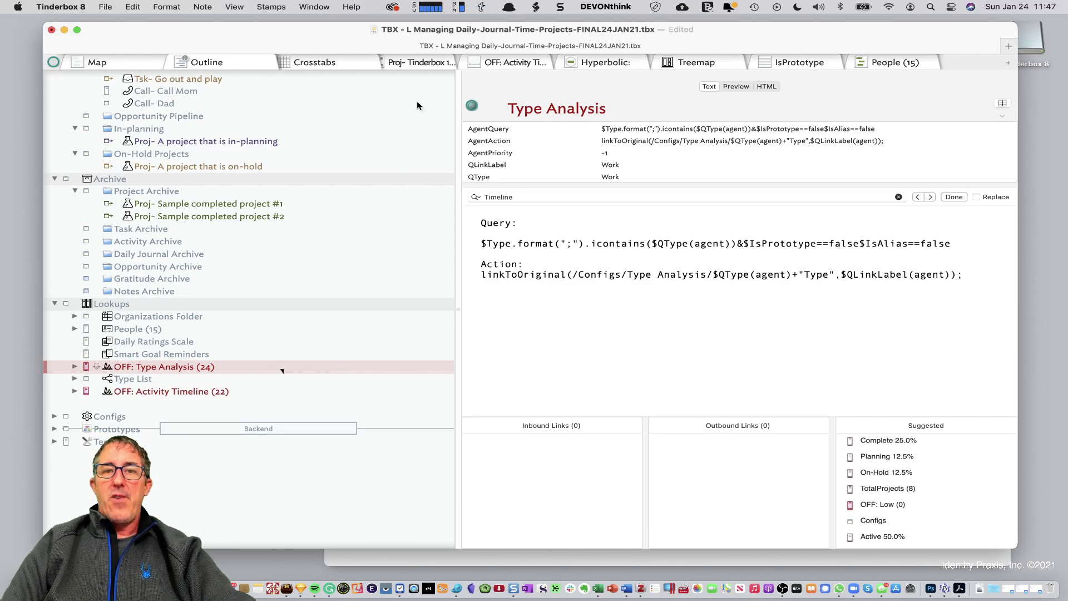
Reduce the hyperbolic view to its smallest scale and examine the links around WorkType and Grat- Would not be here without my TBX friends
left_click(610, 63)
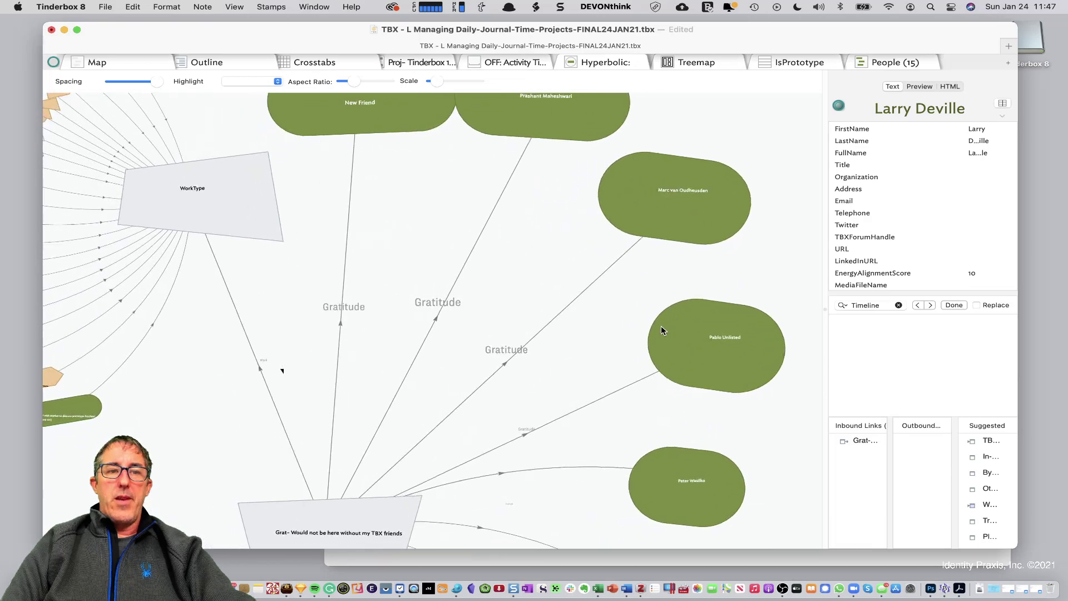
left_click(226, 191)
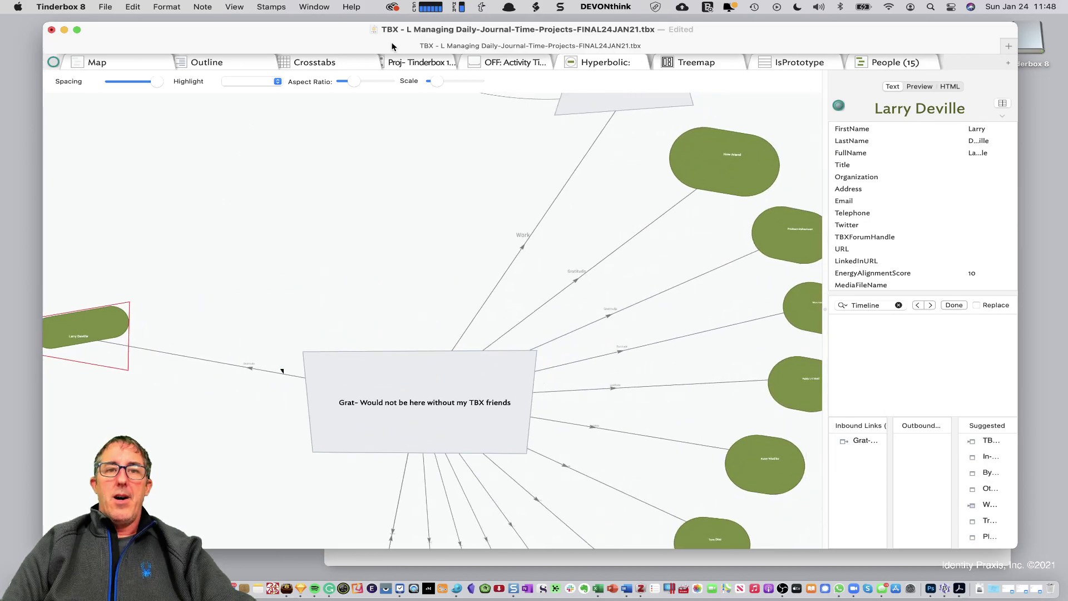
left_click_drag(436, 81, 363, 78)
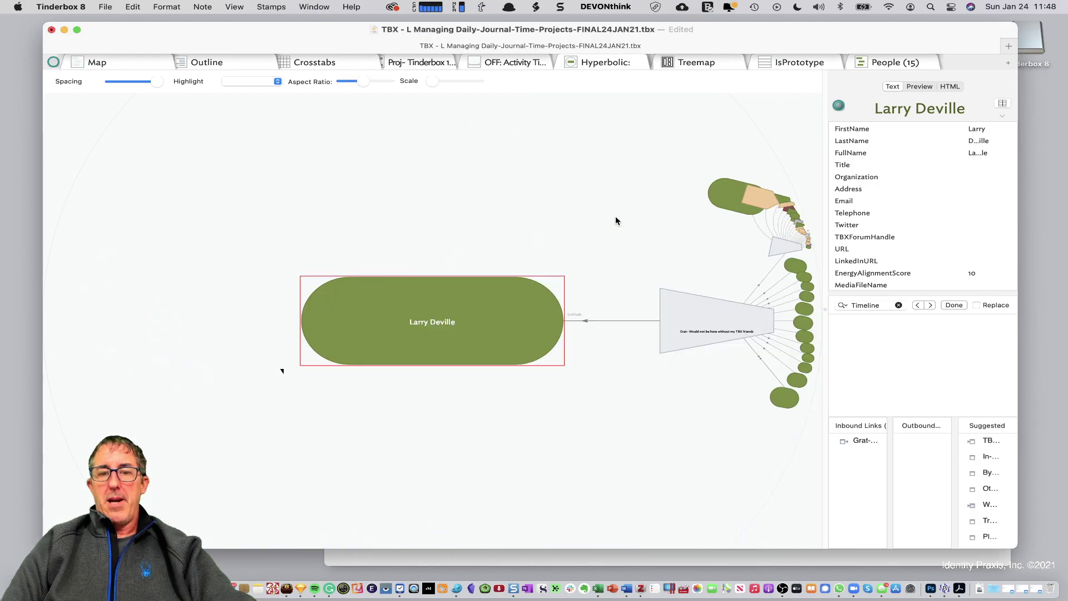
left_click(786, 242)
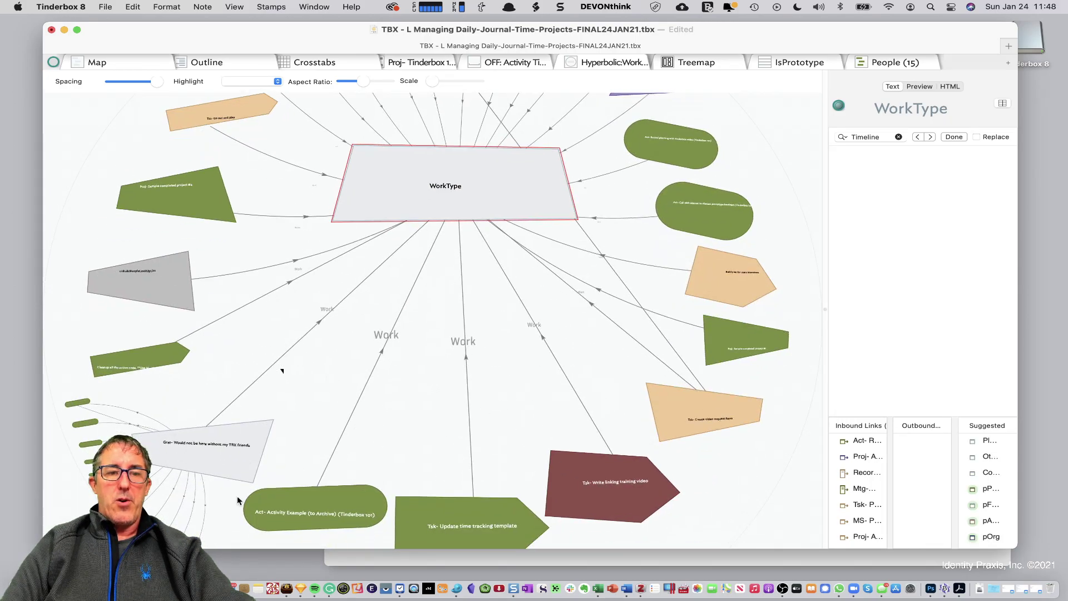
left_click(215, 459)
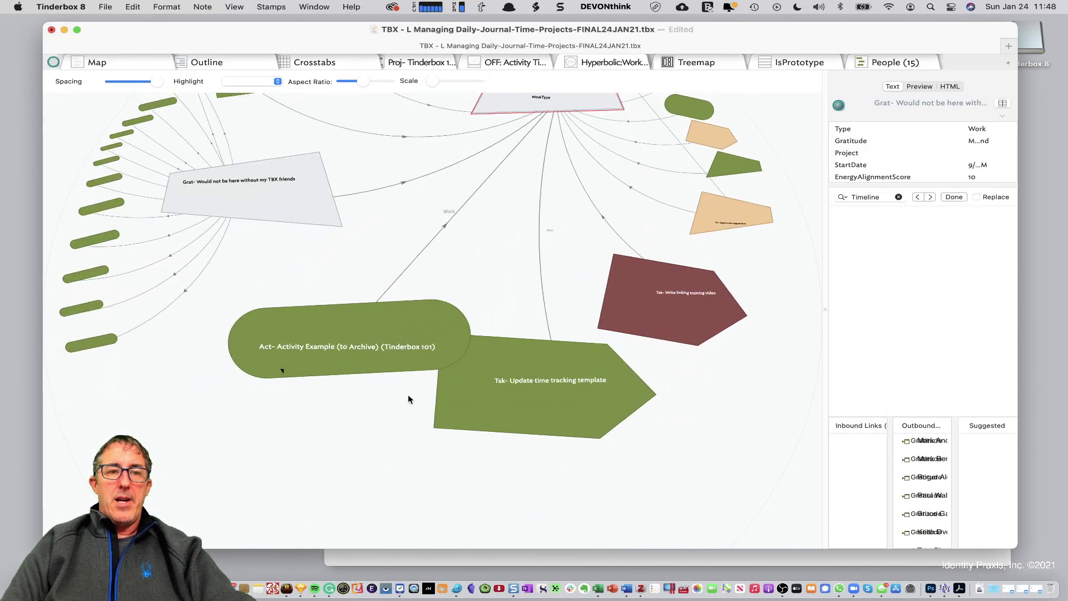
left_click(202, 472)
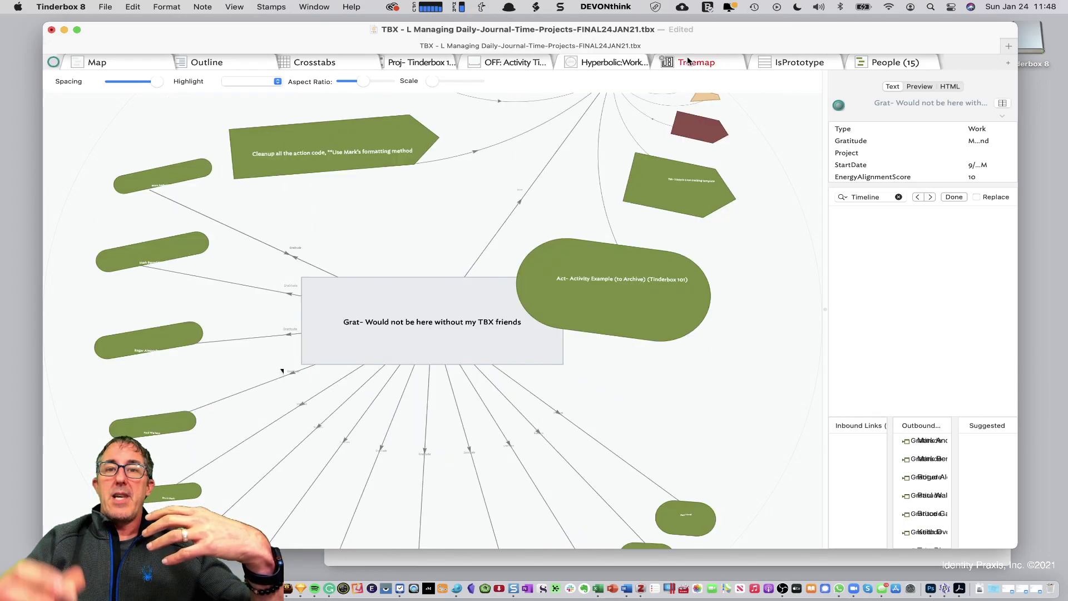
Examine the whole document as a treemap and inspect Proj- Recording the Tinderbox Daily Journal & Project Management Lessons
left_click(688, 60)
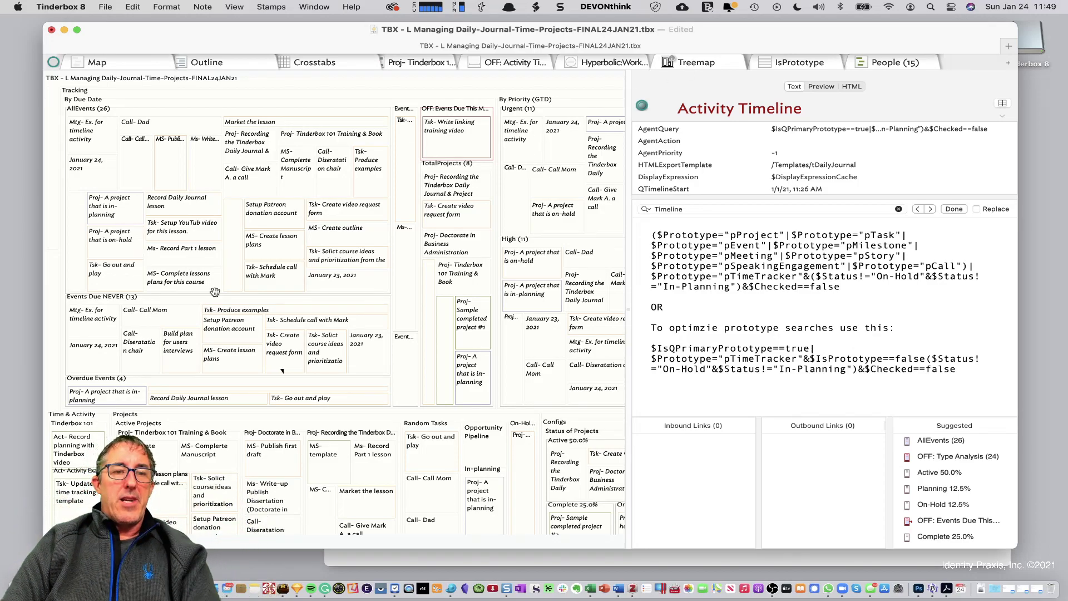
left_click(168, 309)
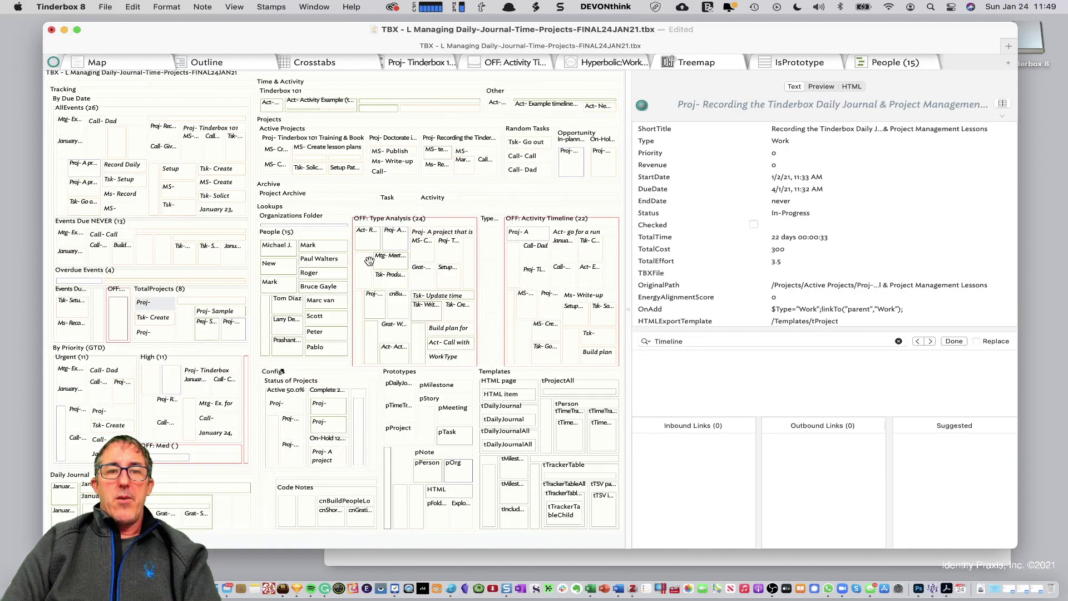
scroll(254, 340, "left", 1)
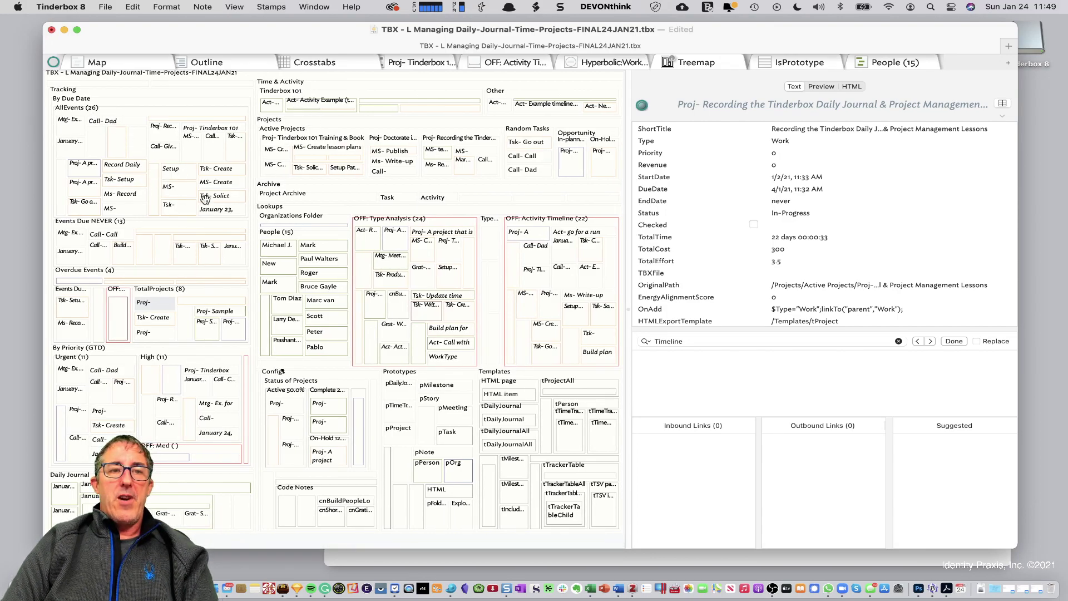
Drill the treemap into the AllEvents agent and climb back through By Due Date and Tracking to the whole document
left_click(96, 108)
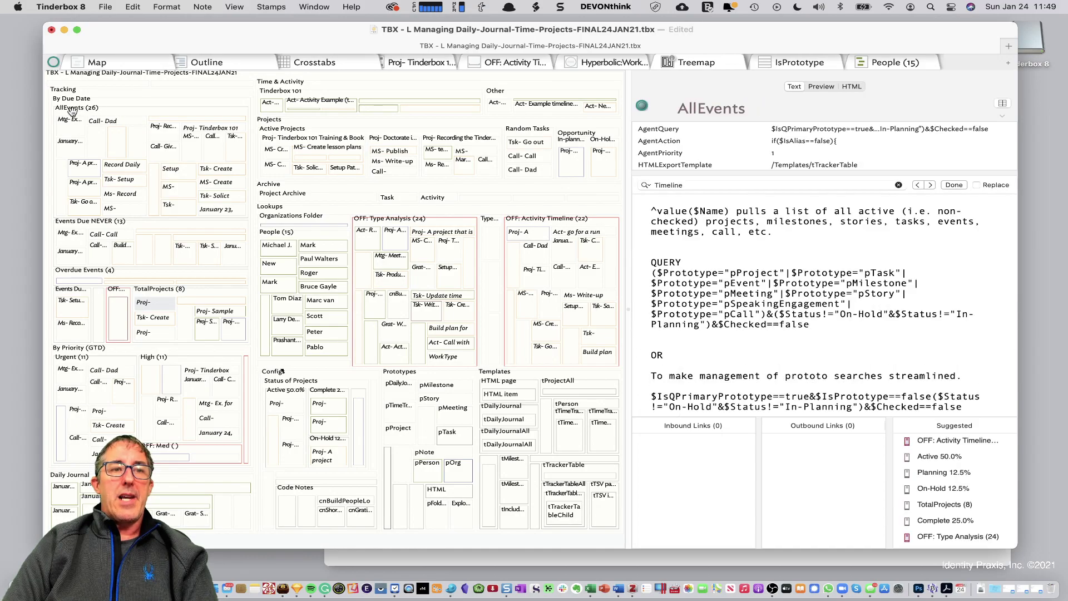
double_click(86, 112)
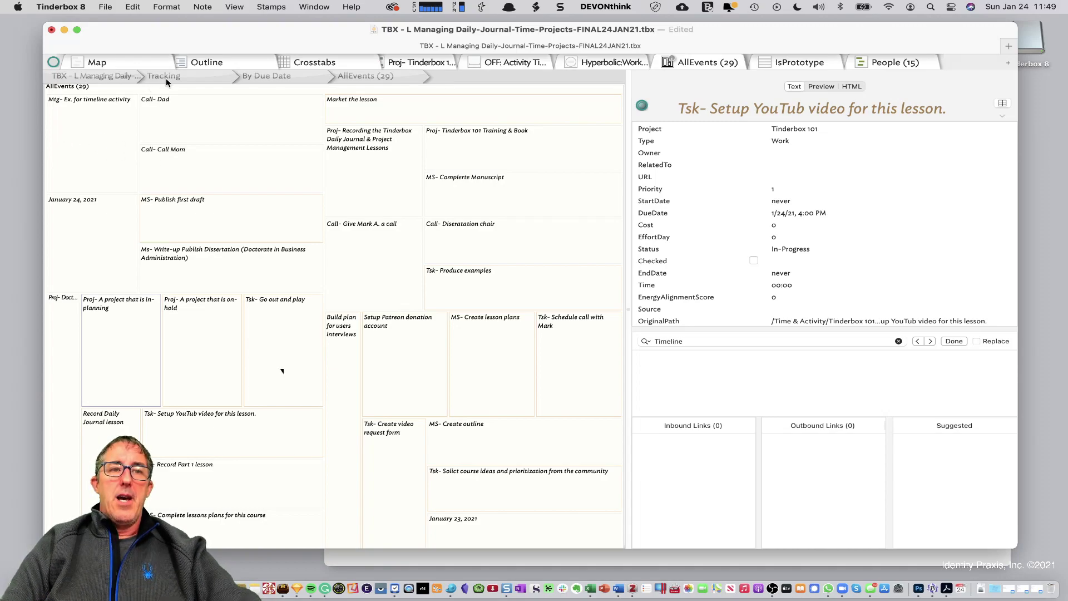
left_click(267, 77)
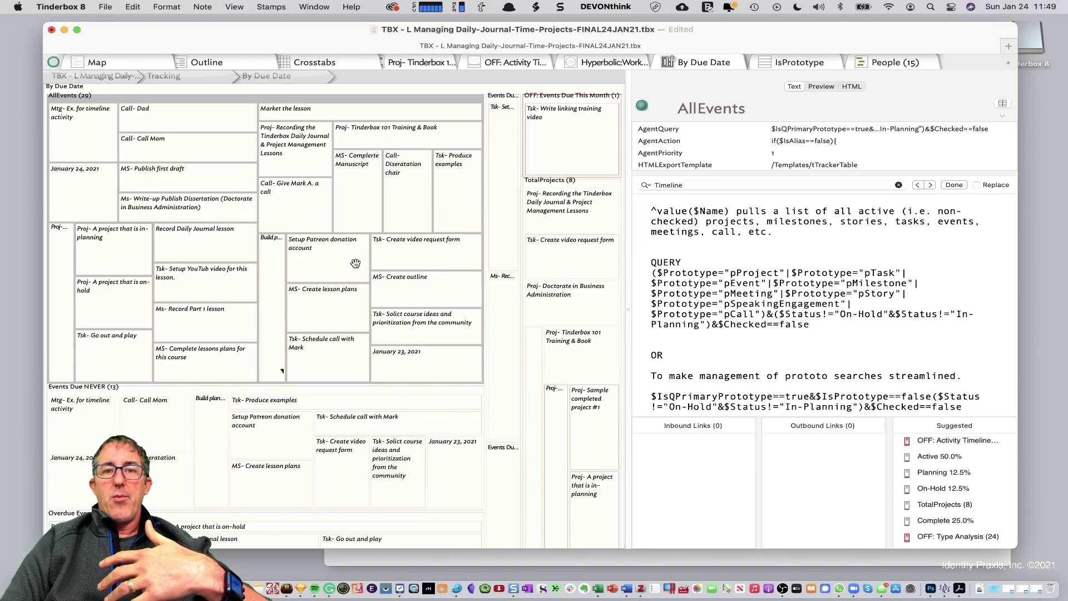
left_click(221, 79)
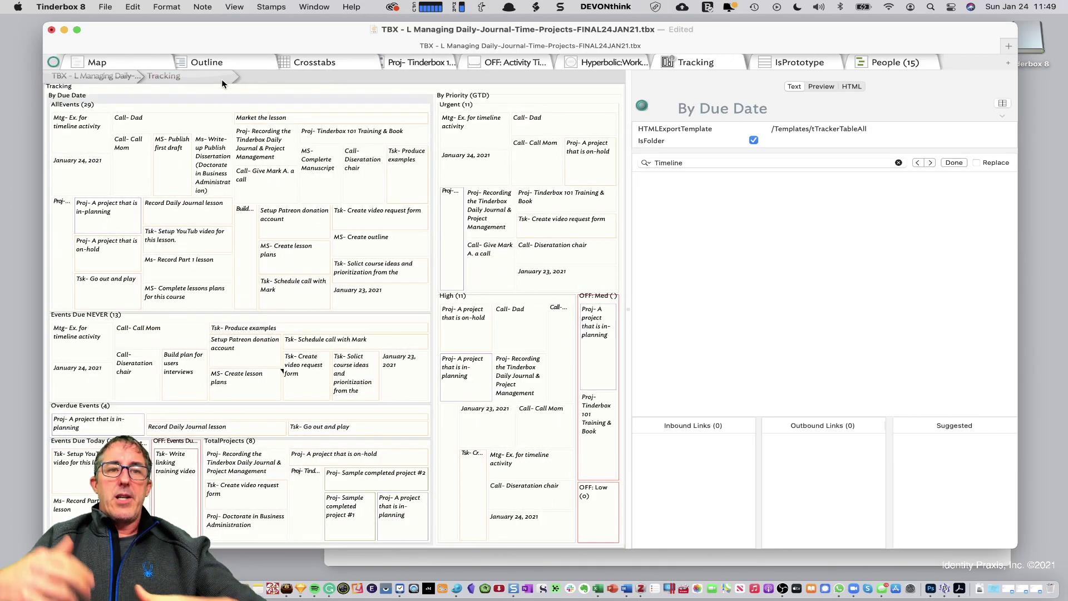
left_click(114, 75)
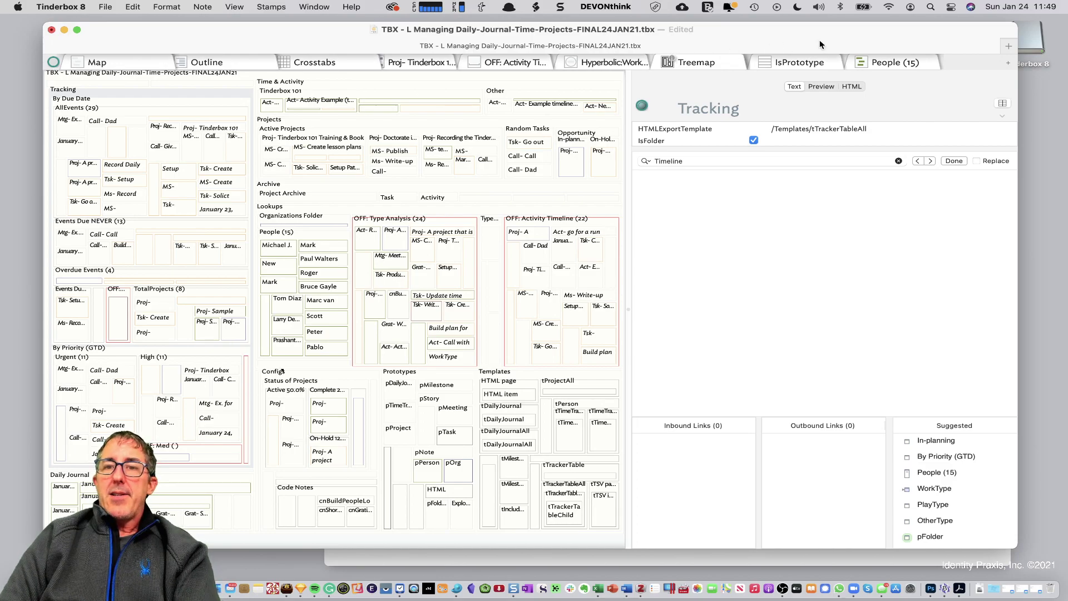
Widen the Name, Edict and Rule columns of the IsPrototype view and review which attributes are set as its columns
left_click(799, 58)
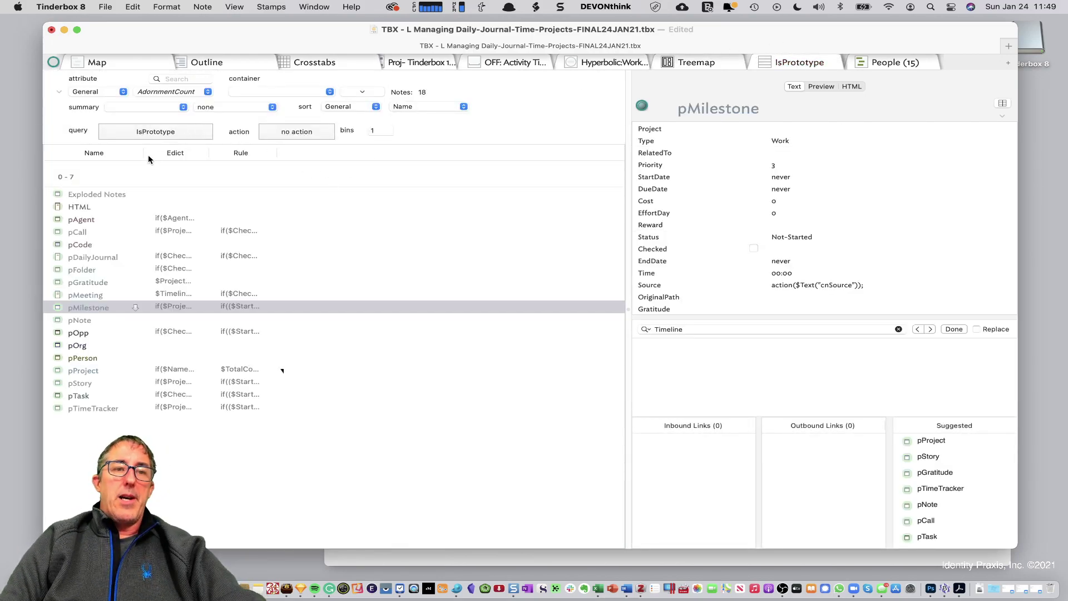
left_click_drag(144, 154, 345, 155)
left_click_drag(414, 154, 526, 154)
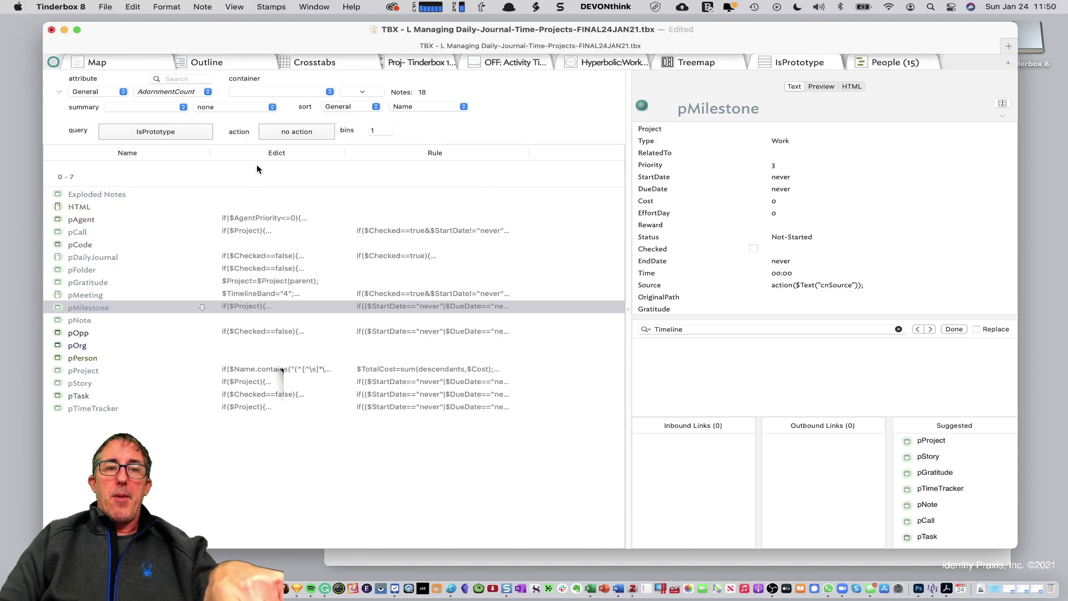
left_click(404, 152)
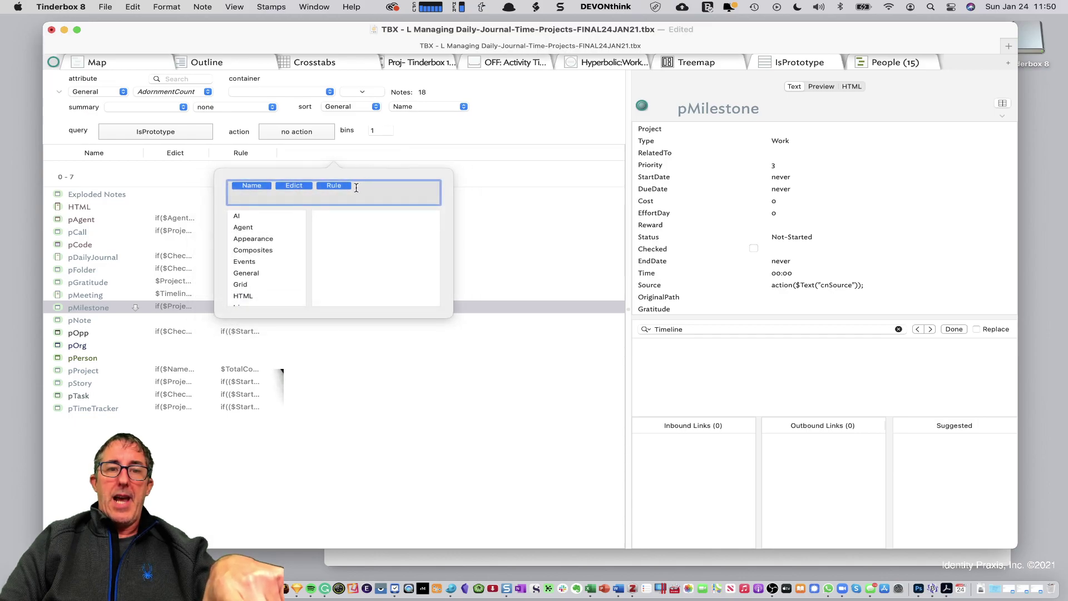
left_click(519, 222)
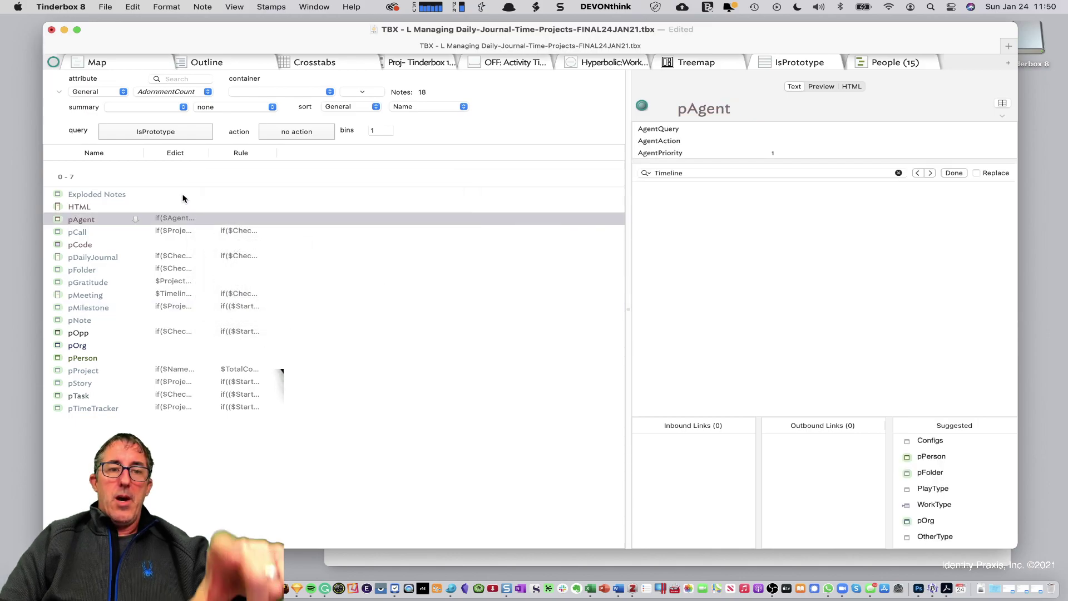
Inspect the rules of the pTimeTracker, pTask, pStory and pProject prototypes in the IsPrototype view
double_click(235, 411)
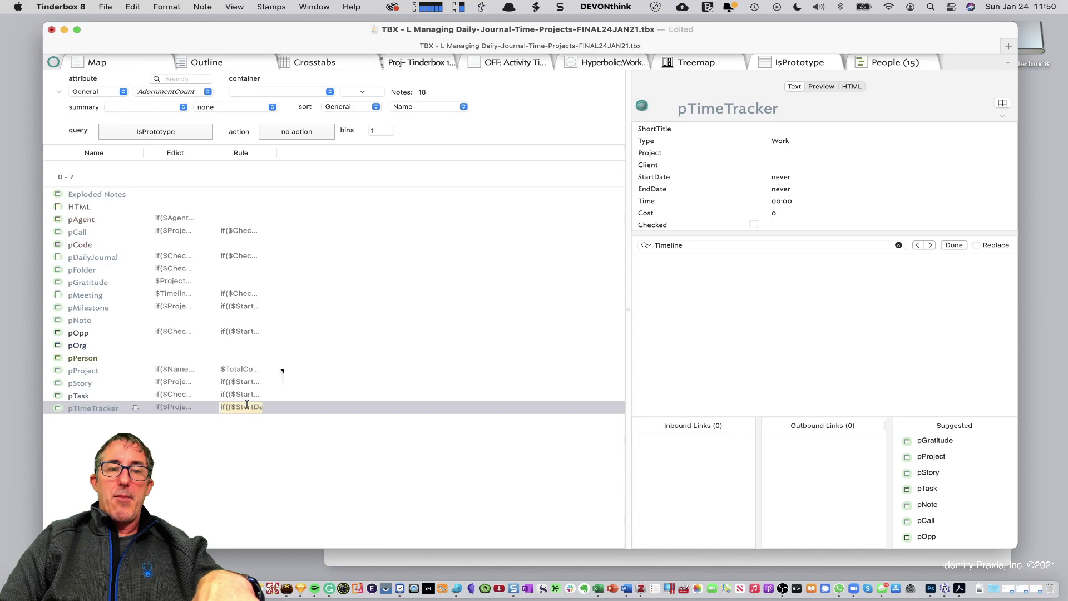
left_click(246, 396)
left_click(242, 380)
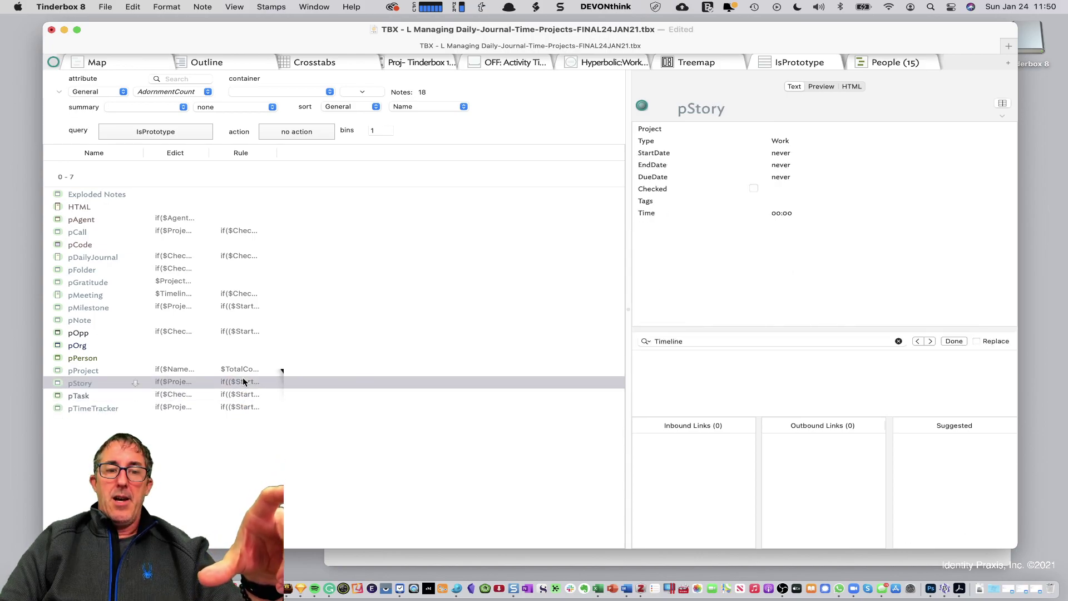
left_click(240, 372)
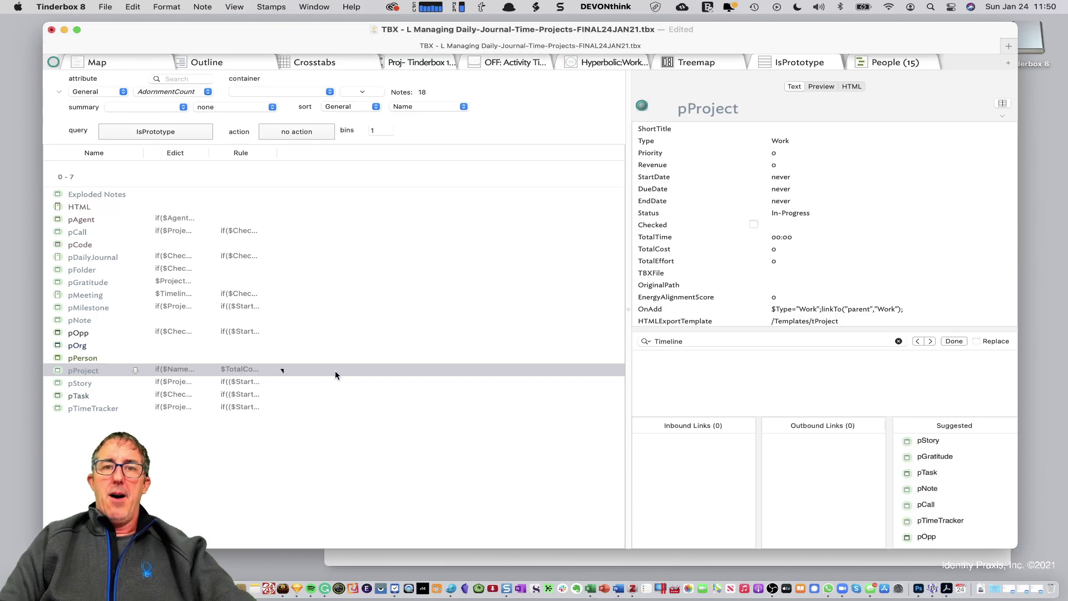
Return to the outline view and switch to BBEdit for the prototype code files
left_click(224, 64)
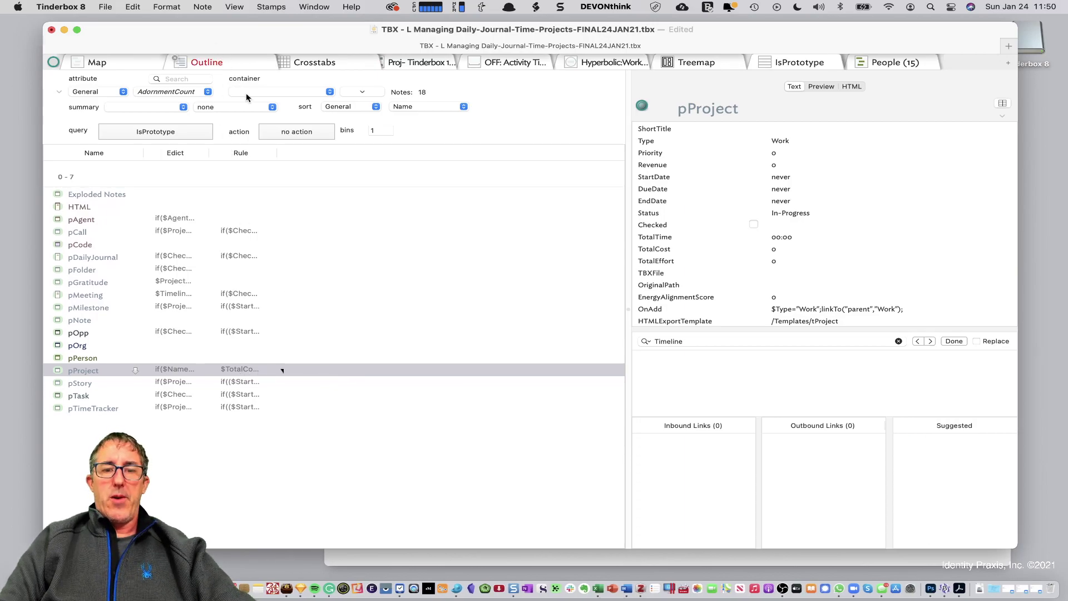
key("super+Tab")
key("super+Tab")
key("super+Tab")
key("super+Tab")
key("super+Tab")
key("super+Tab")
key("super+Tab")
key("super+Tab")
key("super+Tab")
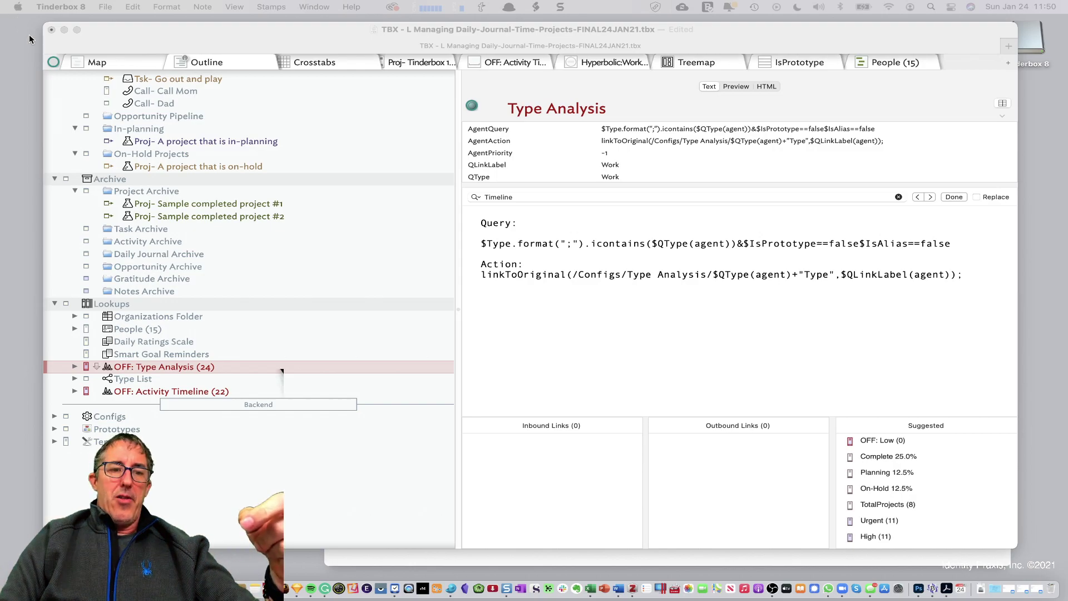
Collapse the Projects and Archive branches in the Tinderbox outline
scroll(282, 371, "up", 10)
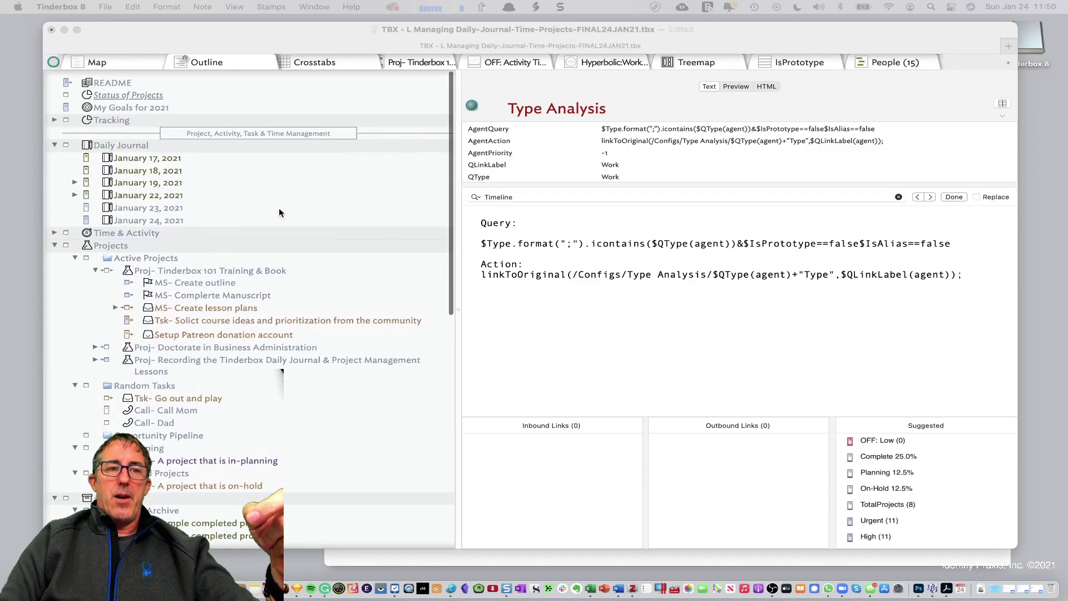
left_click(57, 242)
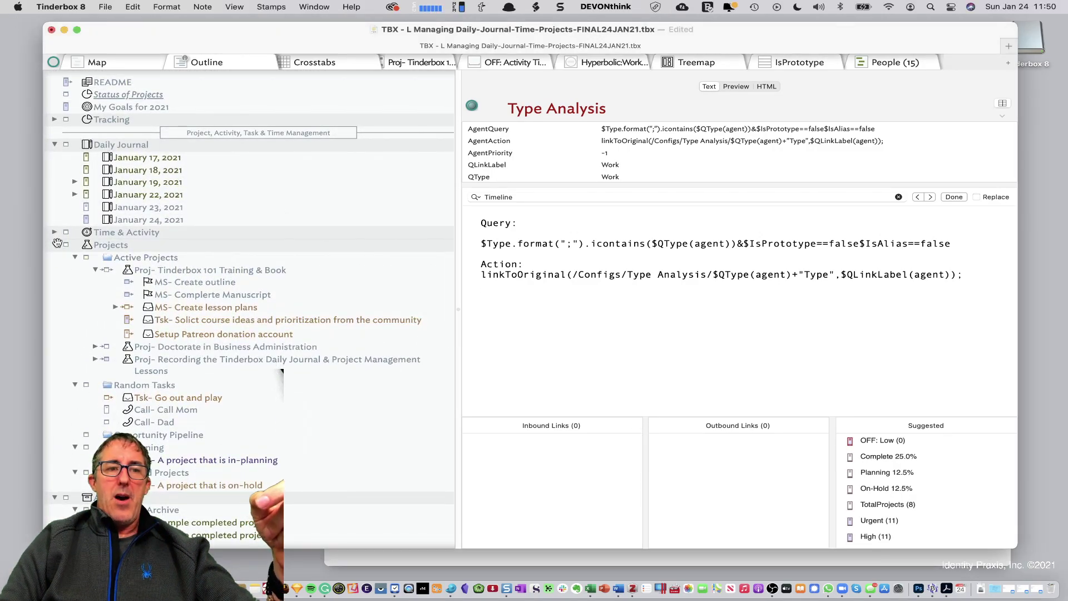
left_click(55, 244)
left_click(56, 257)
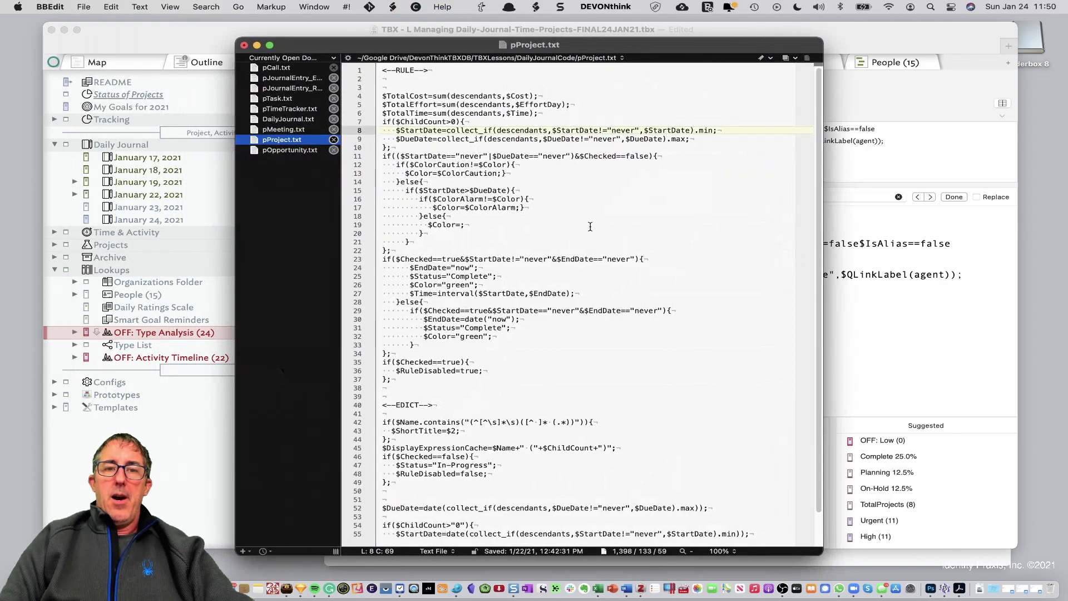
Examine the rule code in pProject.txt in BBEdit, highlighting the if($ChildCount>0) block that sets $StartDate and $DueDate
left_click(446, 105)
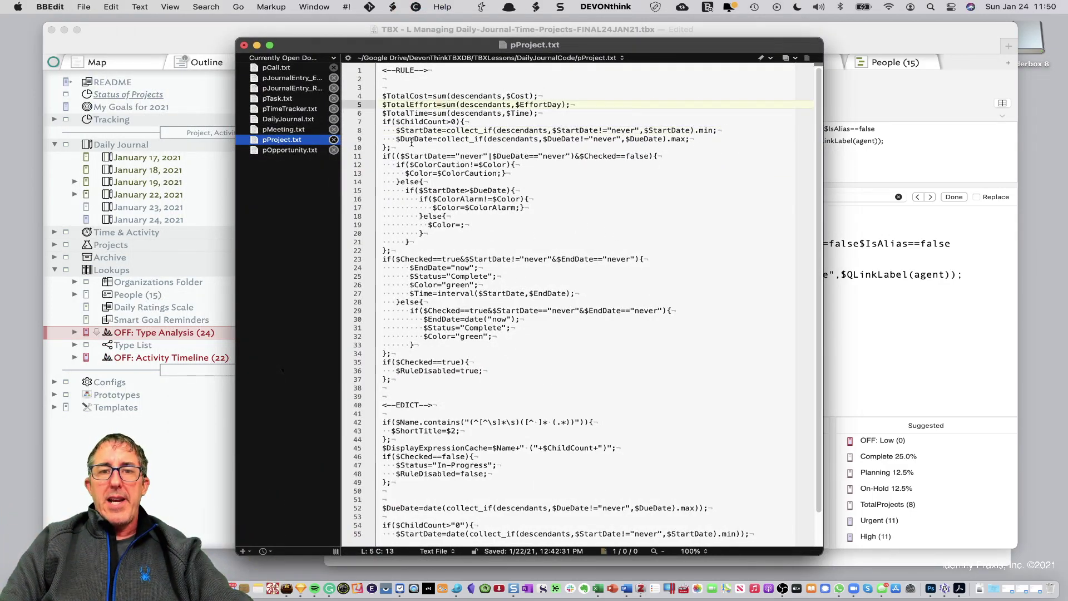
left_click_drag(383, 121, 408, 147)
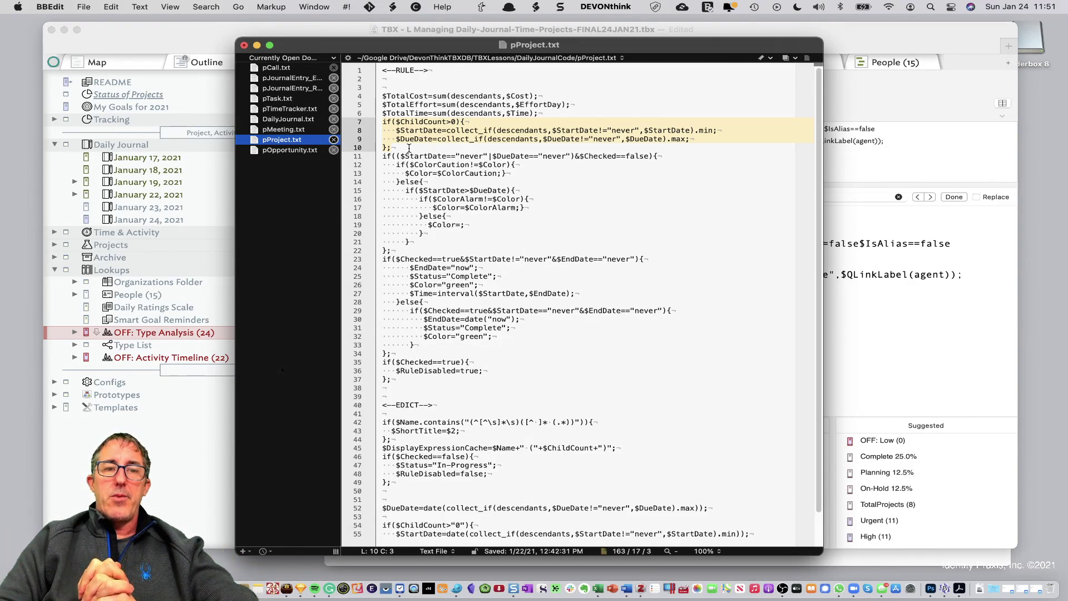
Switch back to Tinderbox, show the January 17, 2021 journal entry, and collapse the Lookups branch
left_click(203, 184)
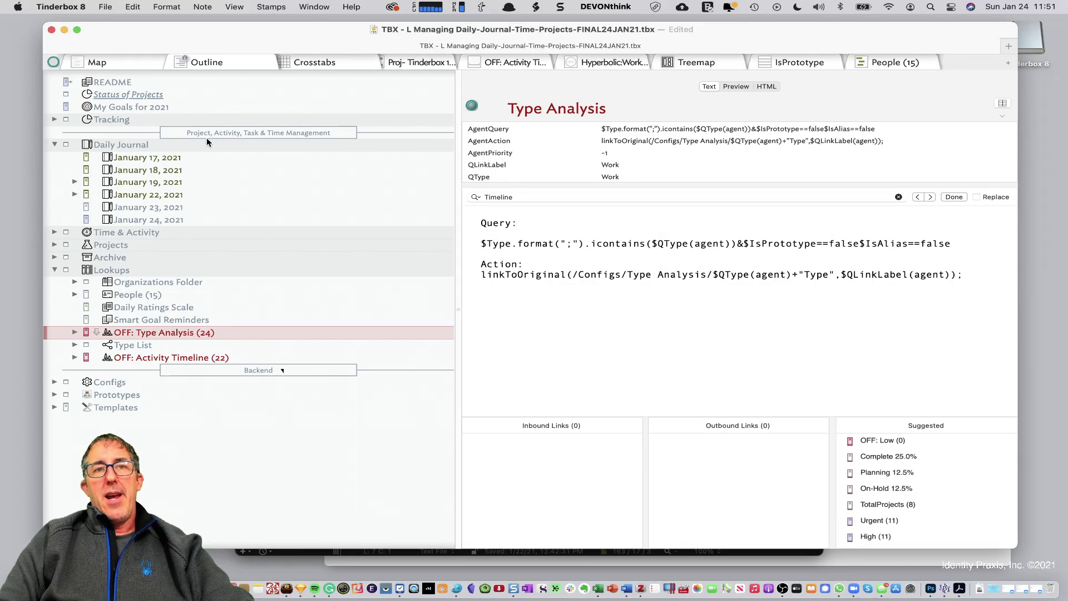
left_click(167, 158)
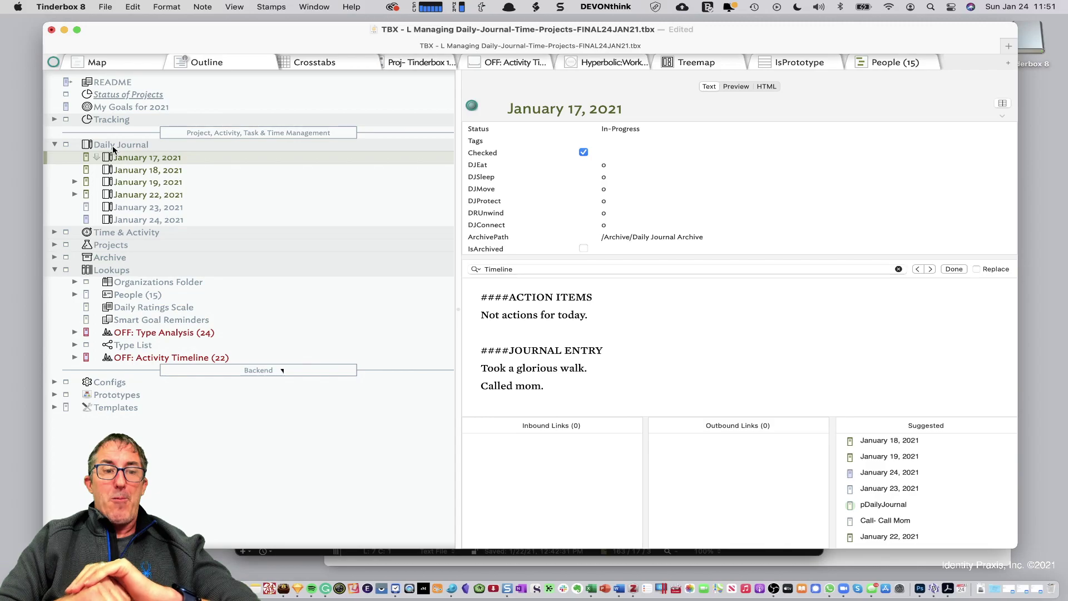
left_click(55, 269)
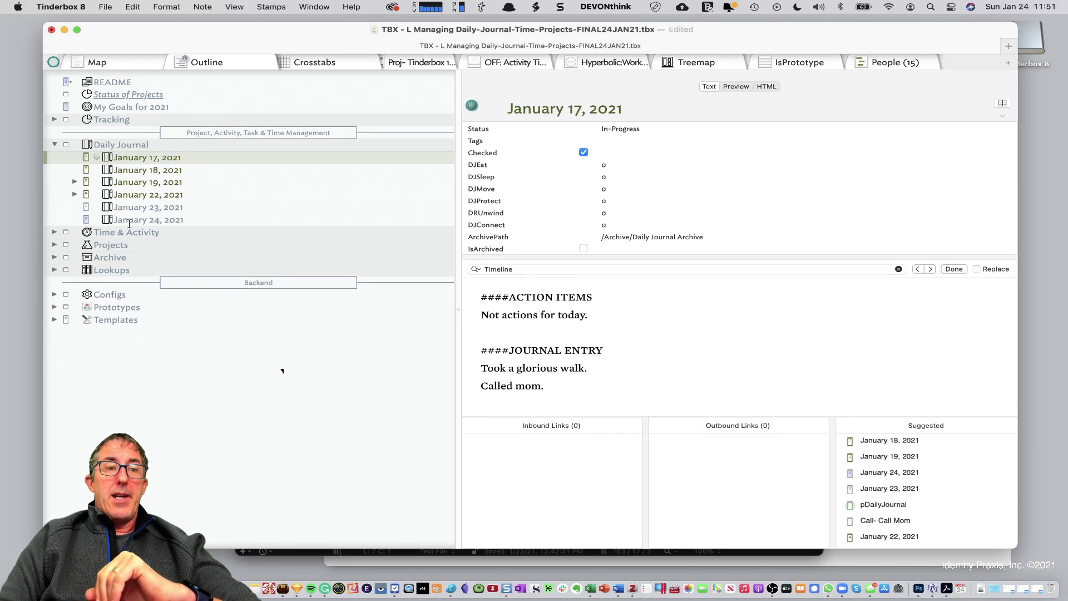